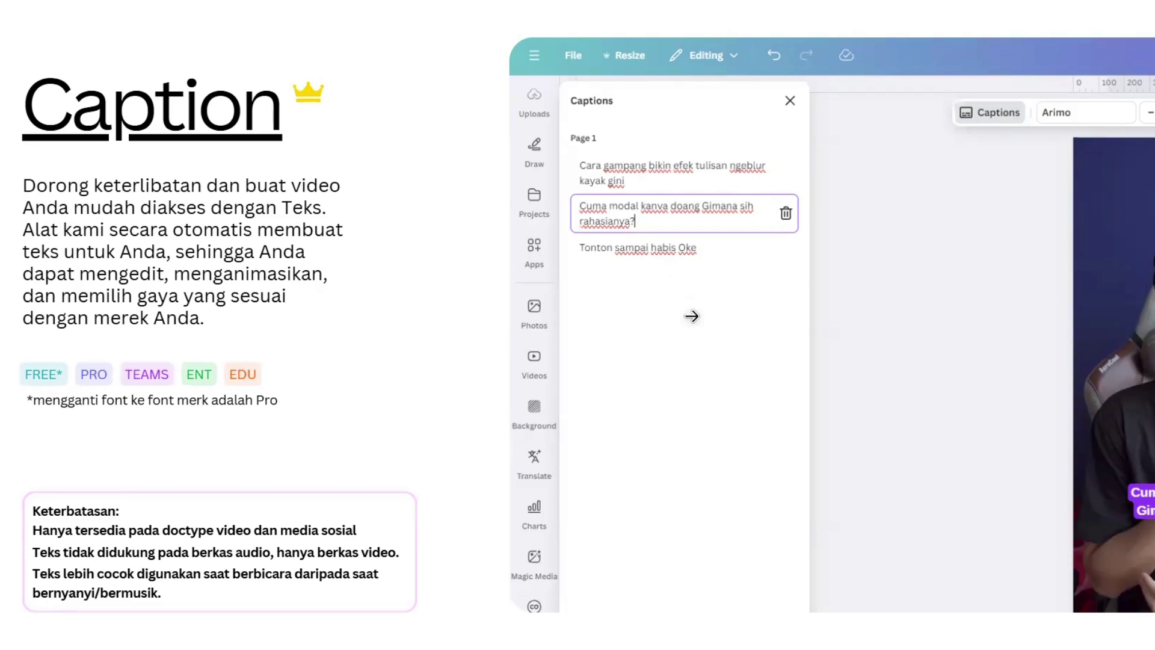
left_click(691, 315)
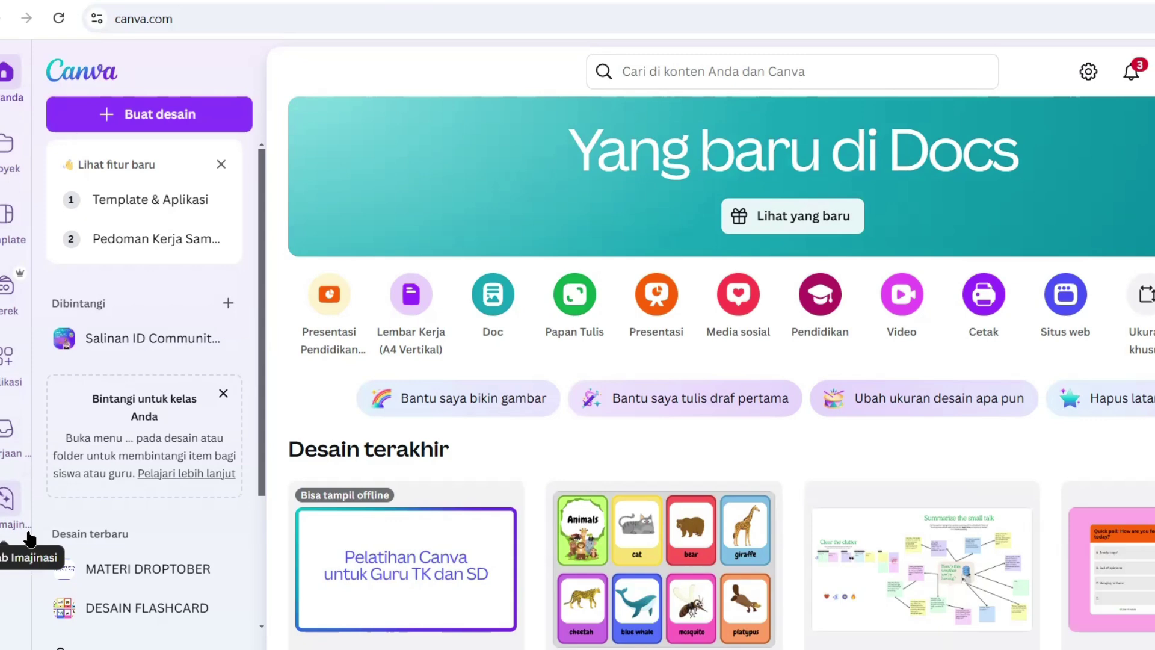
Step: Open the Lab Imajinasi image generator and look over the previously generated rabbit images
left_click(9, 500)
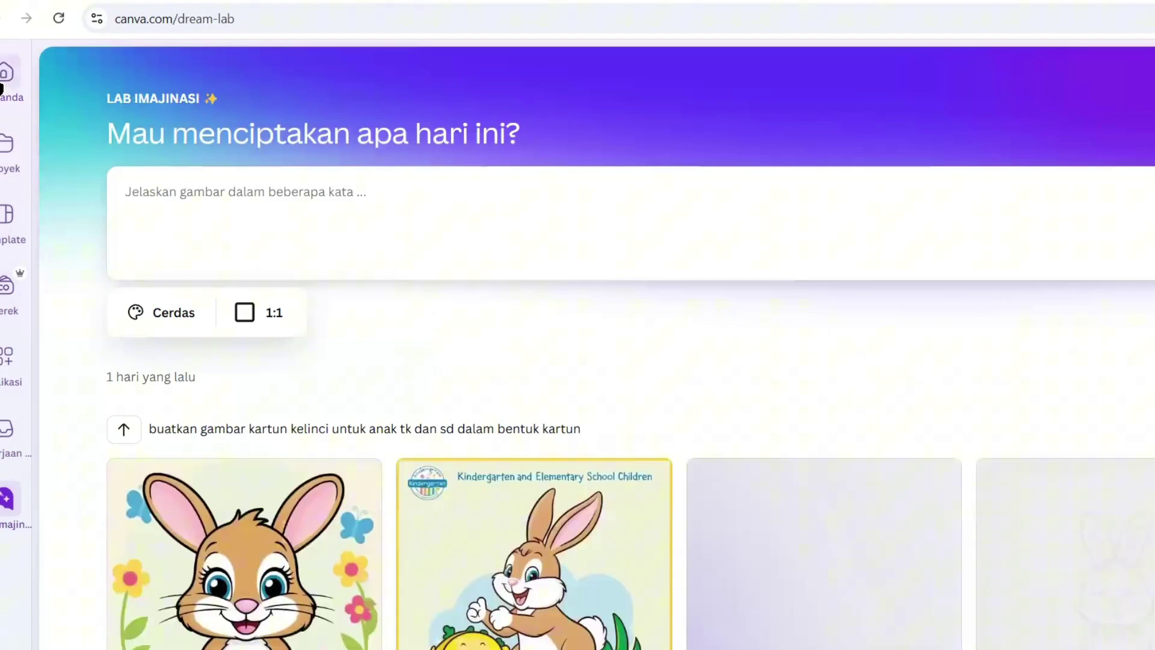
left_click(2, 88)
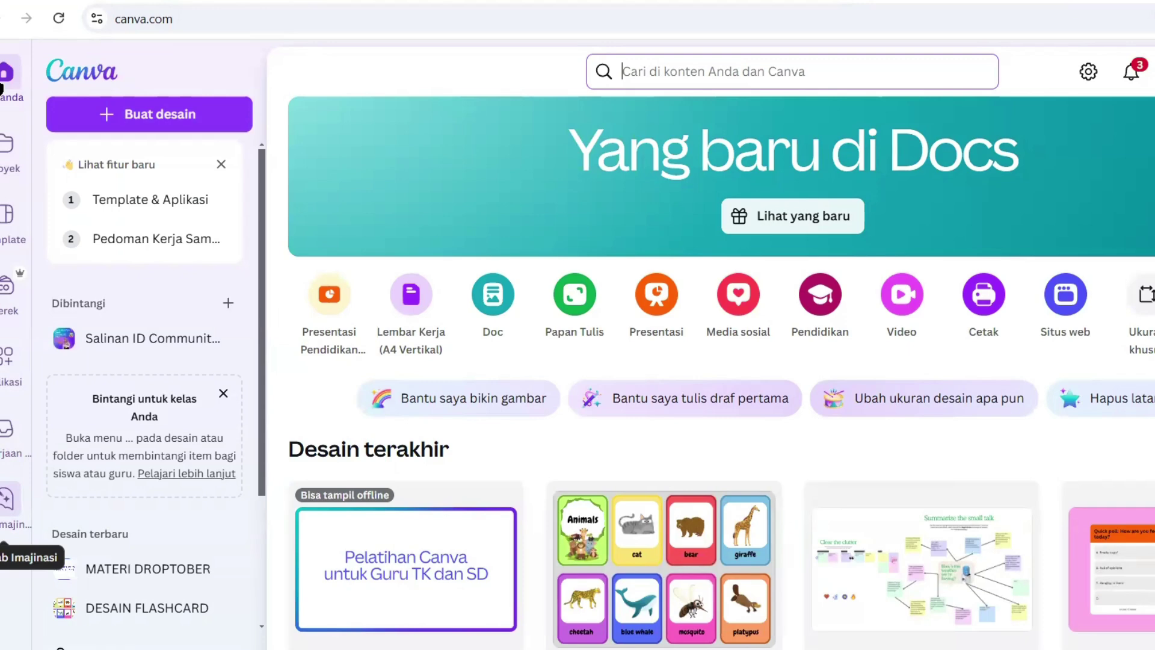
left_click(7, 499)
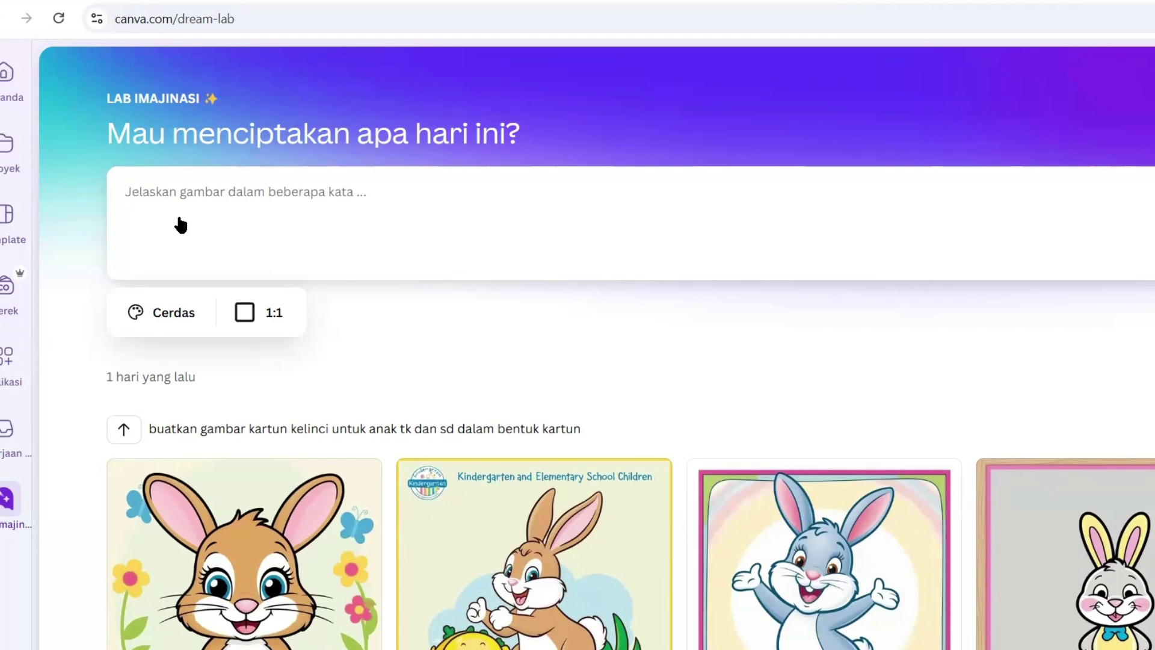
scroll(180, 224, "down", 2)
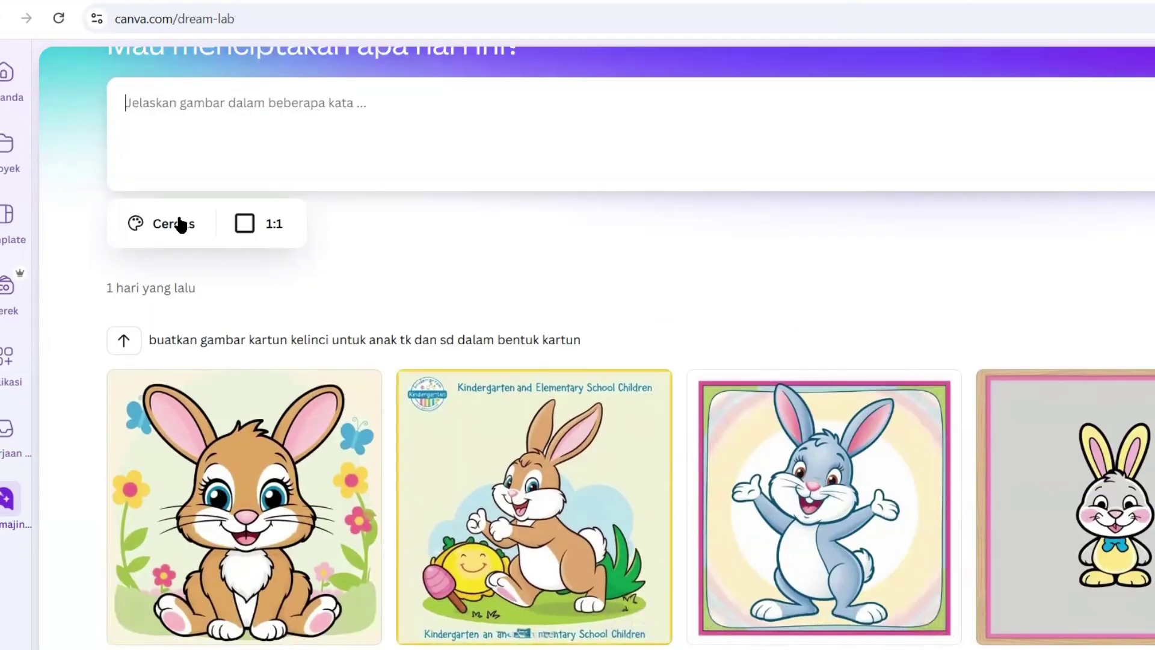
scroll(180, 224, "up", 2)
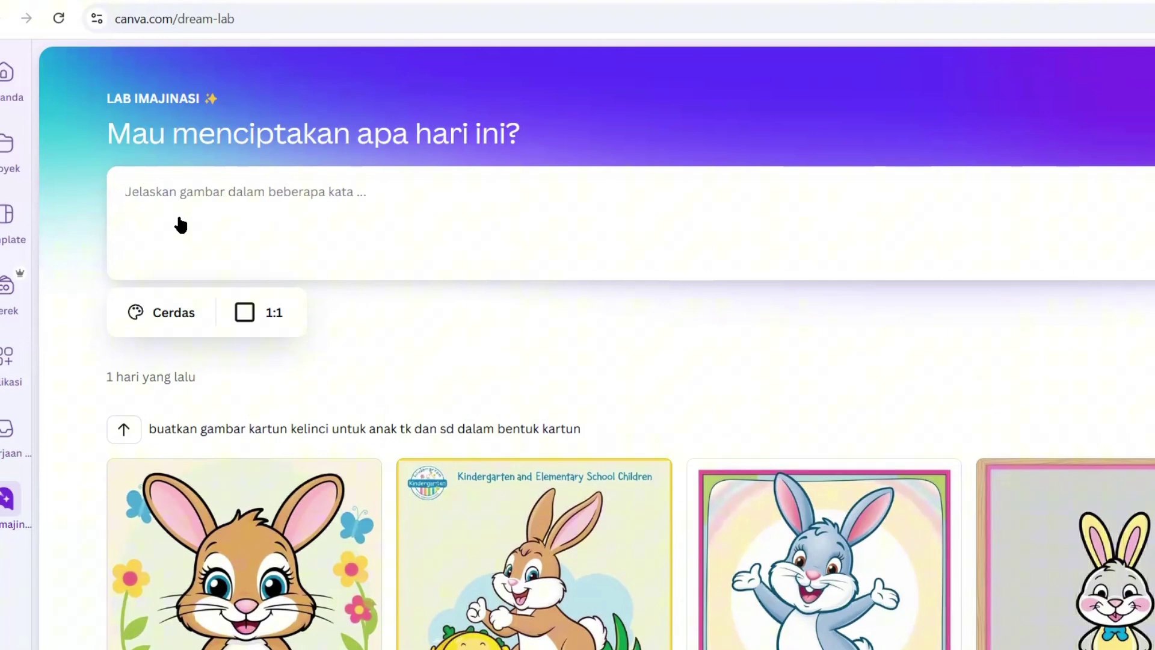
Step: Enter the image prompt "Buatkan gambar kucing warna biru sedang duduk di kursi"
left_click(181, 225)
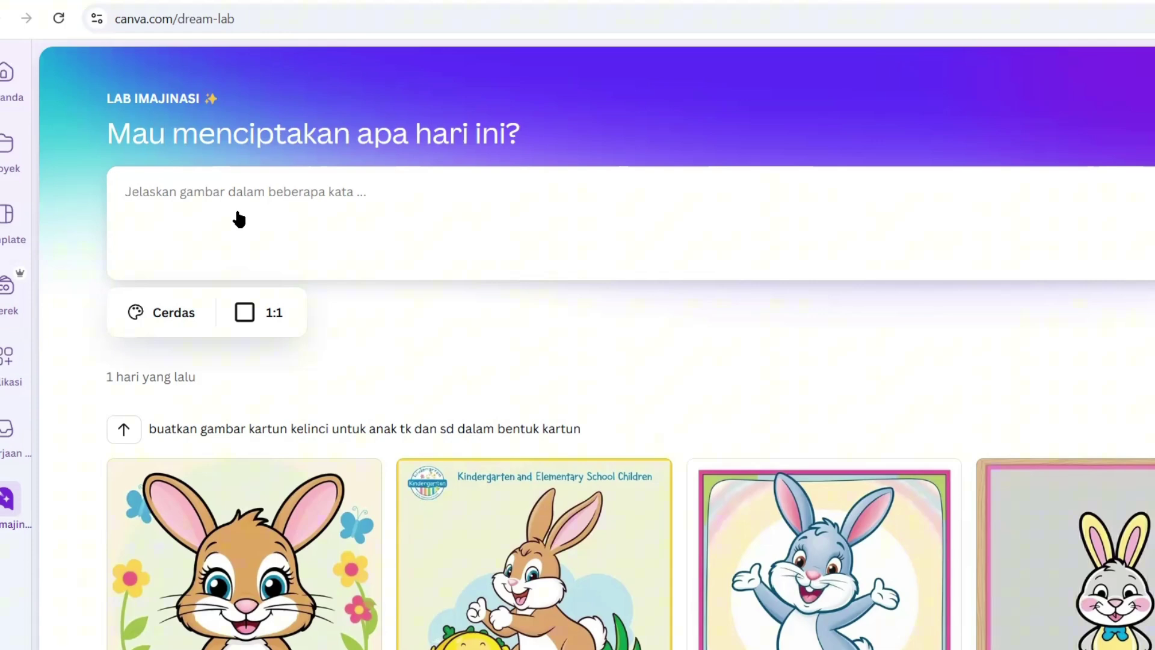
type("Bua")
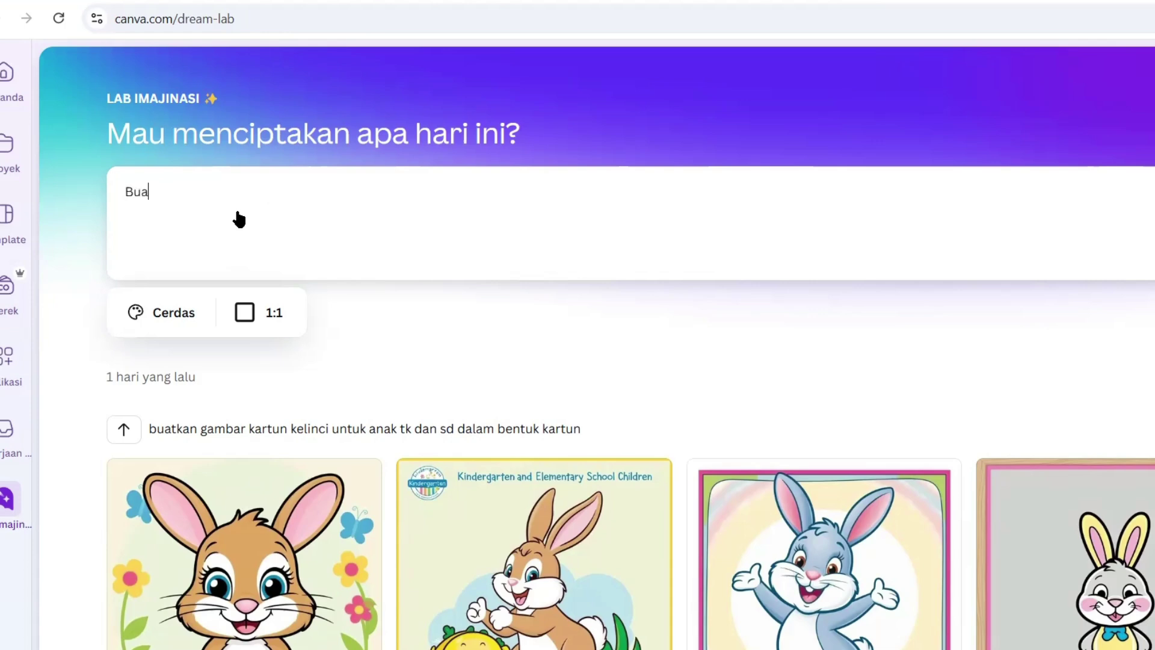
type("tkan gam")
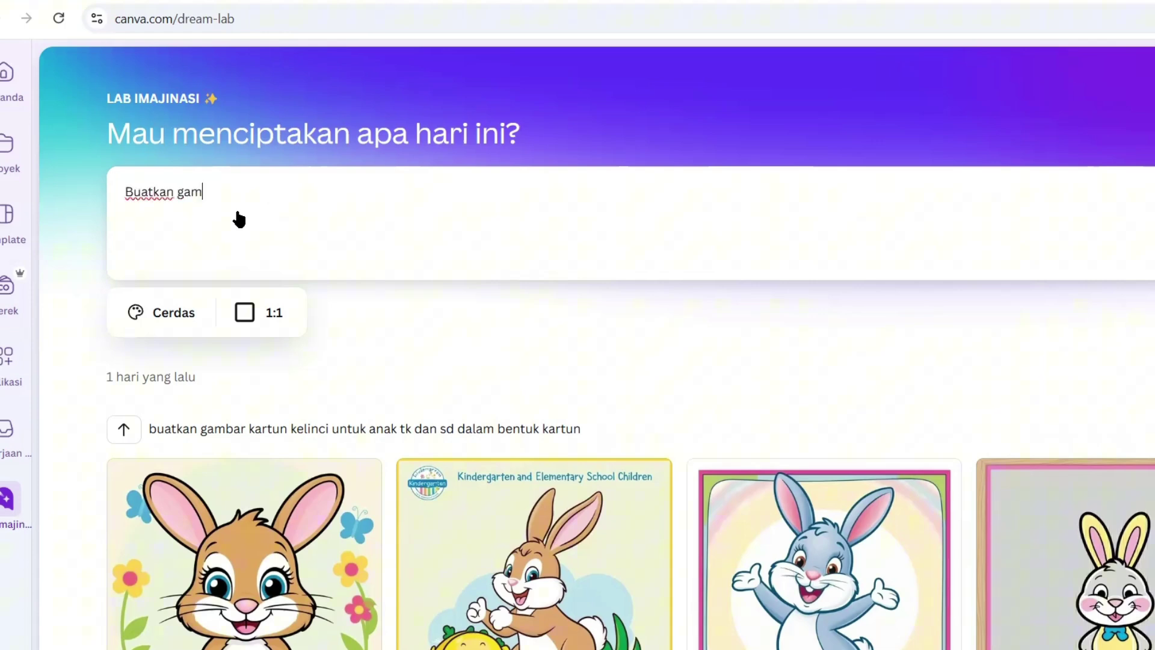
type("bar kucing warna ")
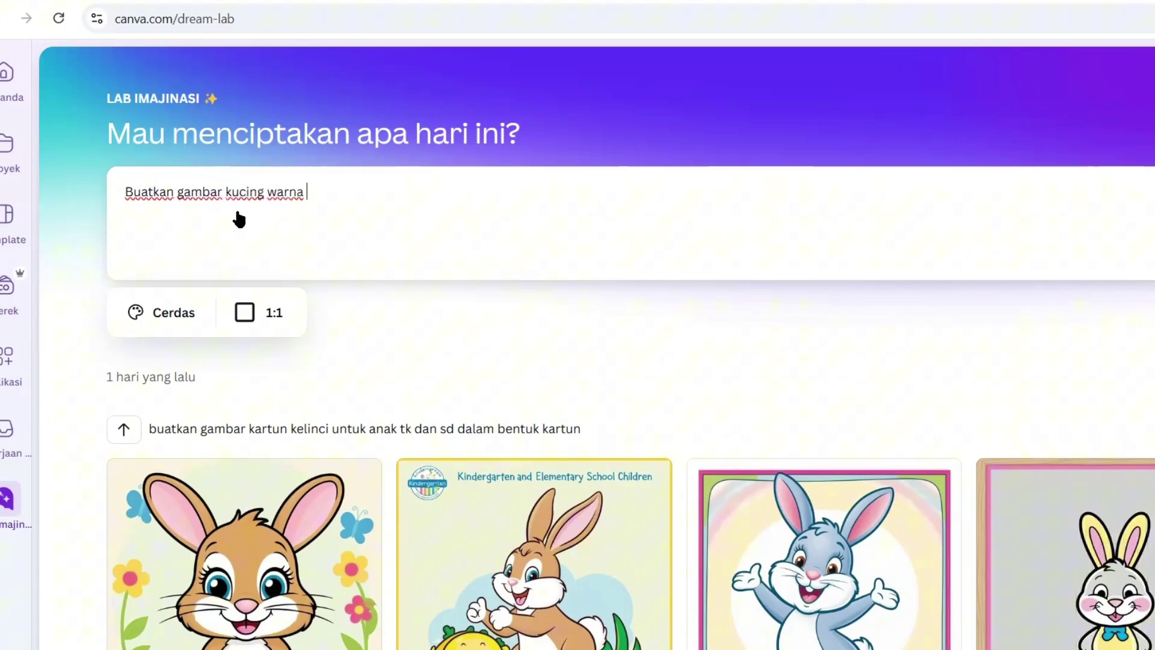
type("biru sedang duduk ")
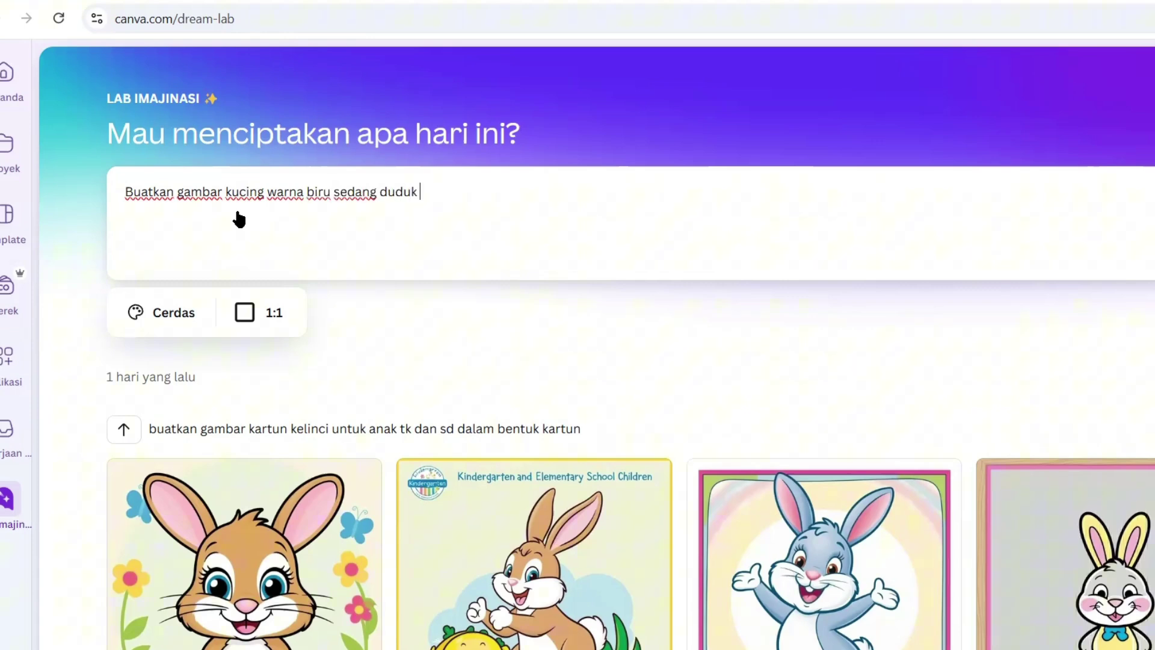
type("di kursi")
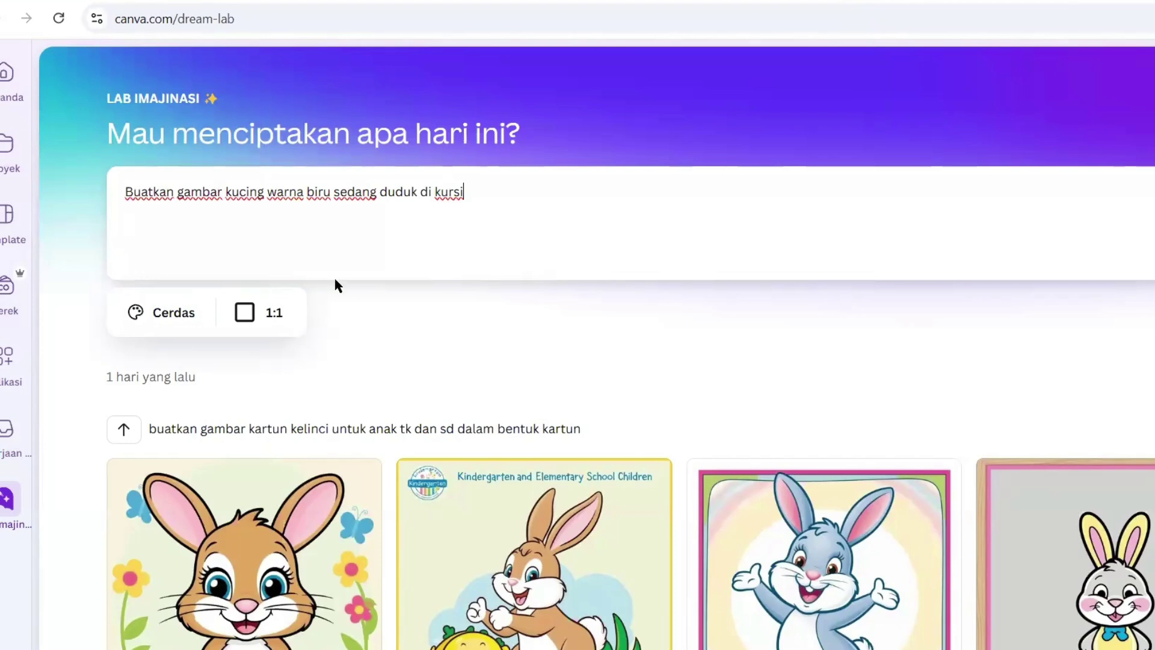
Step: Look through the available image styles and aspect ratios for the cat prompt
left_click(161, 321)
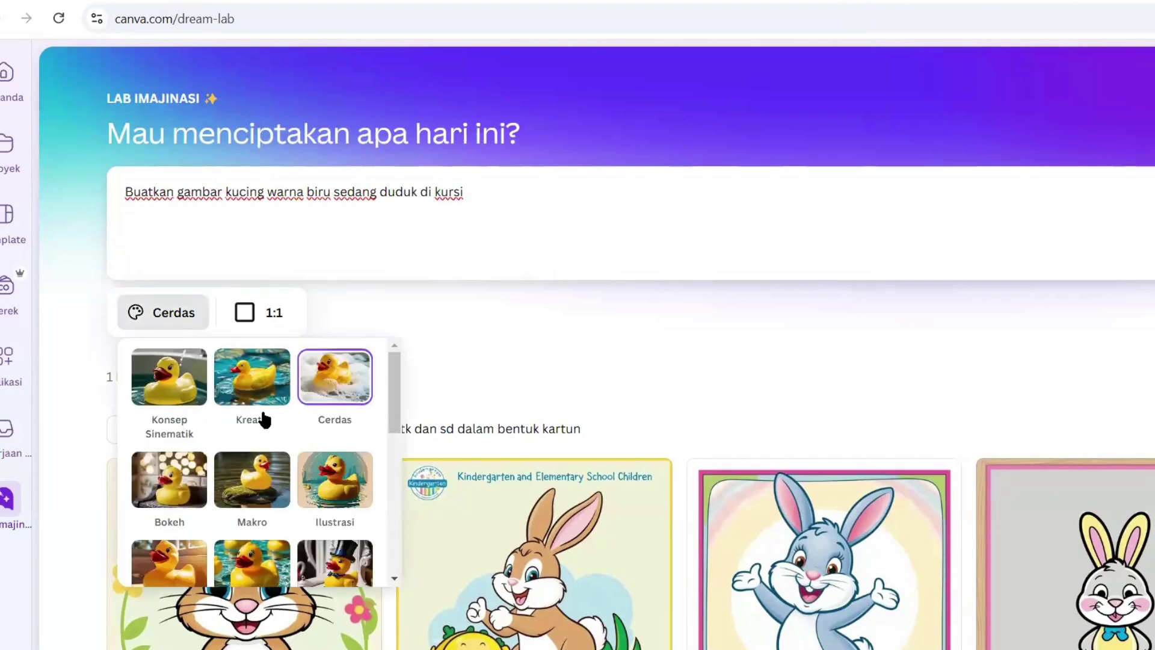
scroll(261, 421, "down", 5)
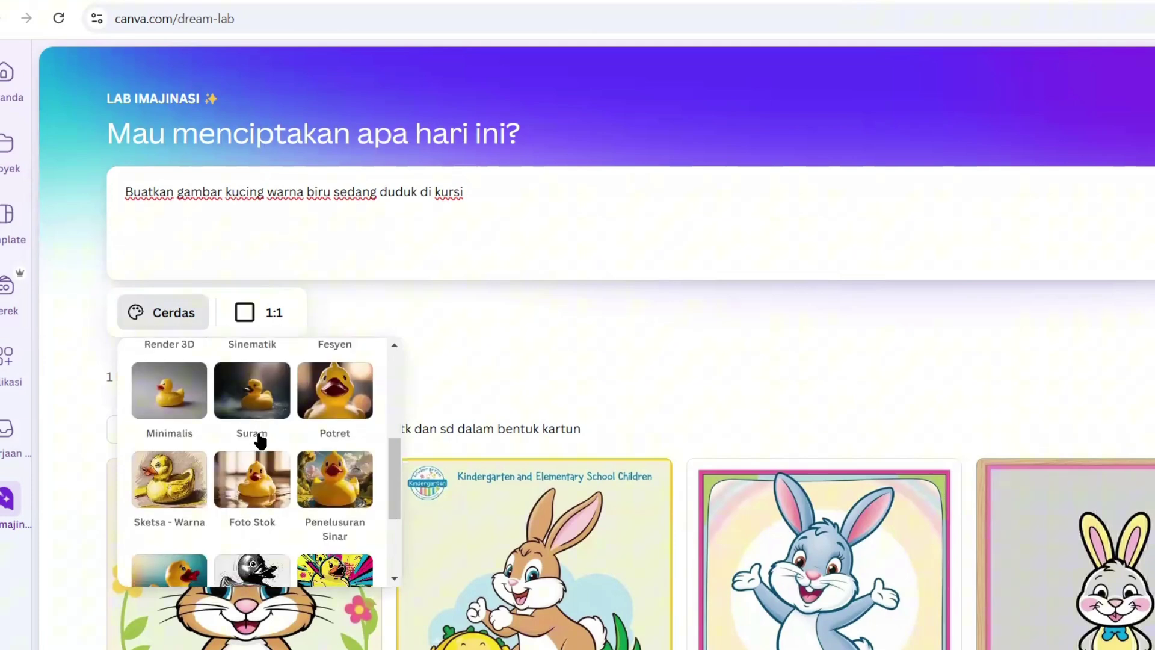
scroll(260, 431, "down", 3)
scroll(264, 440, "up", 6)
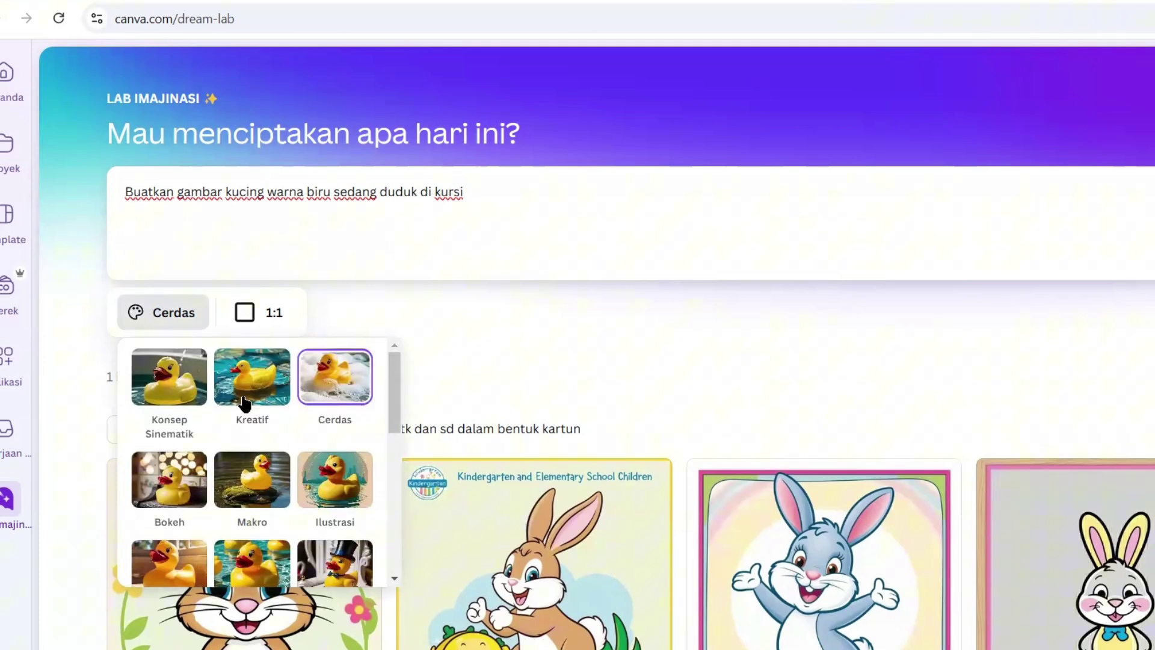
left_click(426, 369)
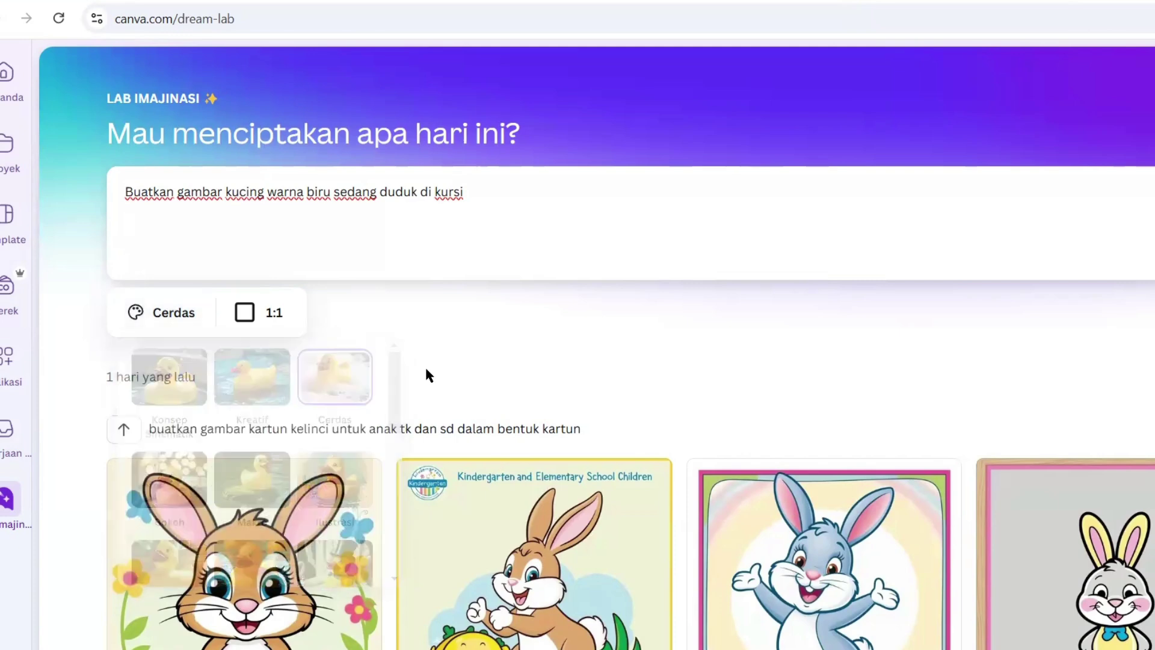
left_click(255, 321)
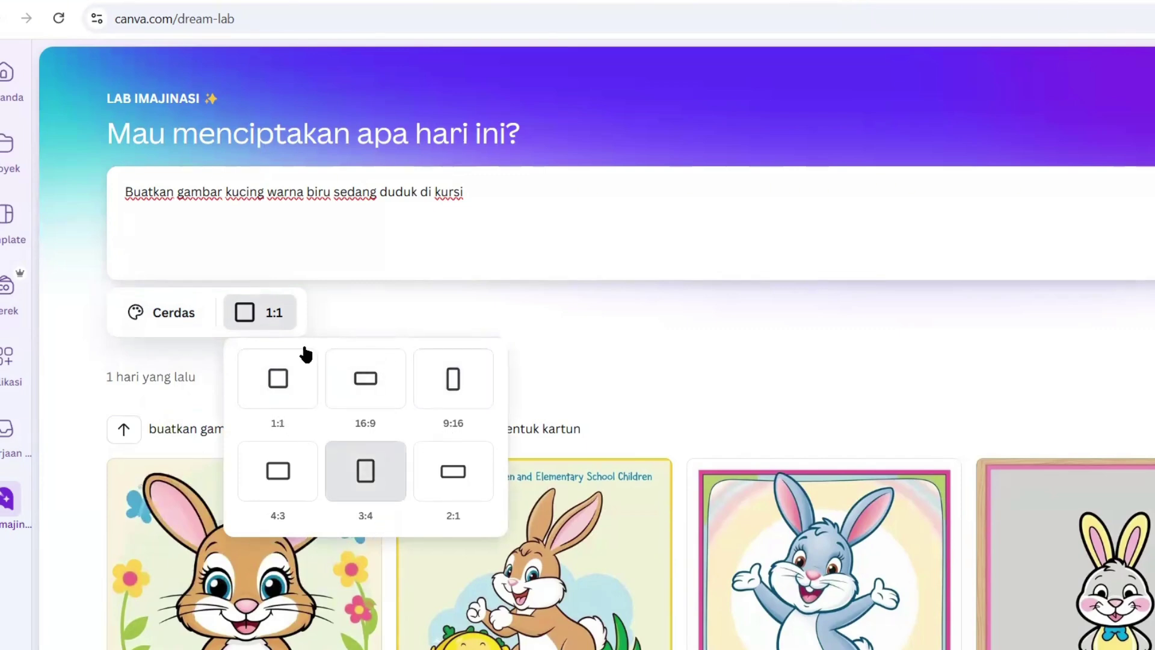
key("Escape")
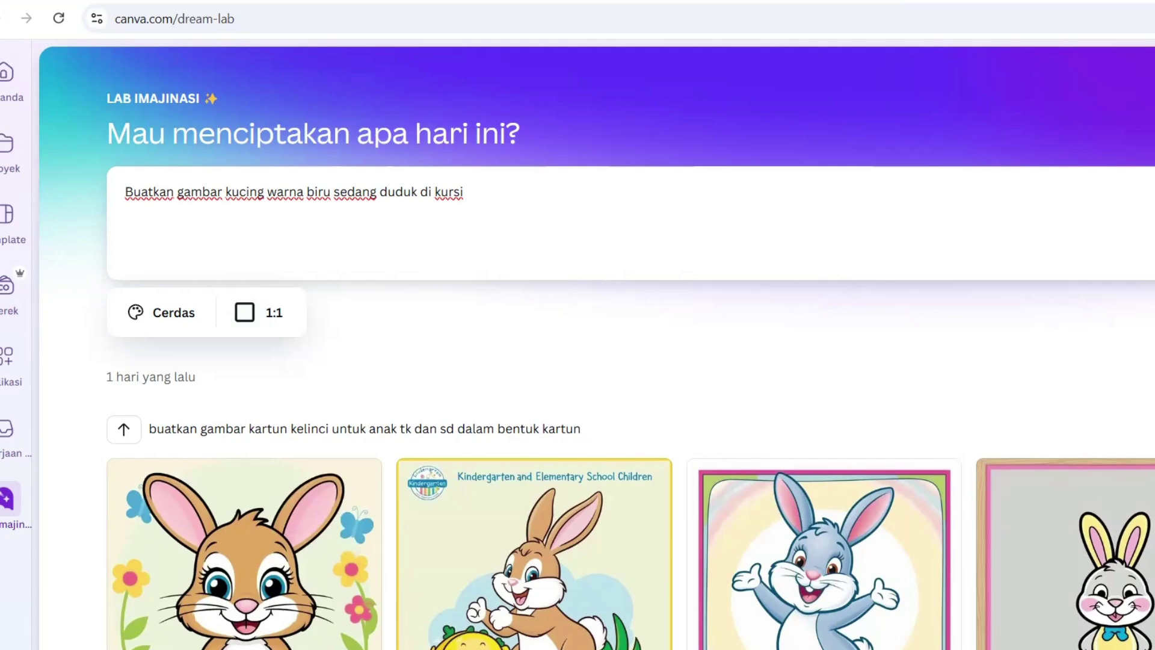
Step: Generate the images from the cat prompt and download the fourth blue cat image
key("Return")
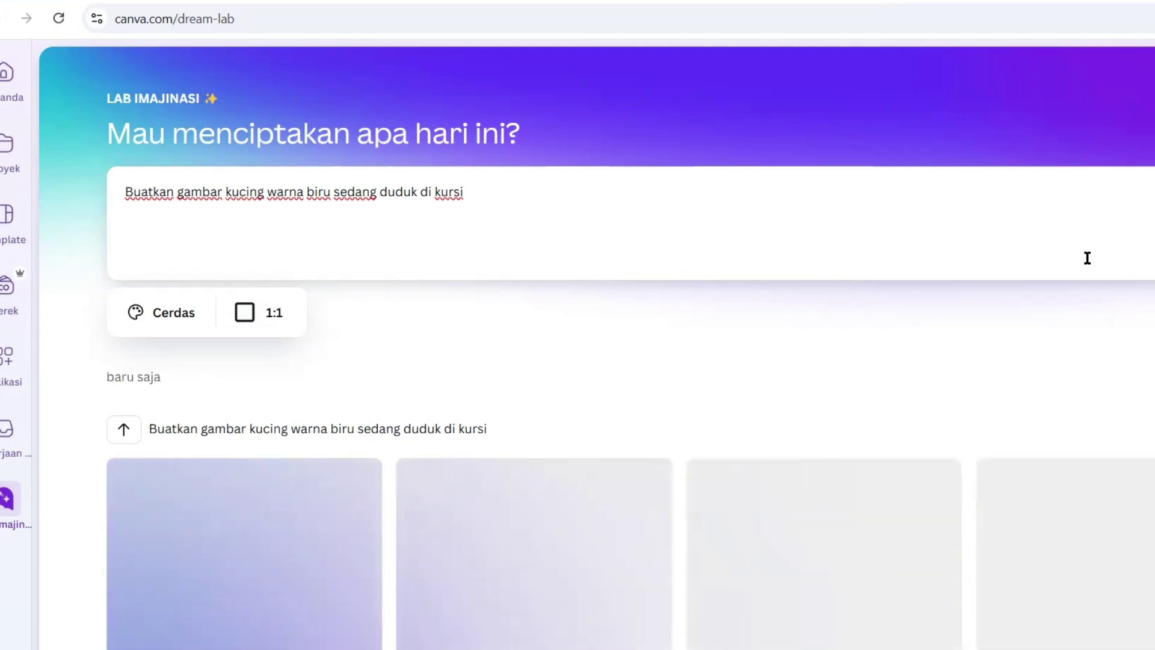
scroll(850, 314, "down", 2)
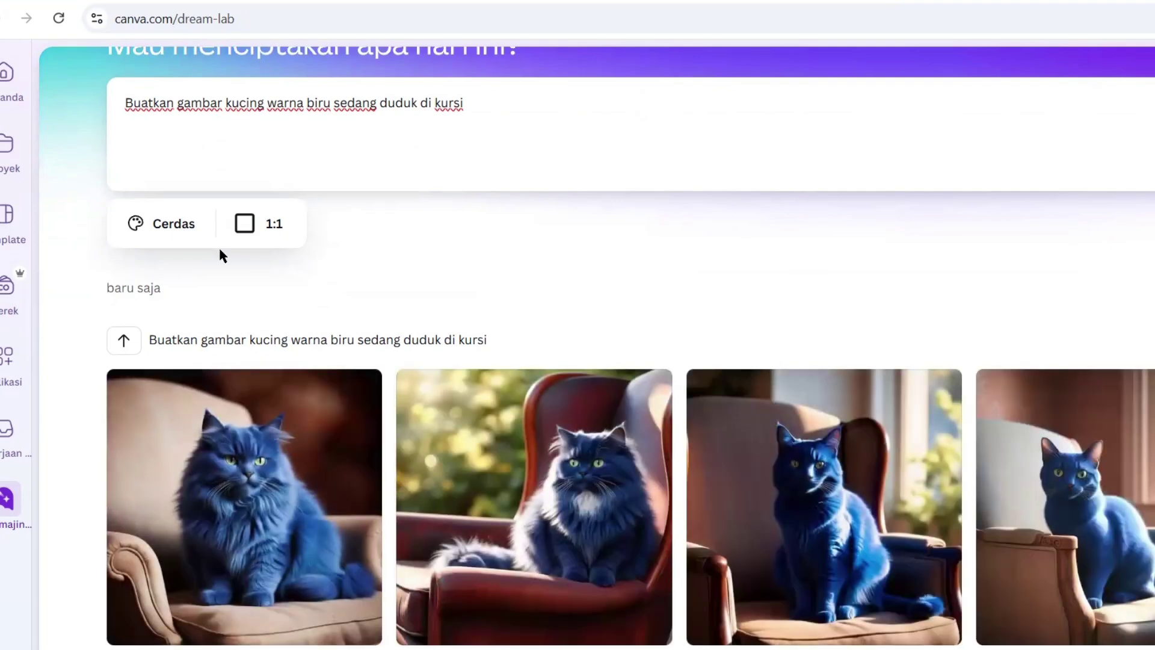
scroll(220, 255, "down", 1)
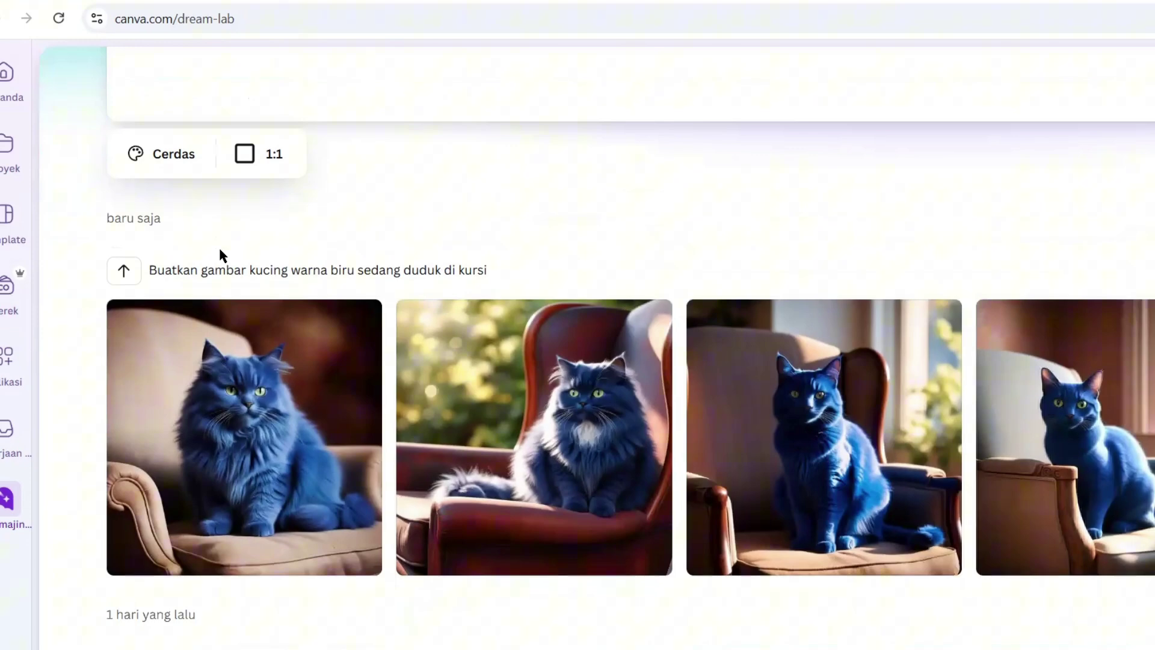
scroll(220, 249, "down", 1)
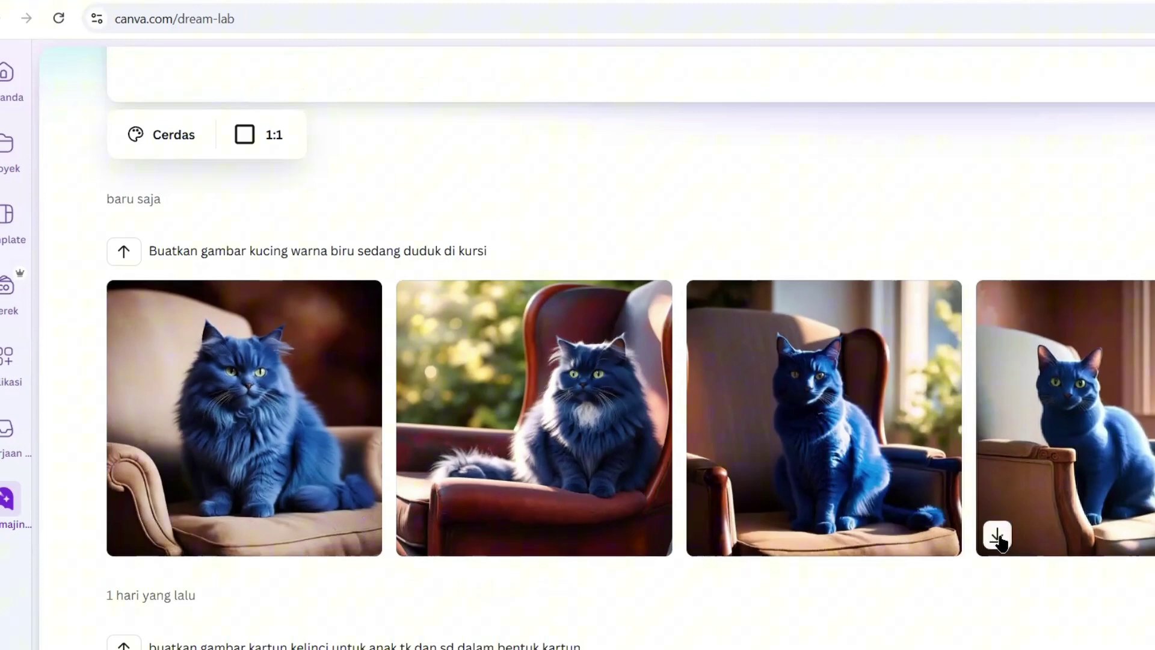
left_click(997, 535)
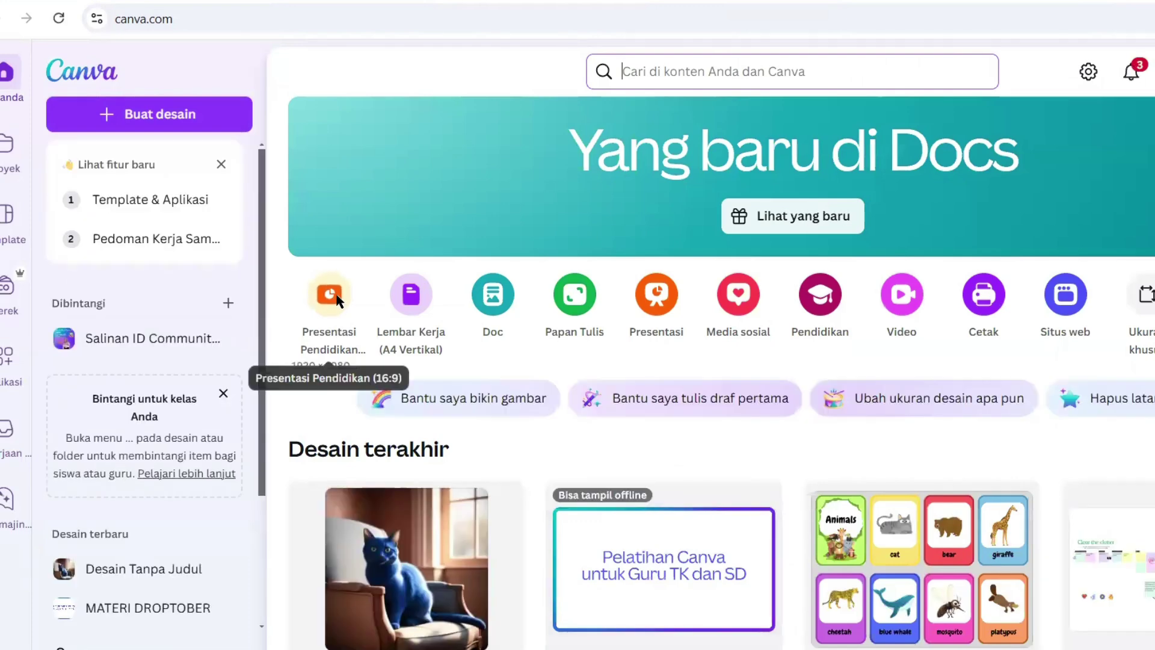
Step: Create a blank Presentasi Pendidikan (16:9) design and search its elements for "guru"
left_click(338, 300)
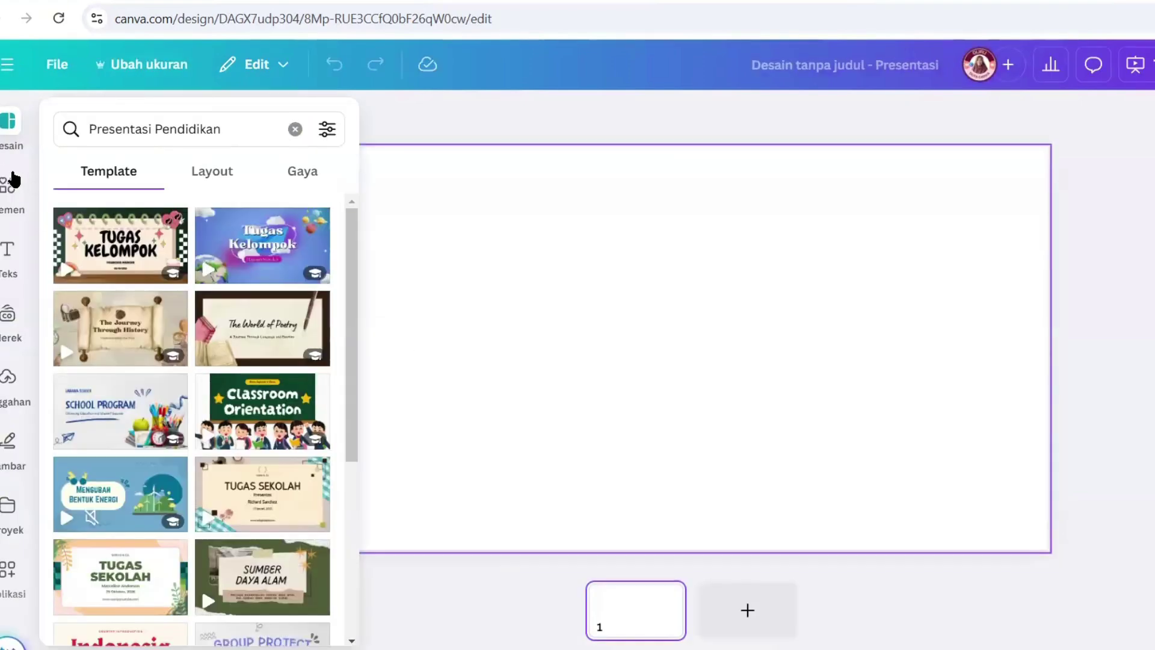
left_click(29, 192)
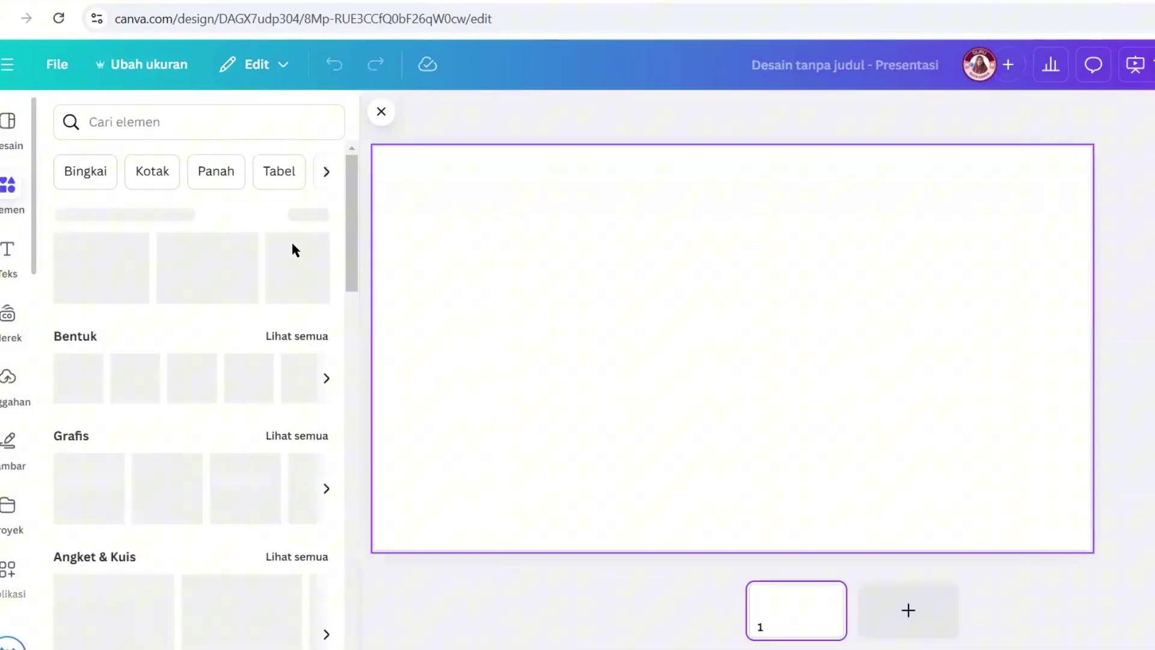
left_click(161, 127)
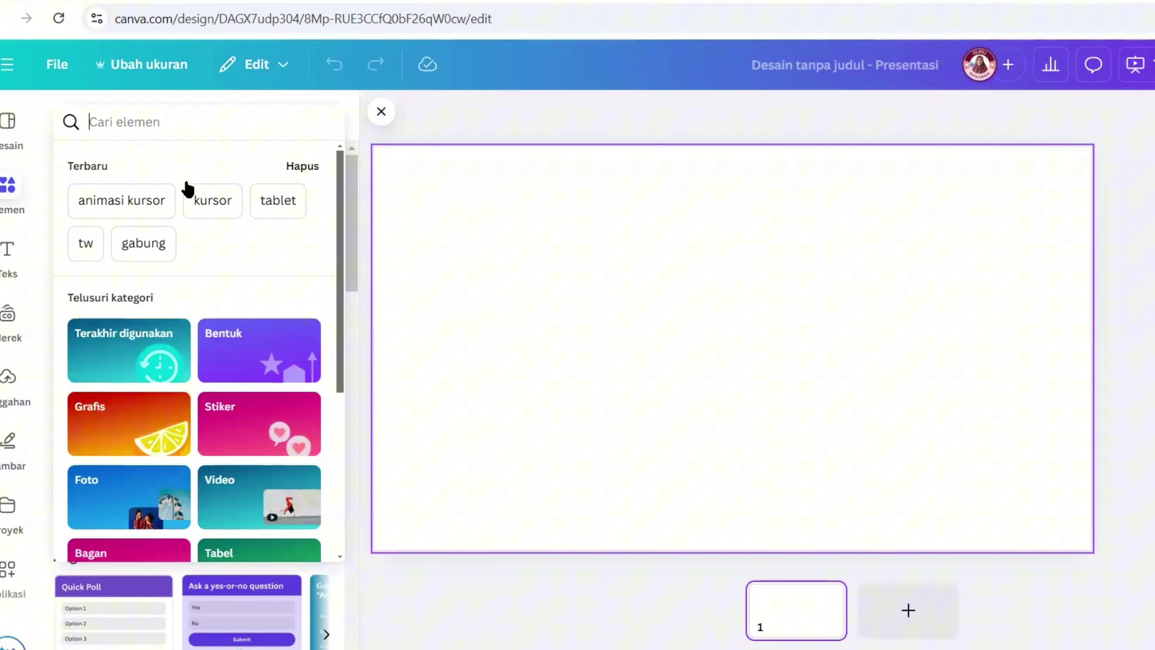
type("guru")
key("Return")
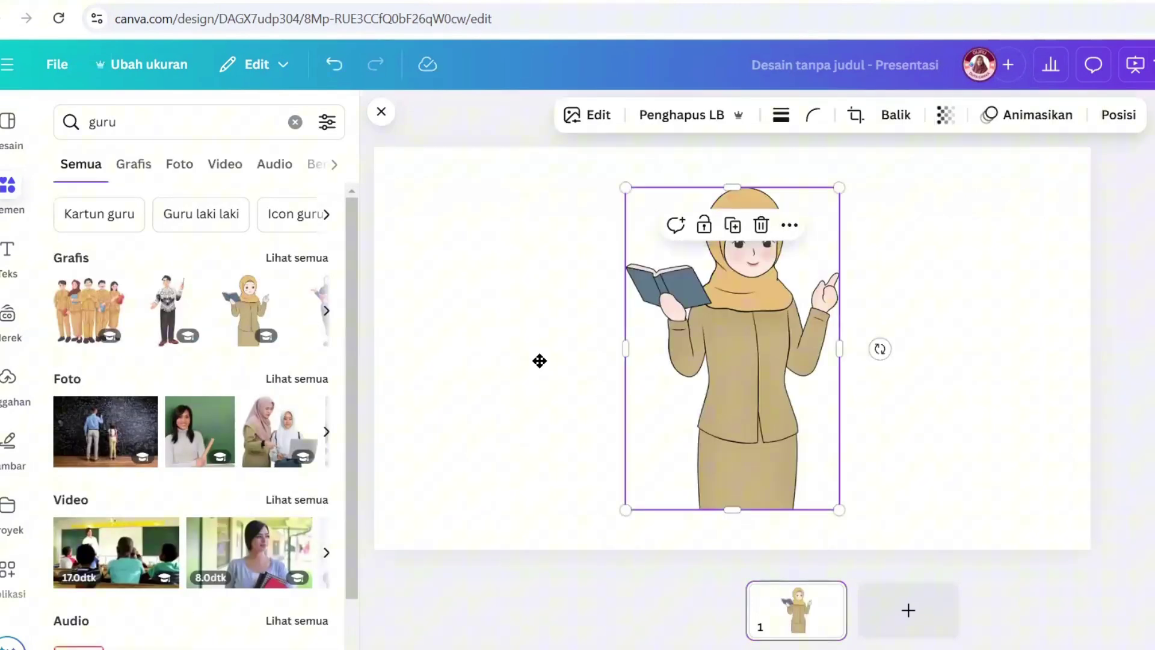
Step: Place the graphic of the teacher in a hijab holding a book at the lower left of the page
left_click_drag(539, 360, 519, 169)
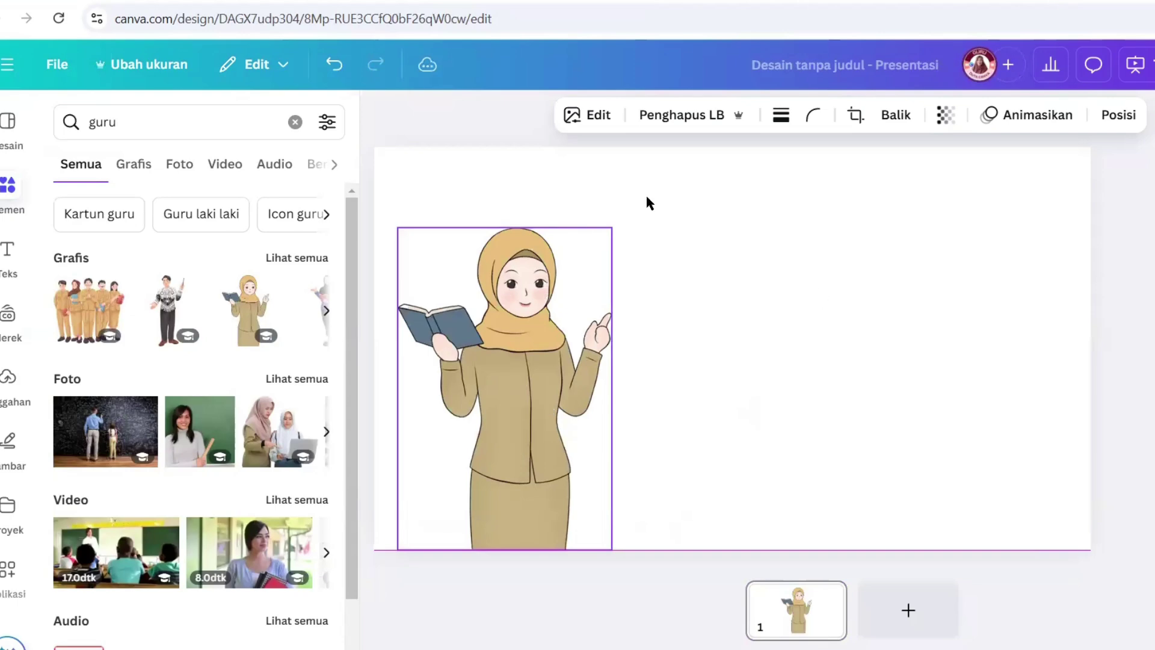
left_click(376, 128)
left_click(381, 110)
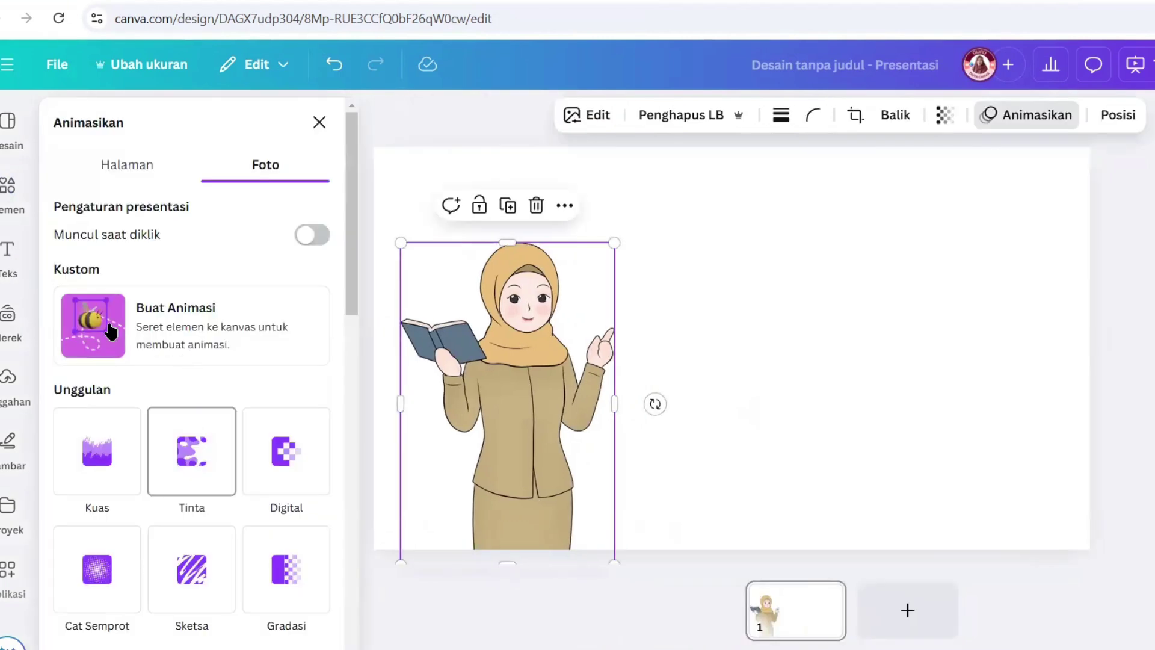
Step: Try the featured photo animations Kuas, Tinta and Digital in turn on the teacher graphic
scroll(74, 481, "down", 2)
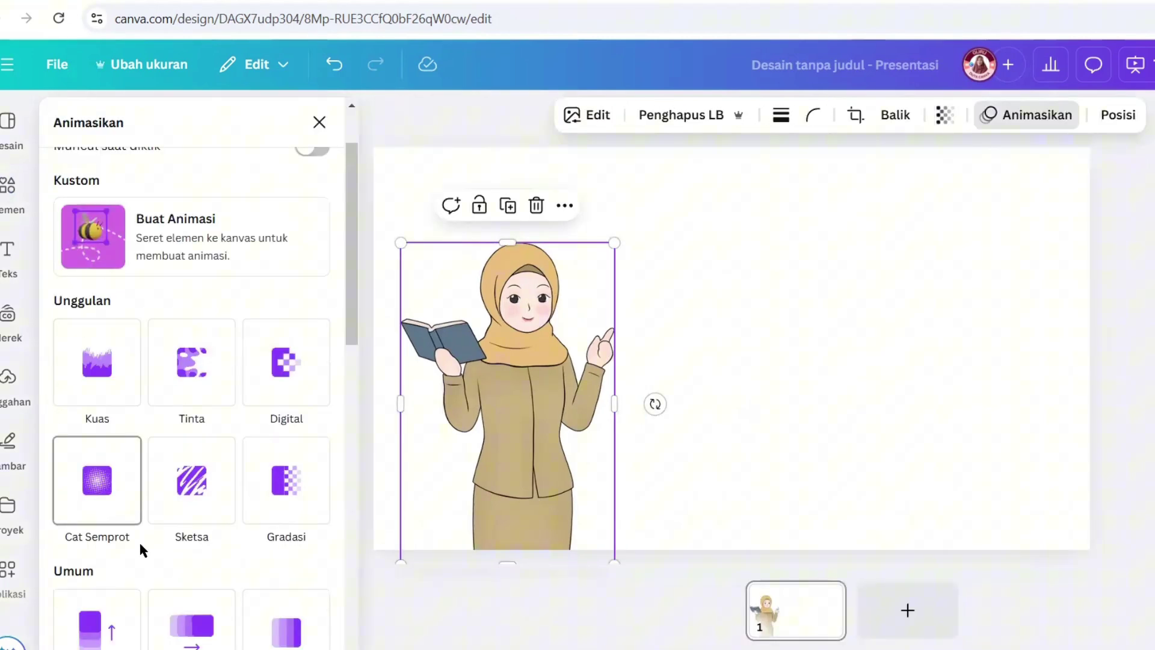
left_click(96, 371)
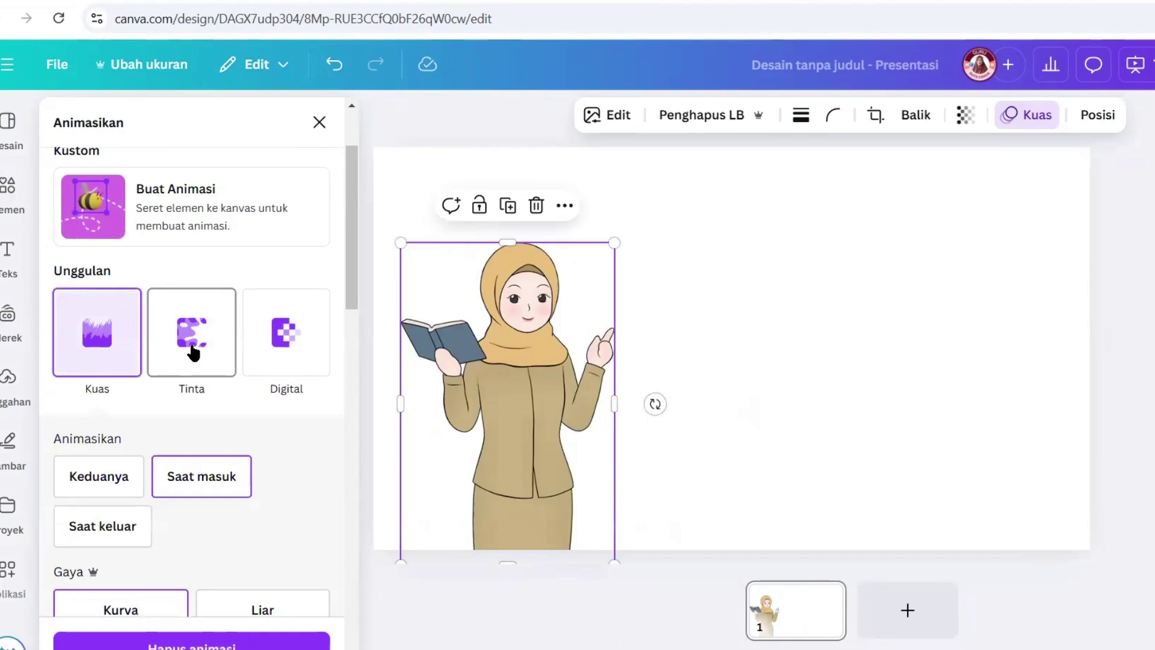
left_click(193, 352)
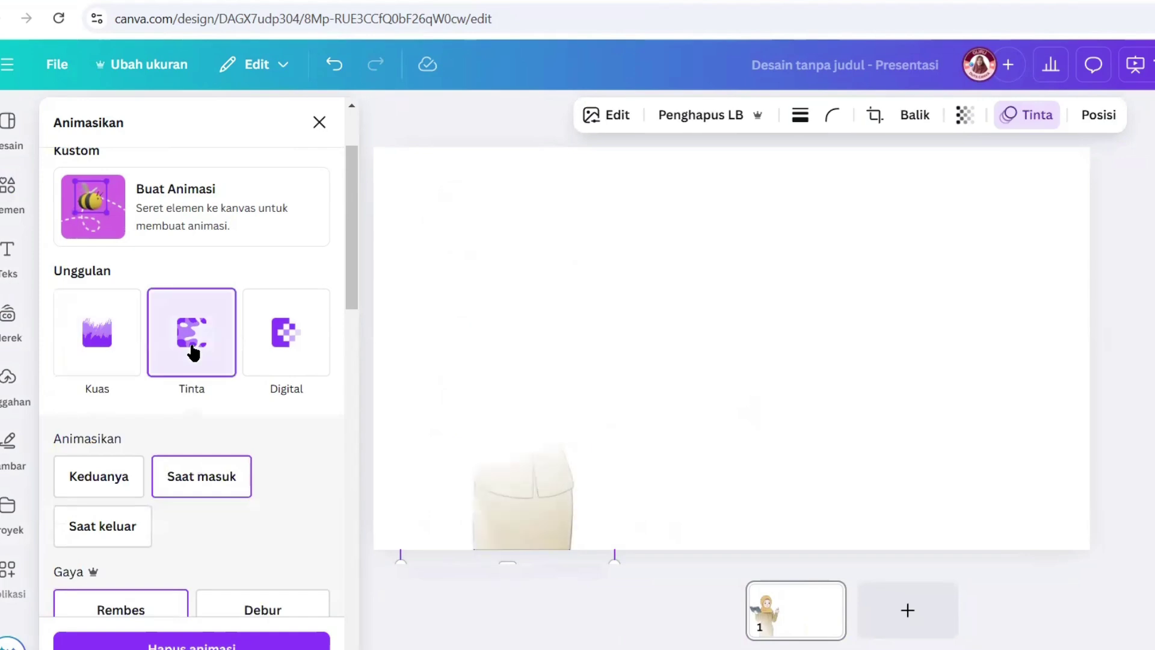
left_click(250, 360)
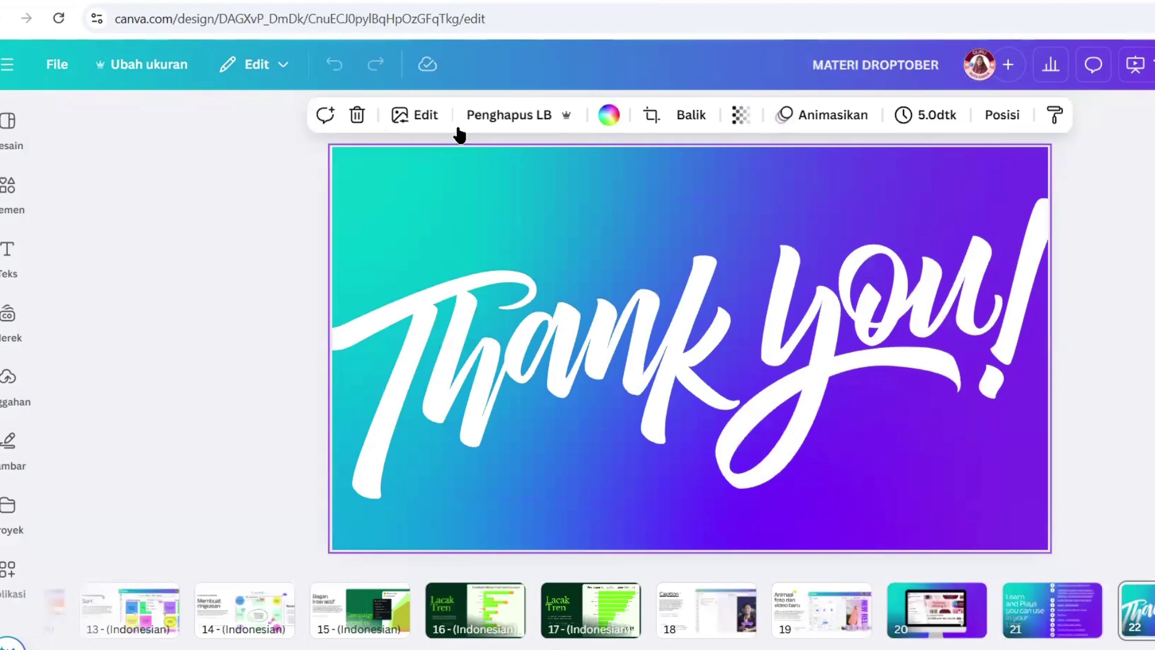
Step: Go back through the MATERI DROPTOBER presentation from the Thank you slide to the Magic Write slide, number 11
scroll(458, 135, "up", 10)
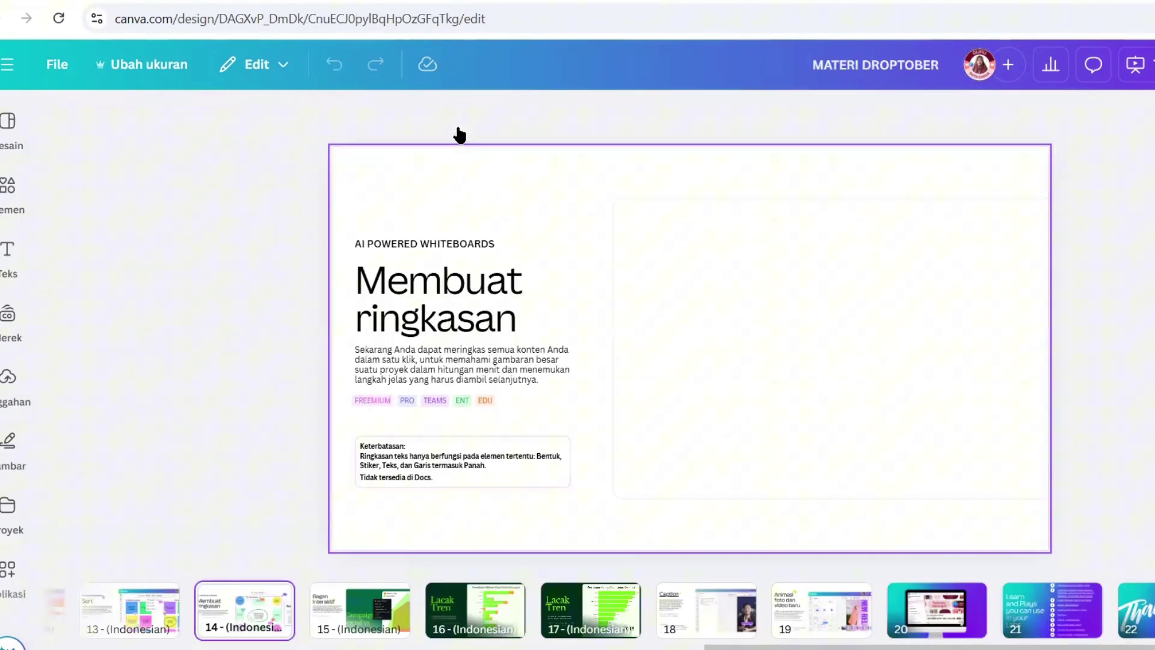
scroll(459, 135, "up", 2)
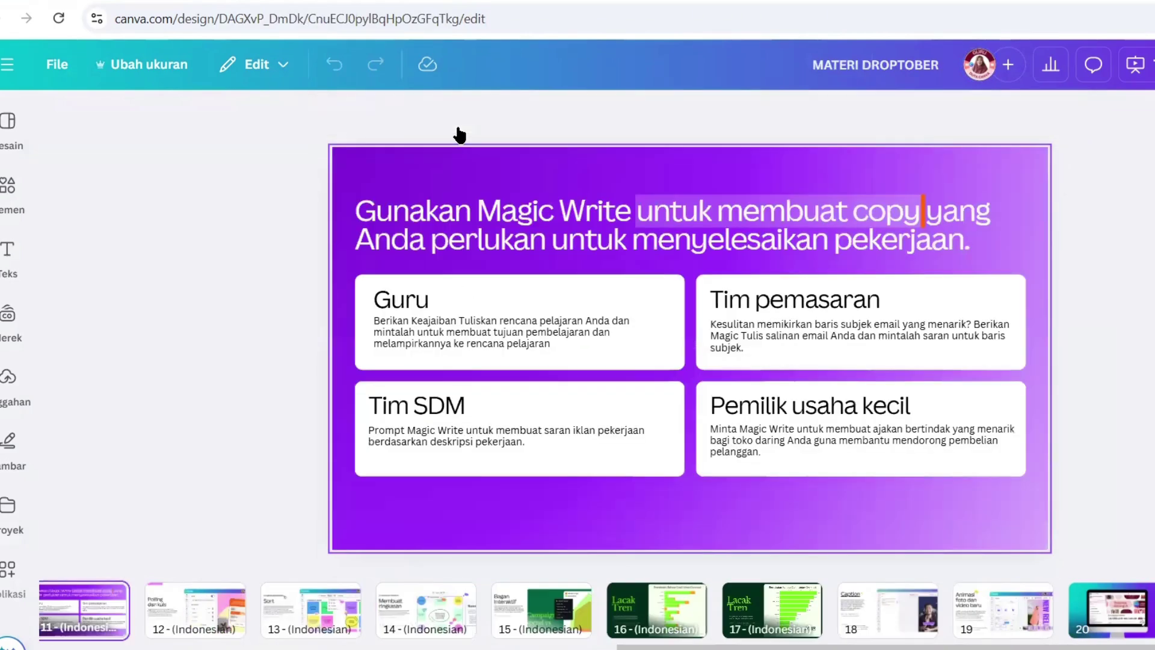
scroll(459, 135, "up", 3)
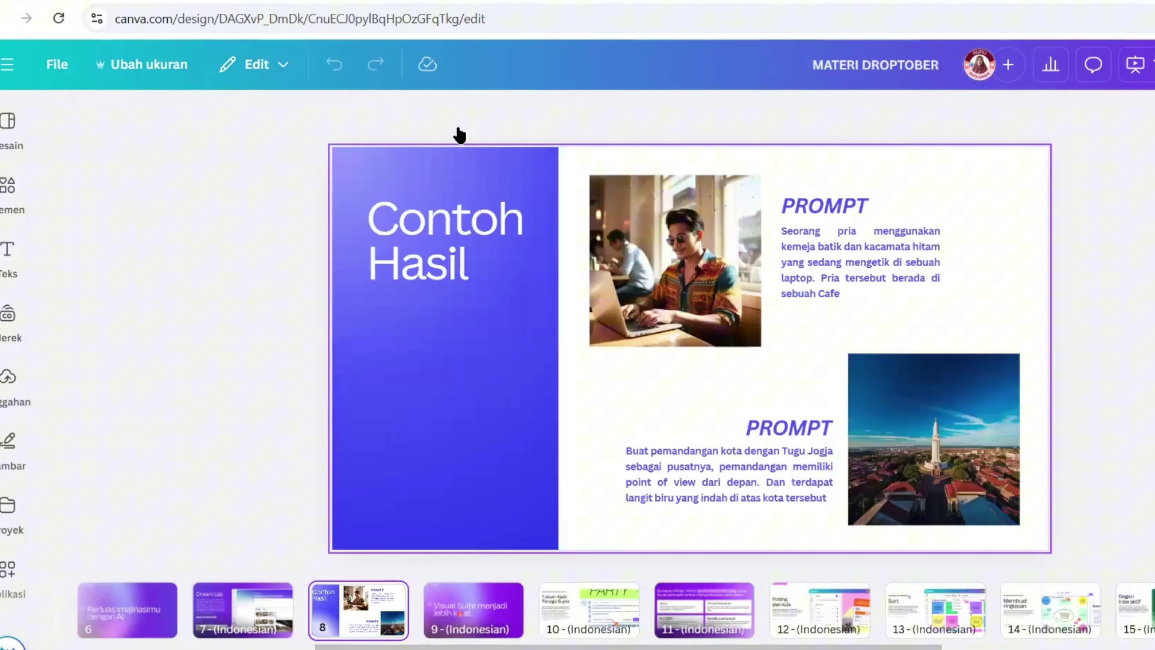
scroll(459, 135, "down", 2)
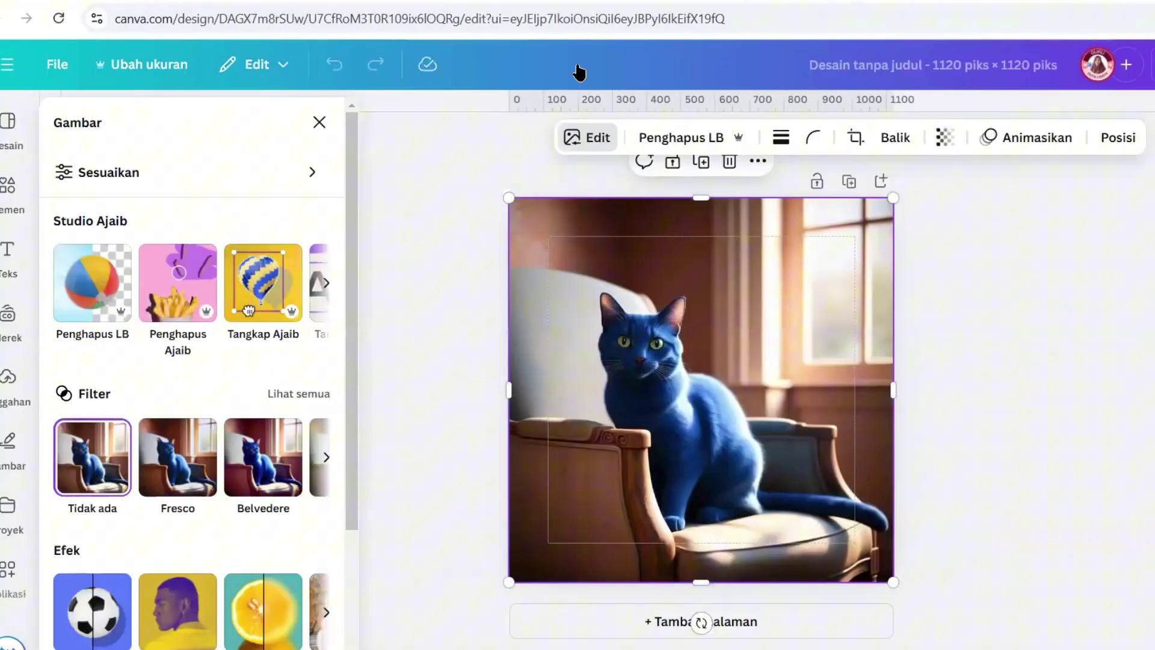
Step: Create a blank Doc and start Tulisan Ajaib in it
key("ctrl+l")
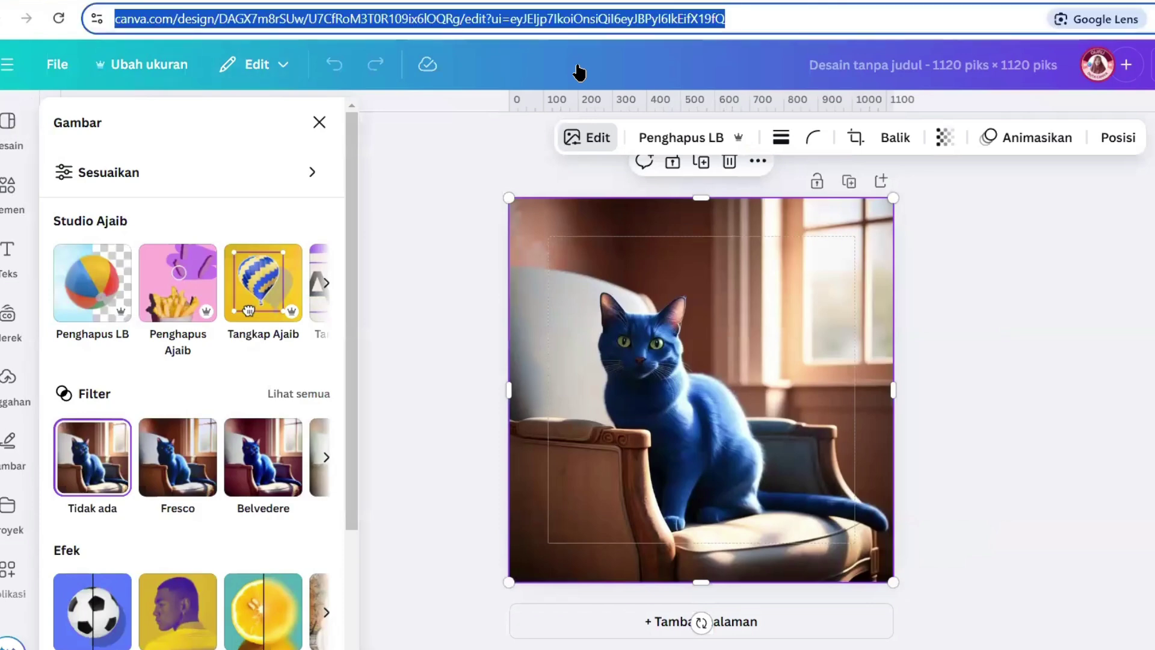
key("Escape")
left_click(7, 65)
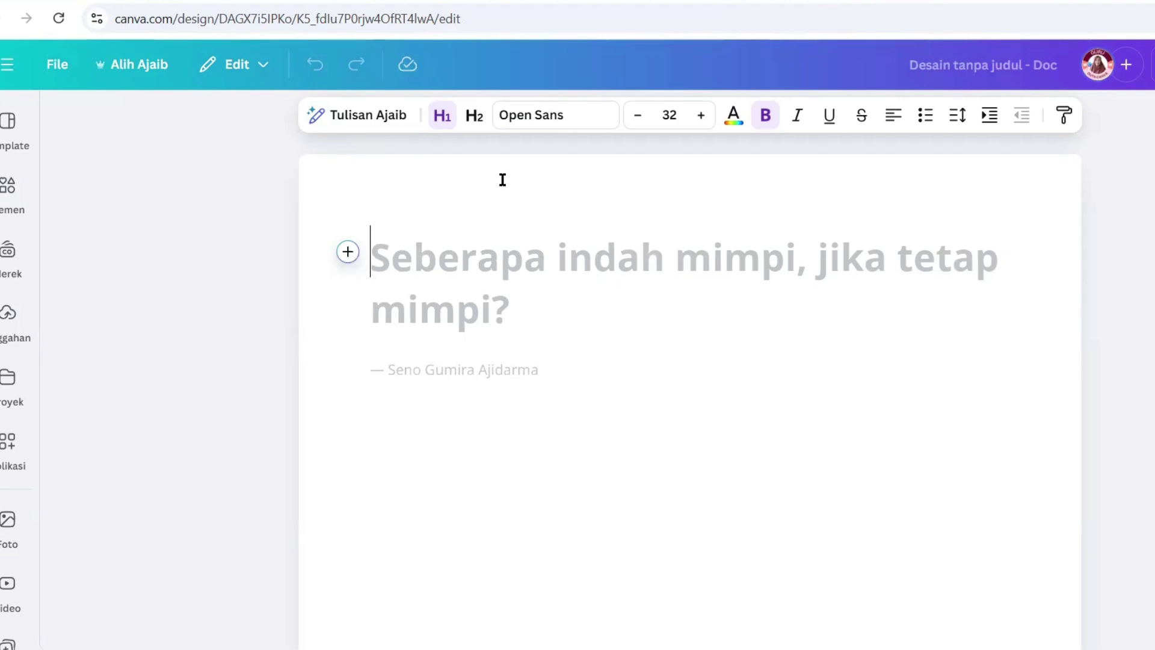
left_click(352, 117)
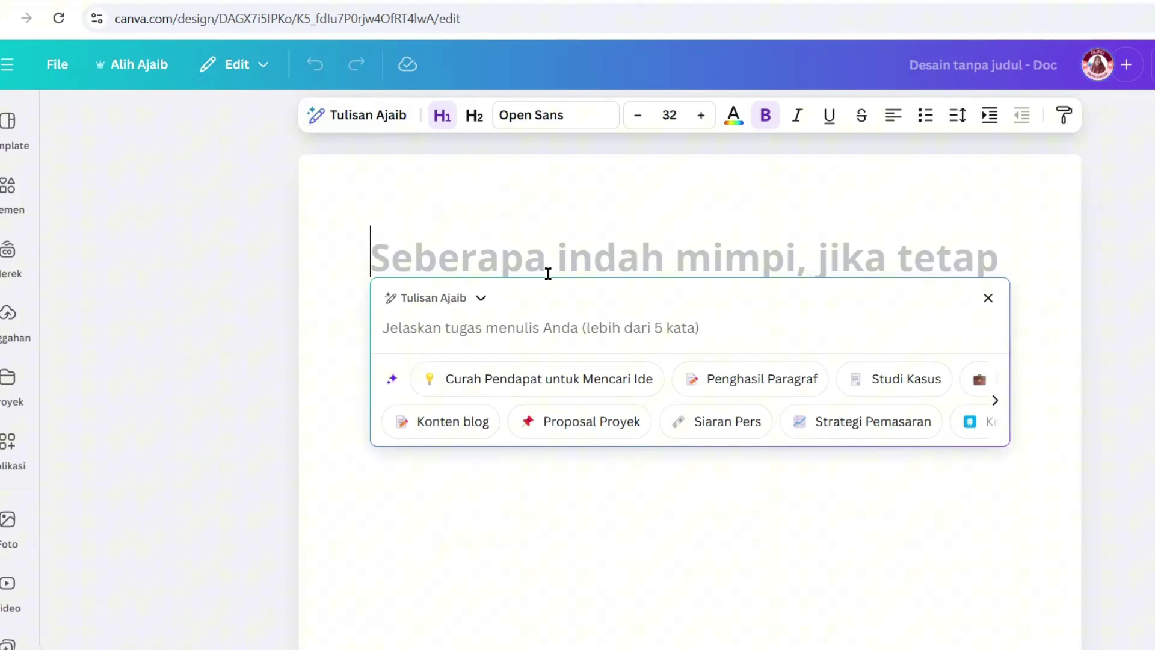
Step: Generate text from the prompt "Buatkan hook untuk ide menghafal materi bahasa inggris angka untuk anak sd"
type("Bau")
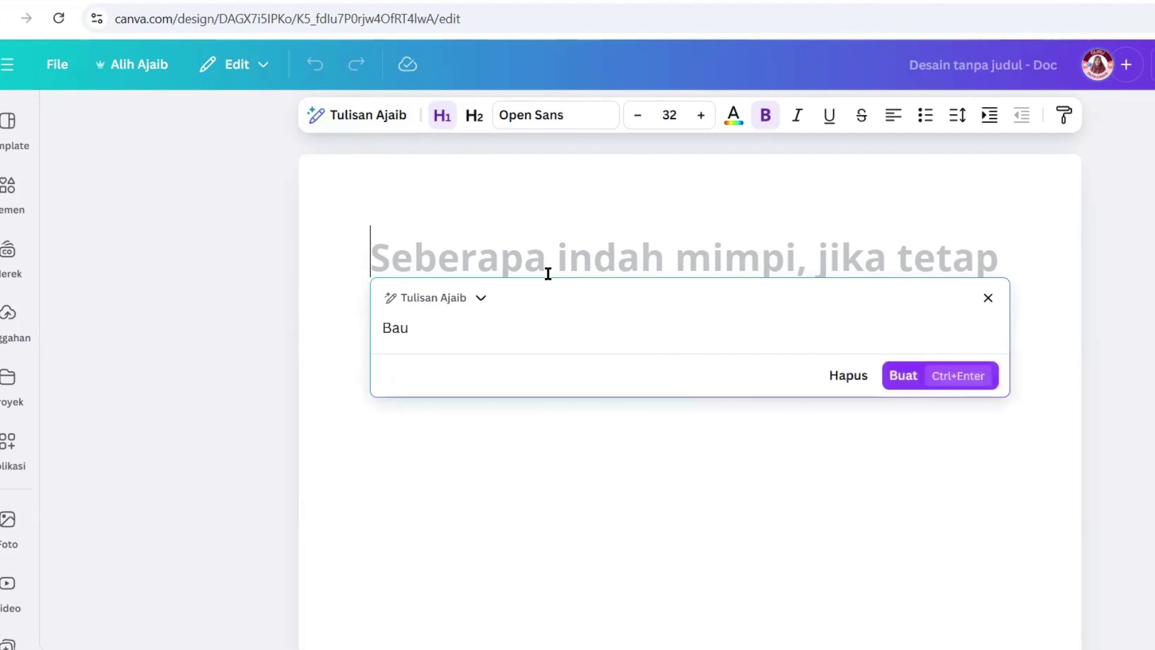
key("BackSpace")
key("BackSpace")
type("uatkan hoo")
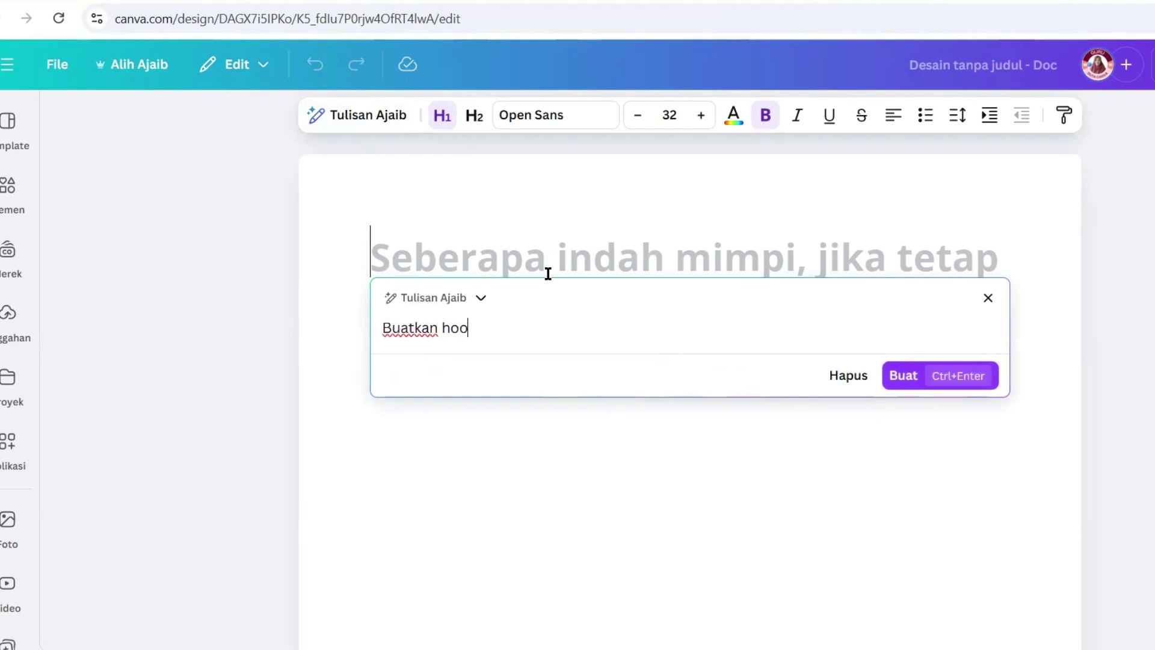
type("k")
type("untuk ide ")
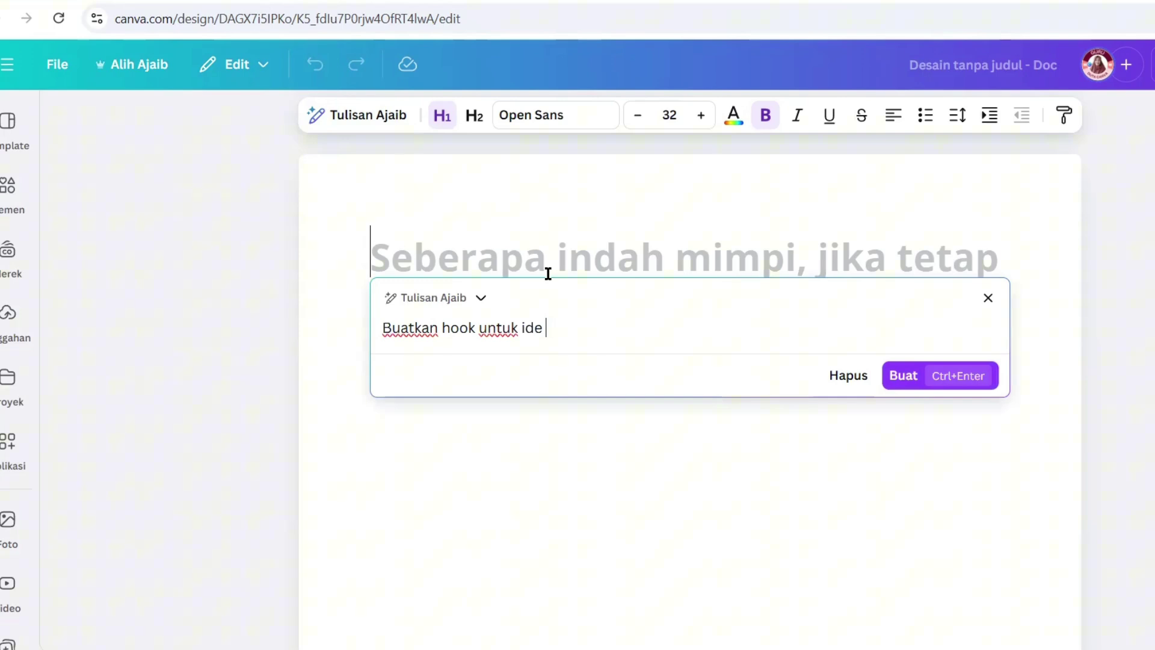
type("menghafa")
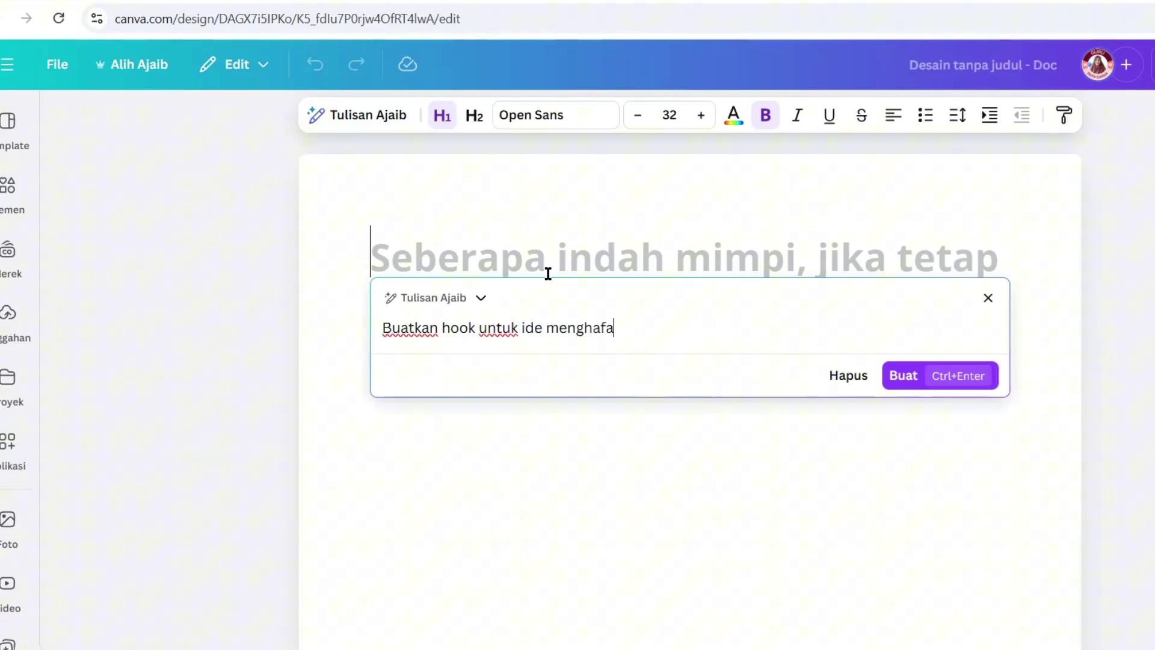
type("l materi bah")
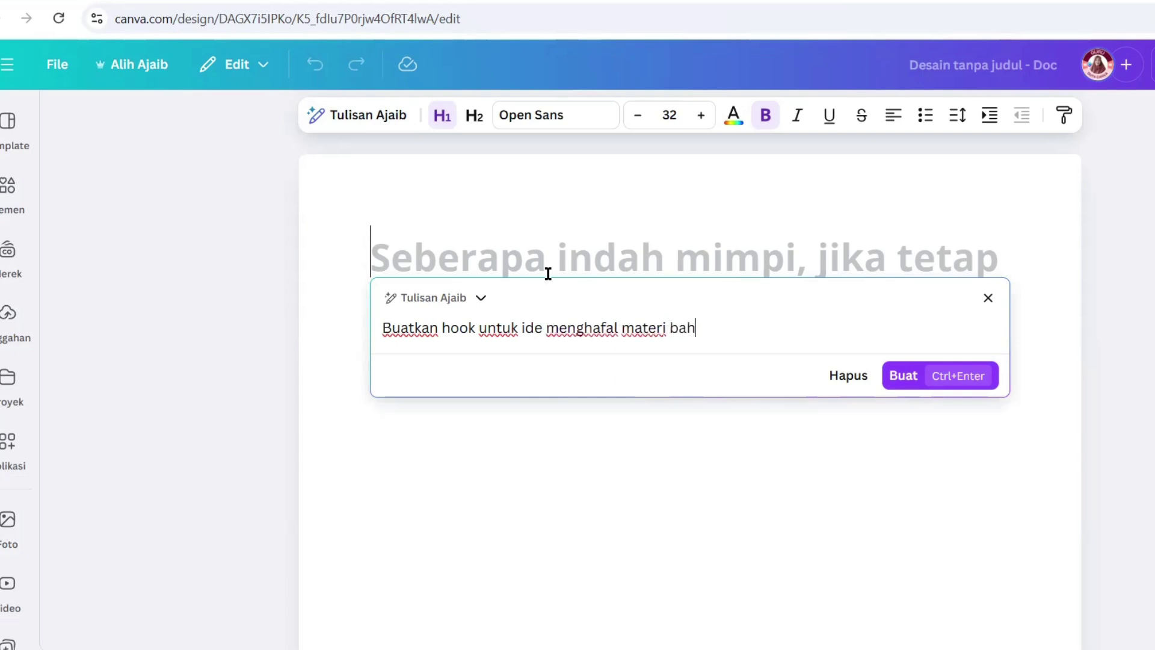
type("asa inggris angka ")
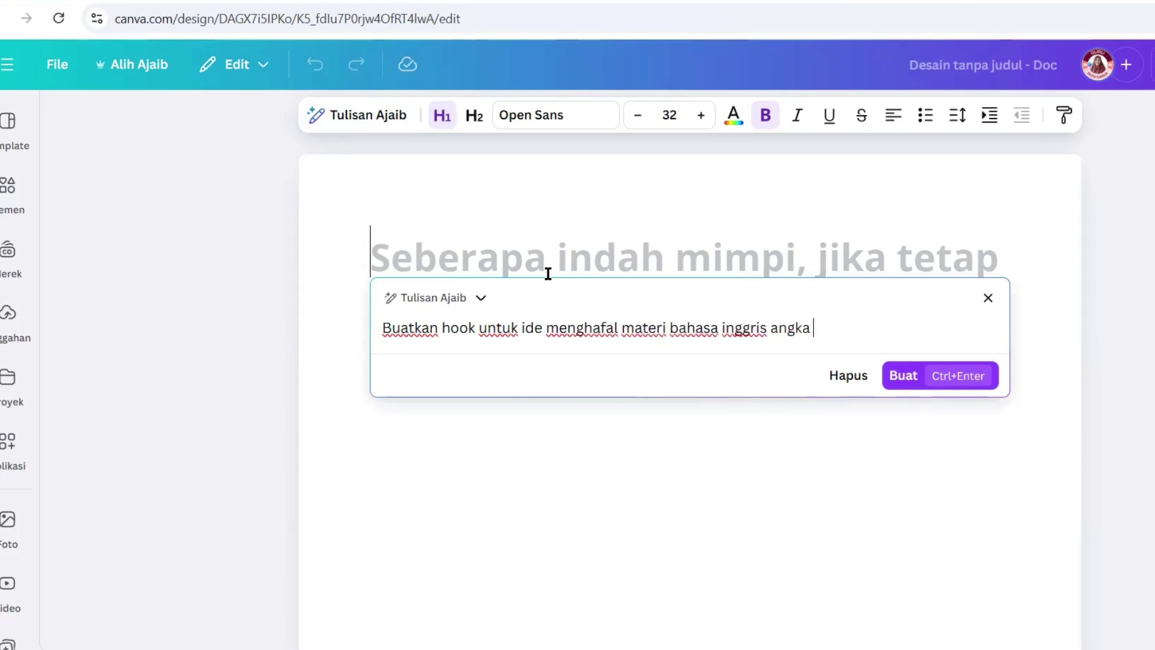
type("untuk anak s")
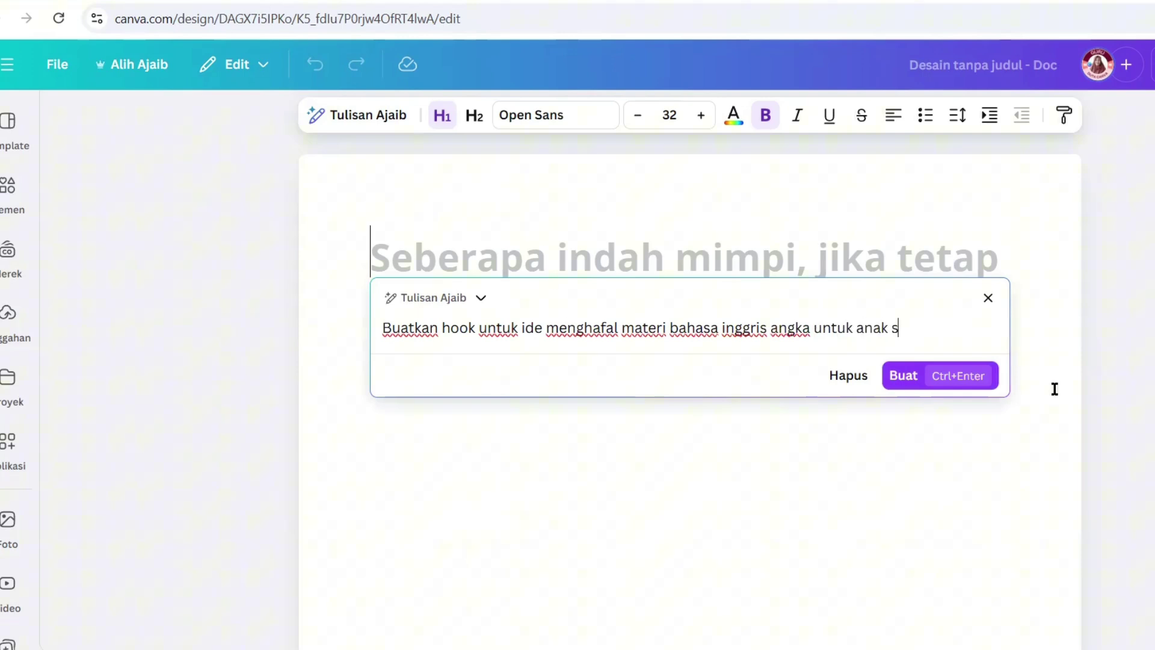
type("d")
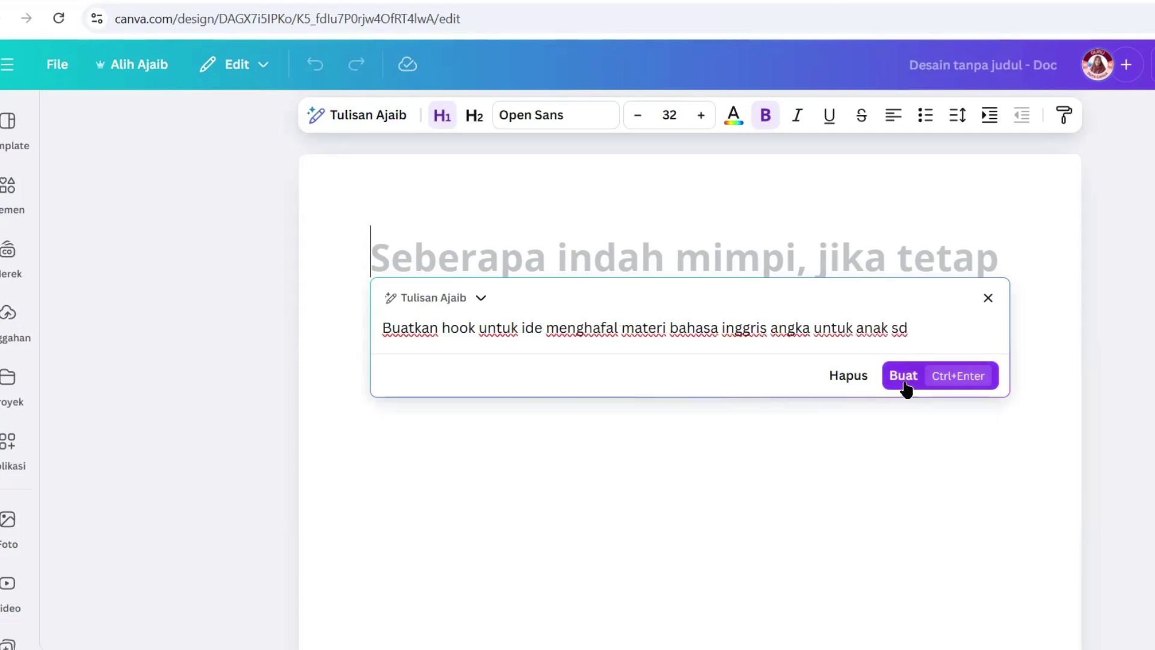
left_click(905, 387)
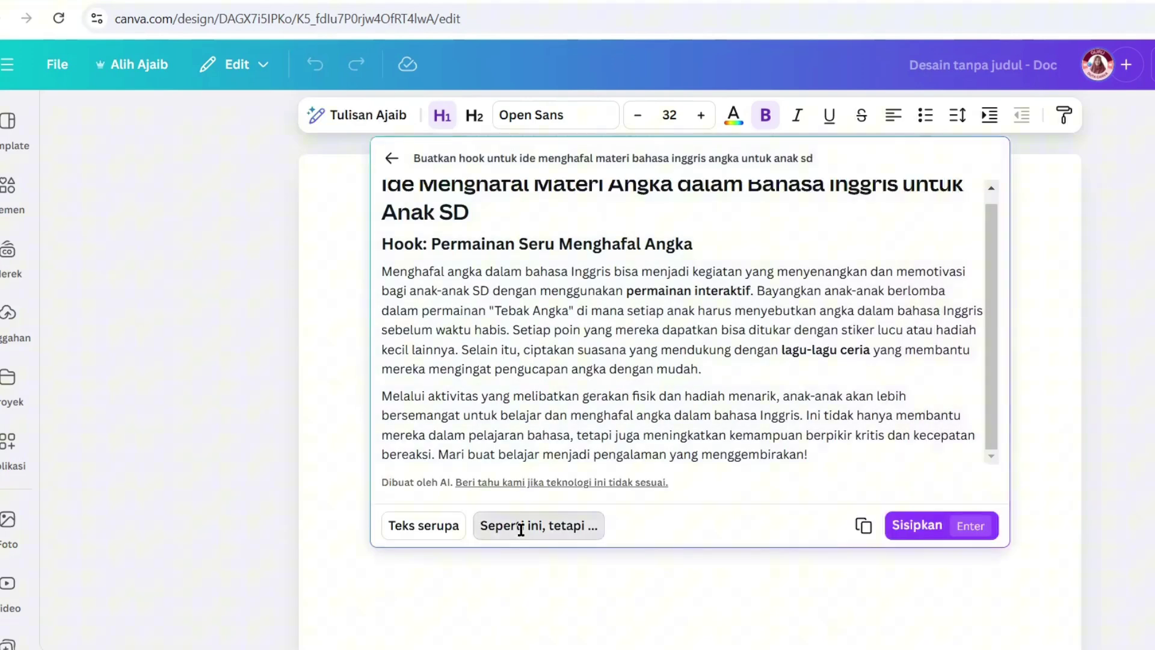
Step: Review the generated hook text from its heading and return to the editable prompt
left_click(521, 529)
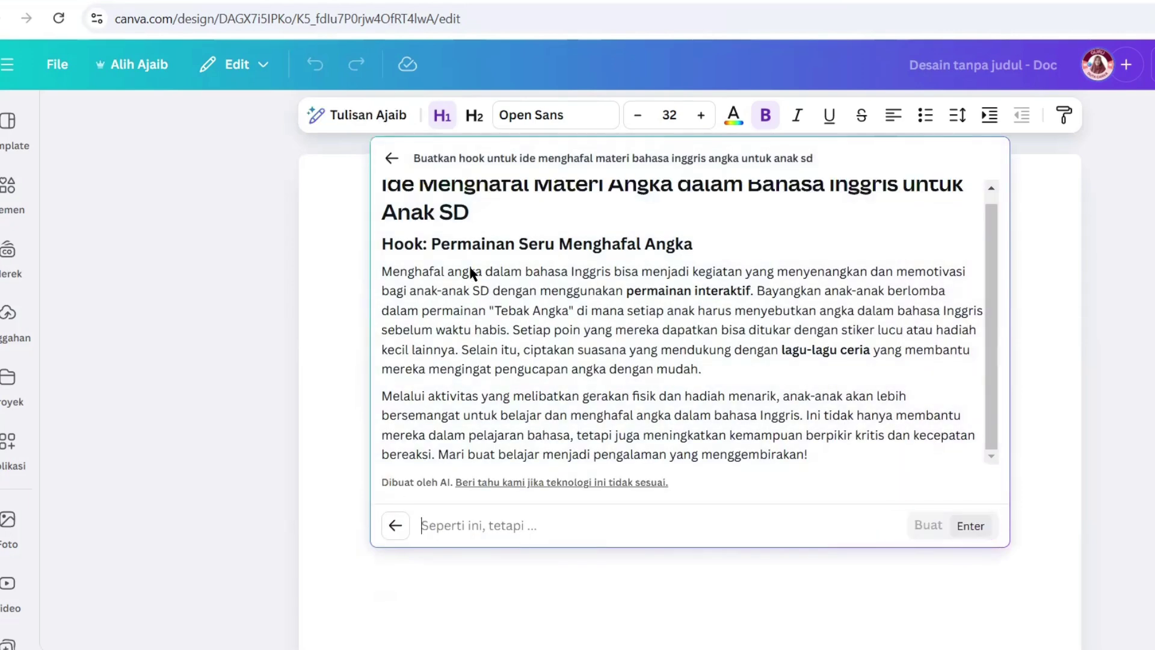
scroll(486, 251, "up", 1)
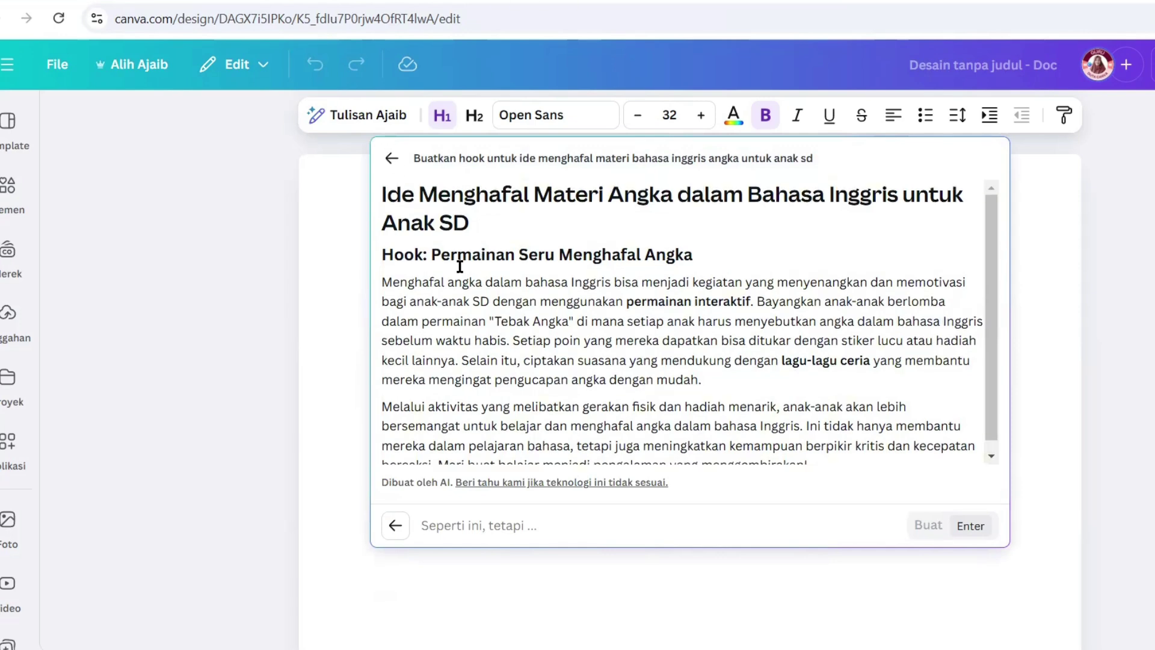
left_click(392, 157)
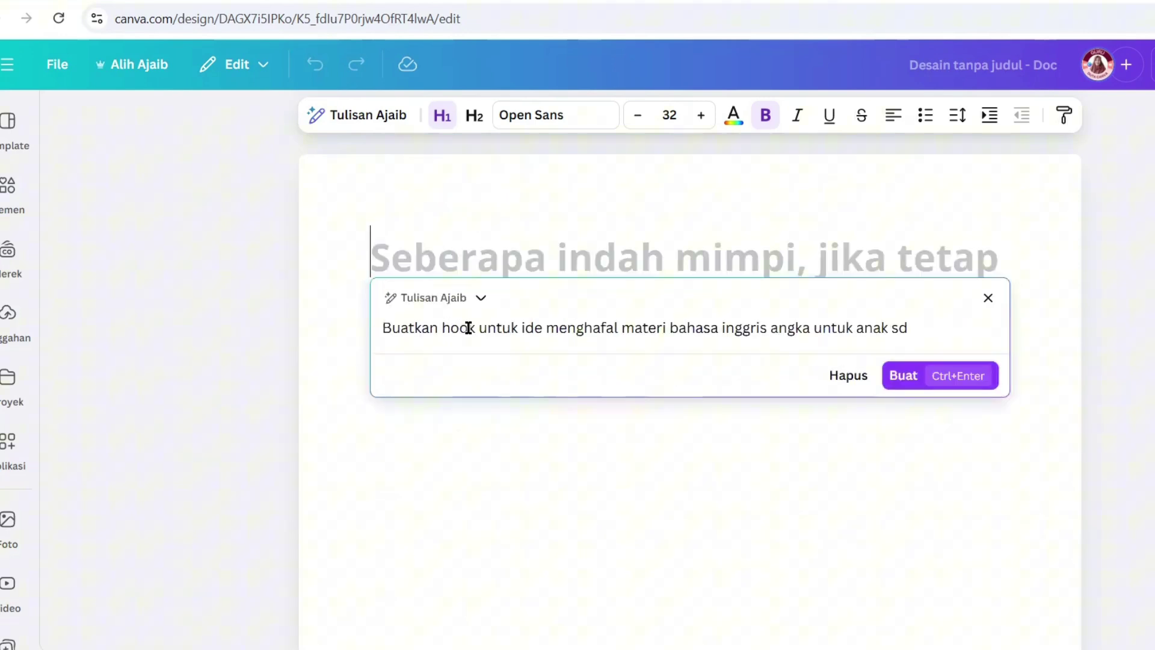
Step: Replace the word "hook" with "script" in the Tulisan Ajaib prompt
key("shift+Right")
key("shift+Right")
key("shift+Right")
key("shift+Right")
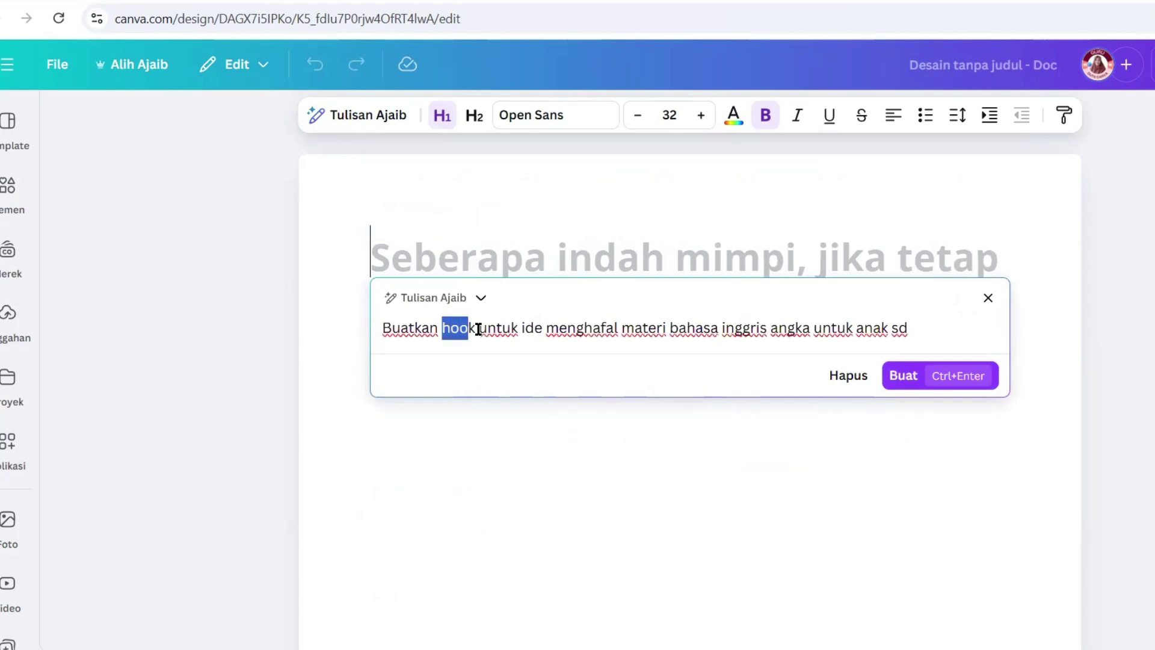
type("sr")
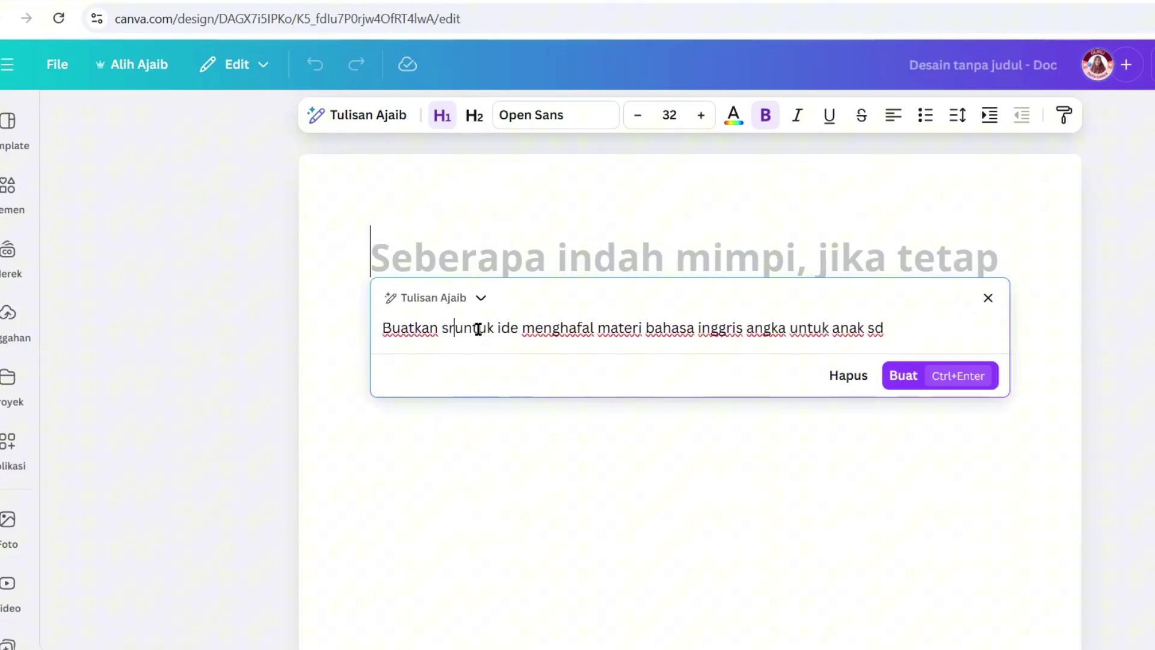
key("BackSpace")
type("cript")
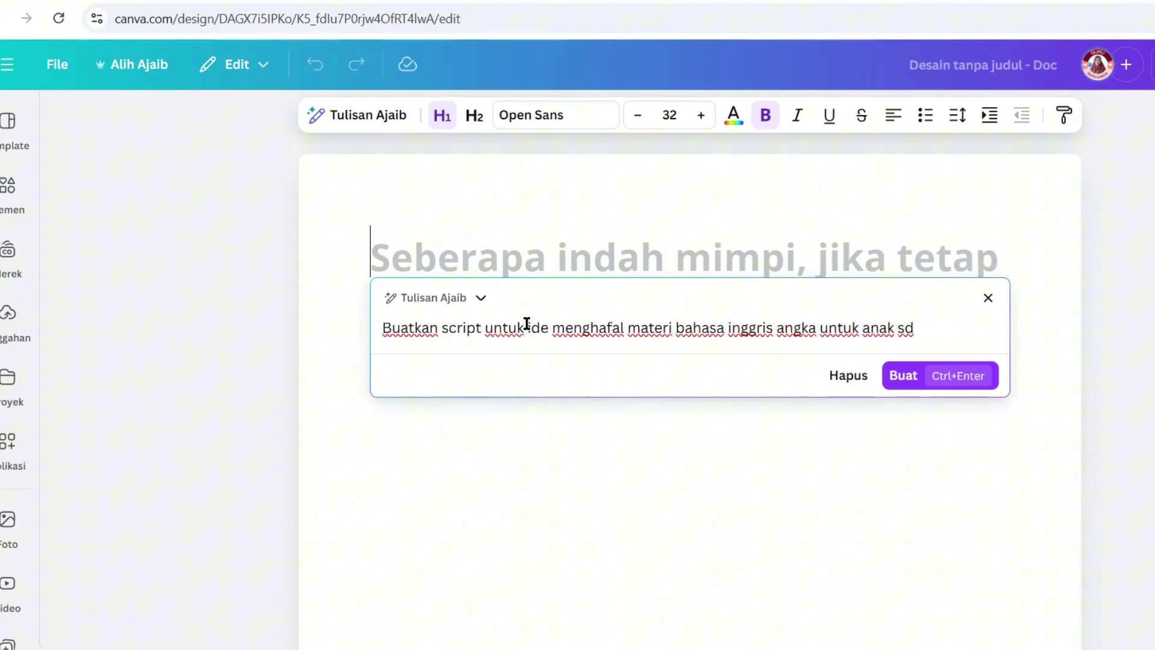
Step: Replace "ide menghafal" with "video edukasi" in the Tulisan Ajaib prompt
left_click_drag(528, 329, 623, 335)
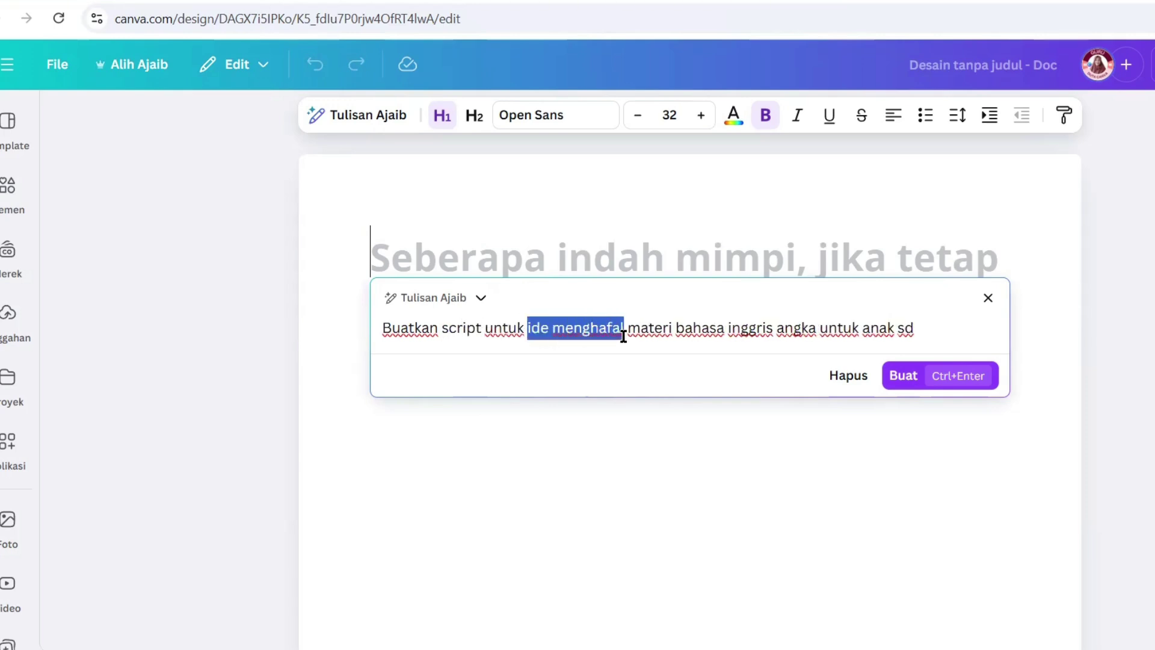
type("video eduk")
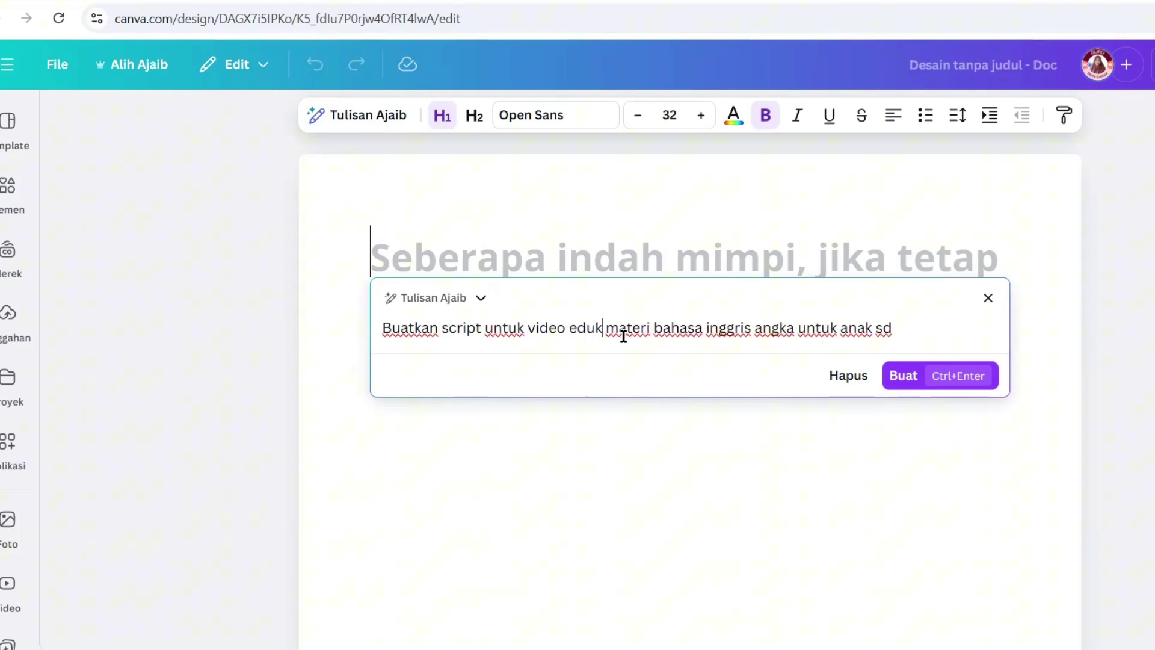
type("si")
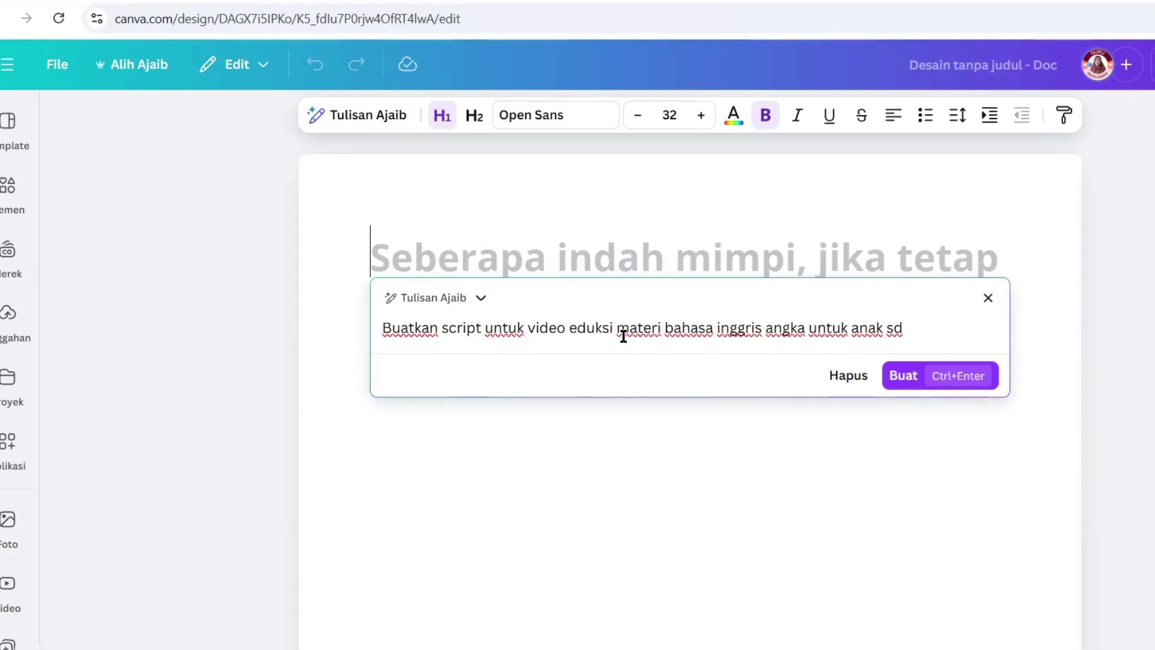
key("BackSpace")
key("BackSpace")
type("asi")
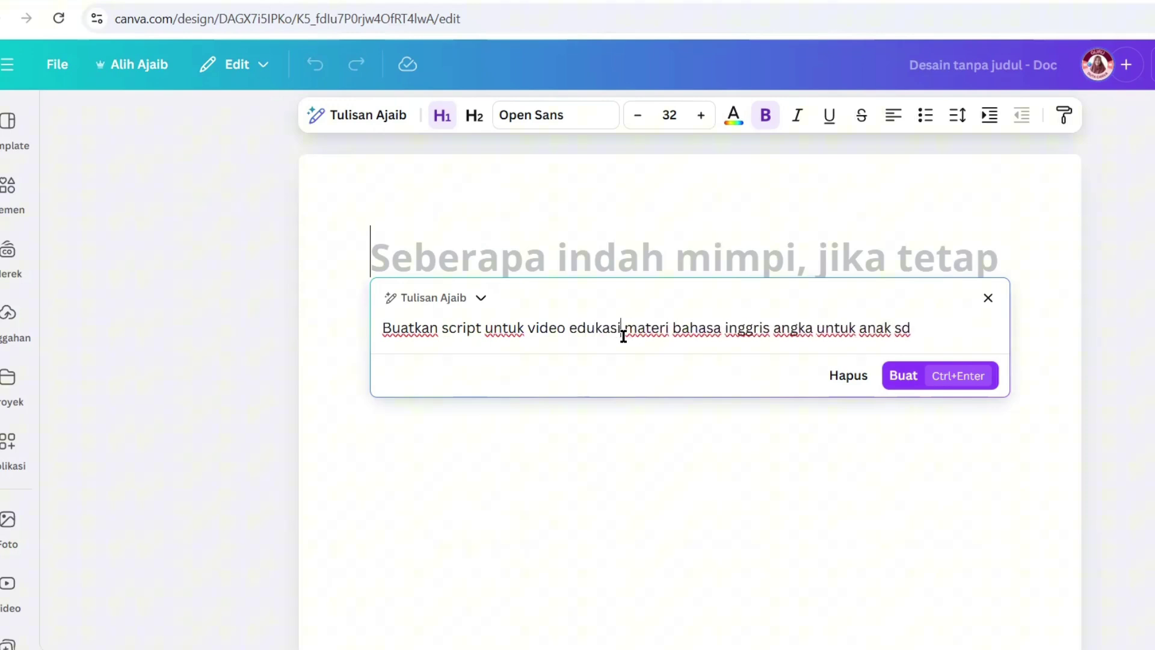
Step: Generate the educational video script from the revised prompt and insert it into the Doc
left_click(942, 387)
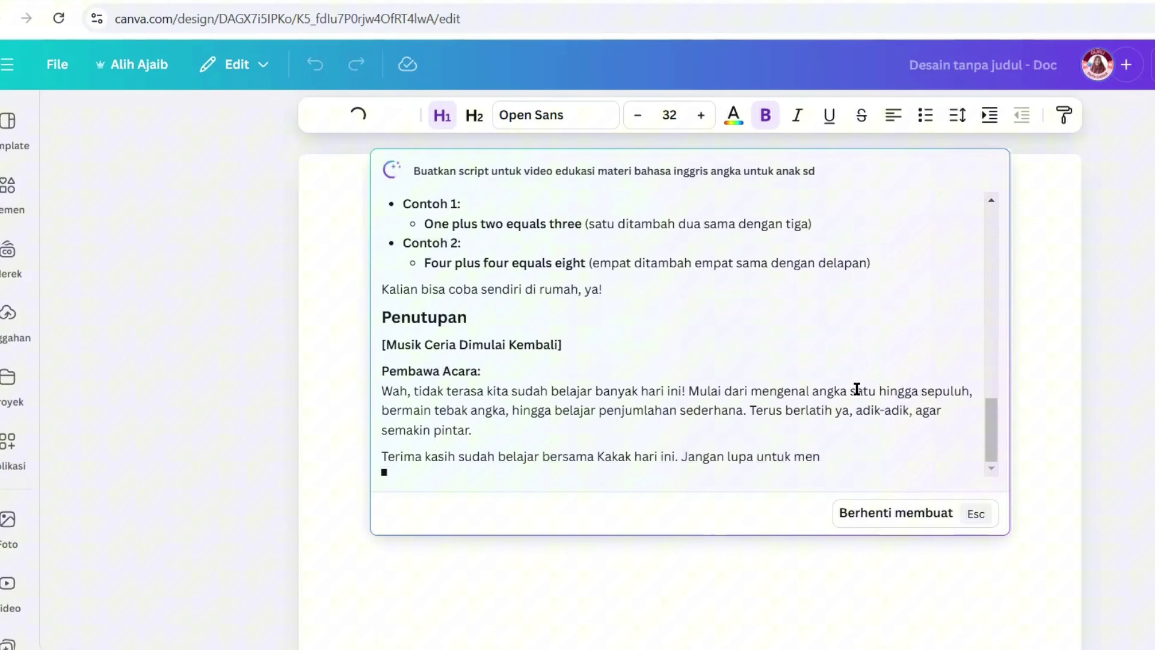
key("Return")
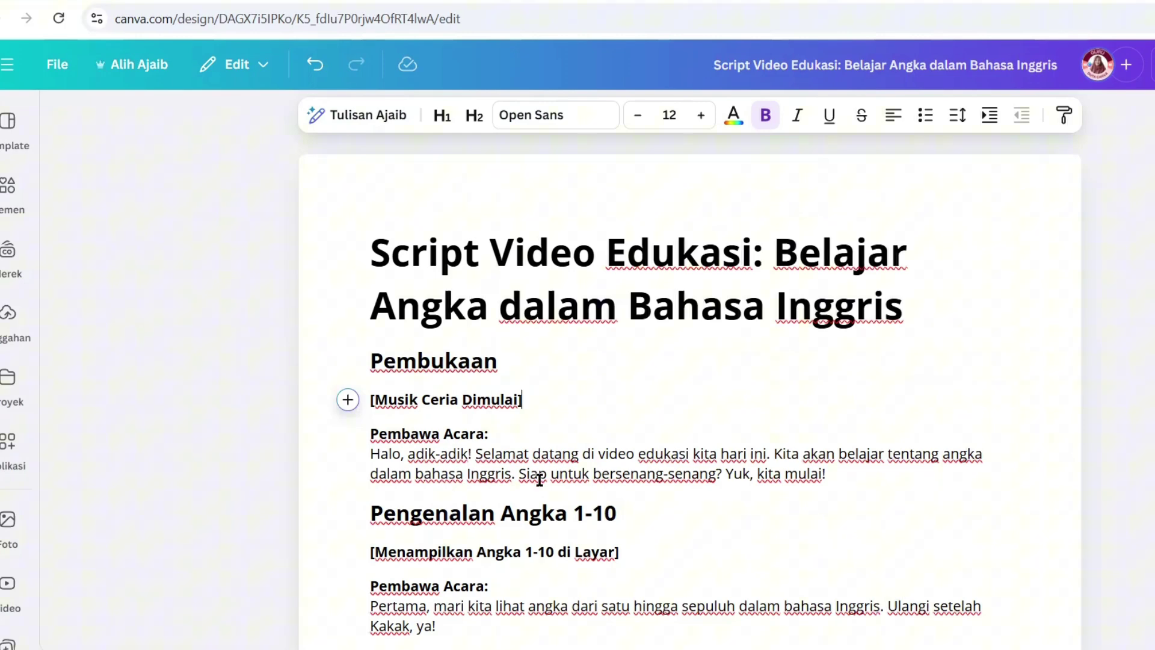
scroll(543, 476, "down", 5)
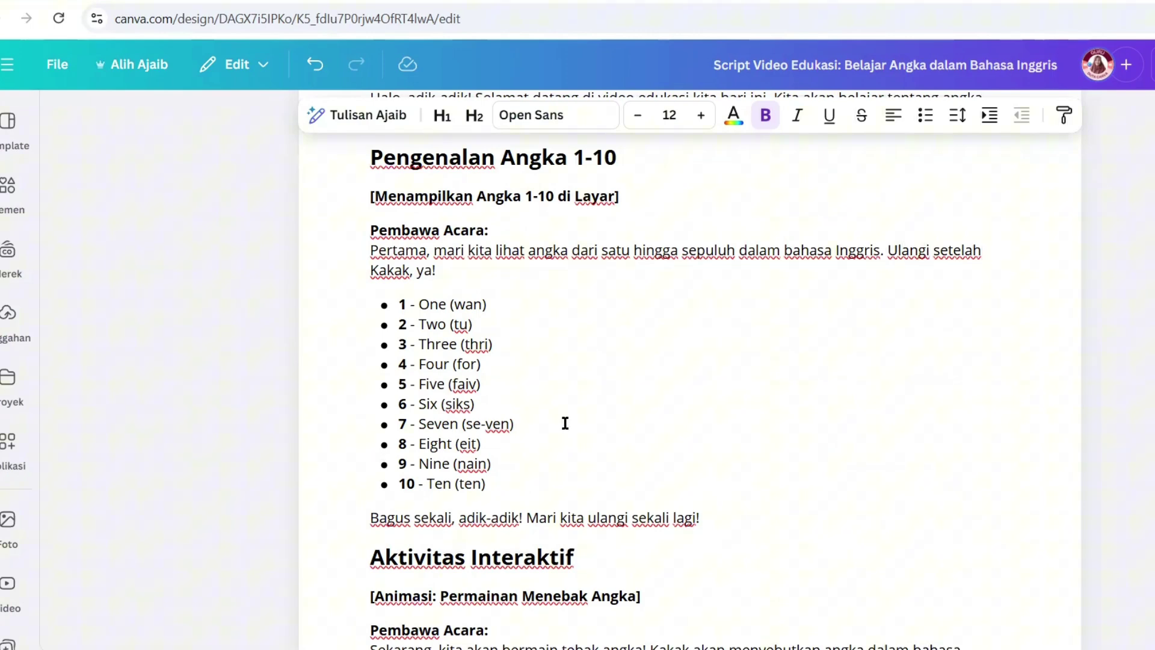
scroll(435, 269, "up", 6)
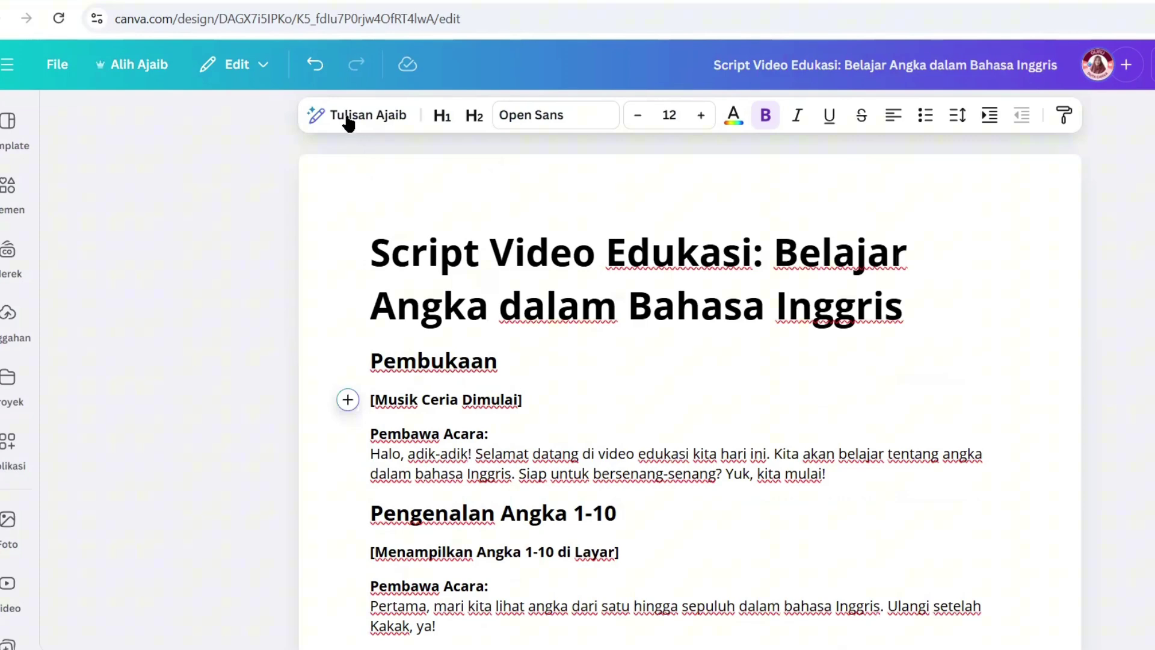
Step: Add an embedded Desain at the script's main title in the Doc
left_click(442, 305)
left_click(347, 115)
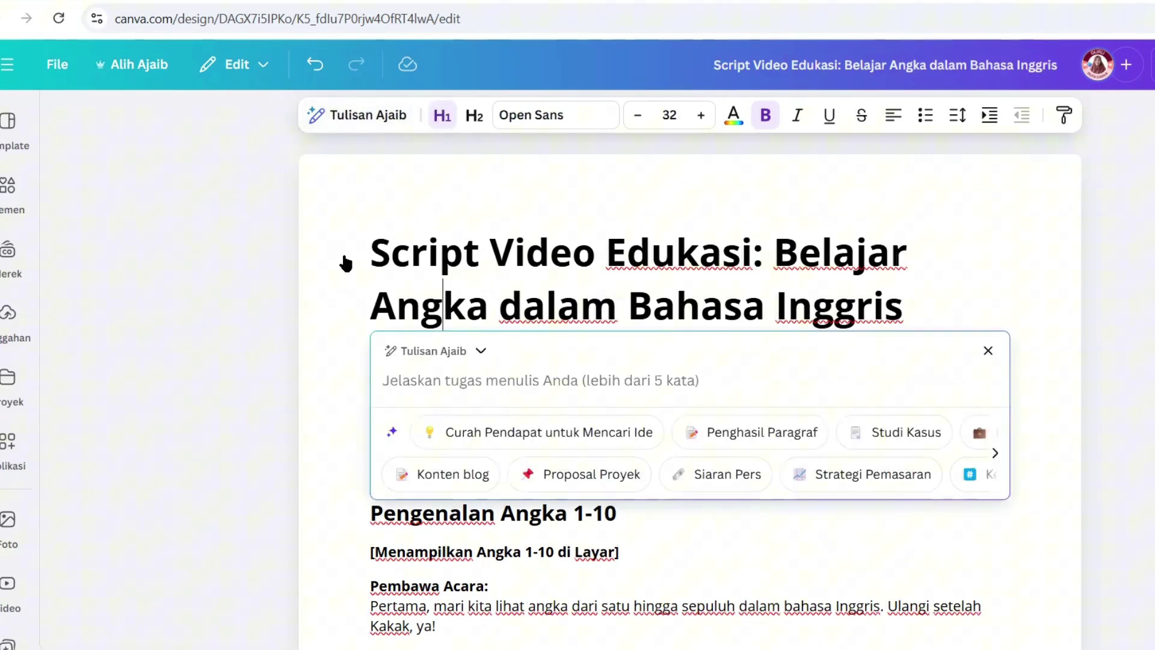
left_click(351, 262)
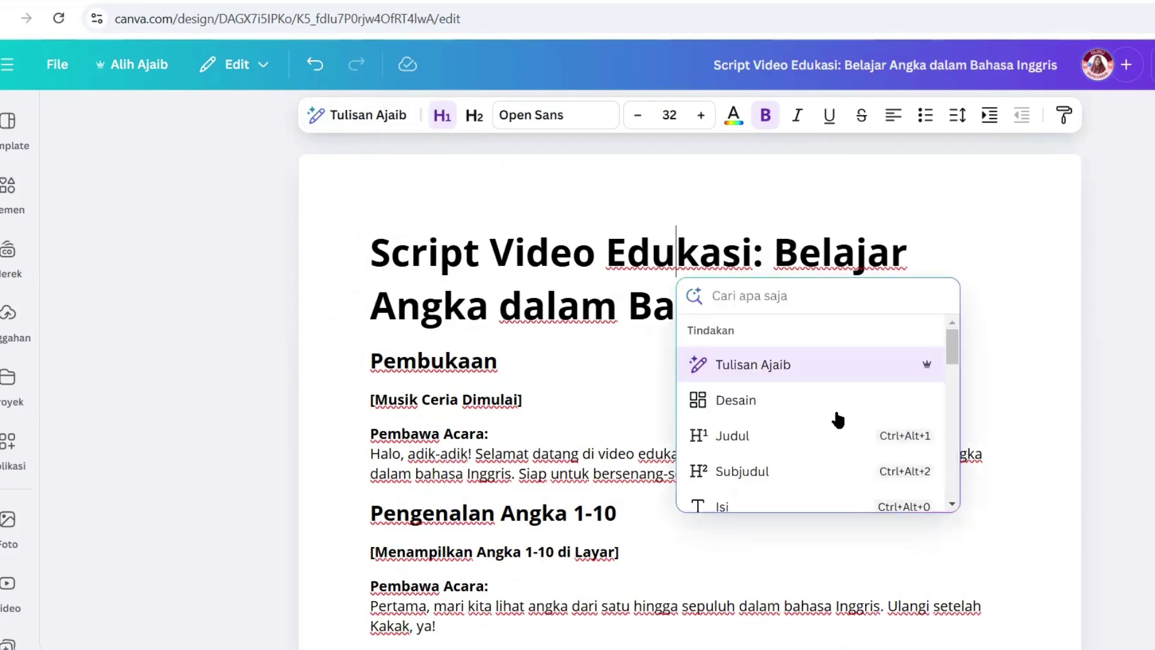
scroll(838, 419, "down", 2)
scroll(792, 408, "up", 2)
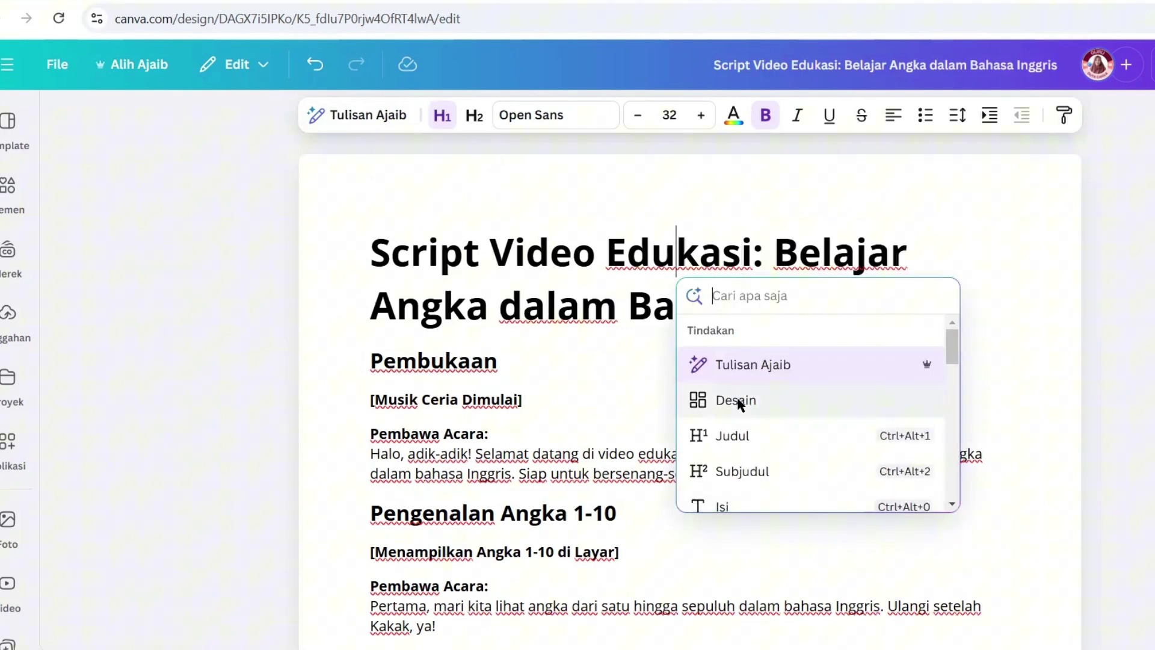
key("Escape")
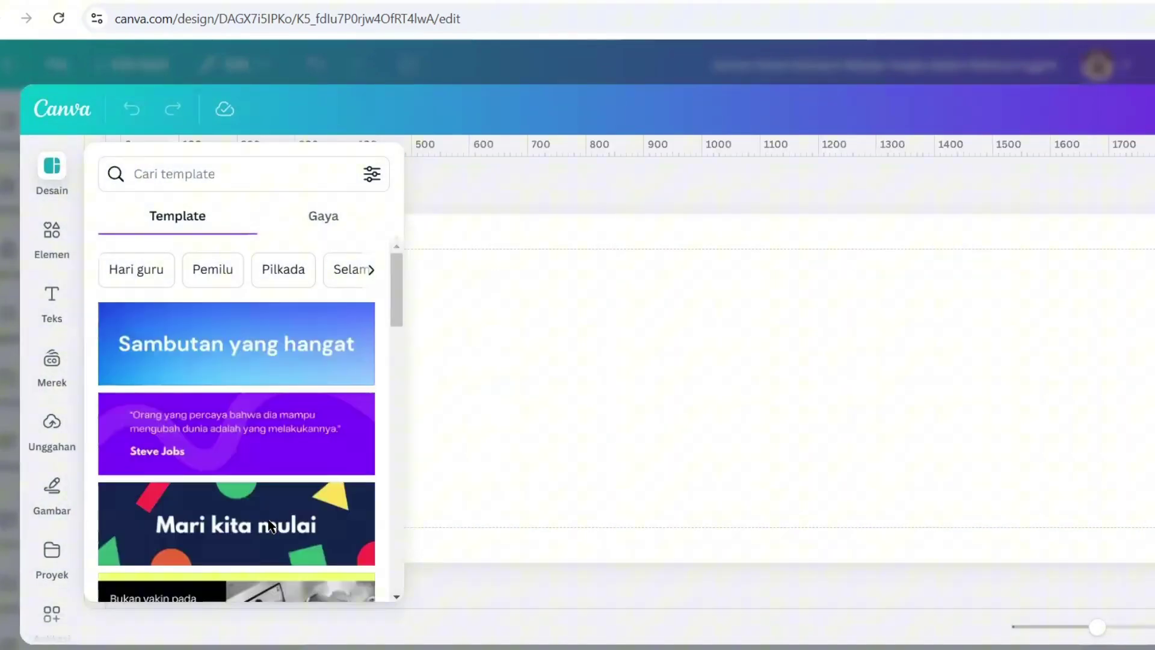
Step: Apply the "Sambutan yang hangat" template to the embedded banner design and replace its text with "ide tentang menghafal angka"
left_click(235, 343)
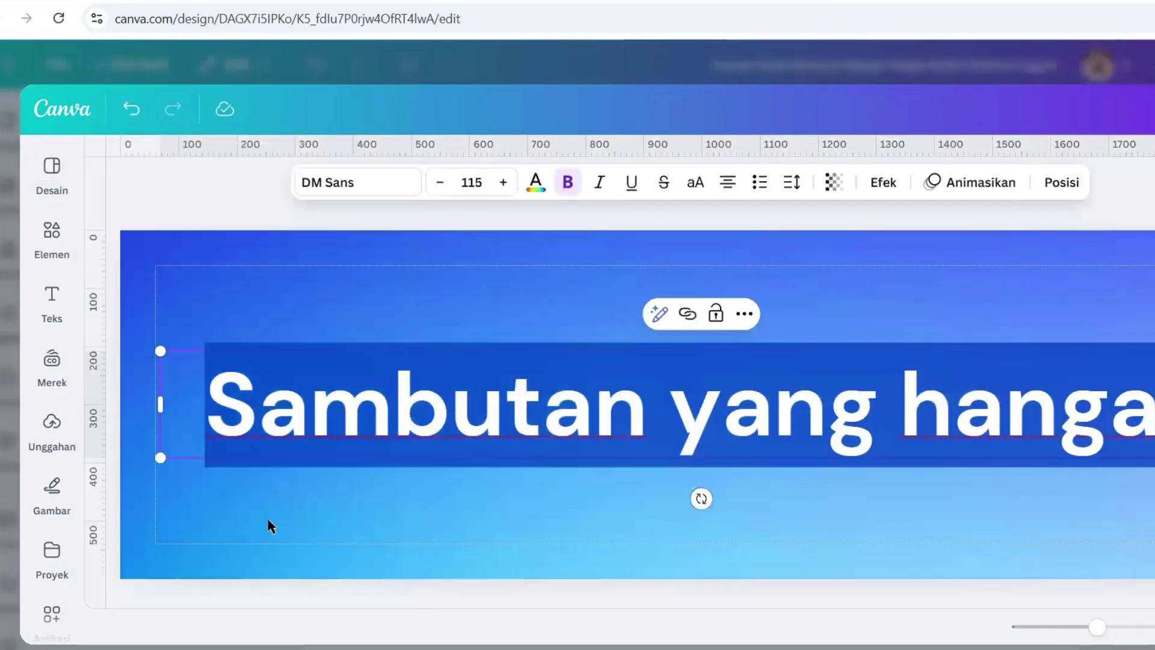
type("ide tentang")
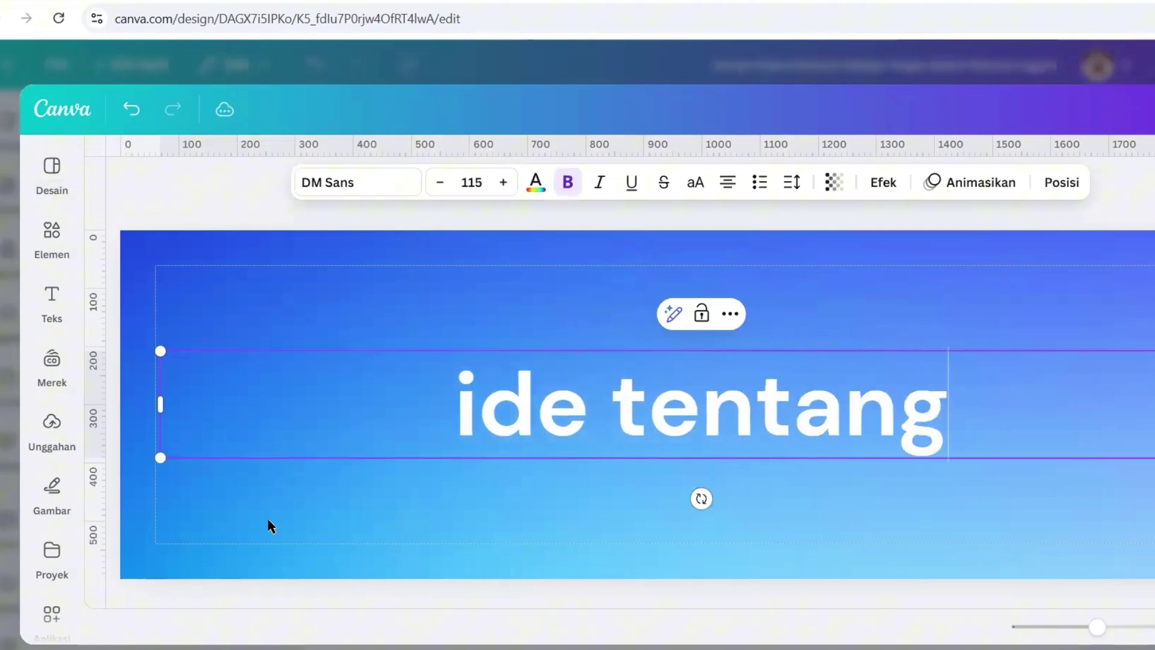
type(" menghafal")
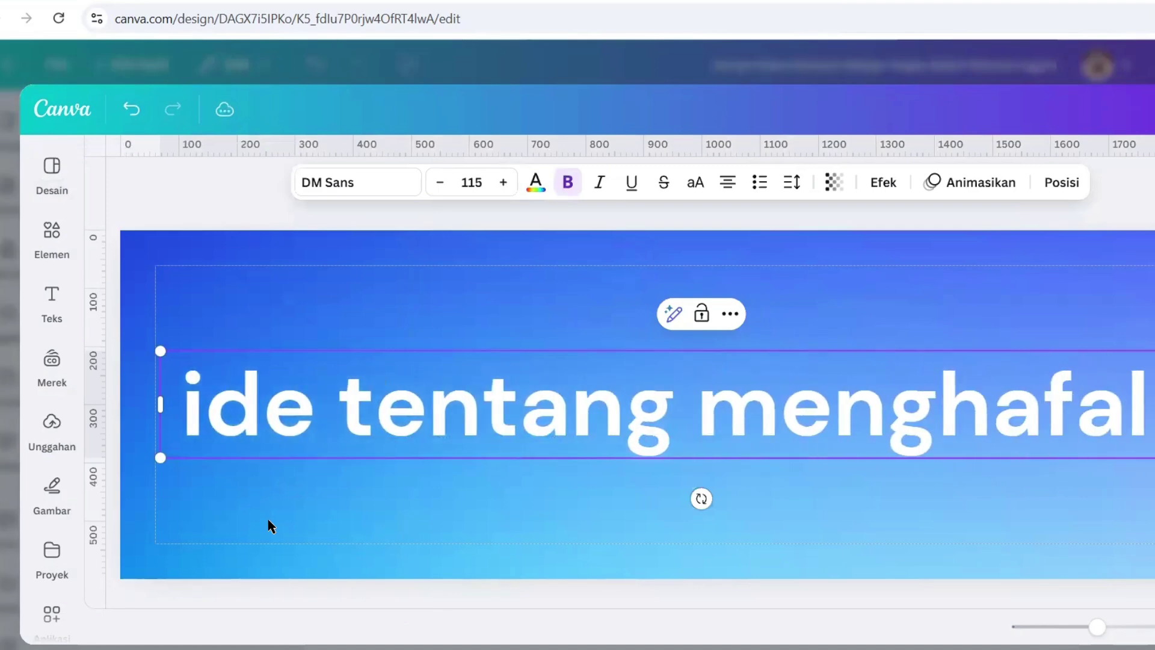
type(" angka")
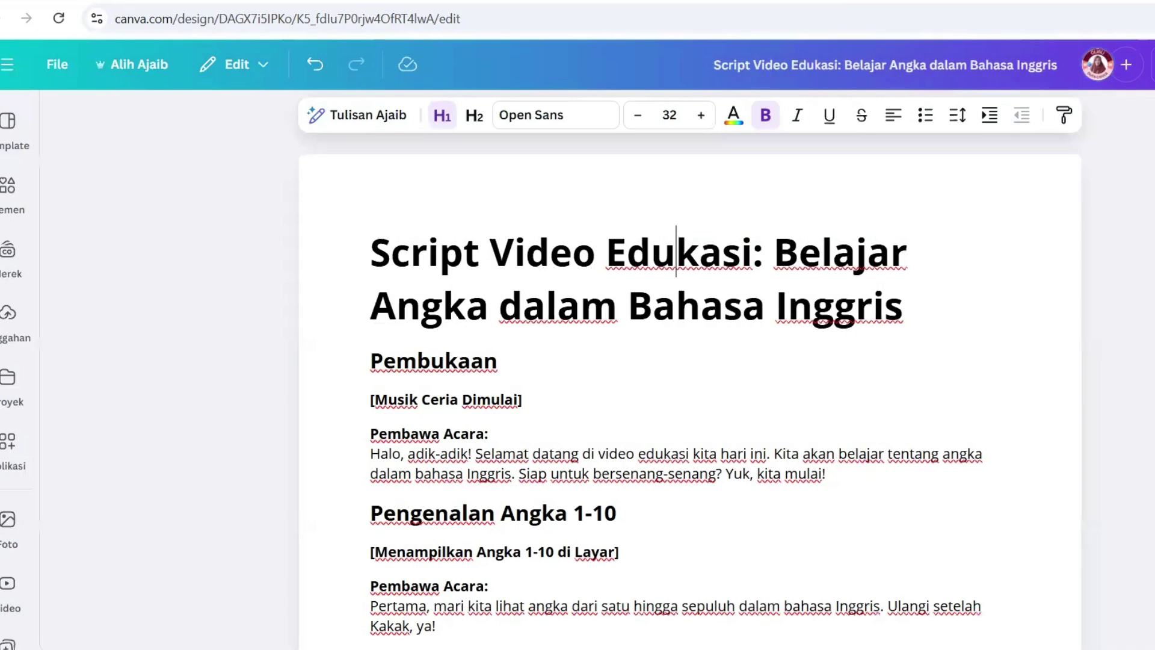
key("ctrl+v")
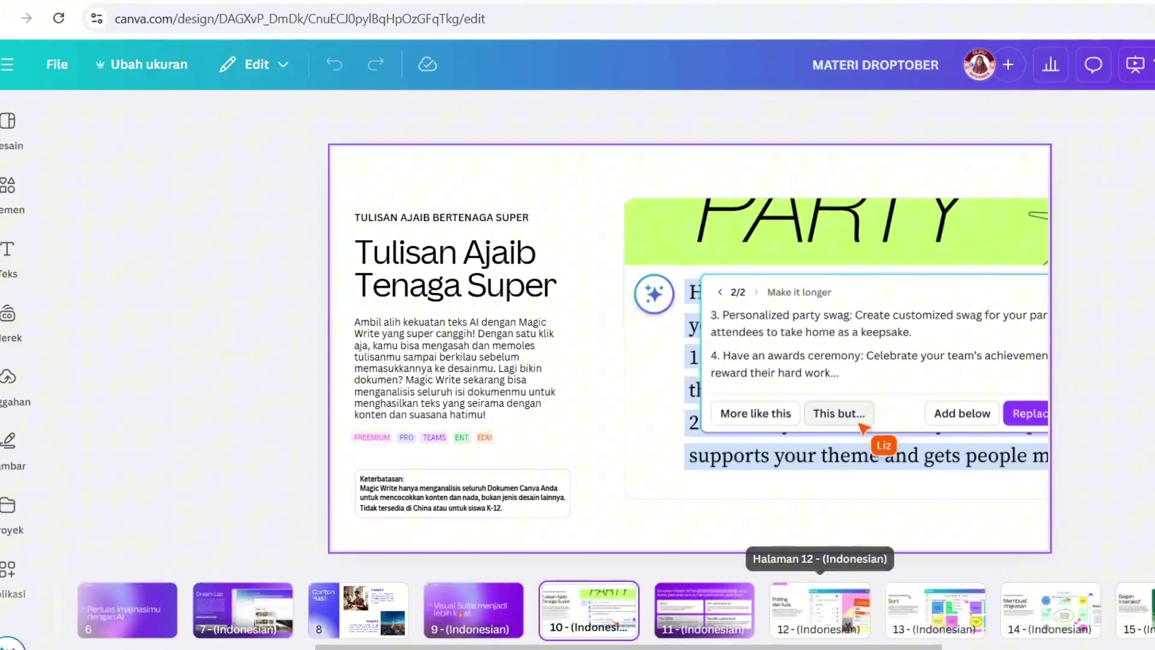
Step: Show page 12 of the MATERI DROPTOBER presentation, about polls and quizzes
left_click(819, 609)
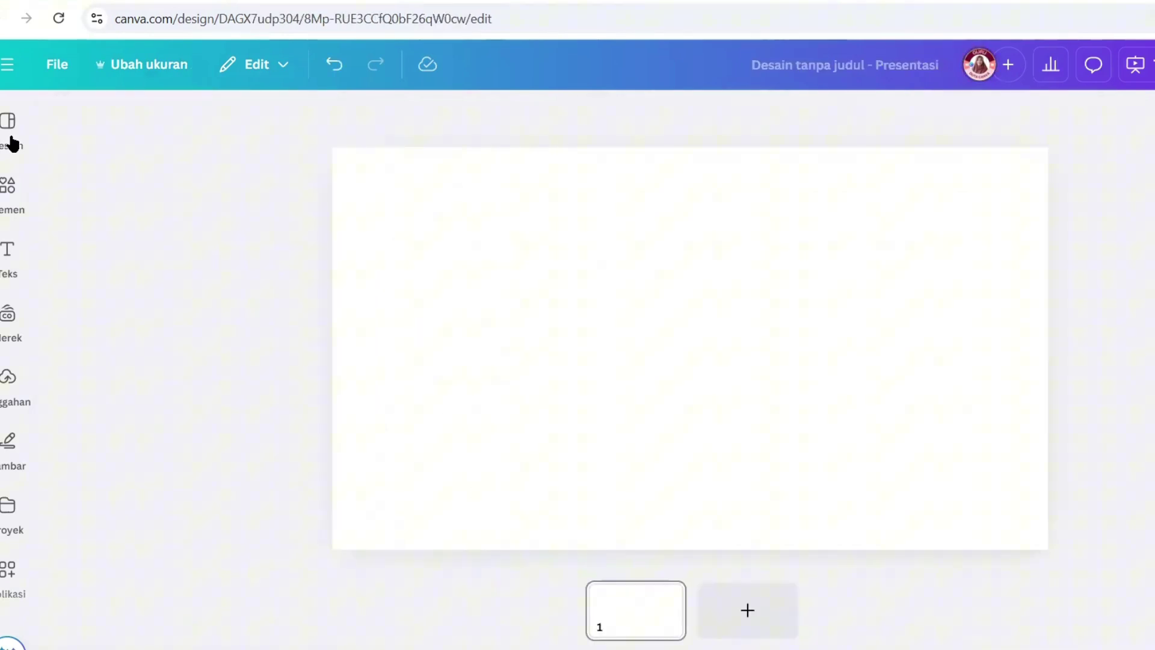
Step: Apply the "Welcome Back to School" page of the Classroom Orientation template to the blank presentation and add a blank second page
left_click(12, 143)
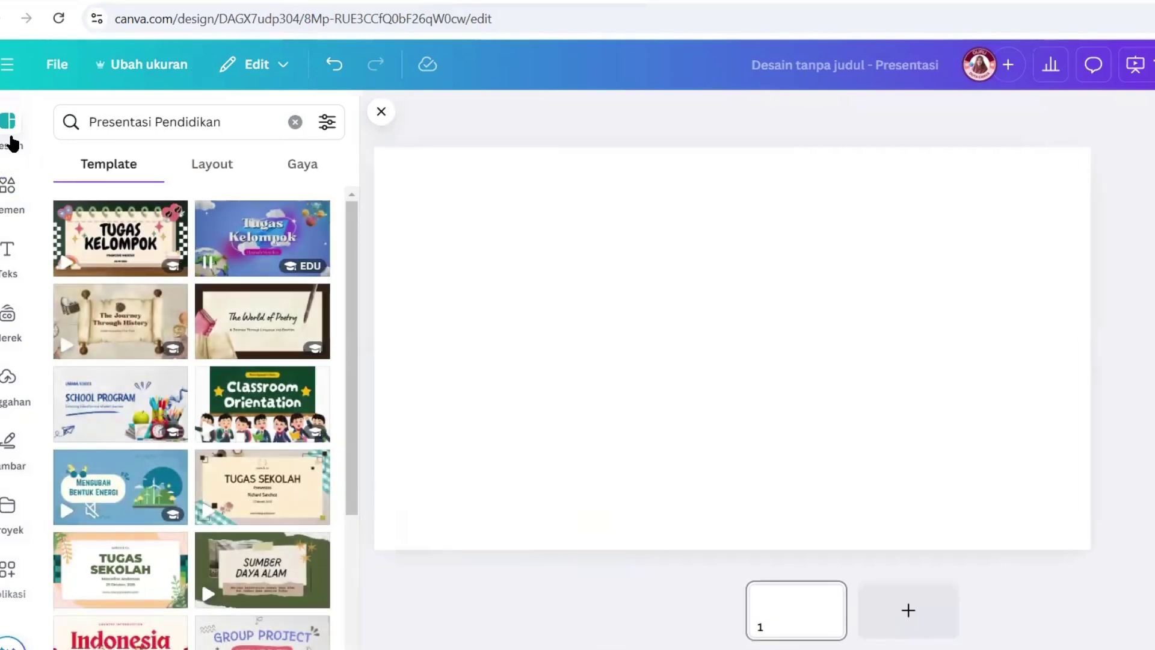
left_click(248, 438)
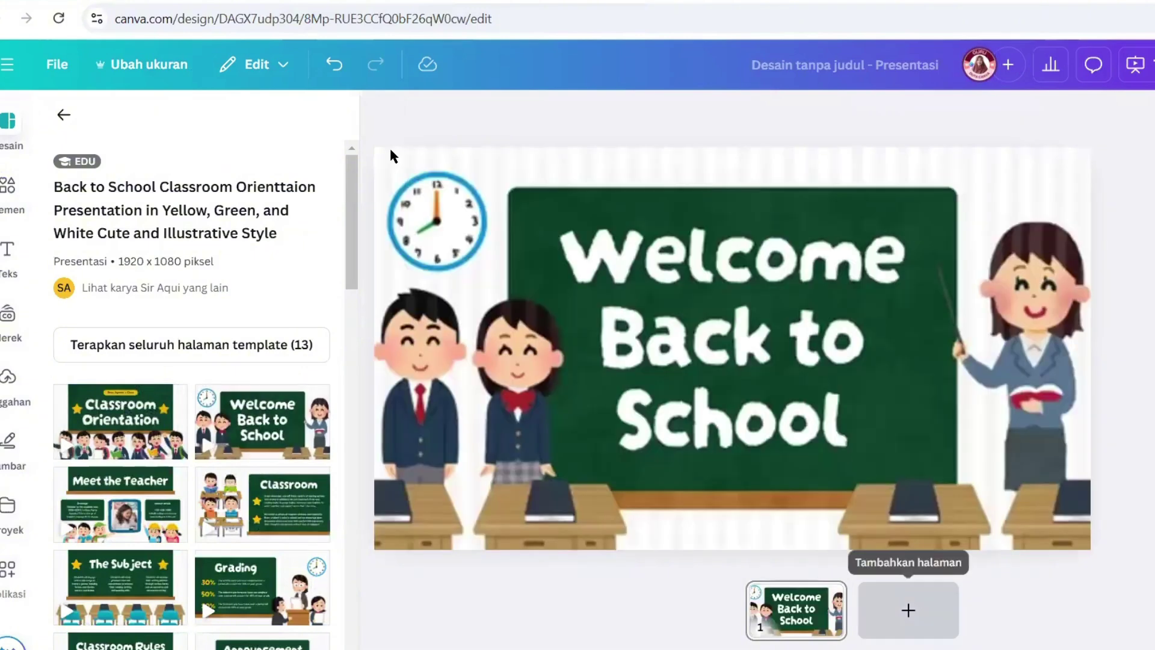
key("ctrl+Return")
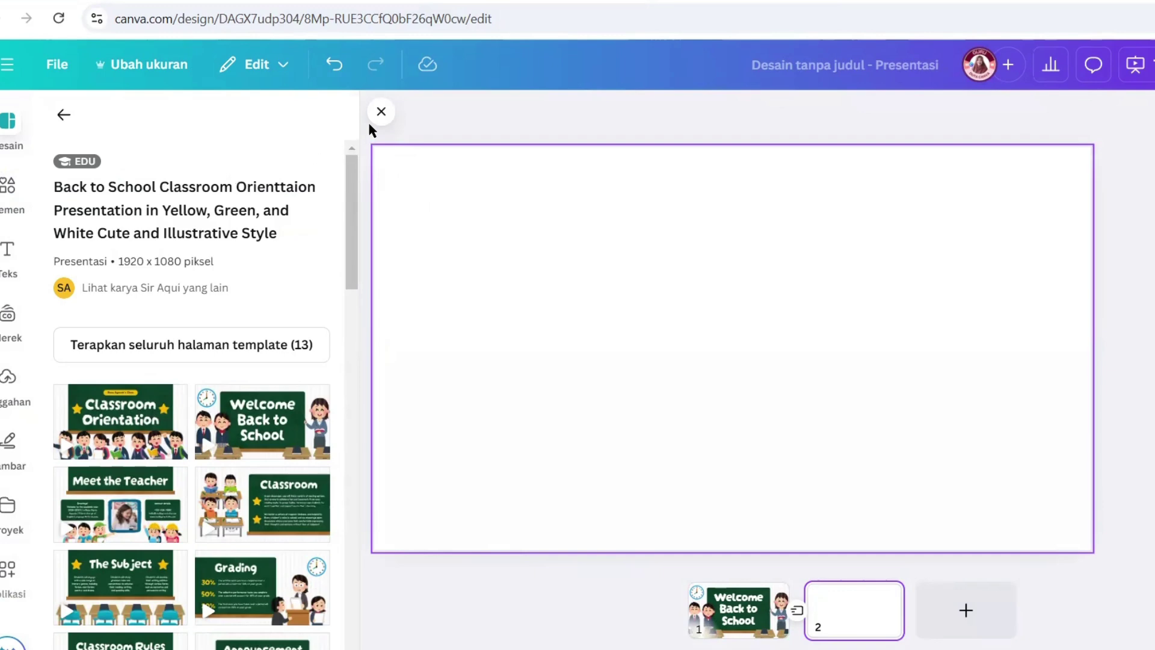
Step: Add the "Ask a yes-or-no question" quiz from the Angket & Kuis elements to page 2
left_click(17, 202)
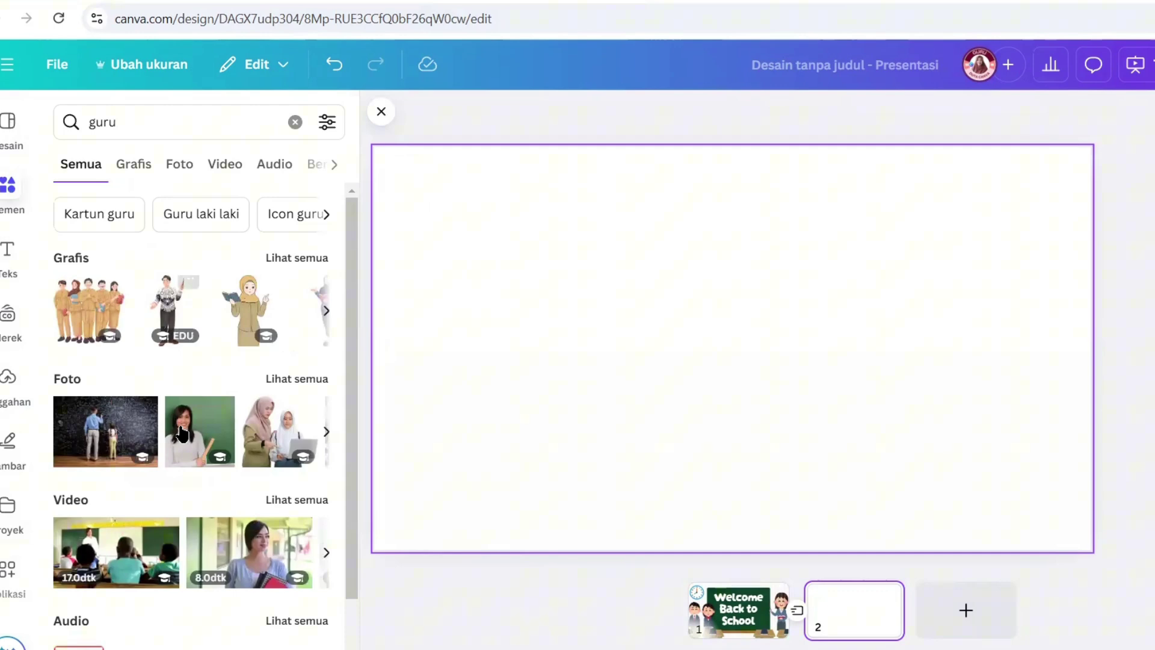
scroll(181, 432, "down", 3)
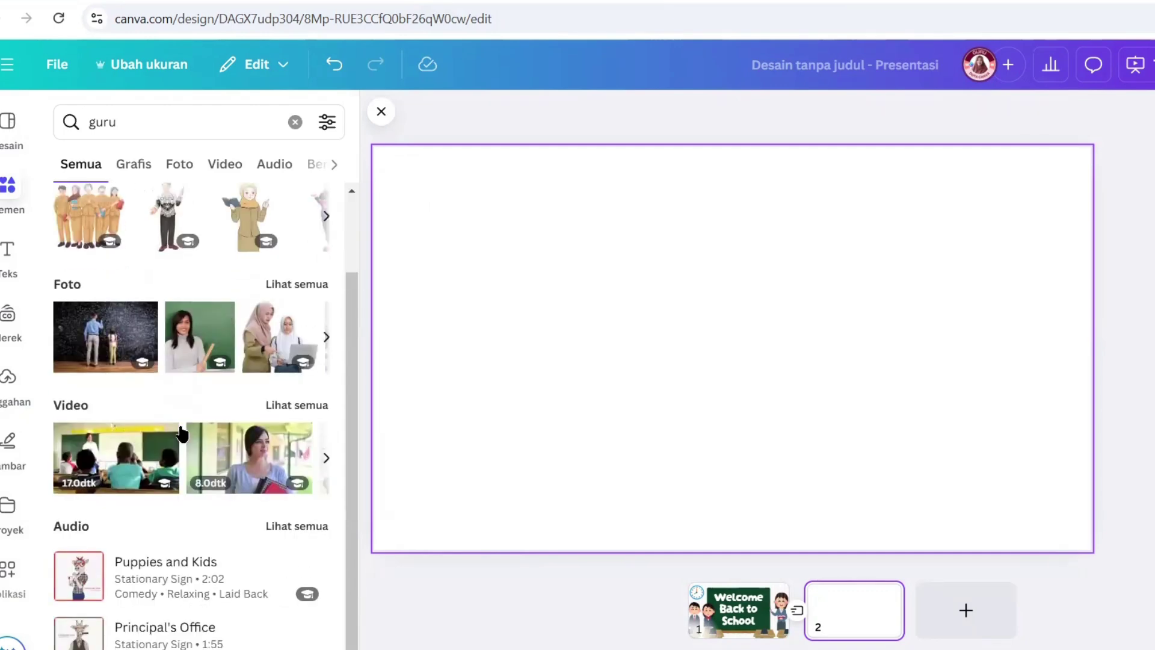
left_click(2, 215)
left_click(2, 215)
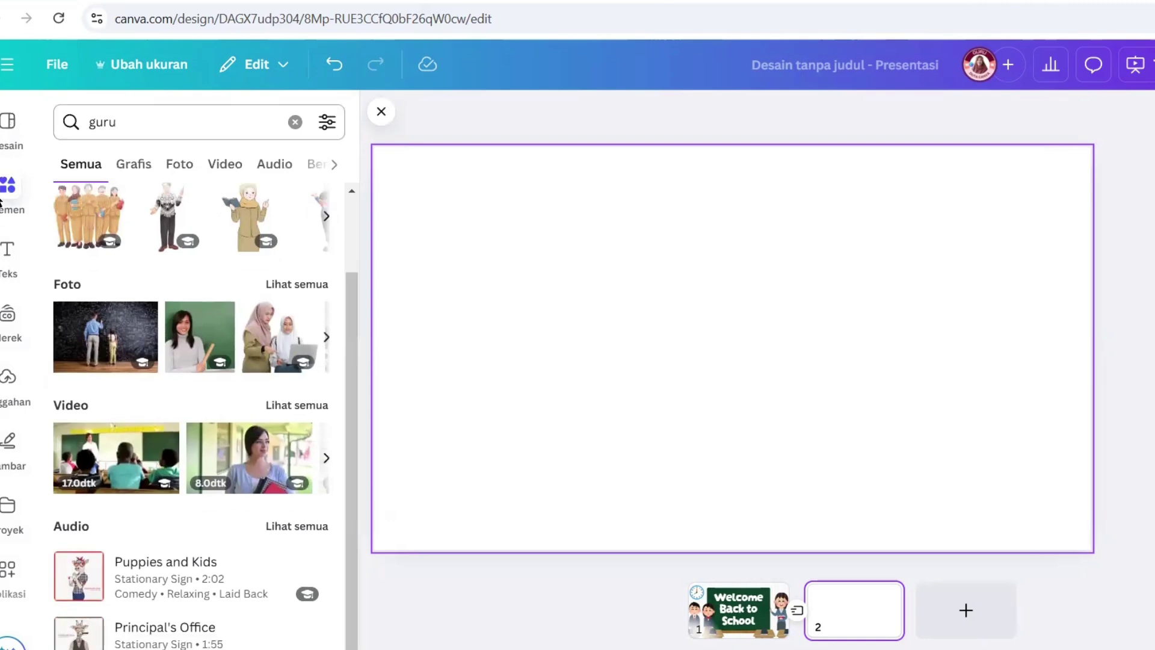
left_click(1, 202)
left_click(1, 202)
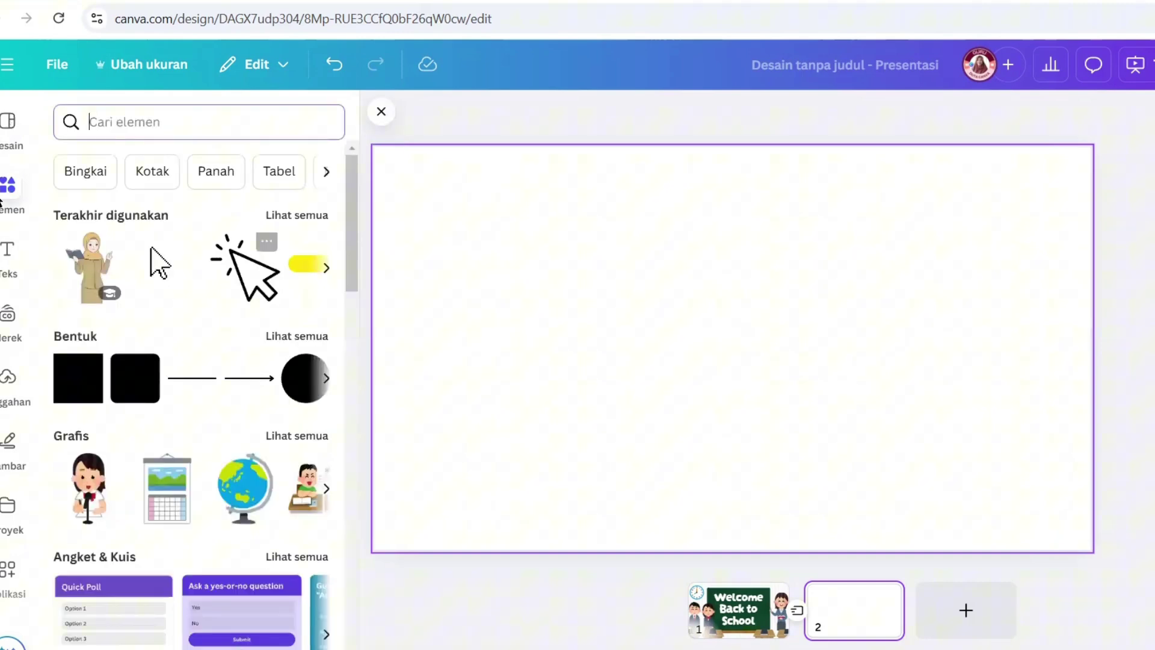
scroll(110, 403, "down", 3)
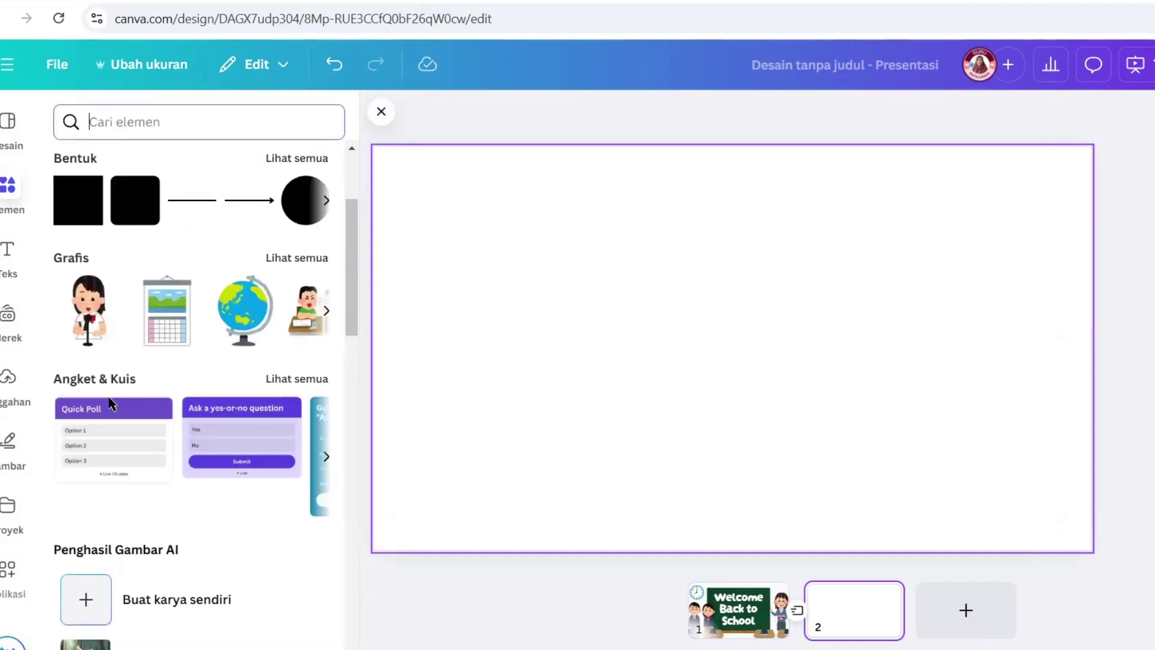
left_click(297, 379)
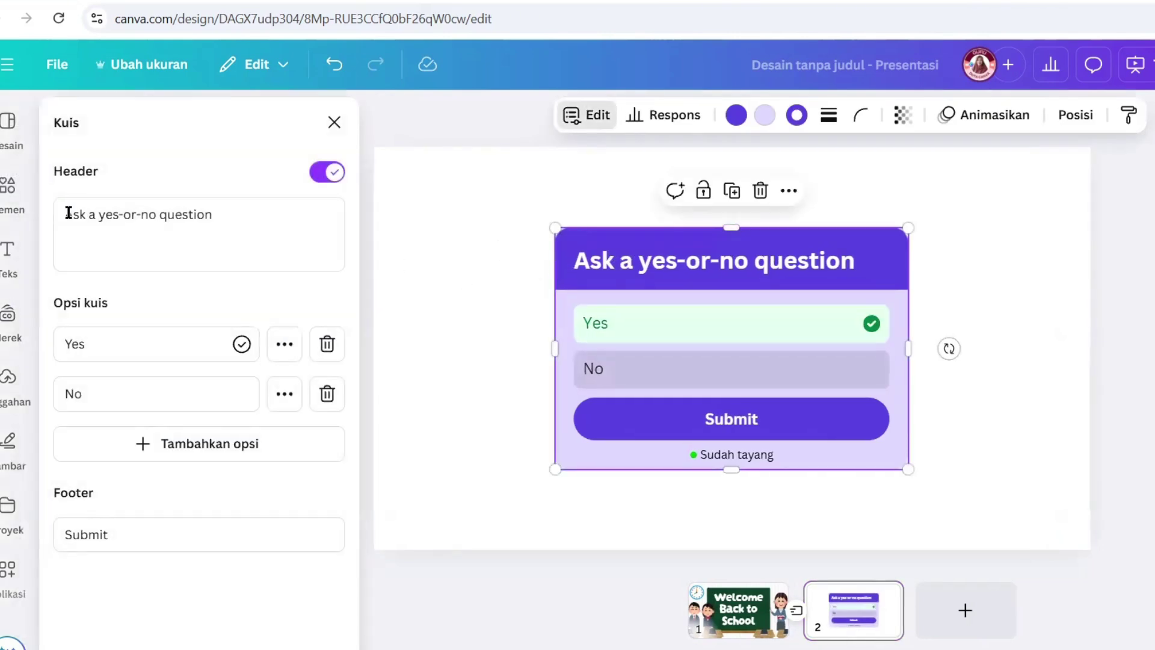
Step: Clear the default question text from the quiz header
key("shift+Left")
key("shift+Left")
key("shift+Left")
key("shift+Left")
key("shift+Left")
key("shift+Left")
key("shift+Left")
key("shift+Left")
key("shift+Left")
key("shift+Left")
key("shift+Left")
key("shift+Left")
key("shift+Left")
key("shift+Left")
key("shift+Left")
key("shift+Left")
key("shift+Left")
key("shift+Left")
key("shift+Left")
key("shift+Left")
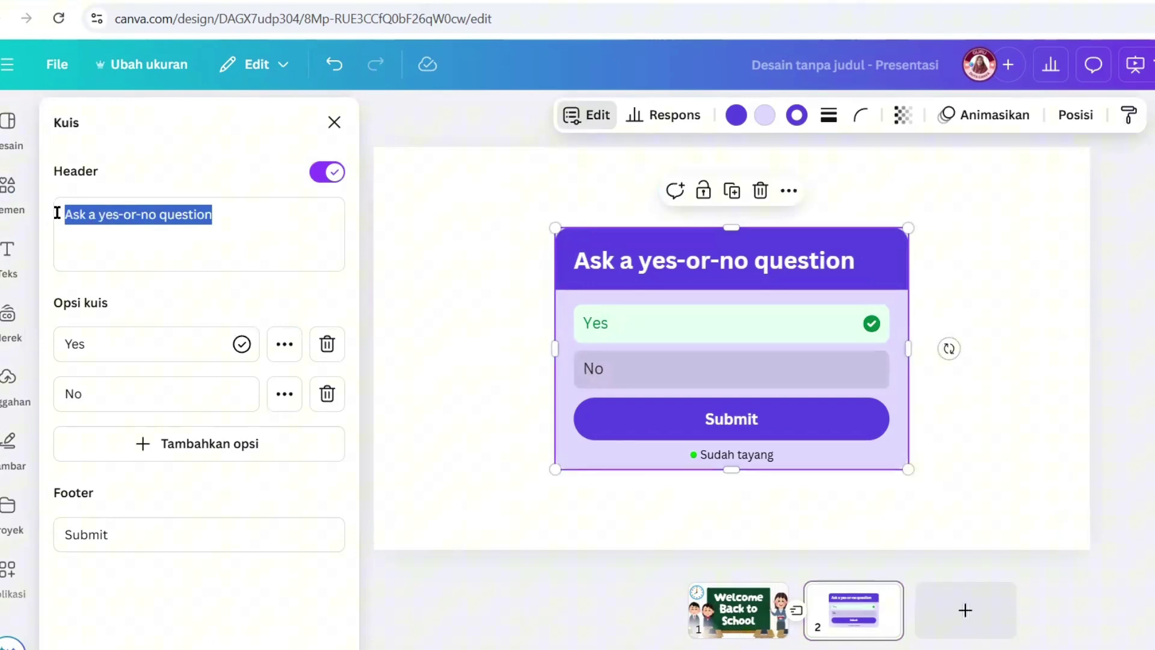
type("Coba")
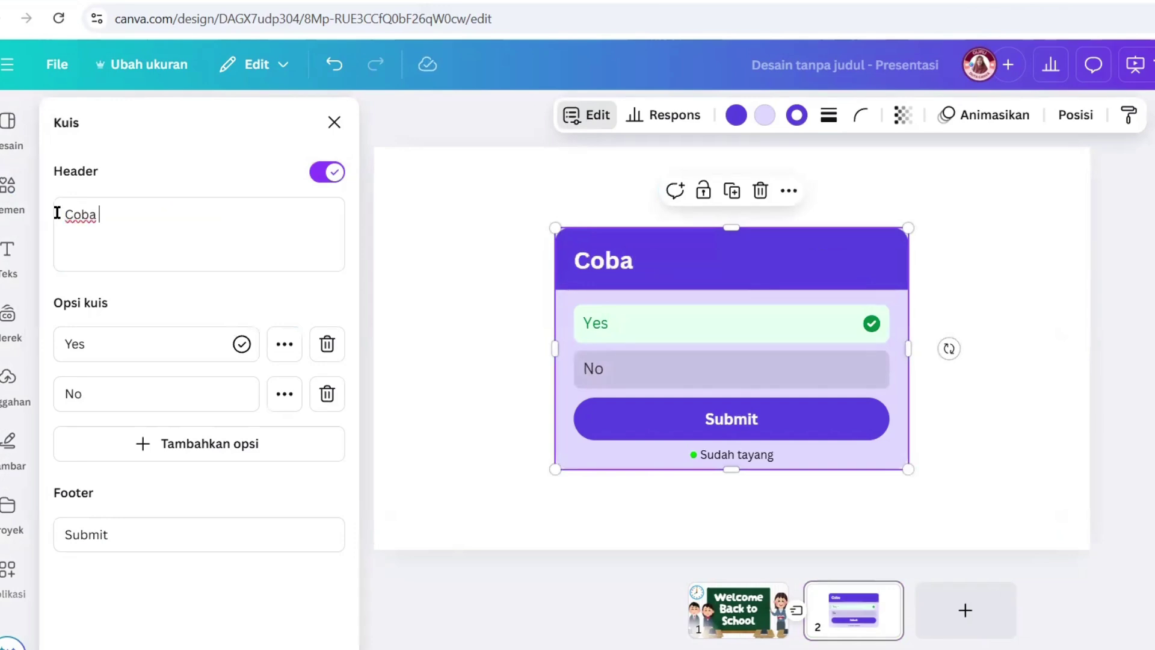
type(" sebu")
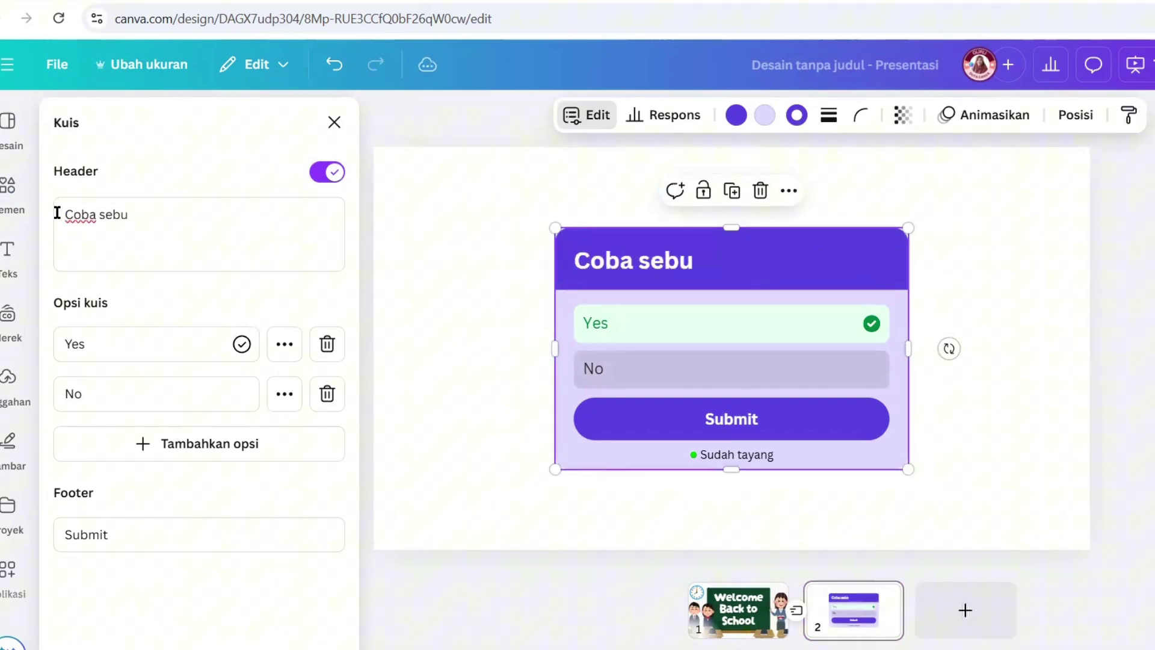
key("BackSpace")
key("BackSpace")
key("BackSpace")
key("BackSpace")
key("BackSpace")
key("BackSpace")
key("BackSpace")
key("BackSpace")
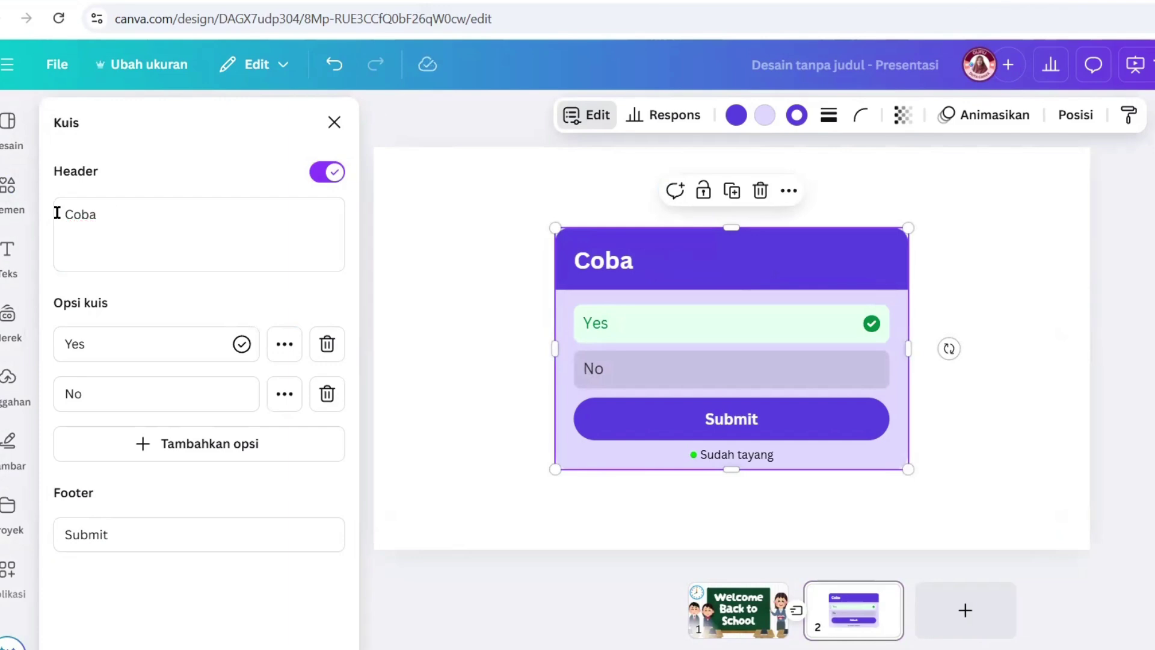
key("BackSpace")
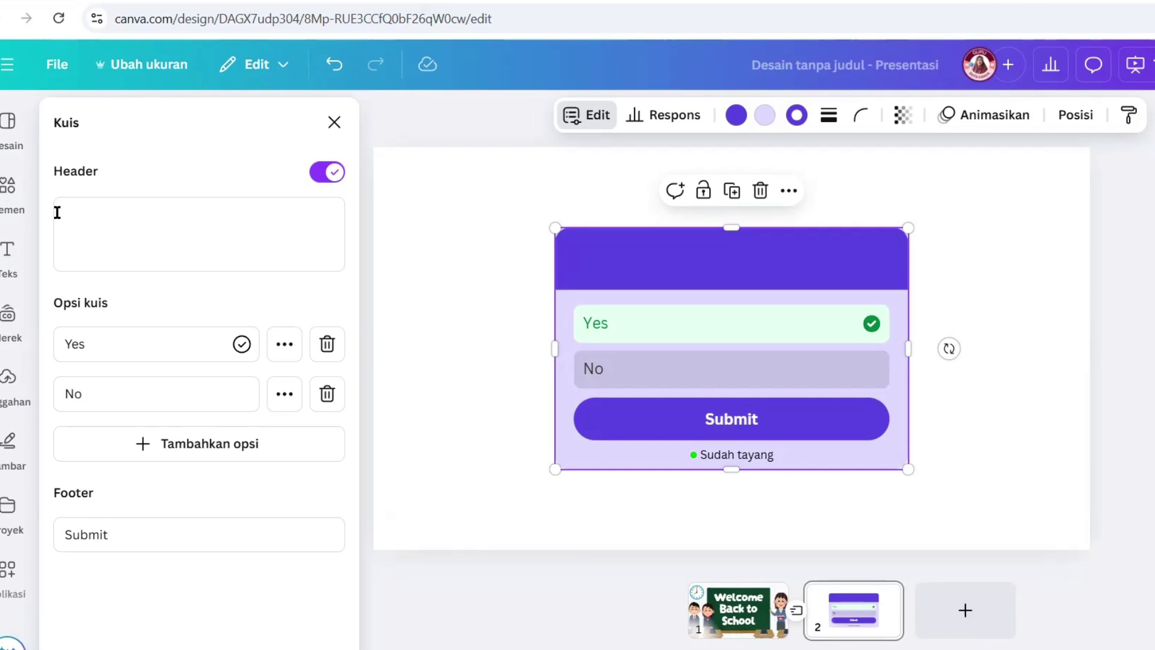
Step: Enter "Apakah ini gambar kucing?" as the quiz header and finish editing the quiz
type("Apaka")
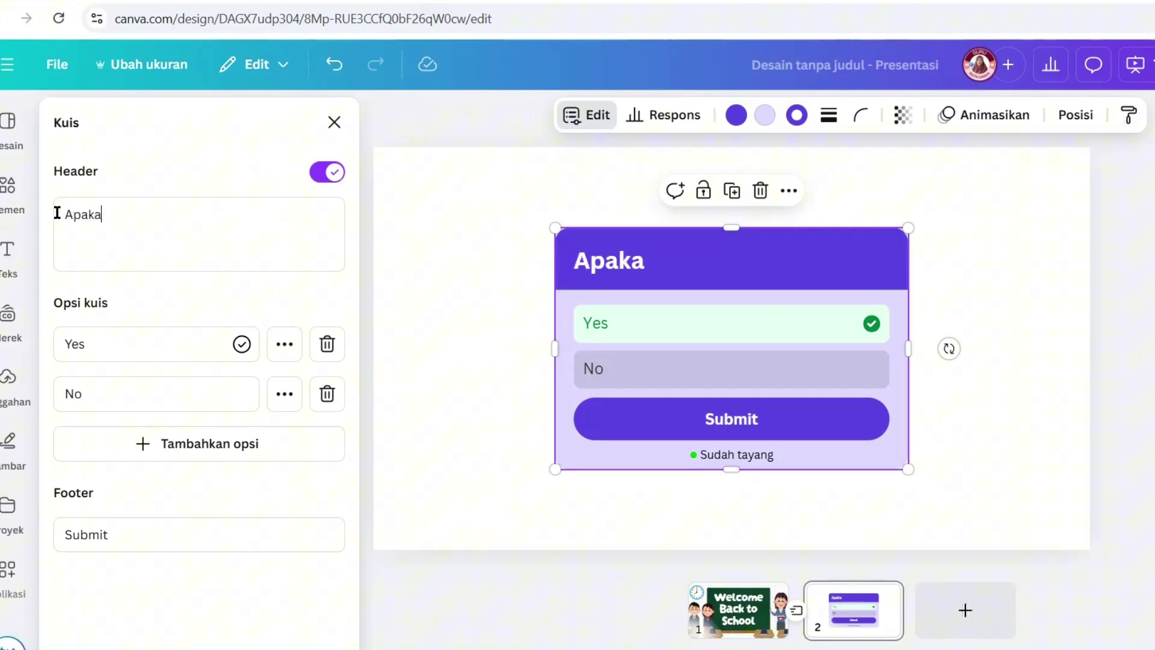
type("h ini ga")
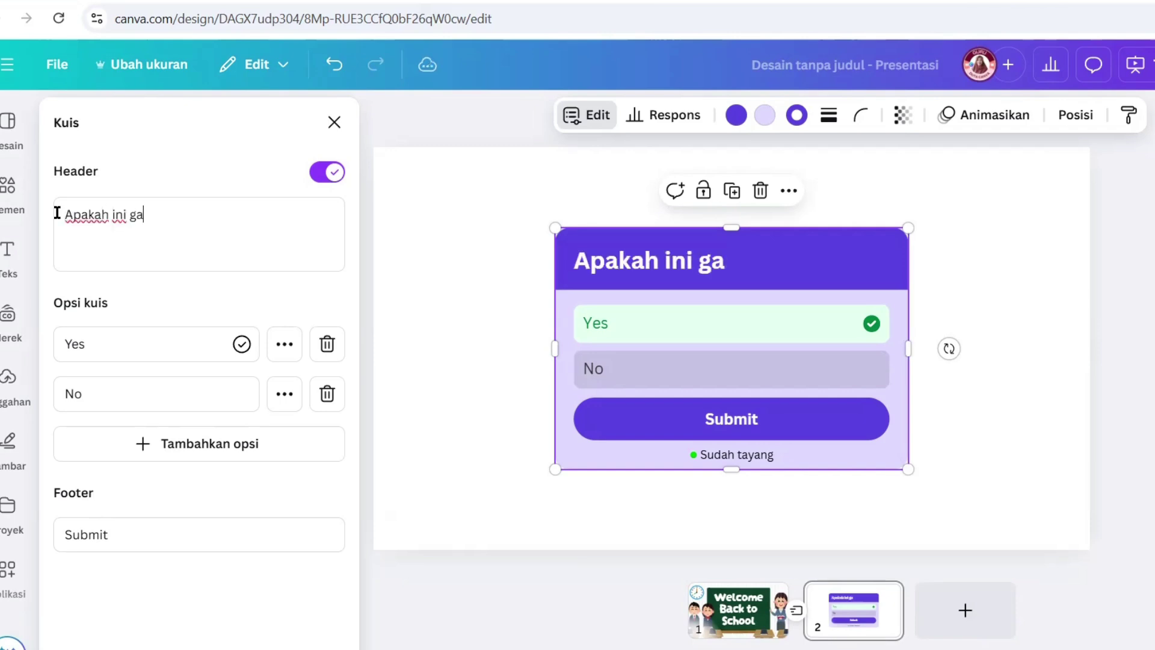
type(",b")
key("BackSpace")
key("BackSpace")
key("BackSpace")
type("ambar")
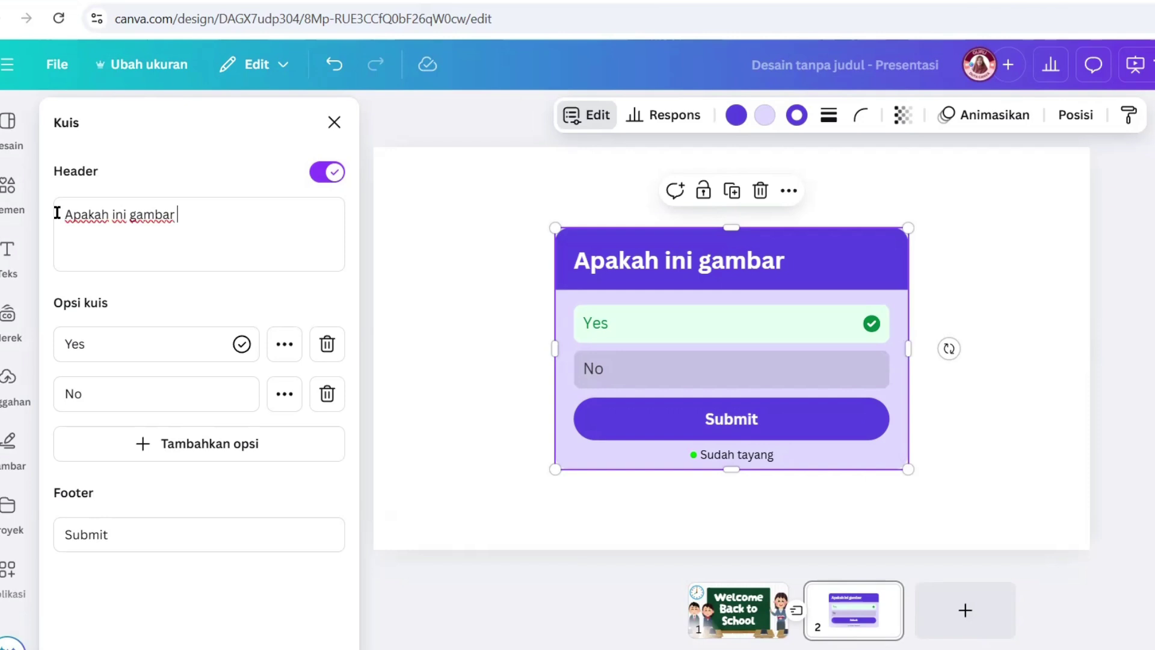
type(" kucing?")
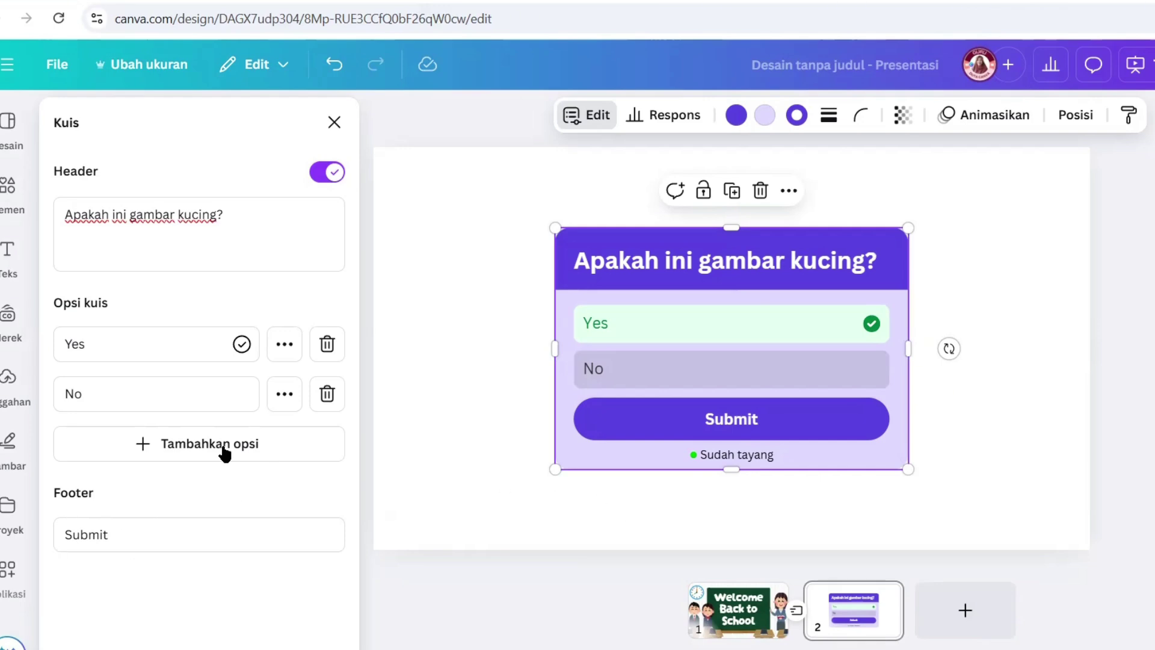
left_click(426, 389)
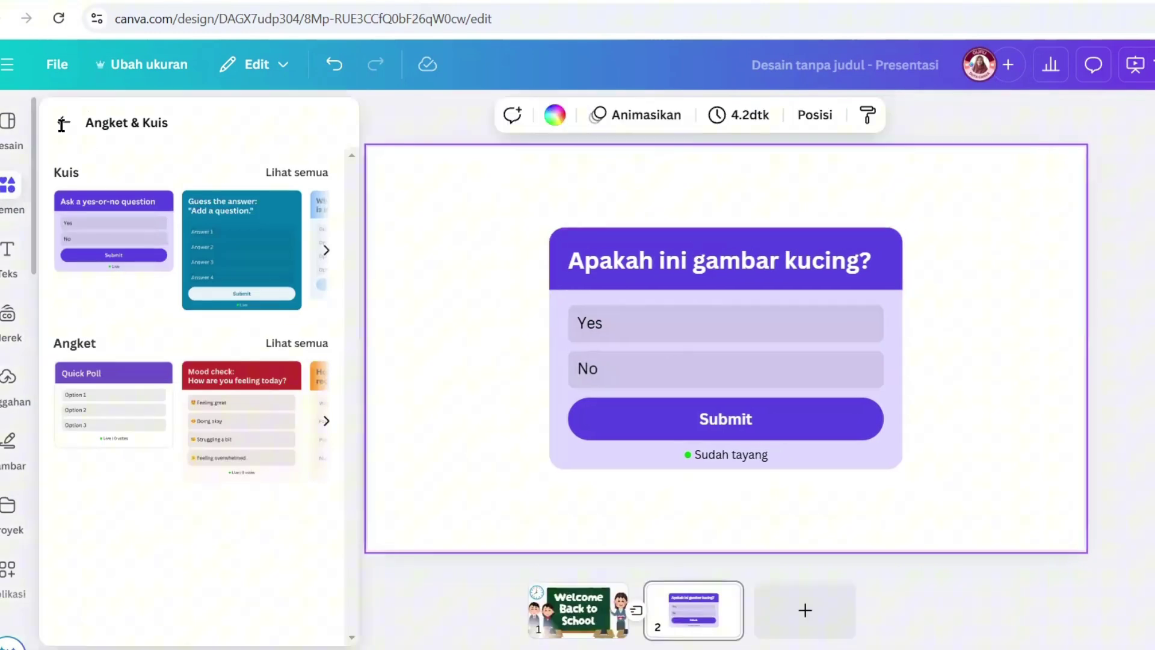
Step: Add the uploaded picture of the blue cat on an armchair to page 2
left_click(63, 115)
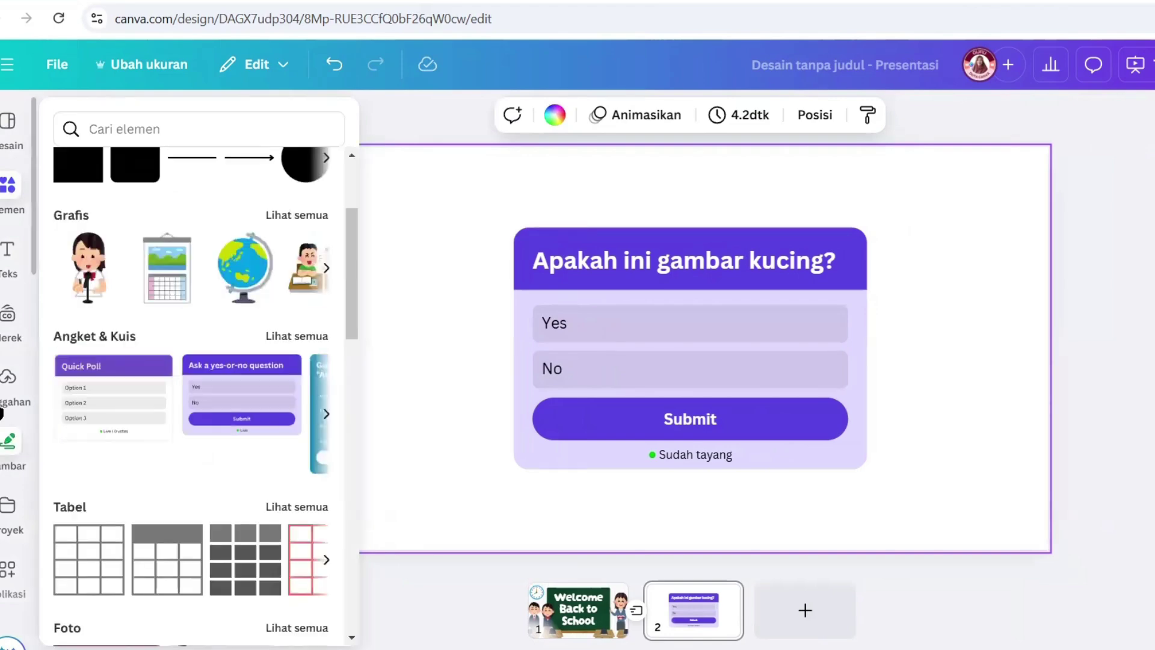
left_click(5, 403)
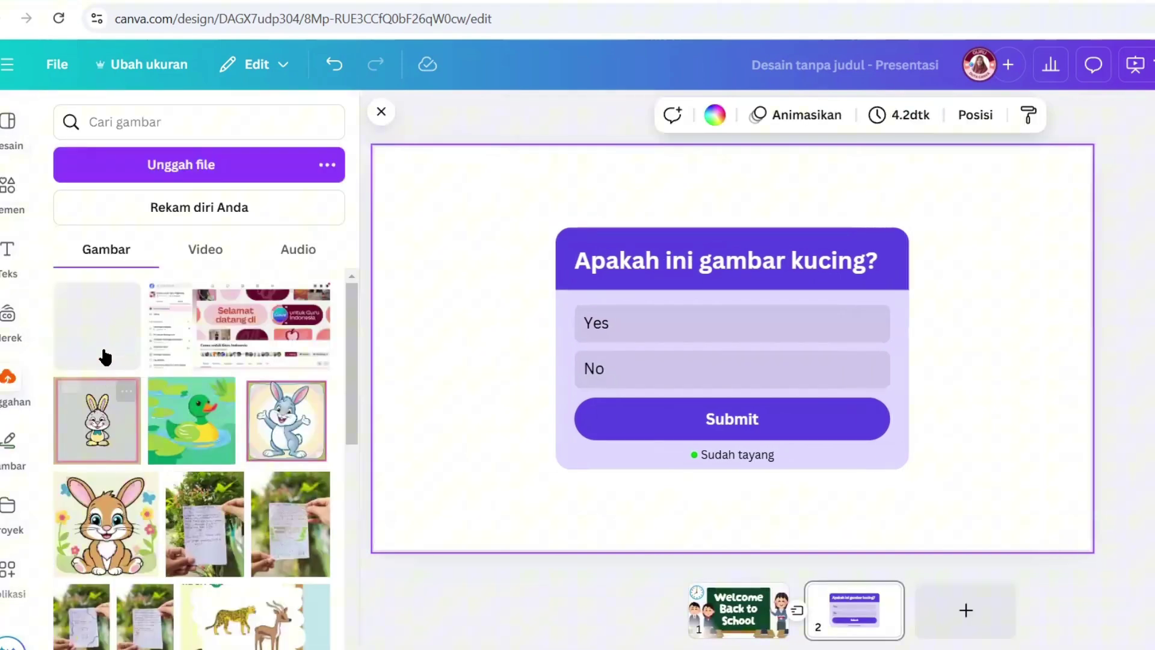
left_click(106, 357)
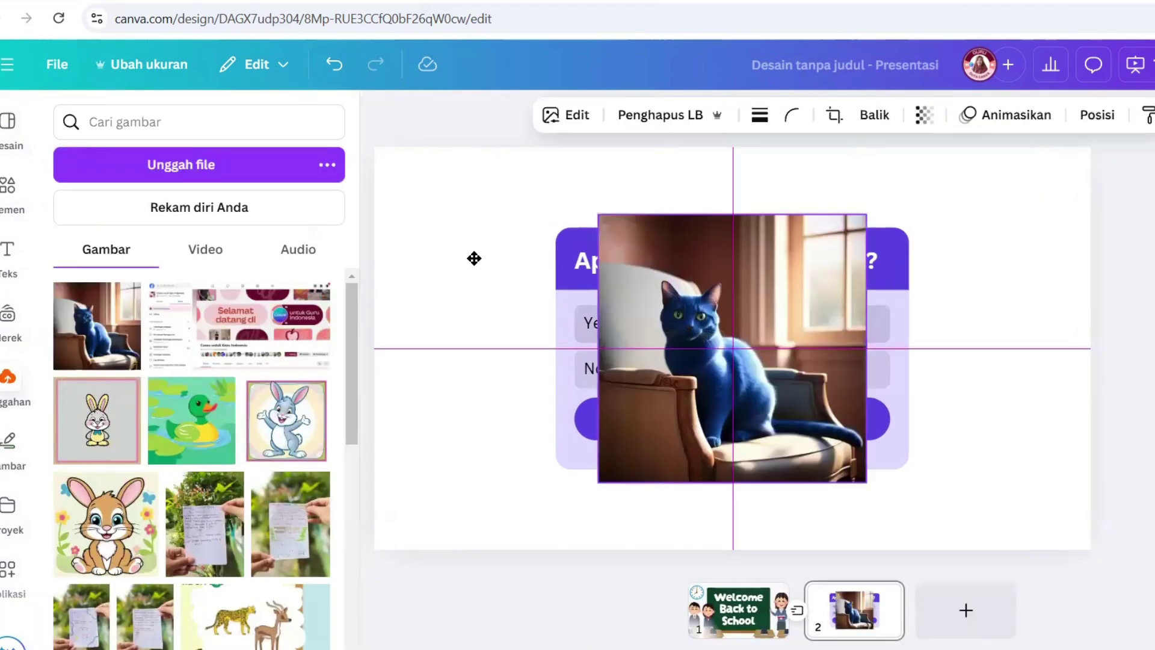
Step: Arrange page 2 so the cat picture sits on its left half and the quiz on its right half
left_click_drag(692, 289, 468, 253)
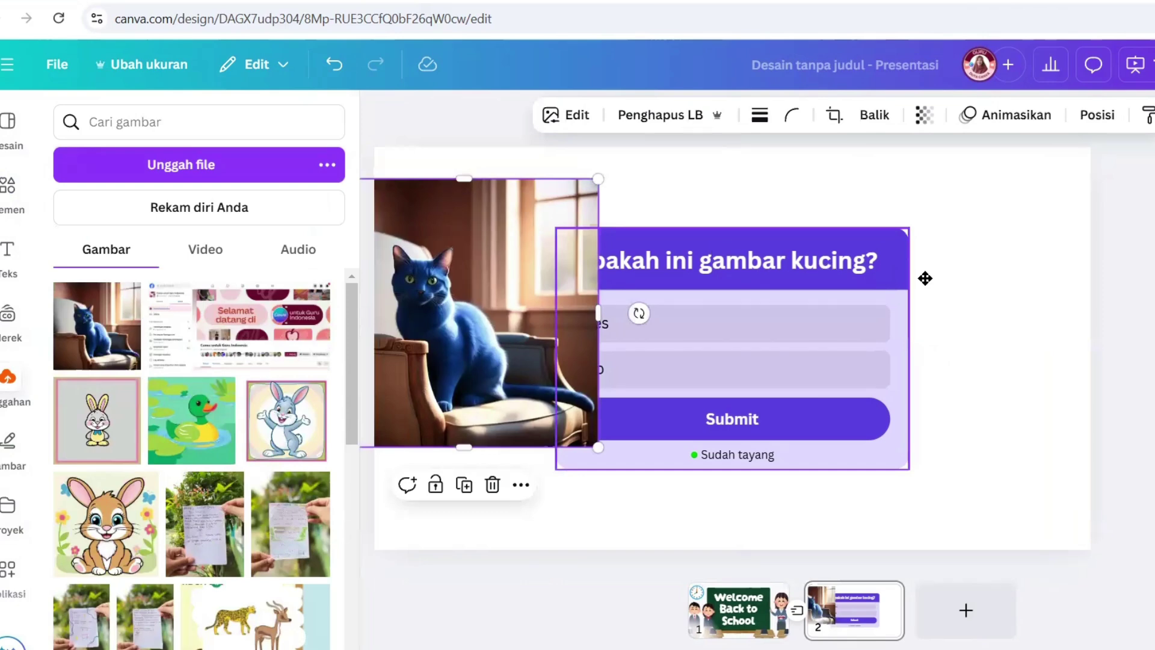
left_click_drag(925, 278, 1101, 303)
left_click_drag(557, 284, 623, 319)
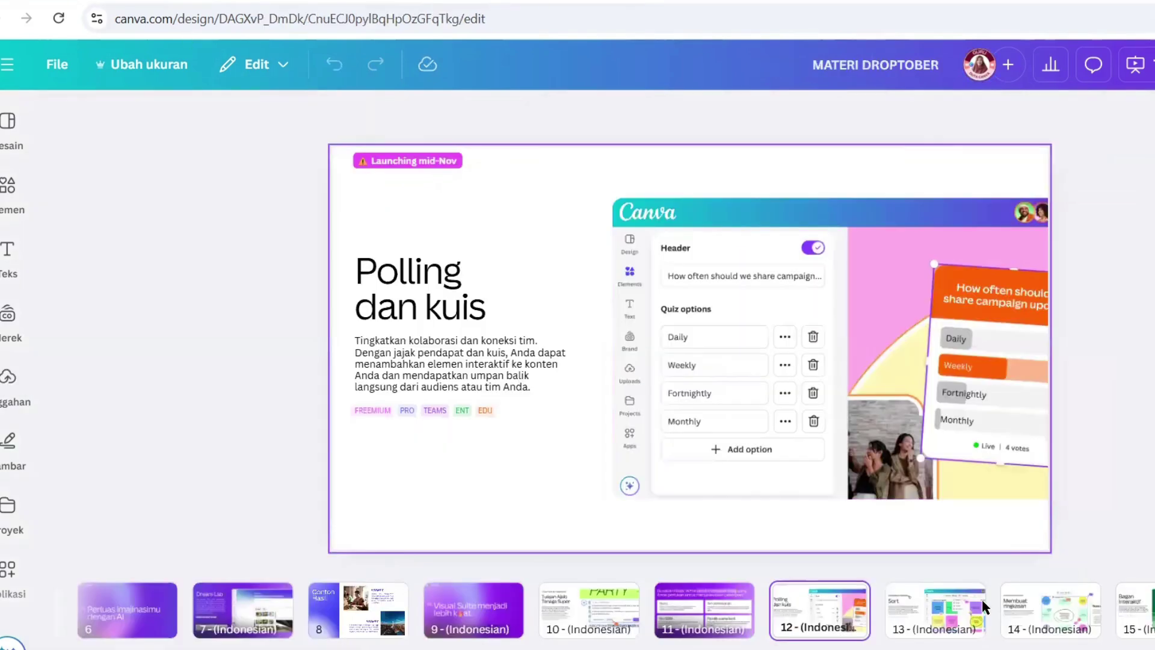
Step: Show page 13 of the MATERI DROPTOBER presentation
left_click(984, 602)
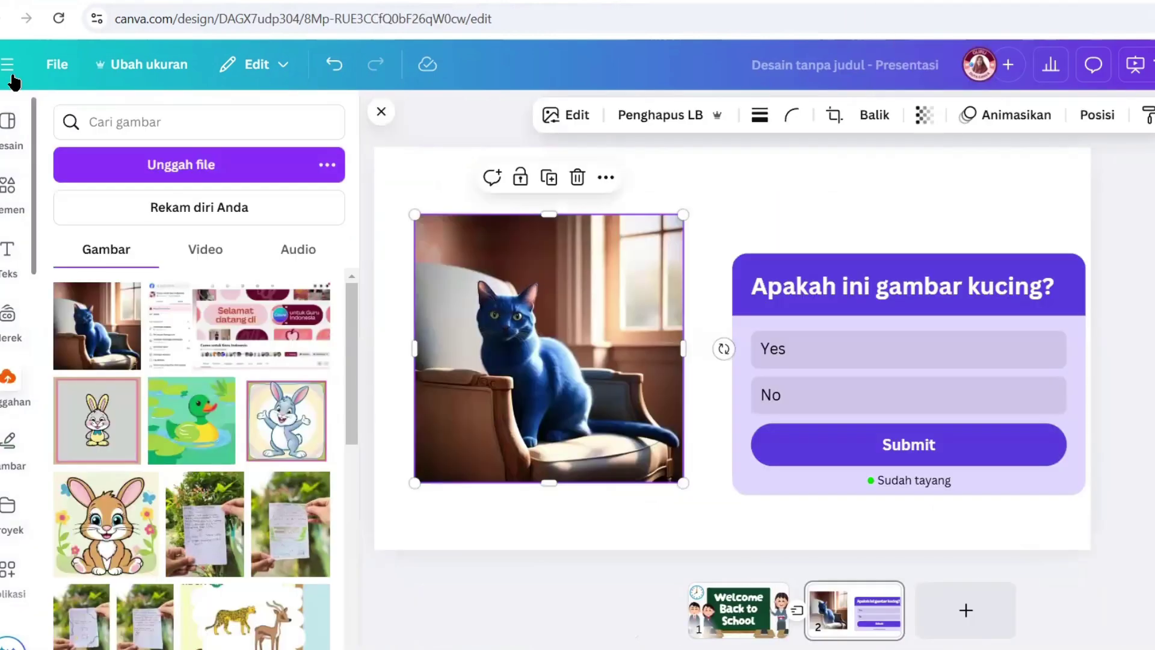
Step: Return to the Canva home page and open the Salinan Demo Whiteboards Canva Labs whiteboard from the recent designs
left_click(12, 65)
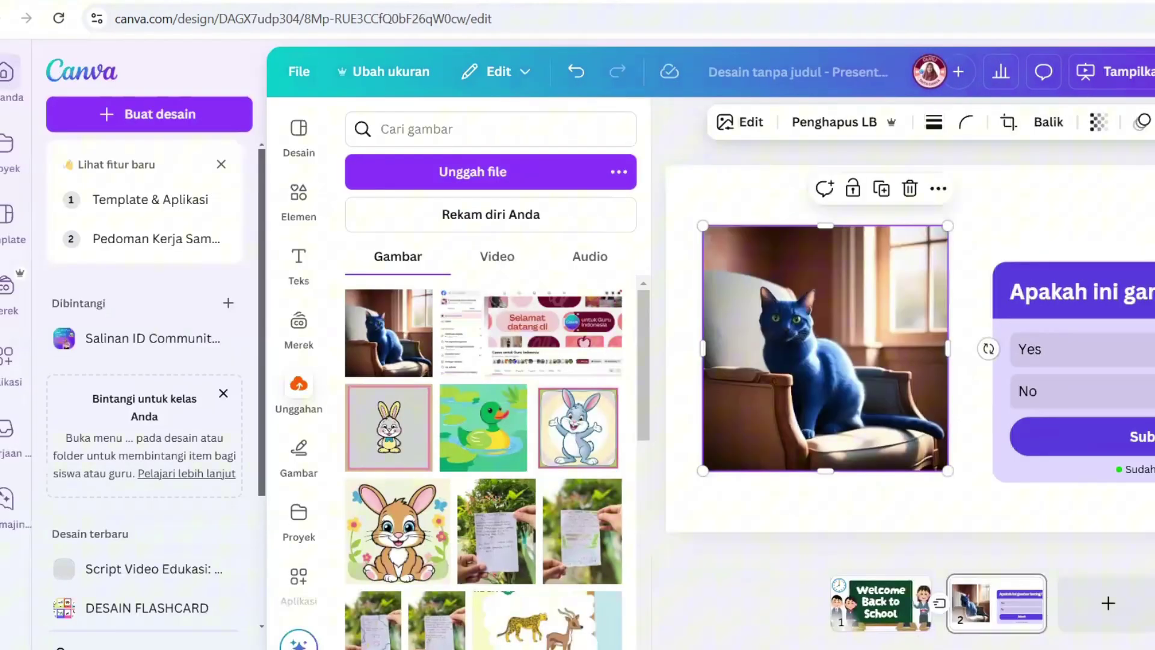
left_click(6, 73)
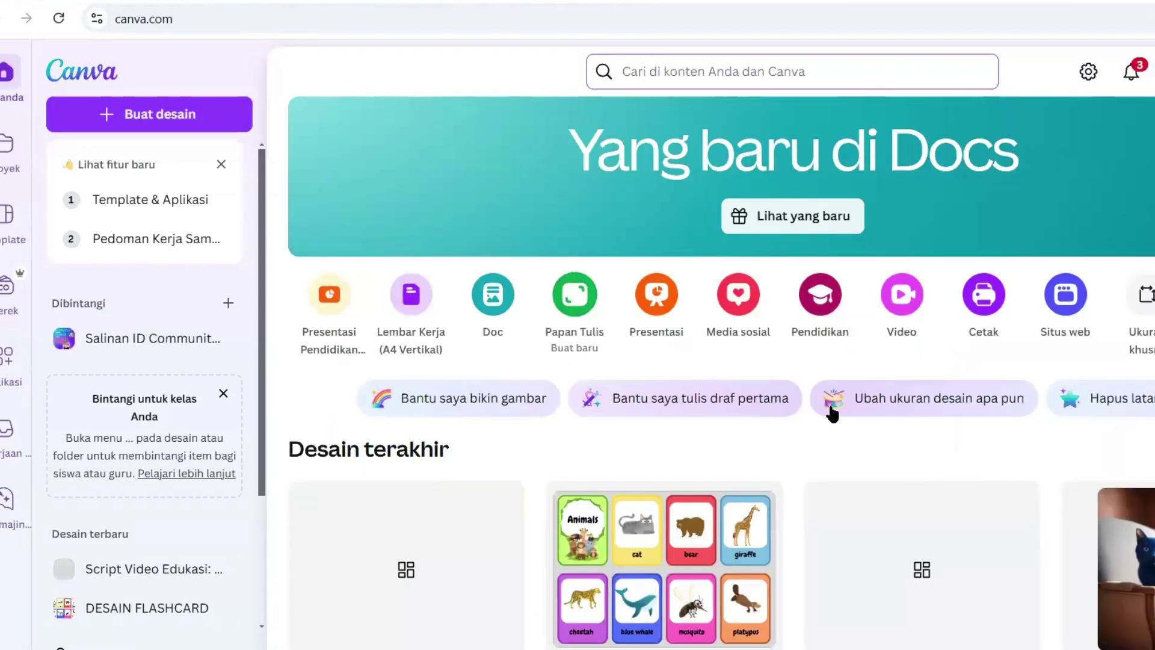
scroll(830, 409, "down", 4)
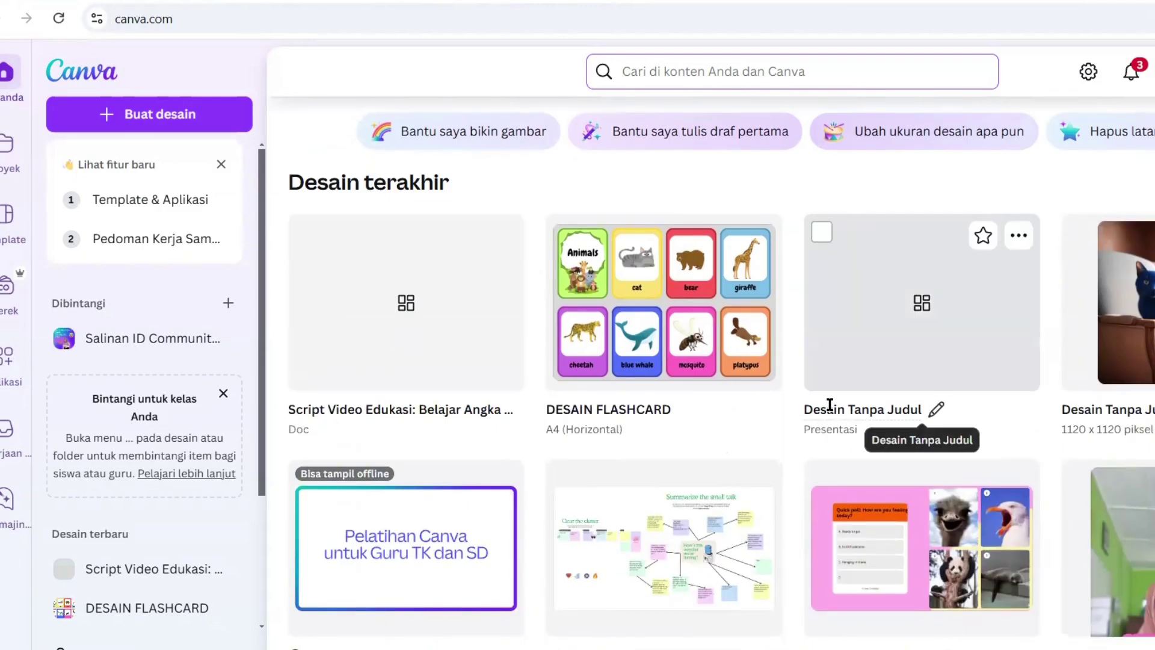
scroll(828, 409, "down", 3)
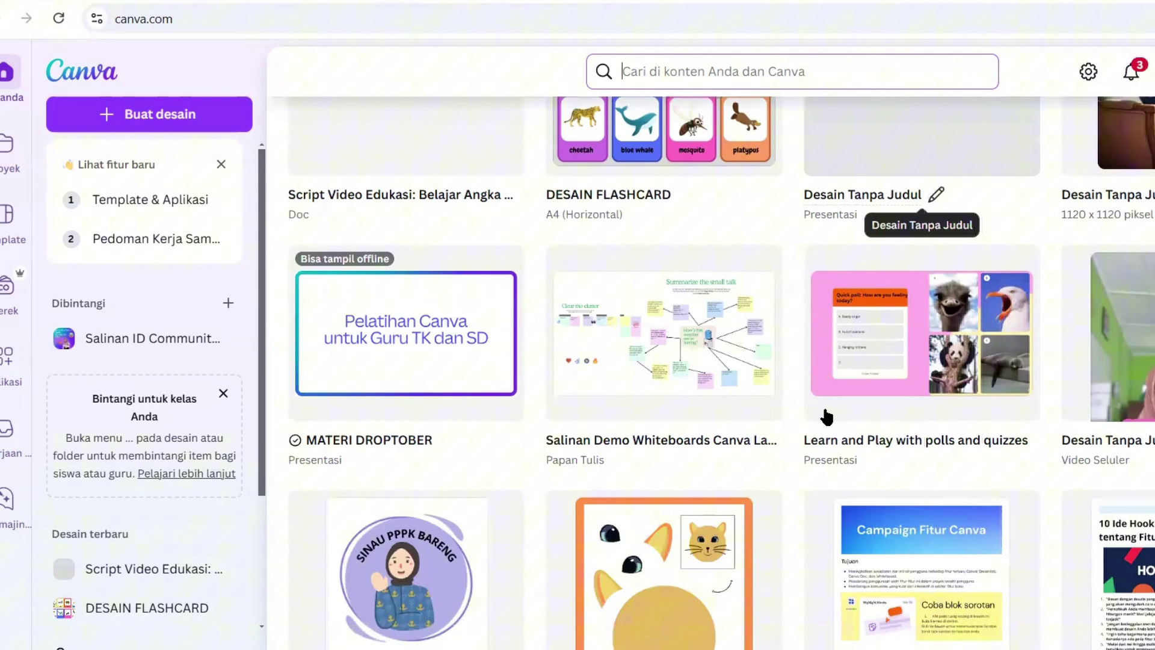
scroll(826, 416, "down", 2)
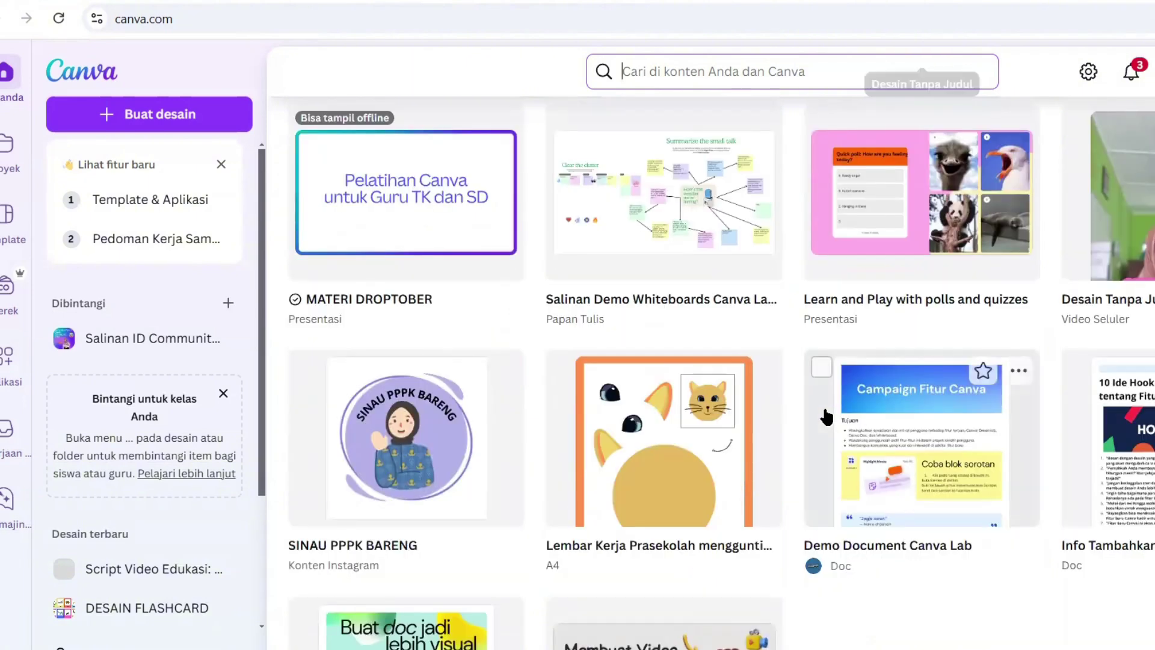
scroll(826, 416, "up", 2)
left_click(825, 415)
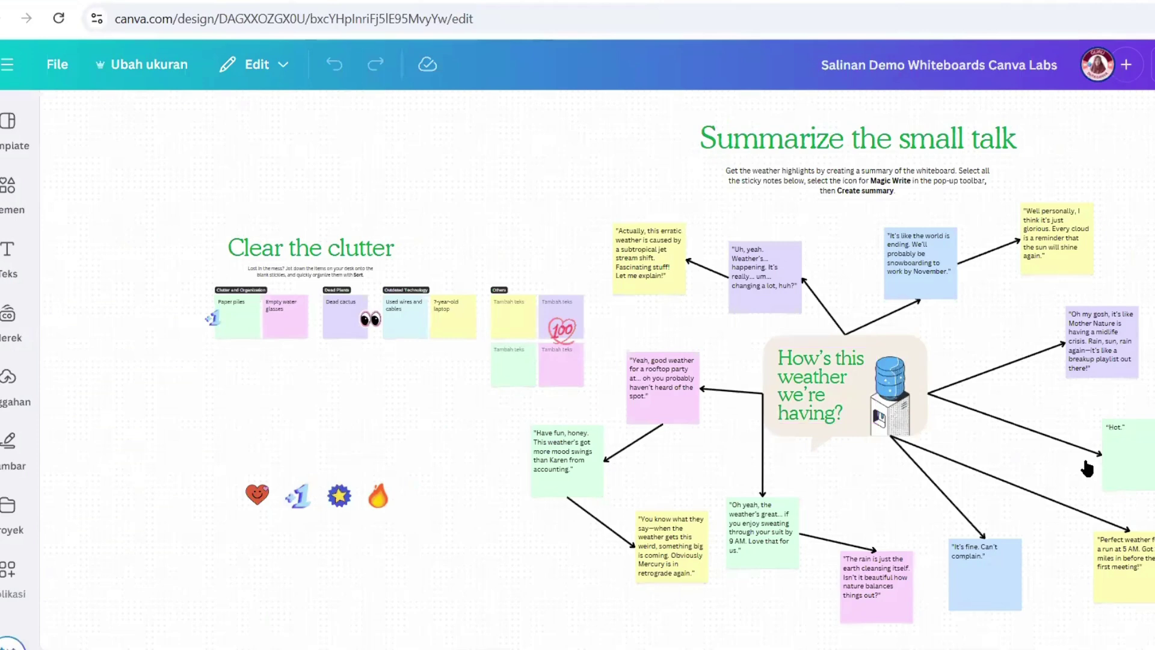
Step: Select all sticky notes under "Summarize the small talk", generate their summary with Buat Ringkasan, and dismiss the feedback request
mouse_move(553, 109)
left_mouse_down()
mouse_move(971, 361)
mouse_move(1136, 592)
left_mouse_up()
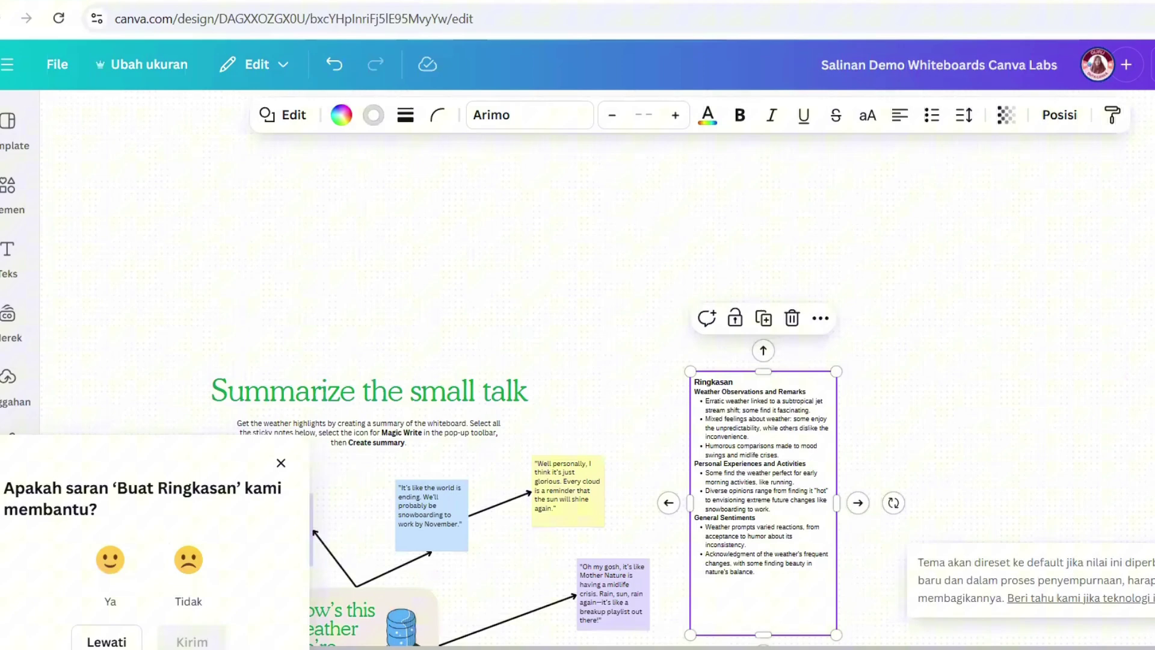
key("ctrl+plus")
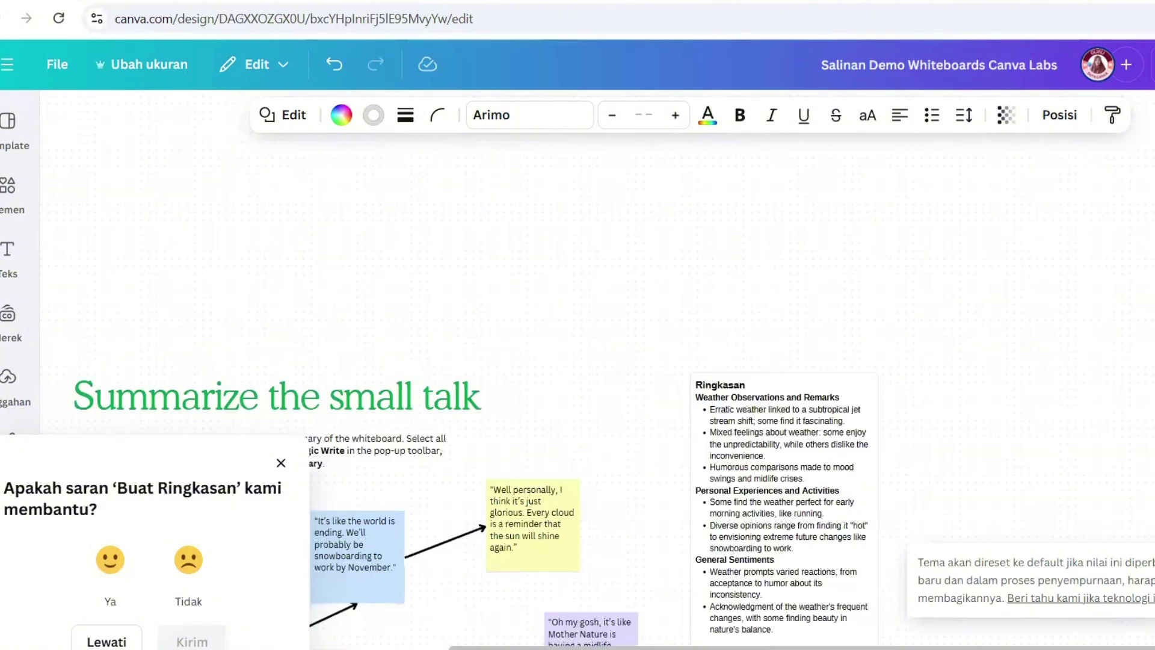
key("ctrl+plus")
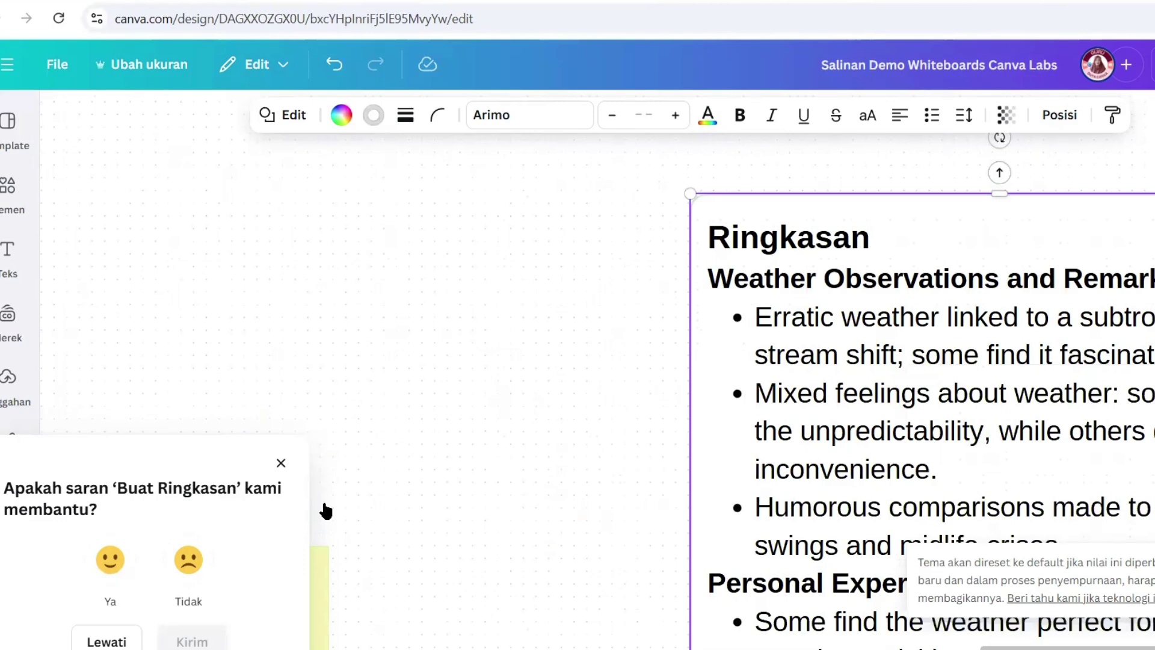
key("ctrl+minus")
left_click(281, 462)
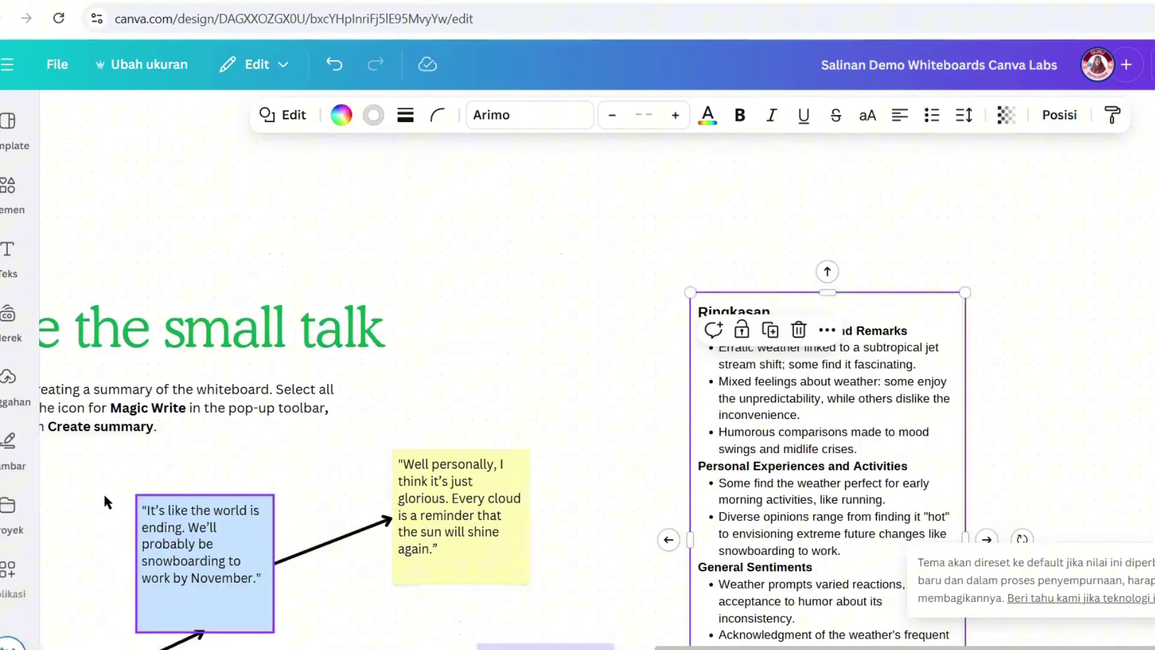
Step: Translate the whole current whiteboard page into Bahasa Indonesia with Terjemahkan, using the Quick Actions search to find it
key("slash")
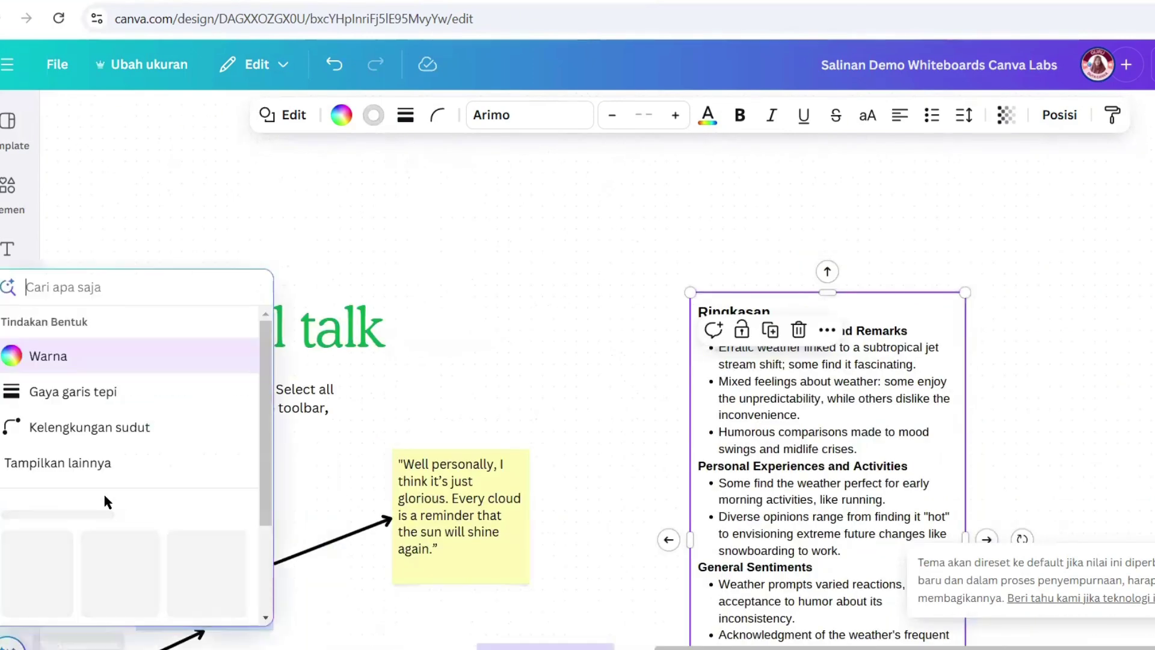
type("ter")
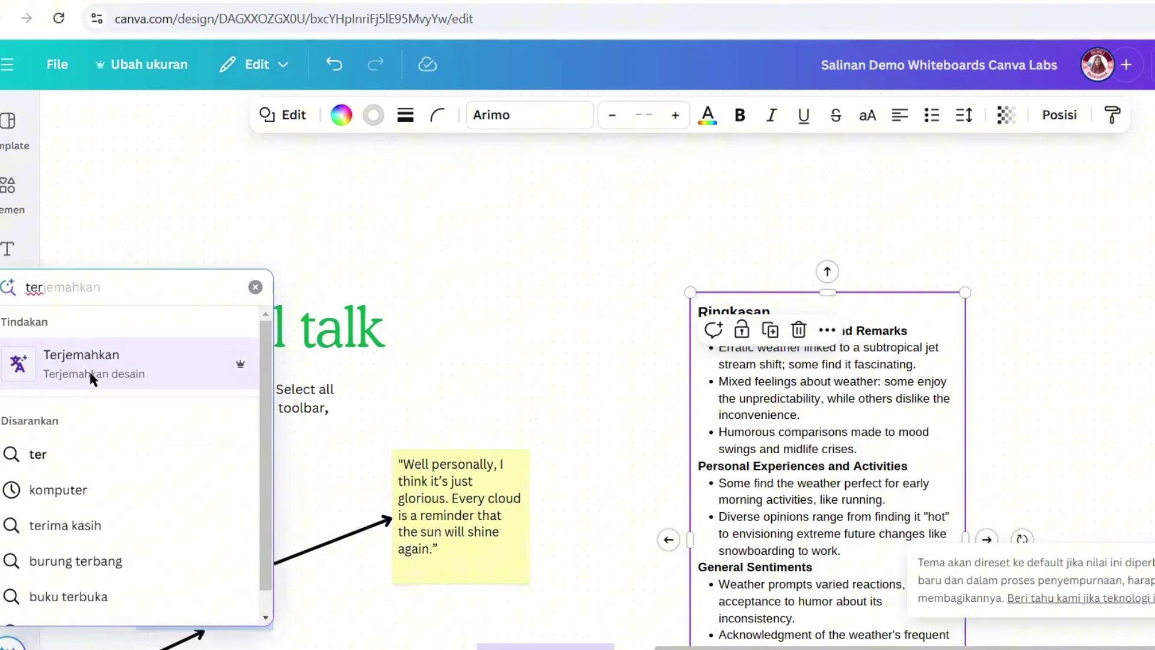
left_click(91, 377)
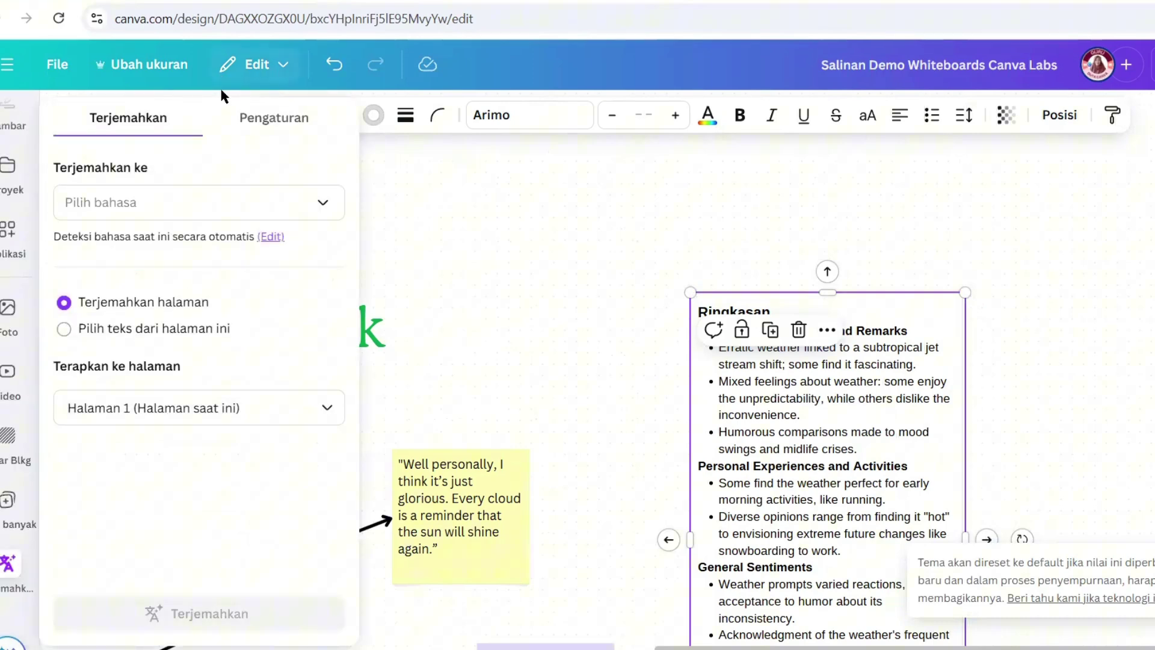
left_click(152, 402)
key("Escape")
left_click(142, 205)
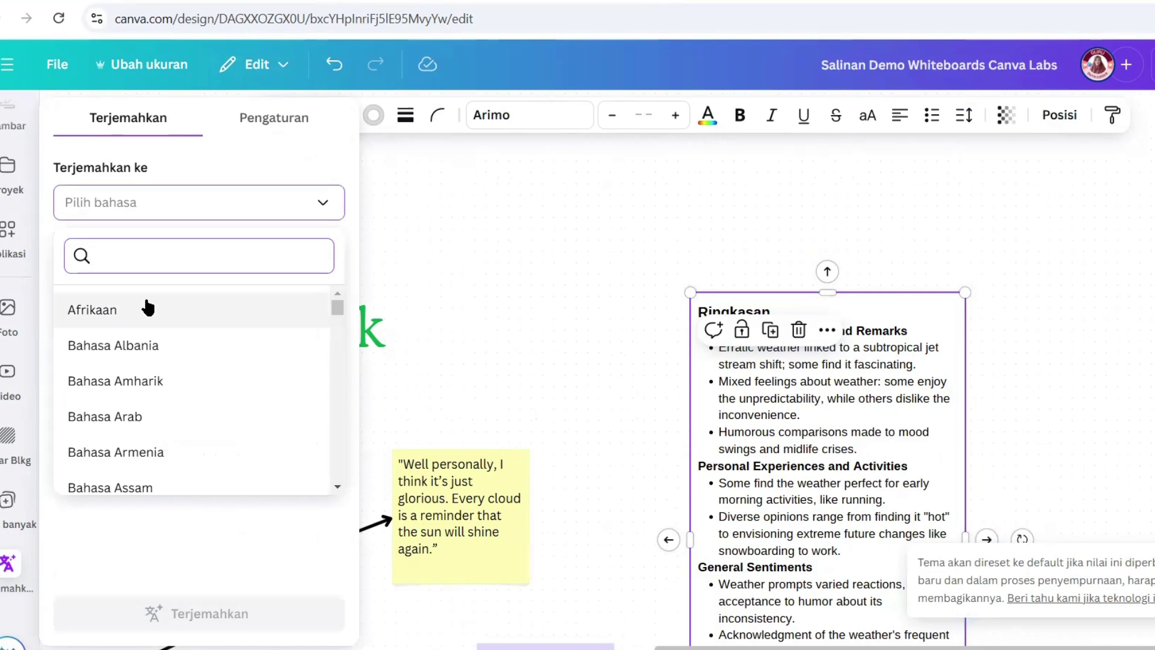
scroll(333, 304, "down", 10)
type("Indone")
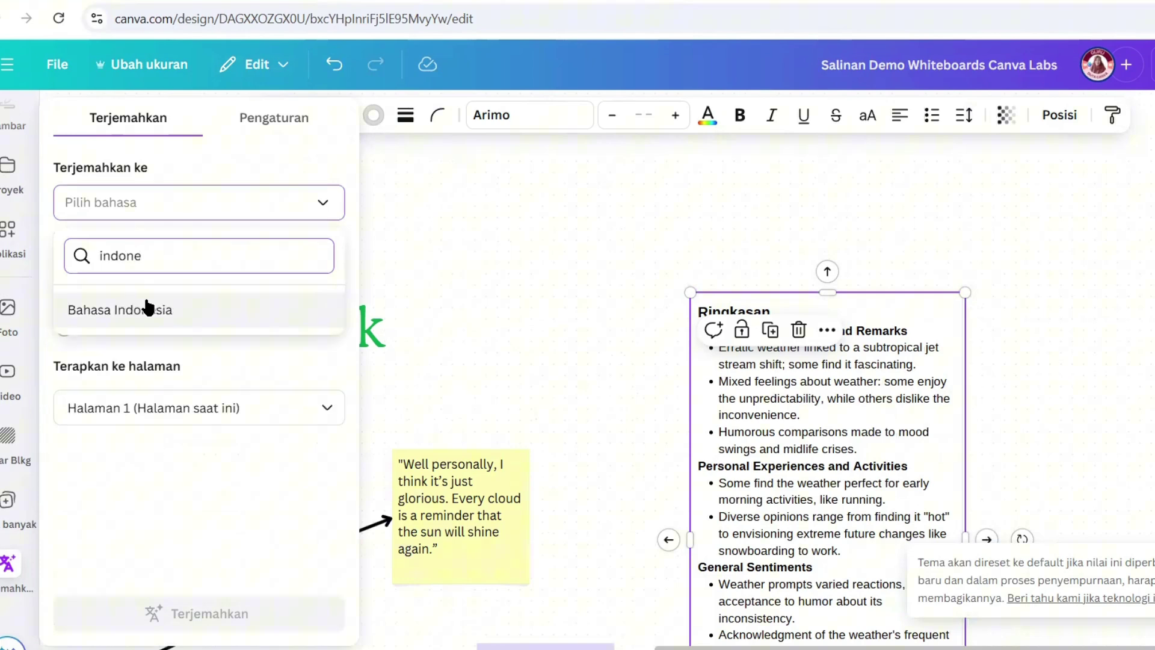
left_click(150, 310)
left_click(161, 619)
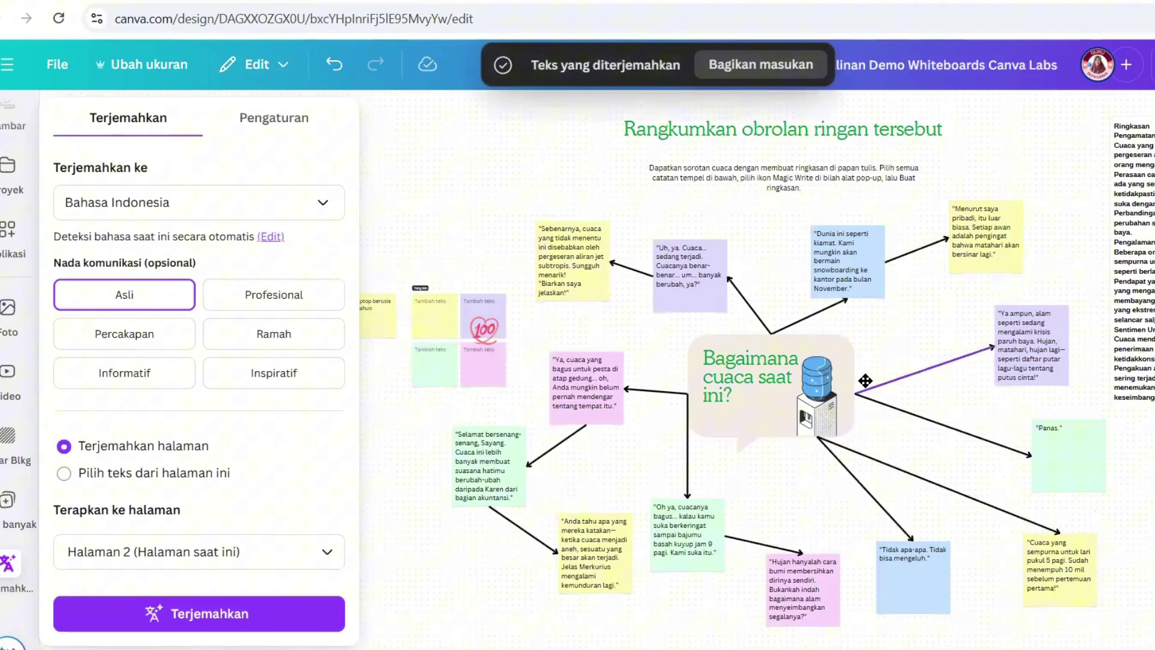
scroll(865, 380, "down", 3)
scroll(884, 322, "up", 4)
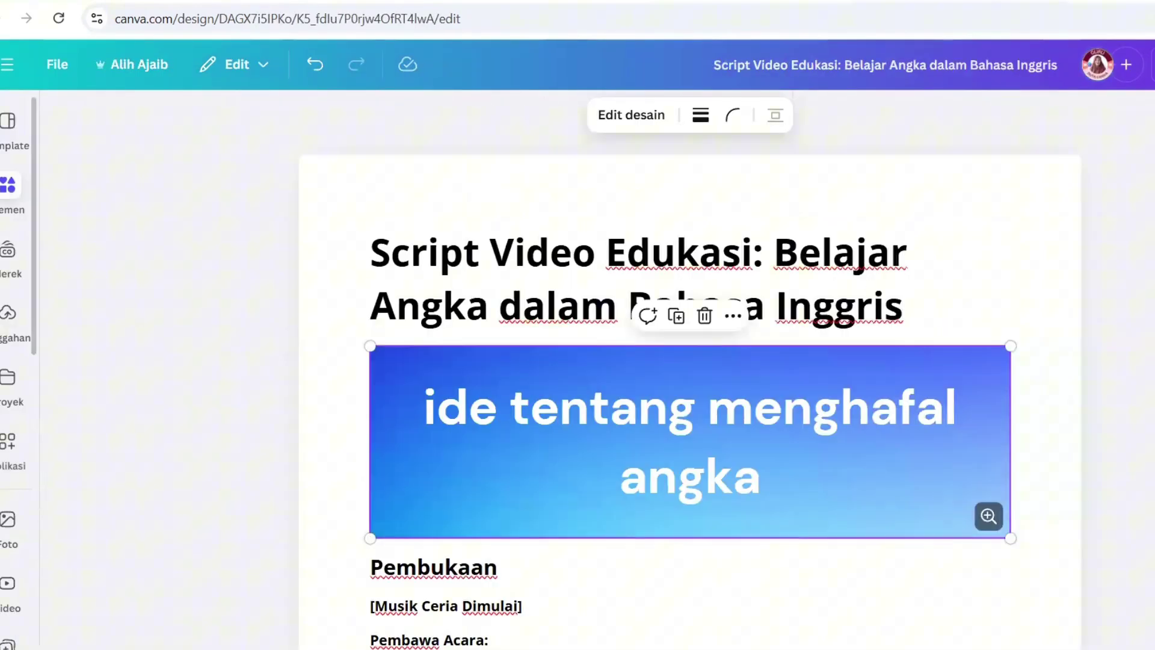
Step: Leave the Script Video Edukasi document for the Proyek page and create a new blank presentation
left_click(7, 65)
left_click(7, 142)
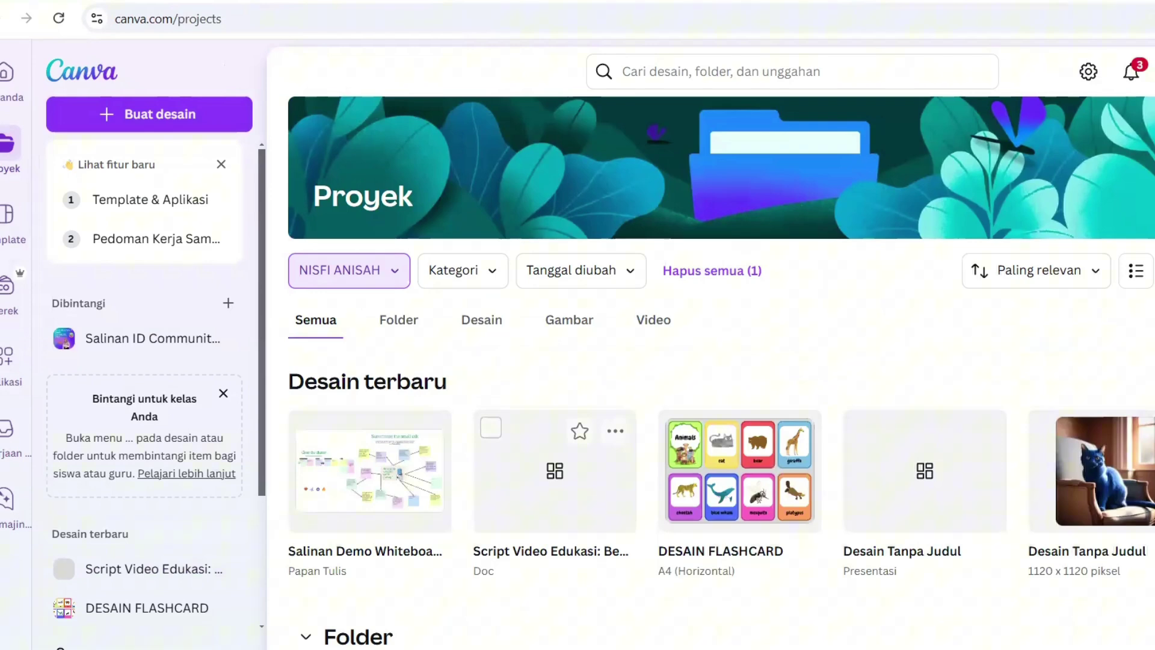
scroll(555, 421, "down", 2)
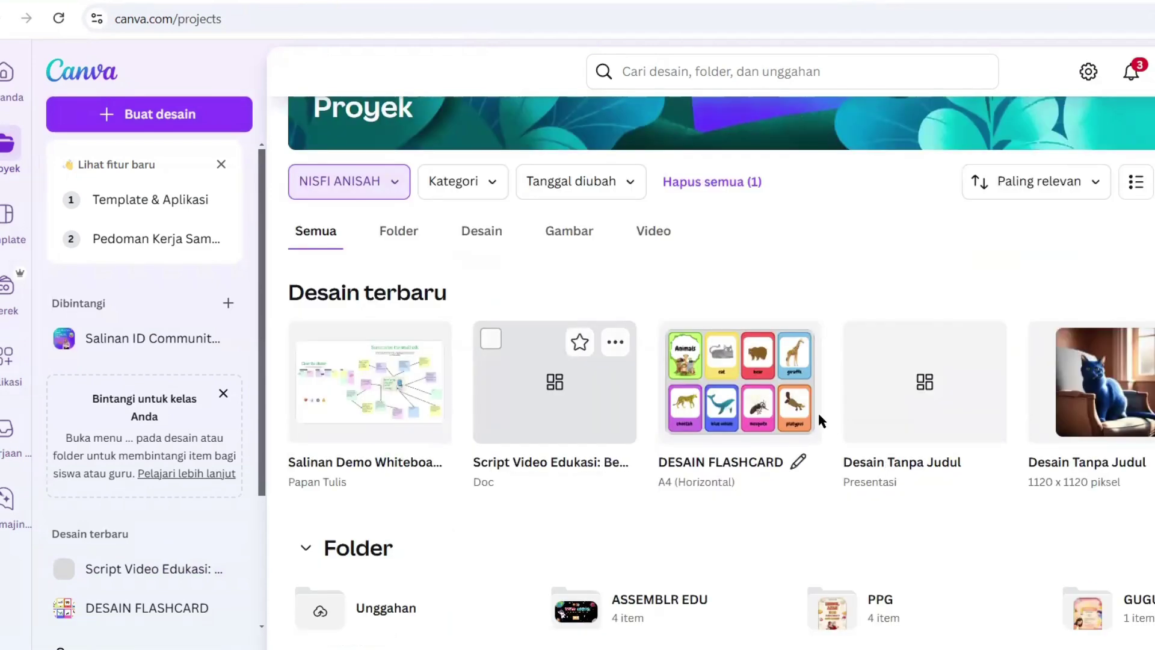
scroll(817, 410, "down", 3)
scroll(817, 411, "up", 5)
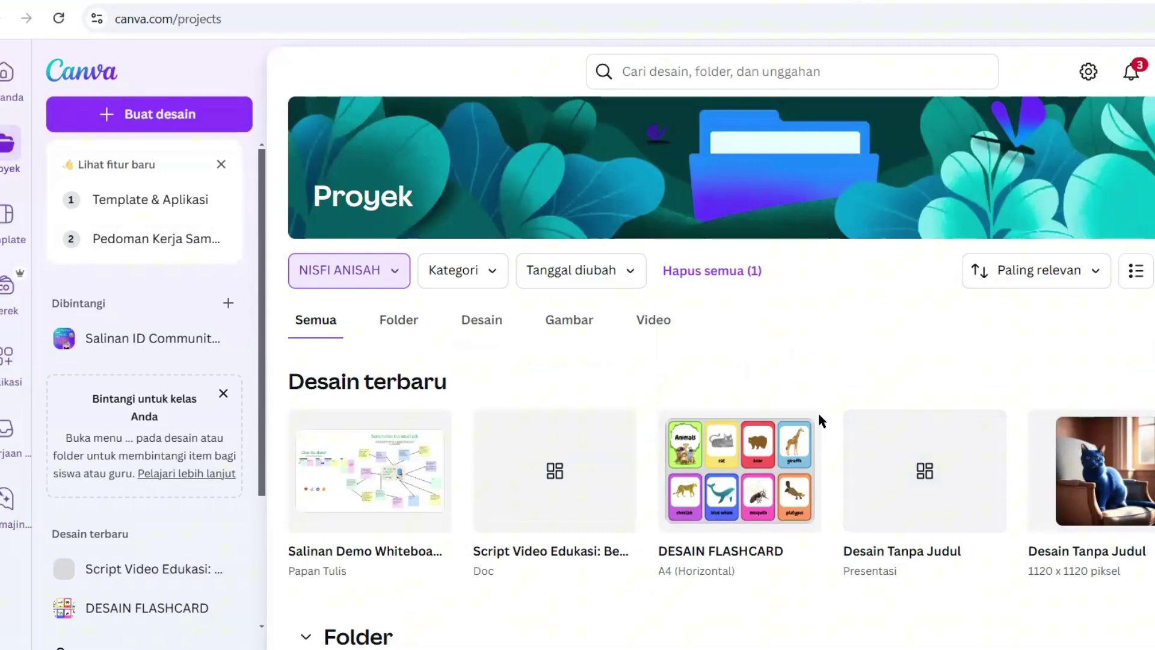
left_click(149, 114)
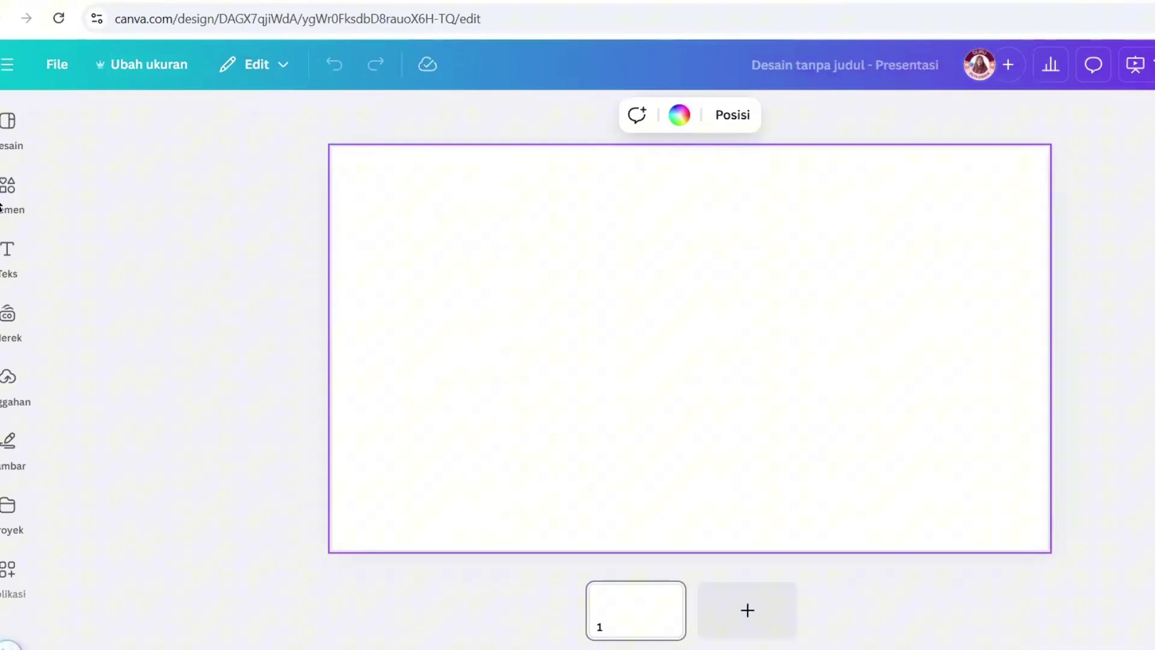
Step: Add the two-series horizontal bar chart from the full Bagan batang collection to page 1
left_click(8, 185)
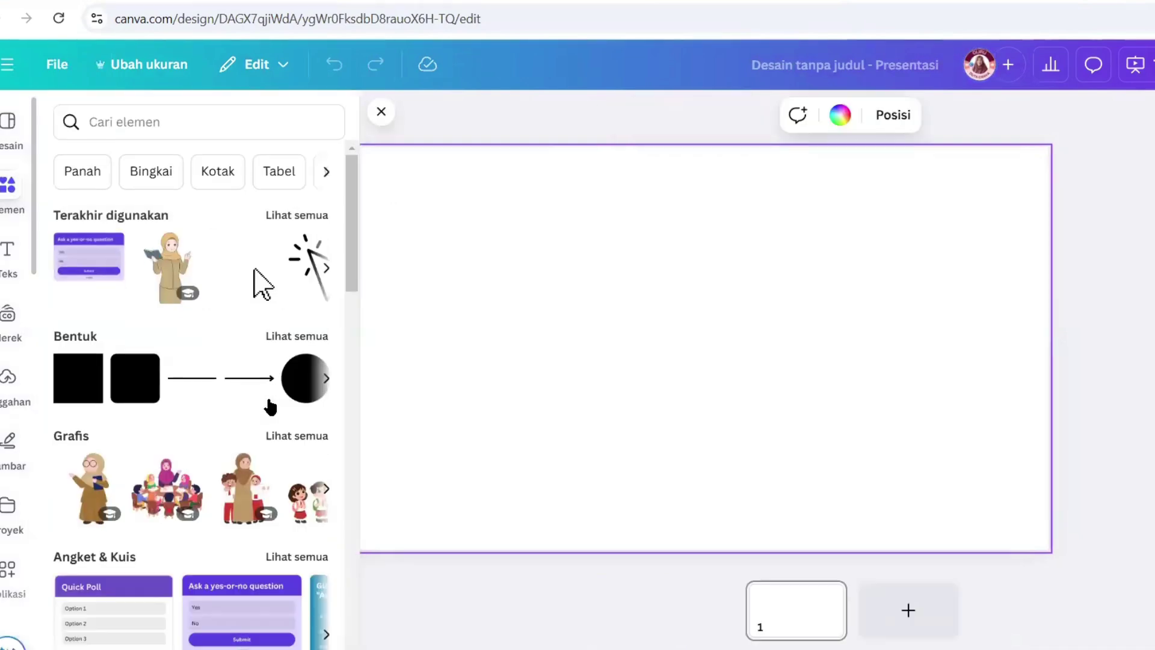
scroll(260, 438, "down", 8)
scroll(285, 448, "down", 10)
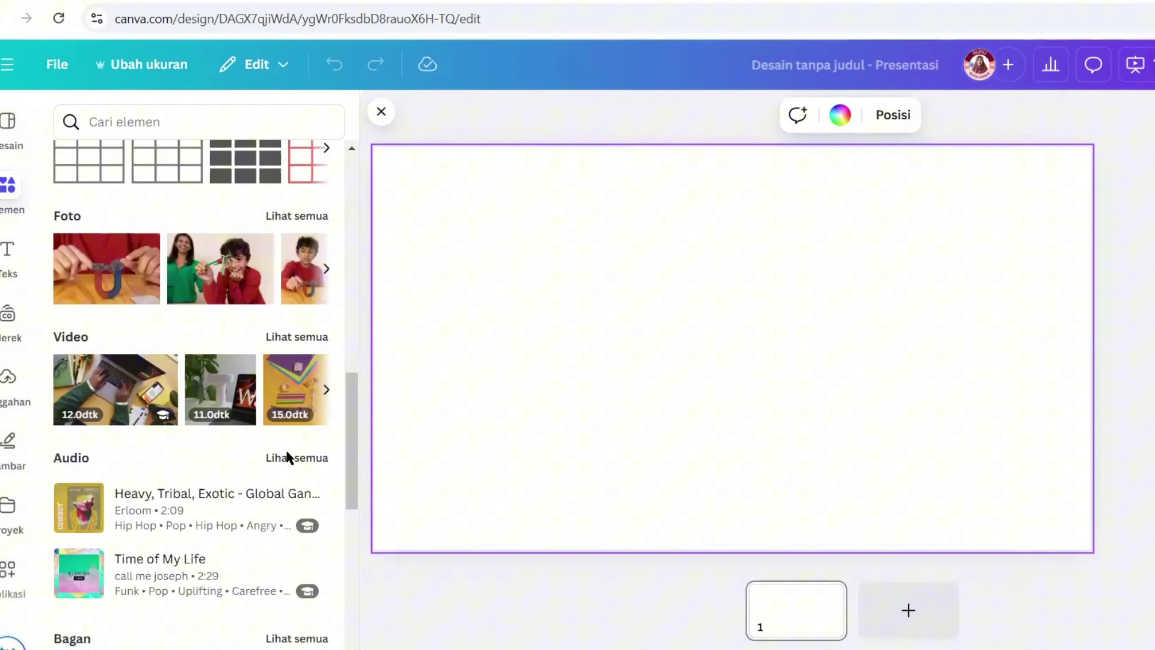
left_click(287, 446)
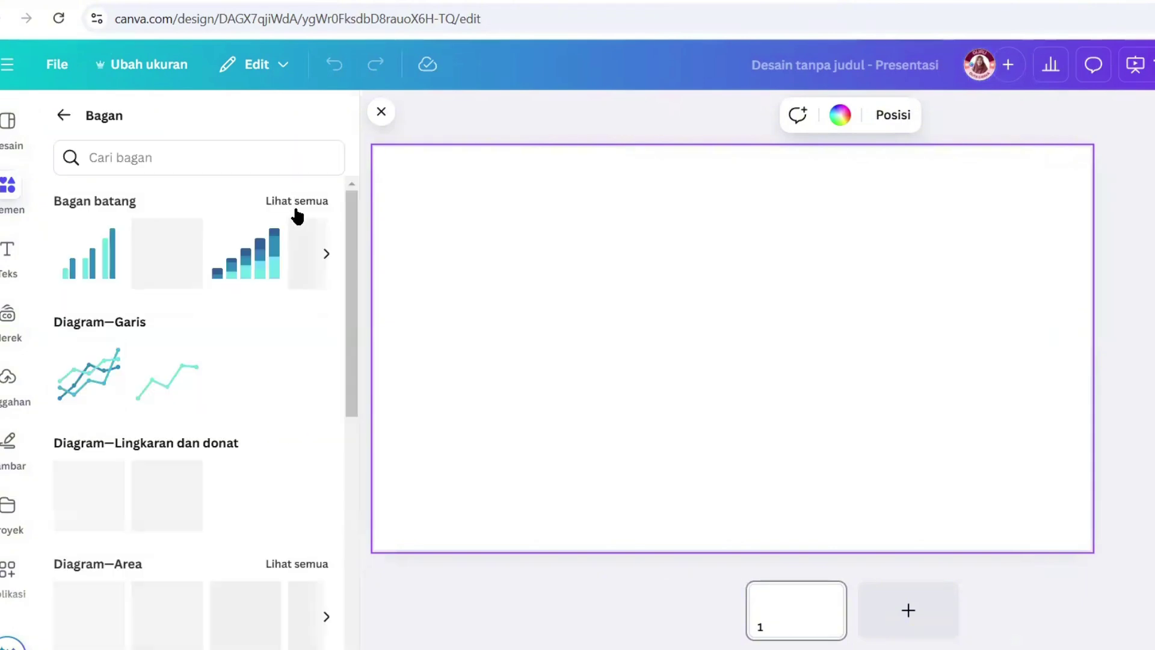
left_click(297, 209)
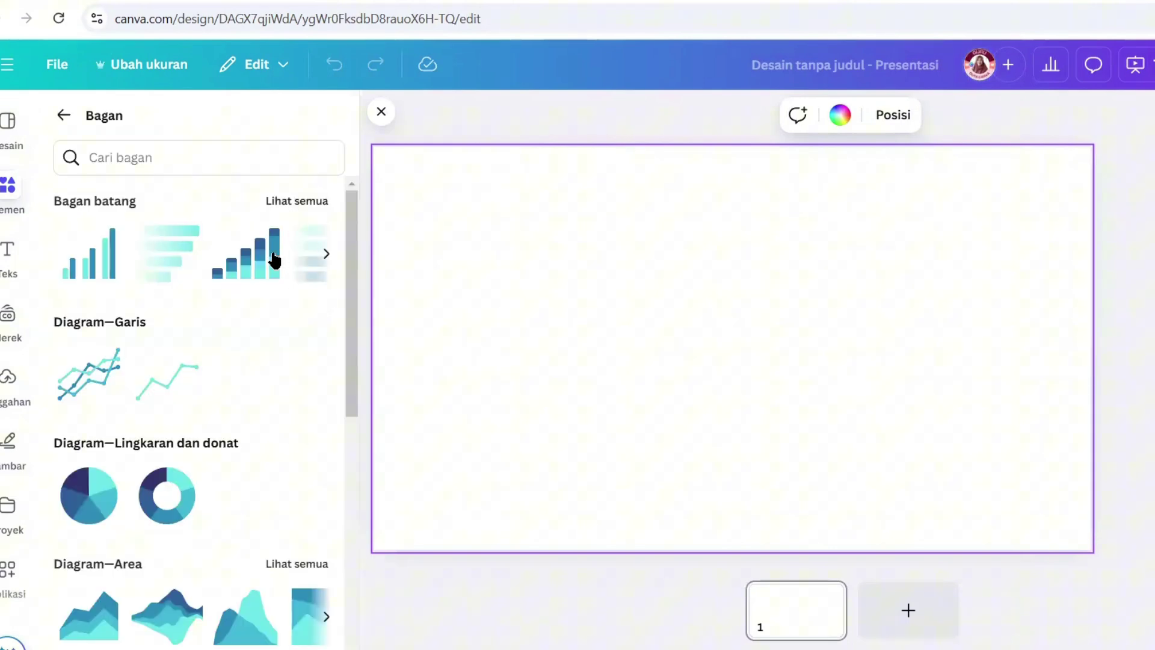
left_click(261, 206)
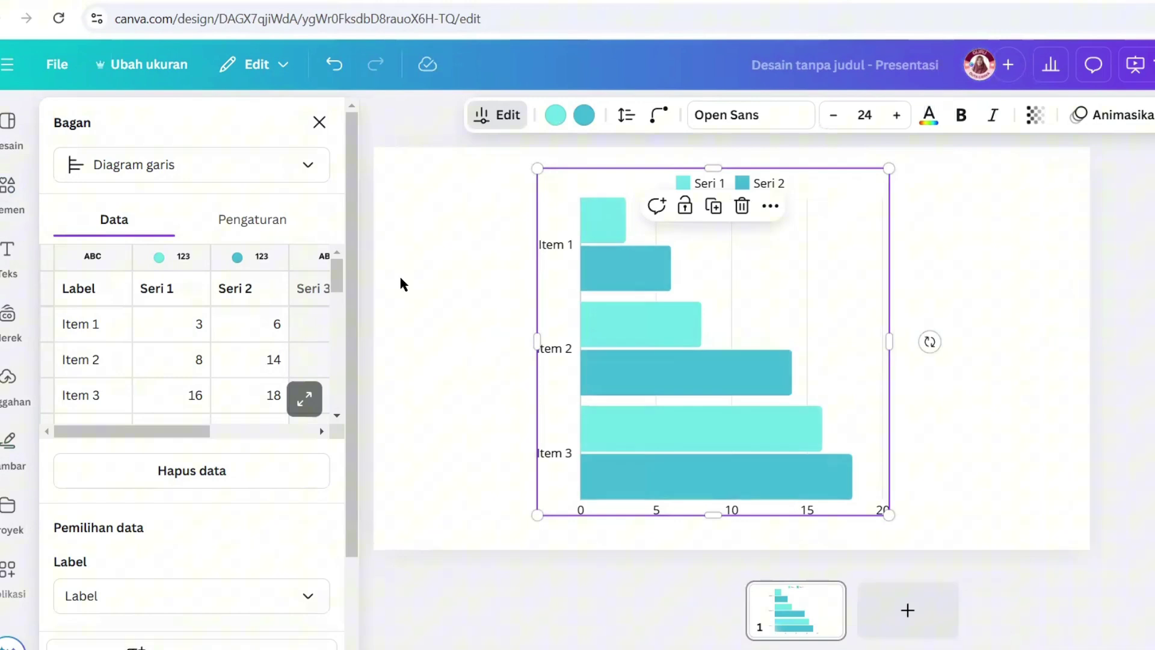
Step: Change the chart on page 1 to the Diagram batang saling balapan type
scroll(121, 505, "down", 2)
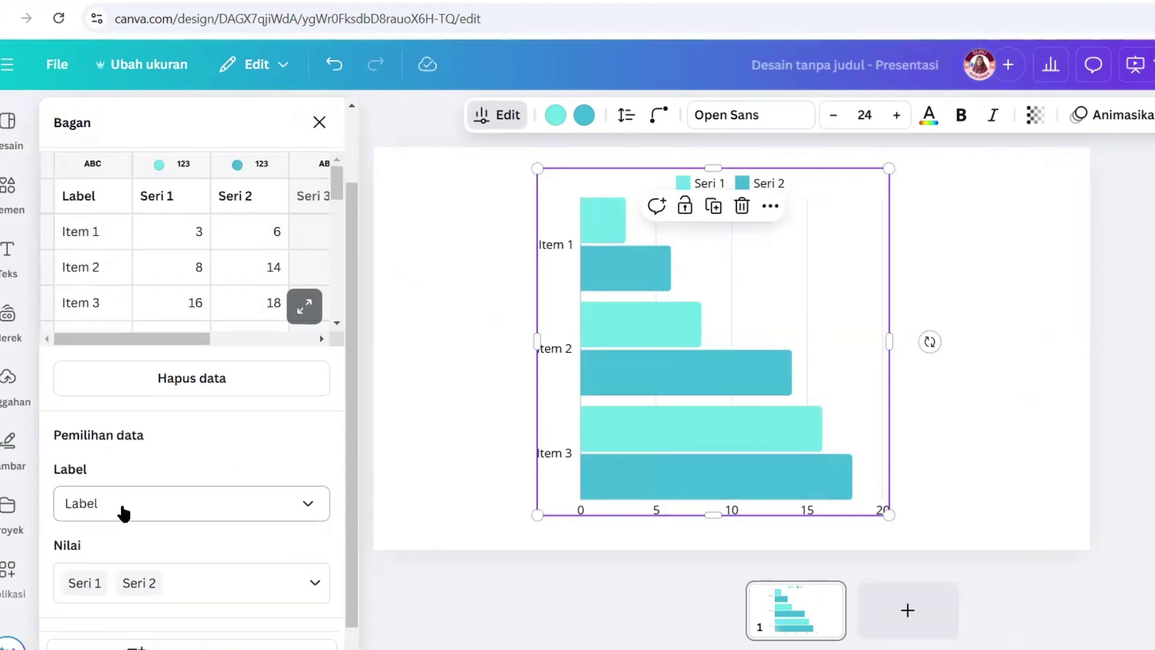
scroll(150, 418, "up", 3)
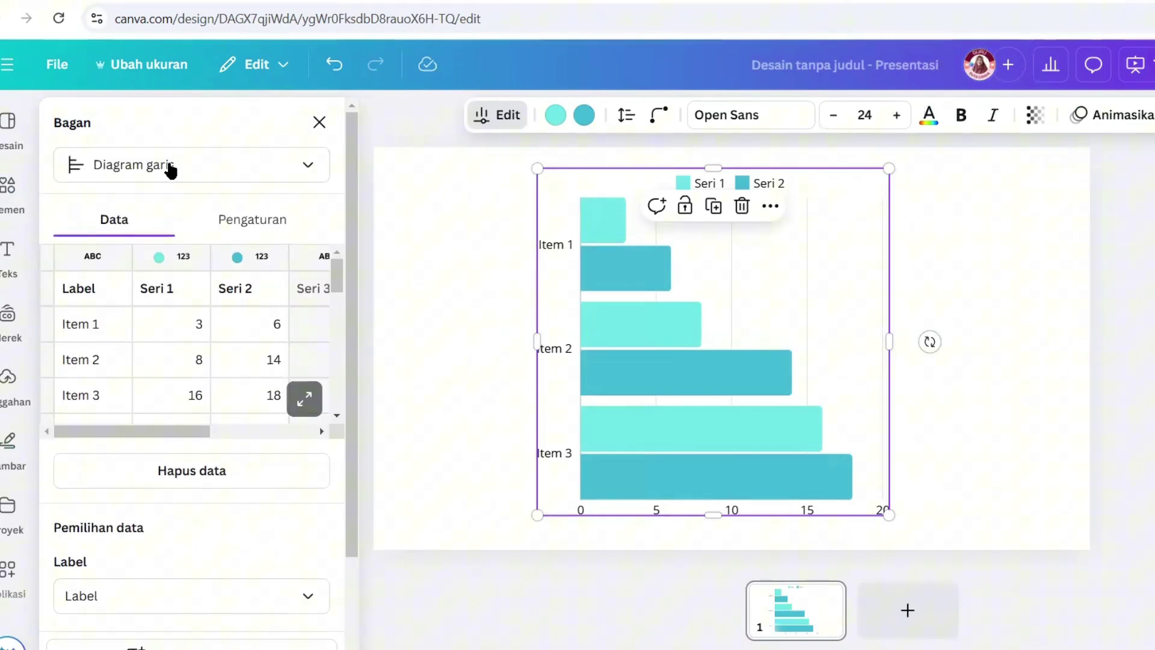
left_click(171, 168)
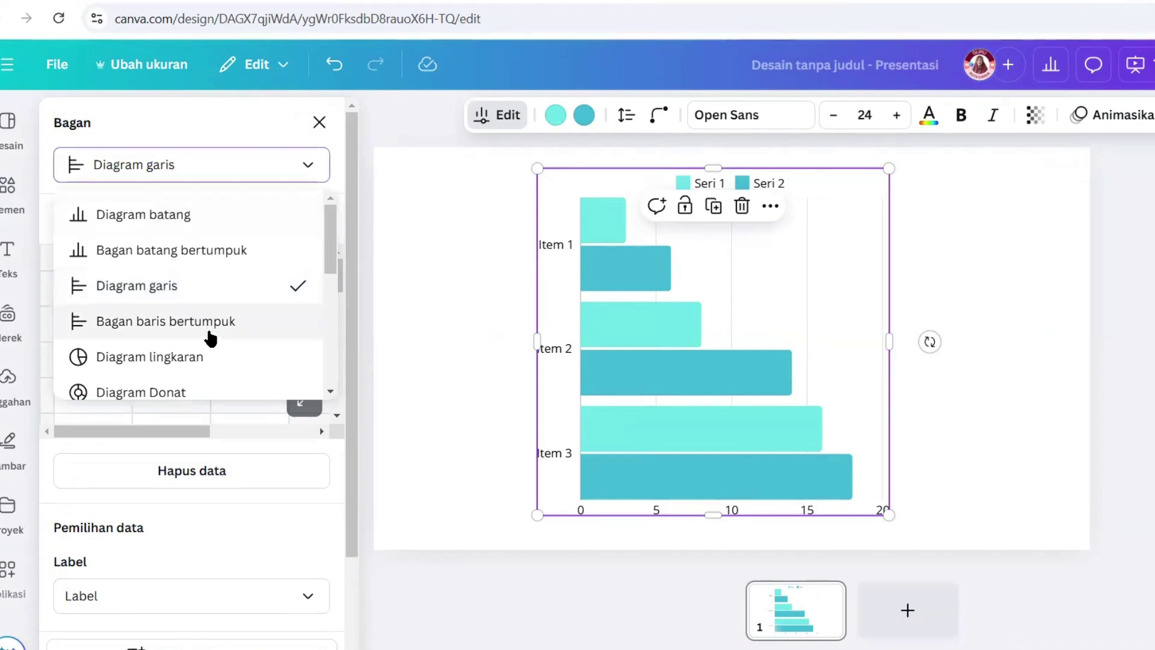
scroll(207, 337, "down", 3)
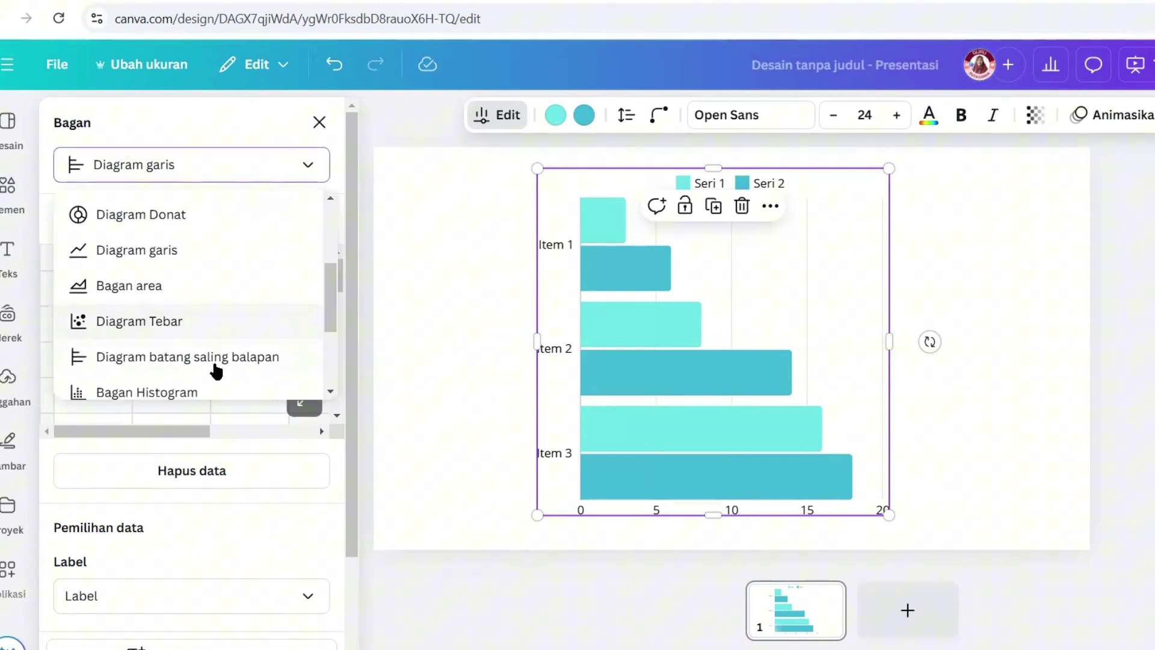
left_click(214, 364)
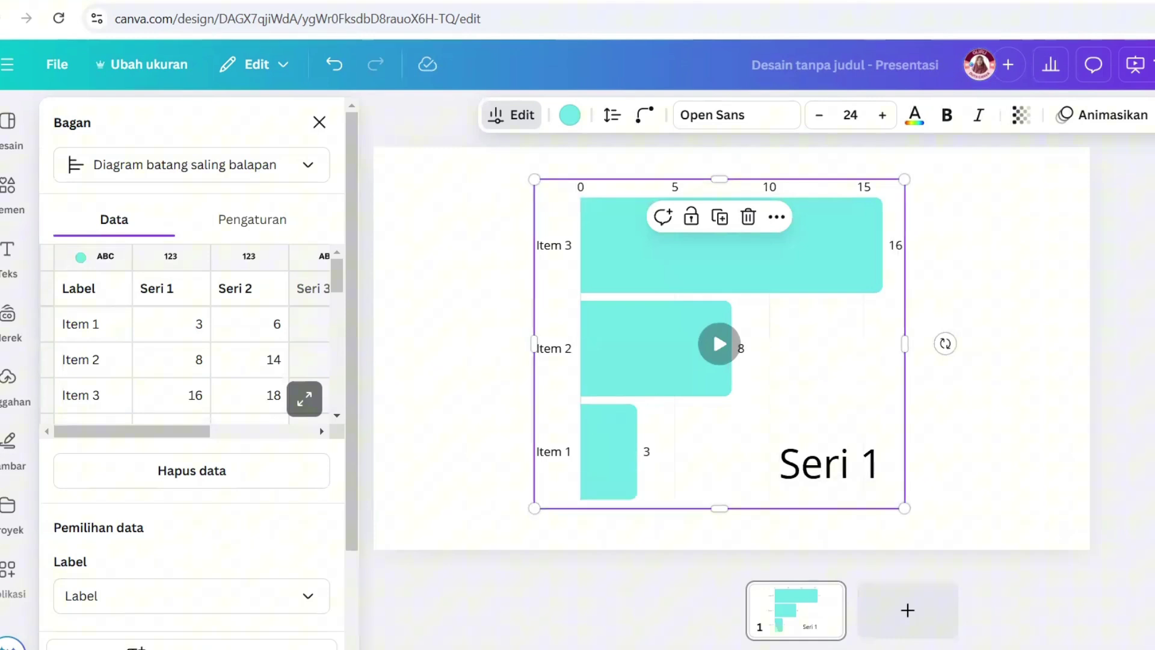
Step: Present page 1 full screen, play the racing bar chart's animation, and exit the presentation
key("ctrl+alt+p")
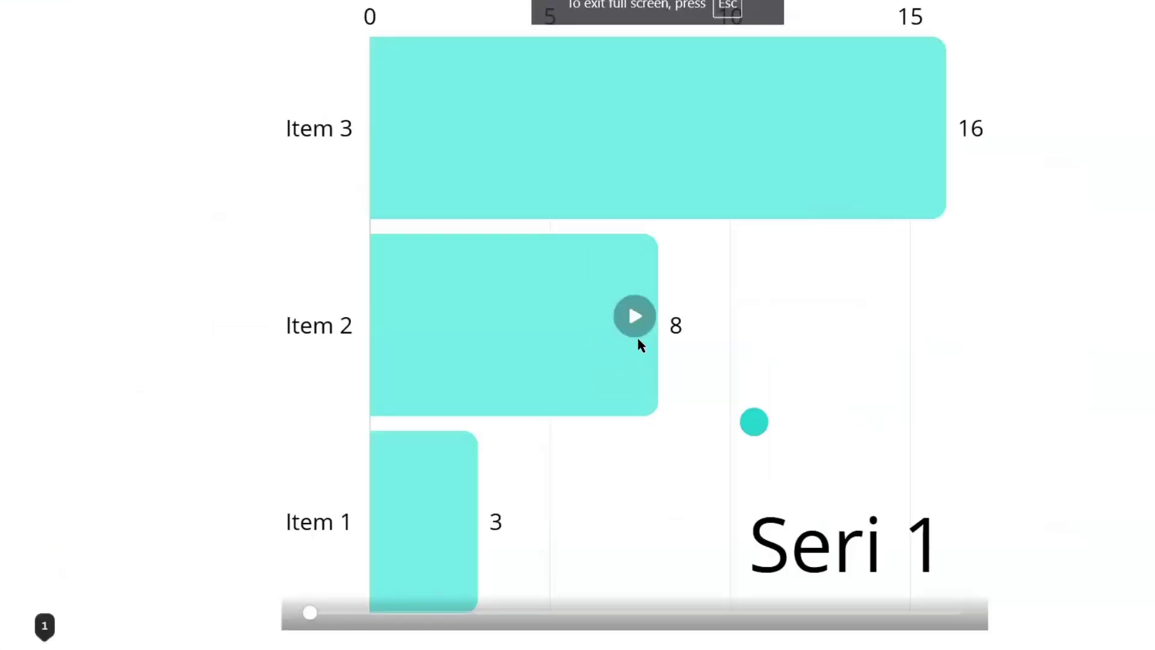
left_click(636, 334)
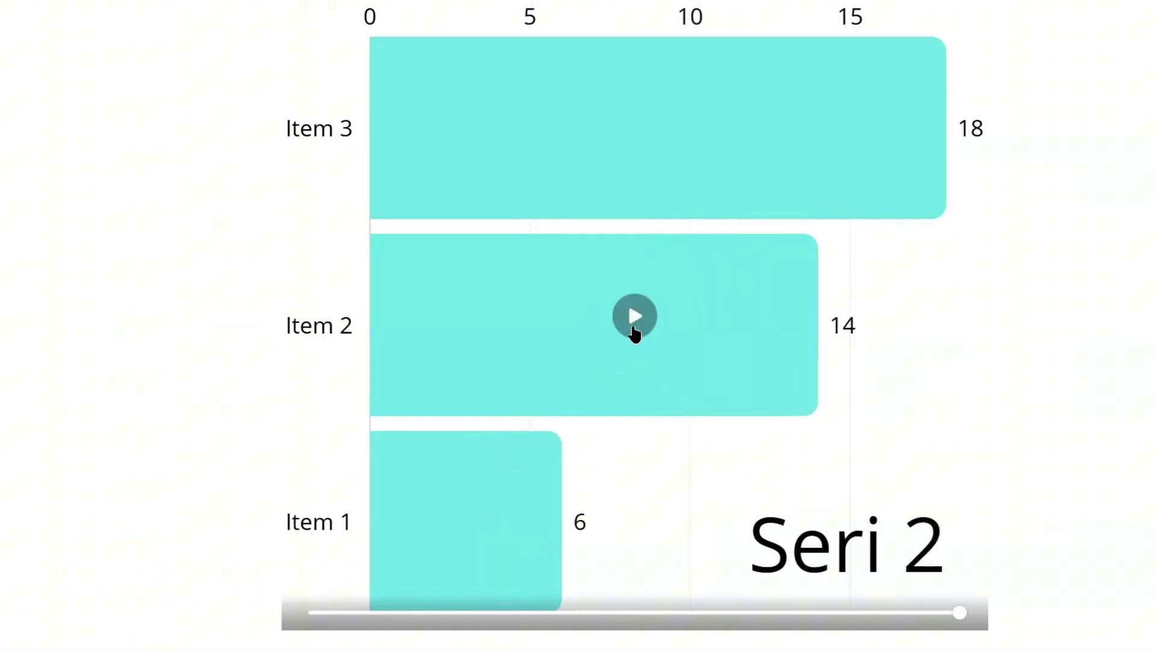
key("Escape")
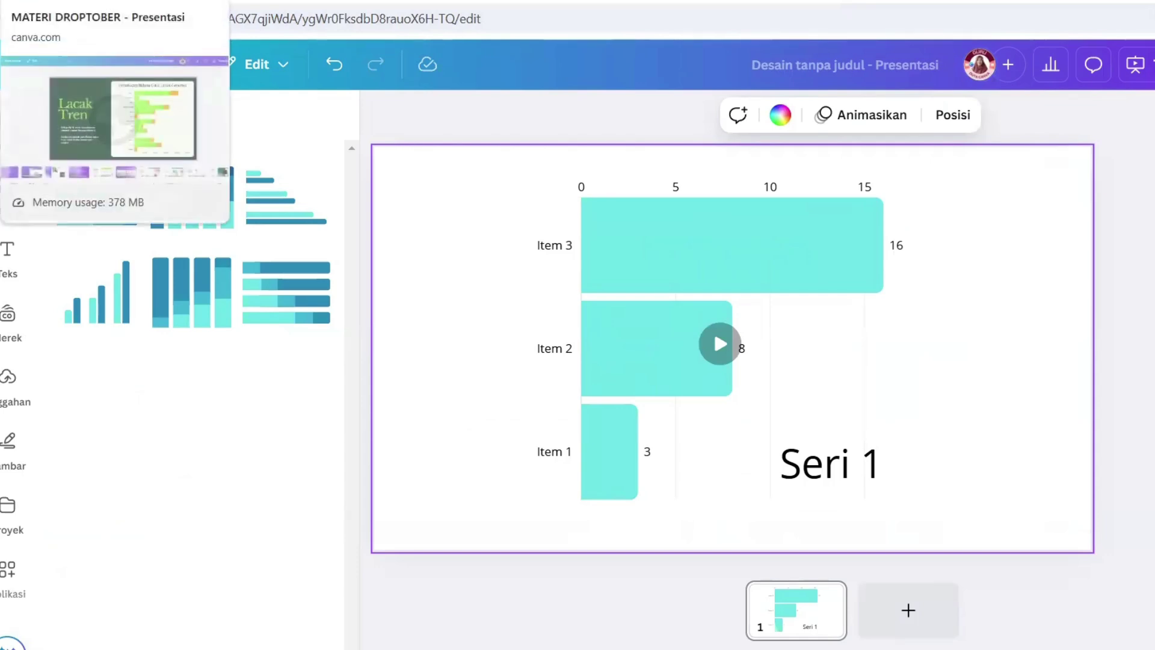
Step: Switch to the DESAIN FLASHCARD design
key("ctrl+Tab")
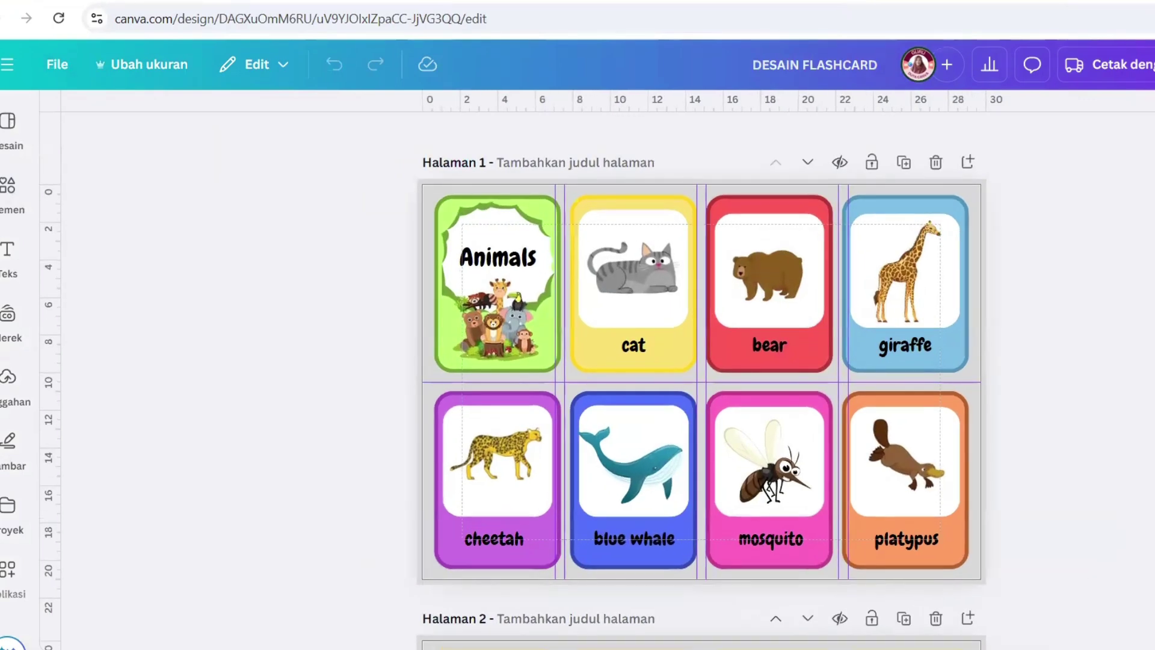
Step: Examine the Animals flashcards on page 1, the Numbers flashcards on page 2, and the guide layout on page 3
scroll(713, 423, "up", 2)
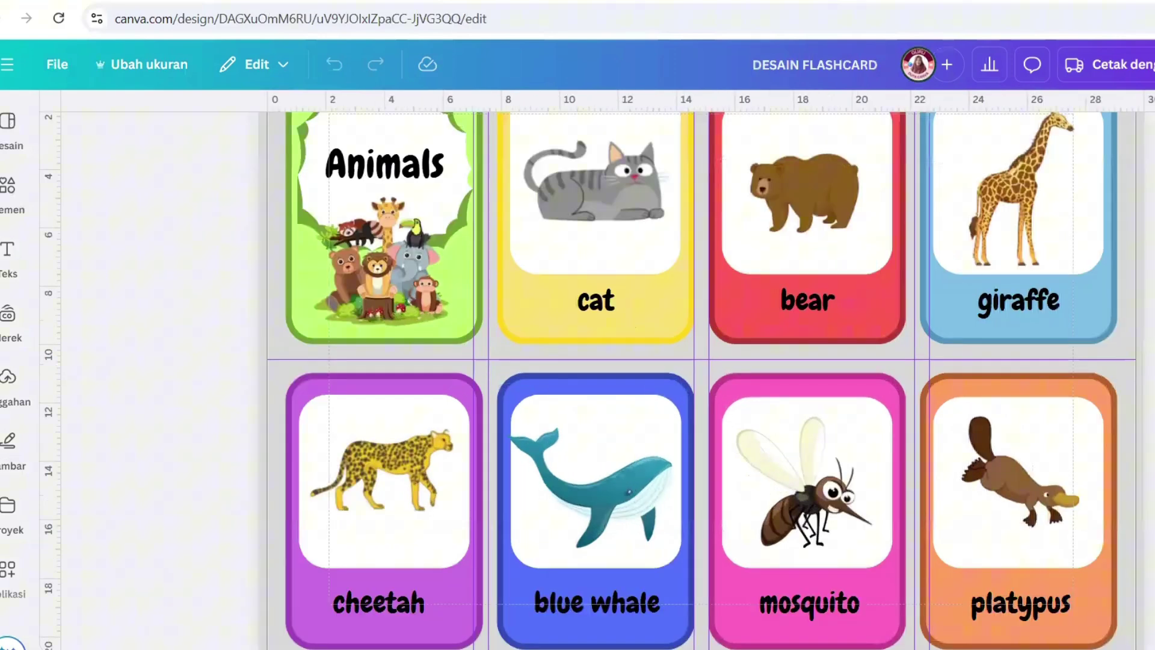
scroll(702, 372, "up", 2)
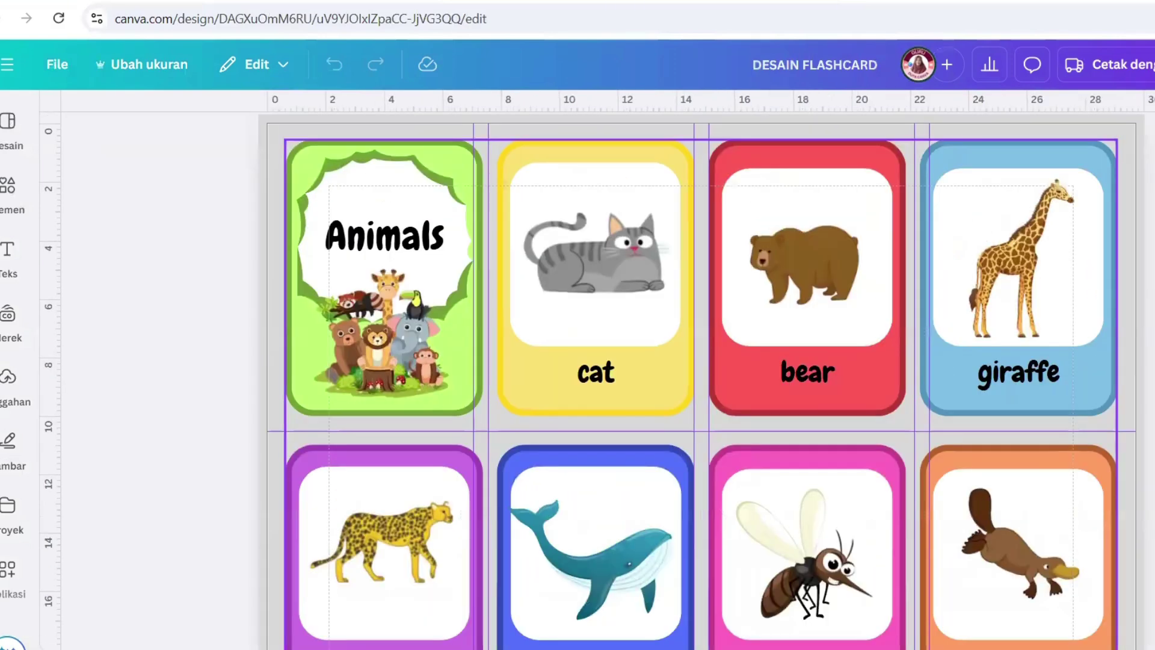
scroll(701, 370, "down", 5)
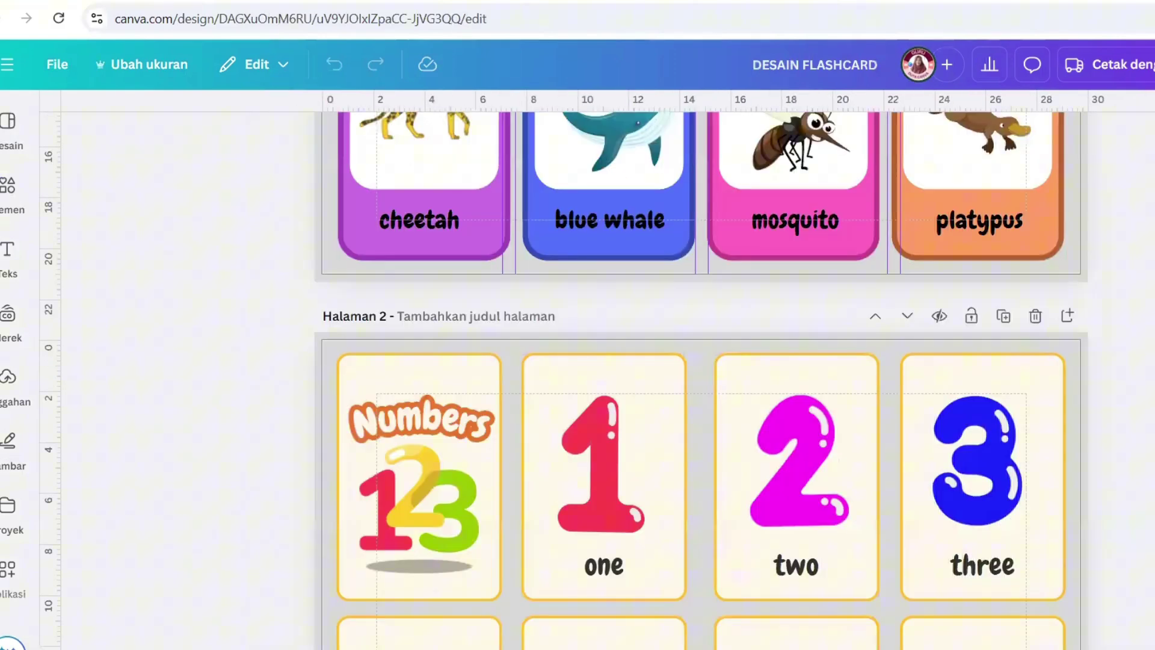
scroll(700, 370, "down", 3)
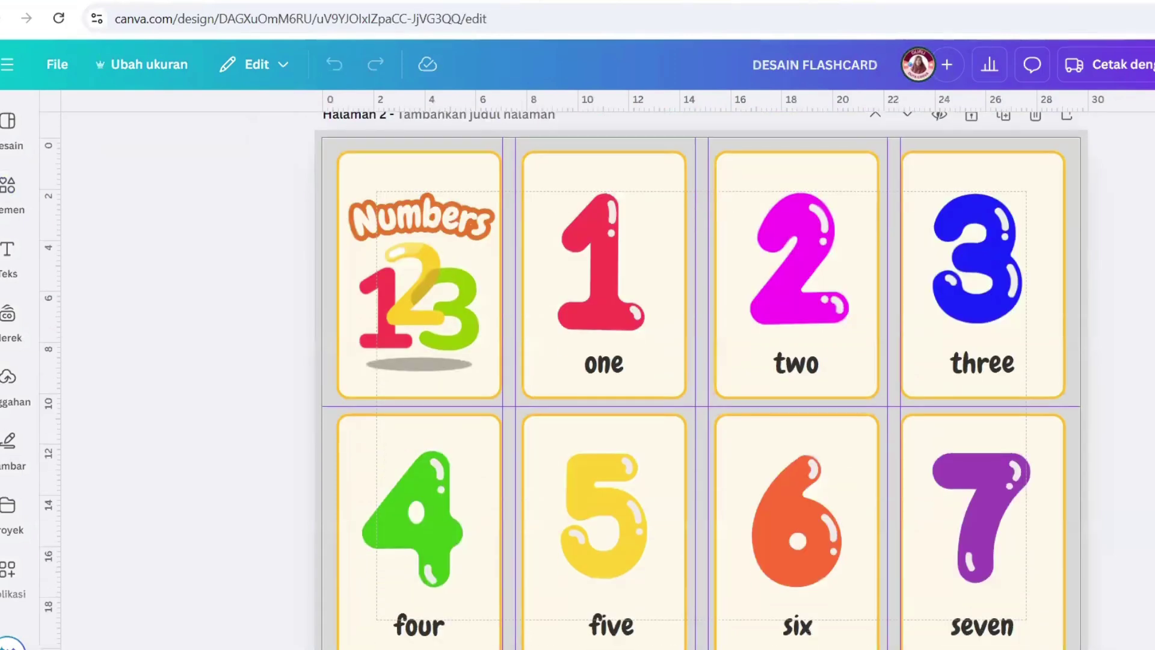
scroll(701, 369, "down", 1)
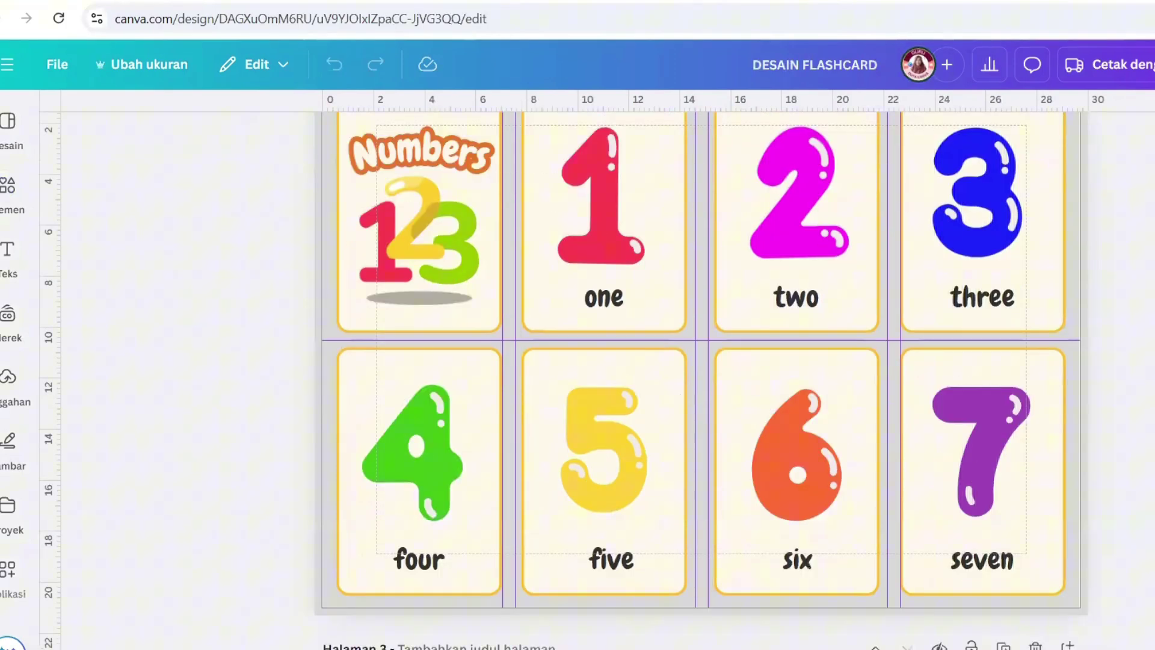
scroll(701, 370, "up", 5)
scroll(700, 370, "up", 3)
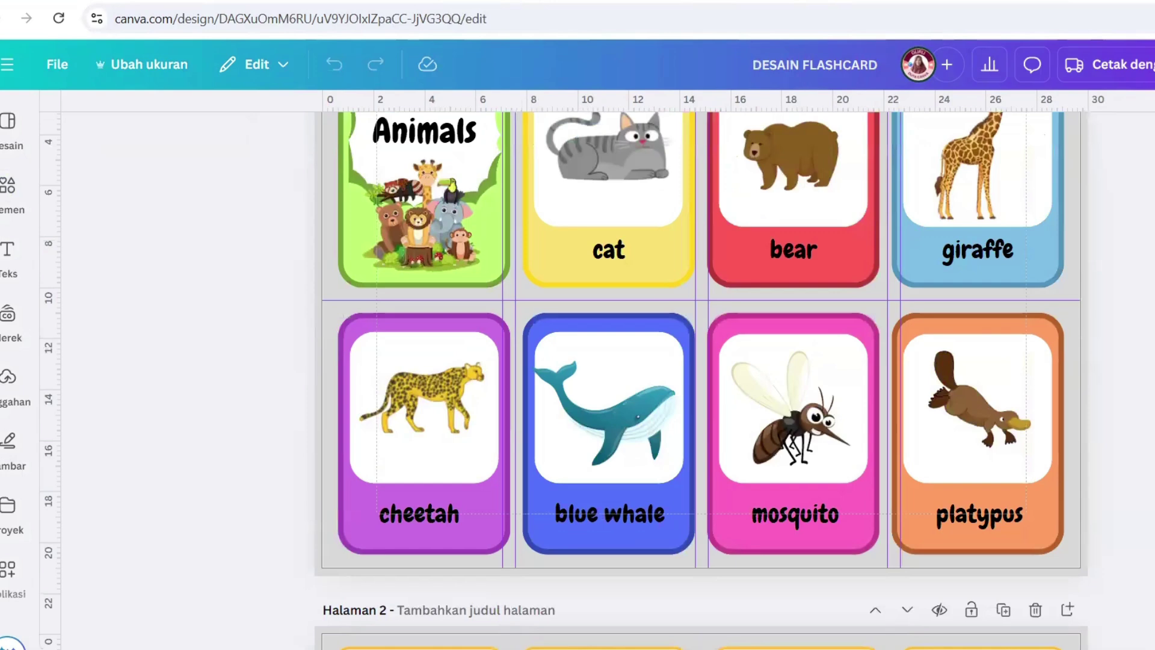
scroll(701, 370, "up", 2)
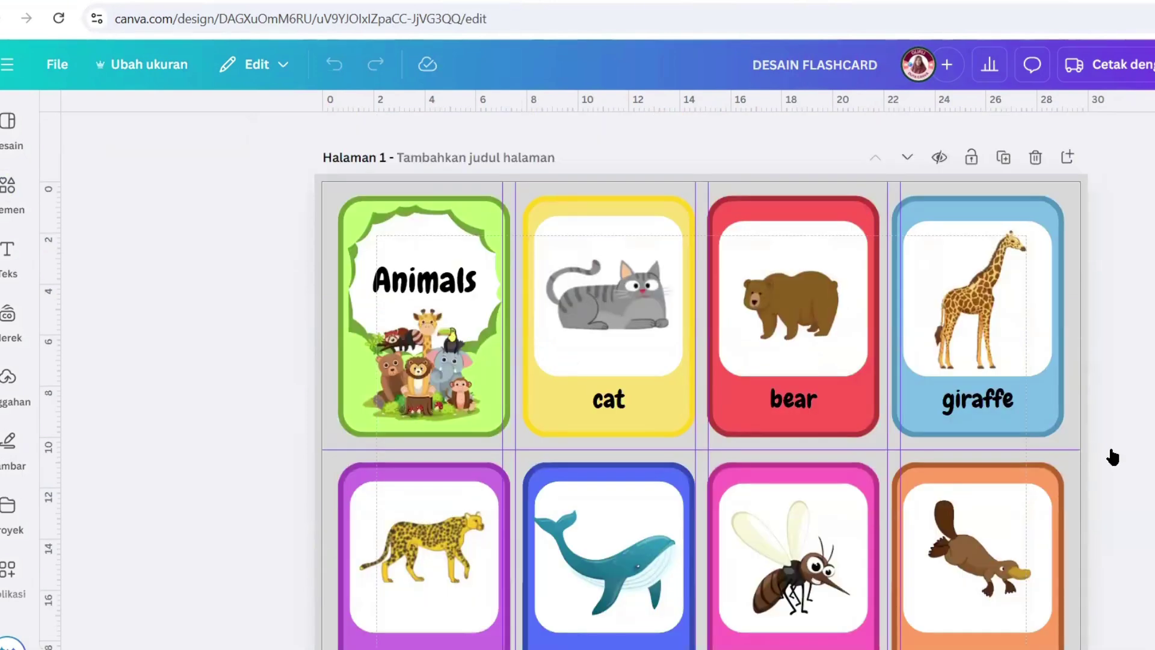
scroll(1113, 457, "down", 6)
scroll(1113, 457, "up", 5)
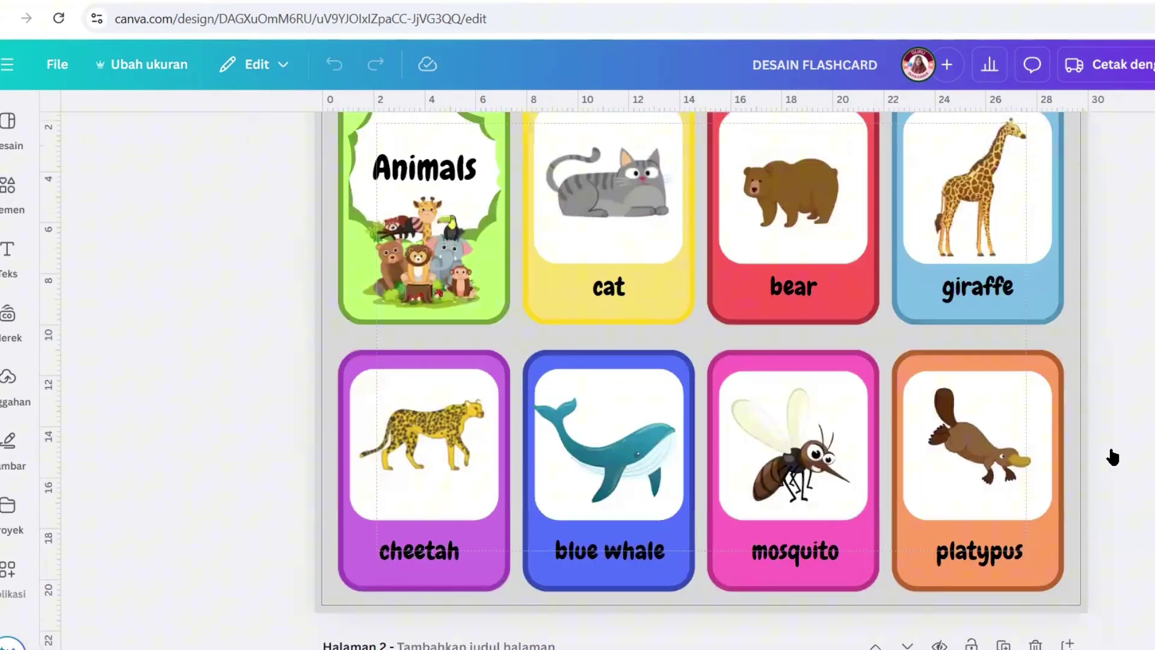
scroll(1113, 457, "up", 2)
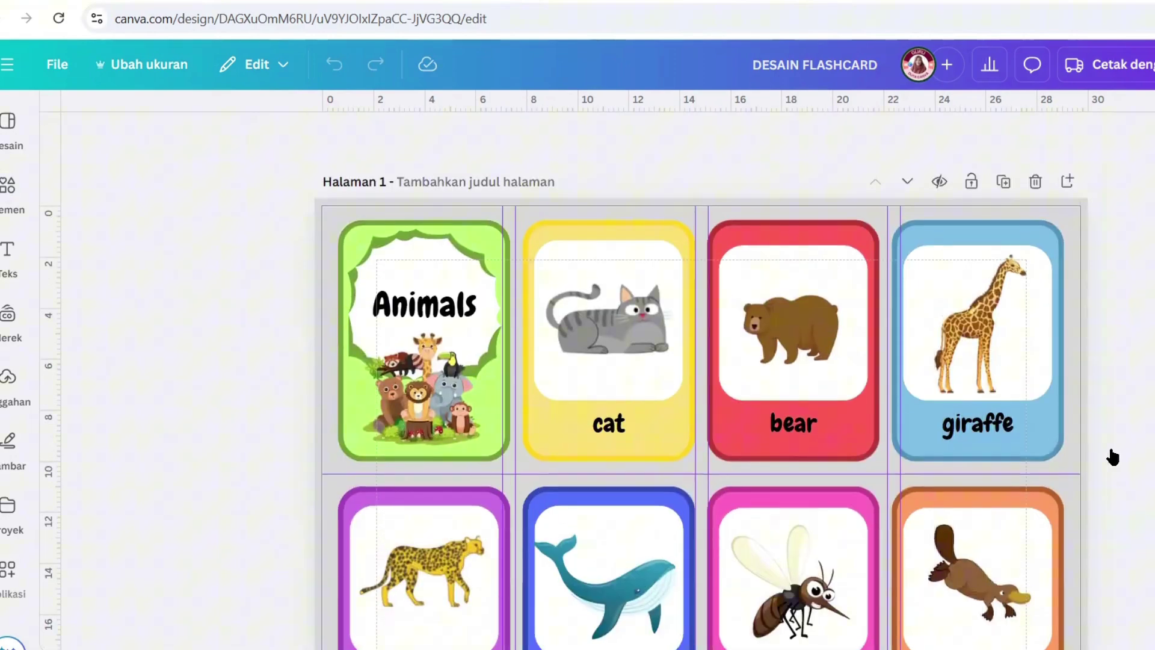
scroll(1113, 457, "down", 6)
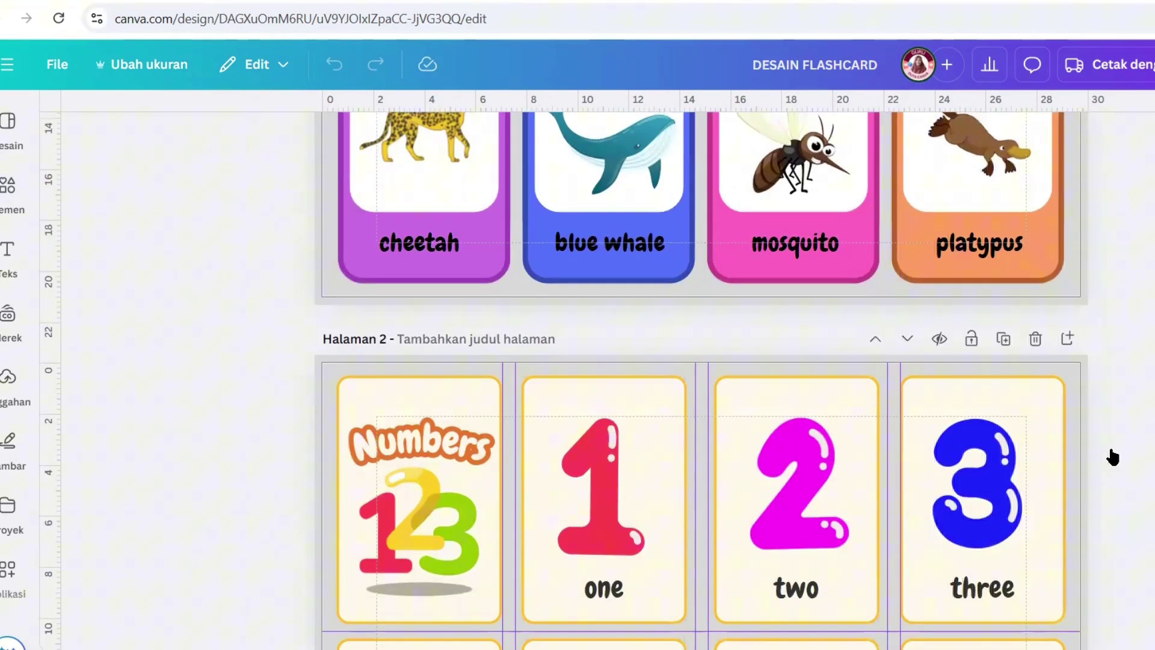
scroll(1112, 457, "up", 3)
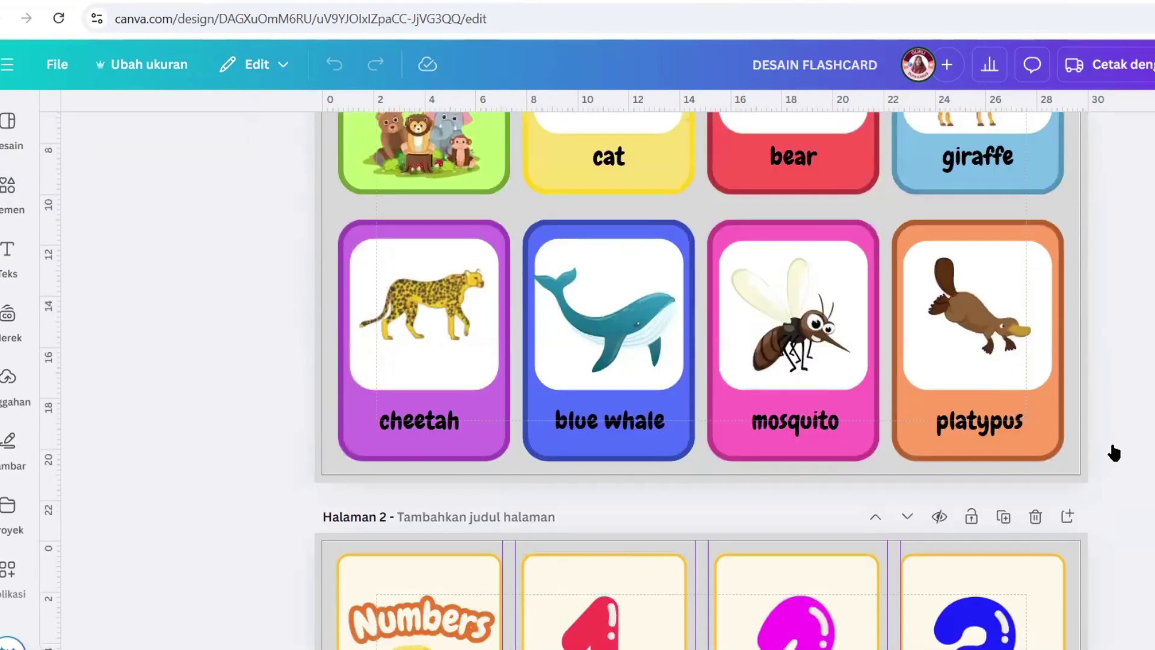
scroll(1113, 452, "down", 9)
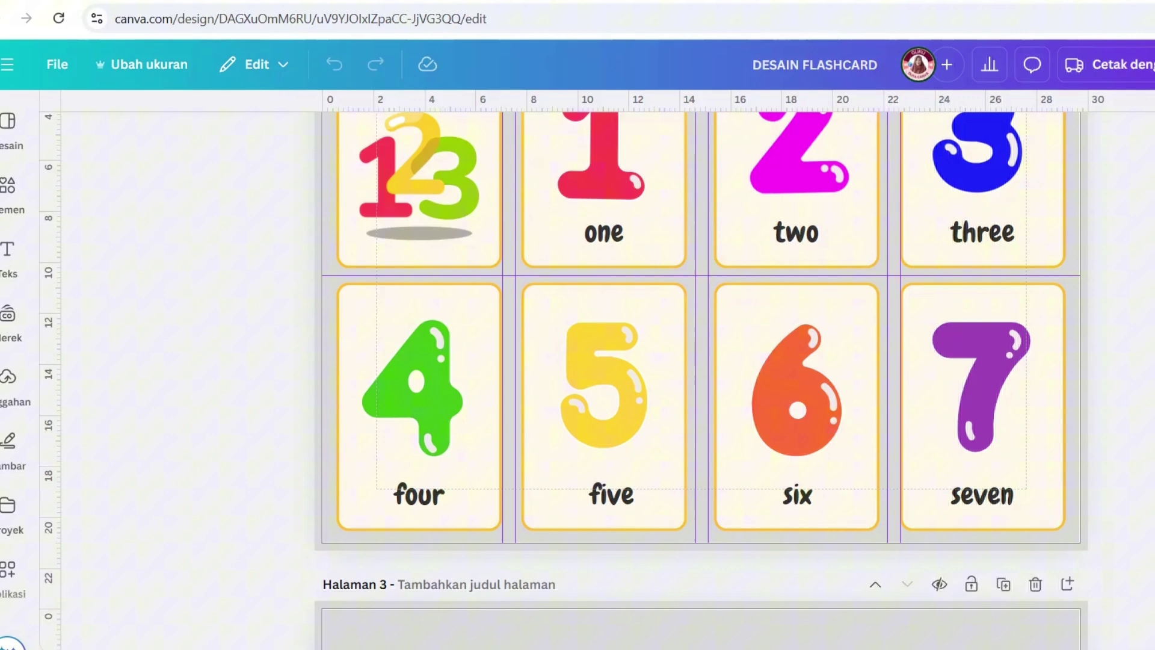
scroll(1137, 312, "down", 1)
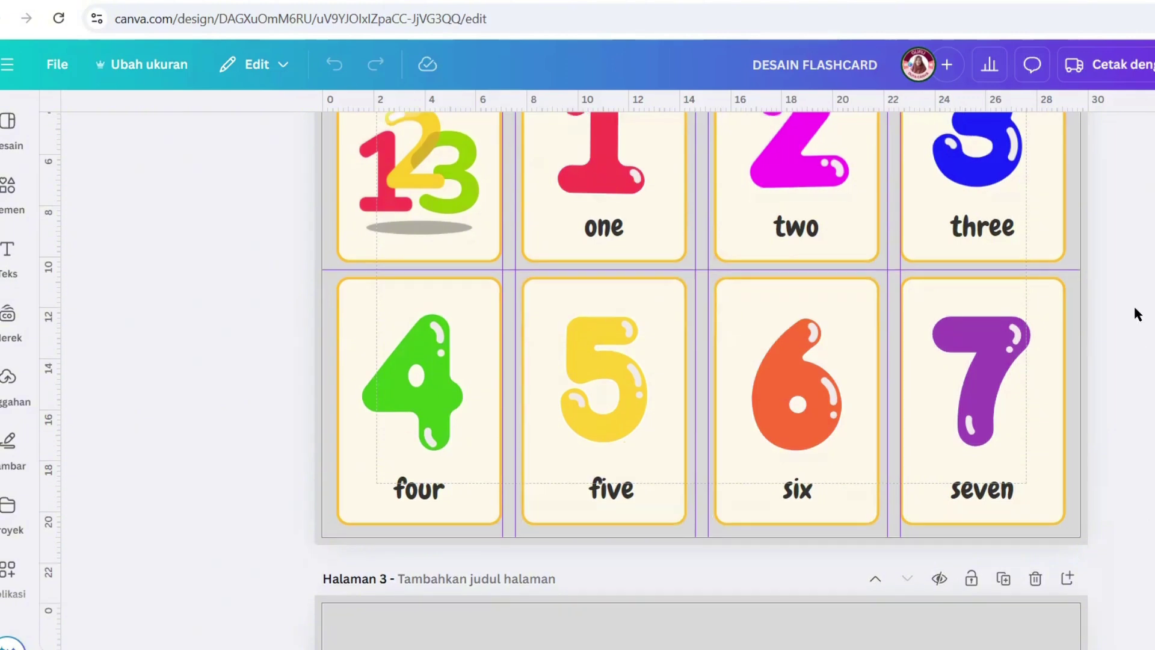
scroll(327, 234, "down", 5)
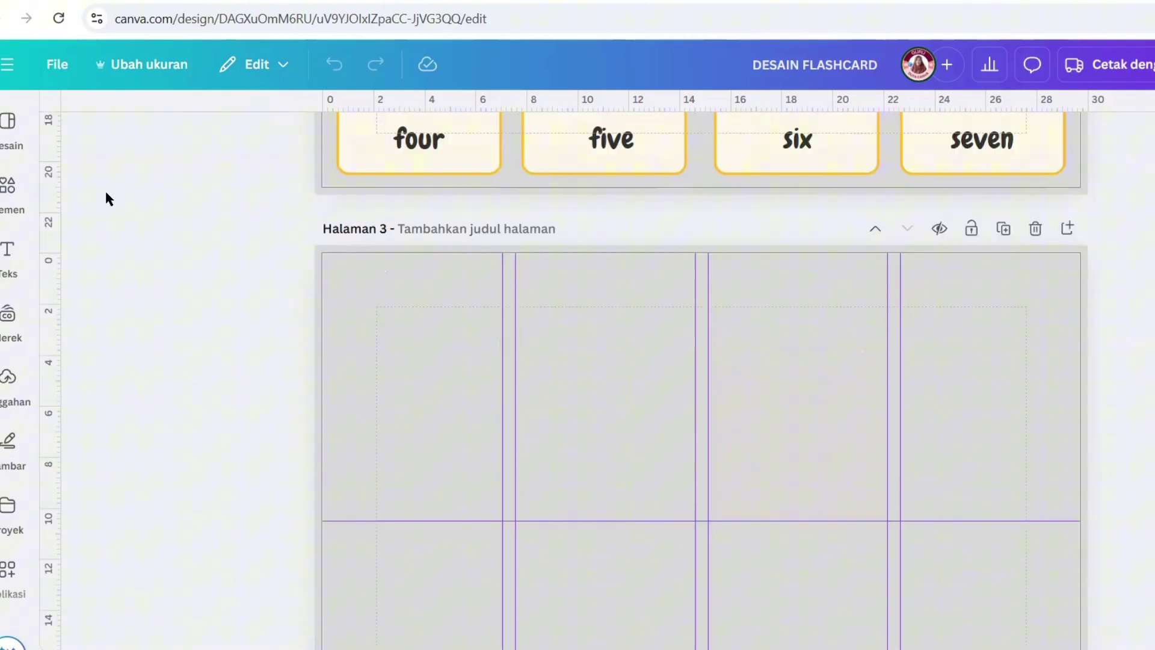
scroll(105, 193, "up", 5)
Step: Leave the flashcard design and return to the Canva home page
left_click(59, 66)
left_click(13, 65)
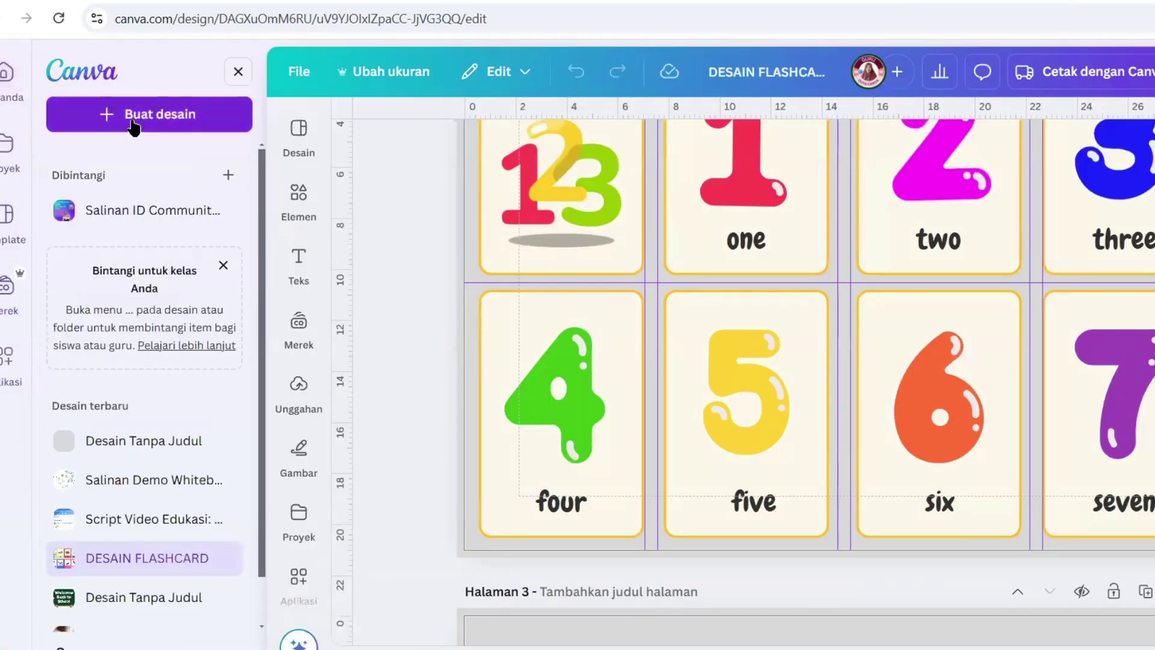
left_click(133, 127)
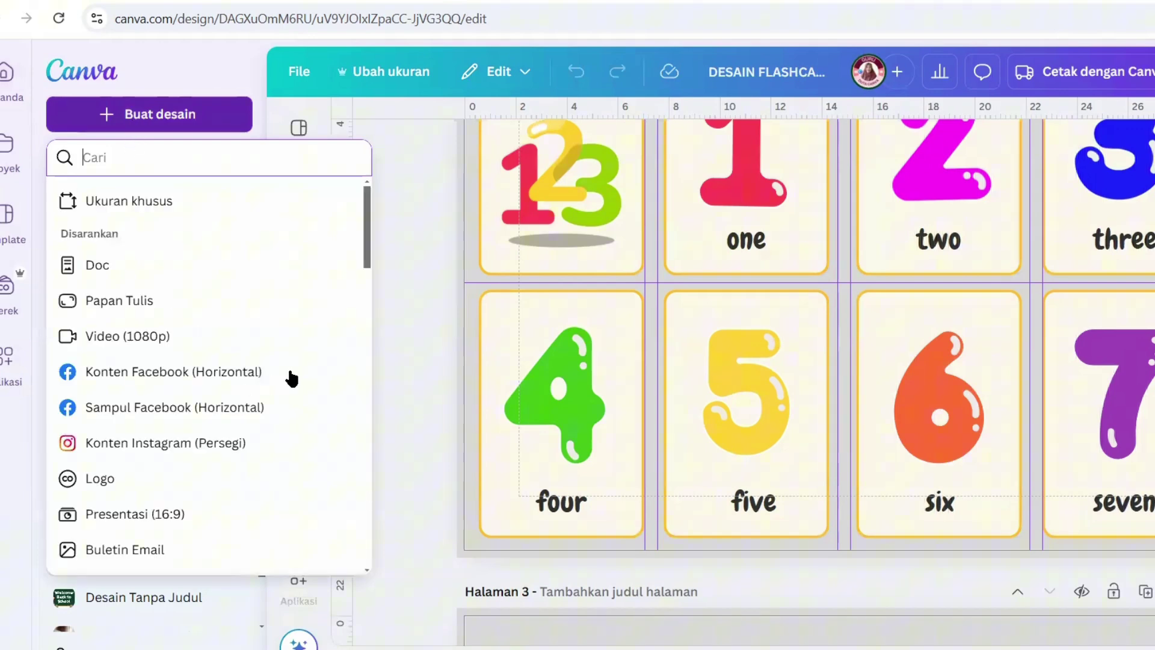
left_click(3, 77)
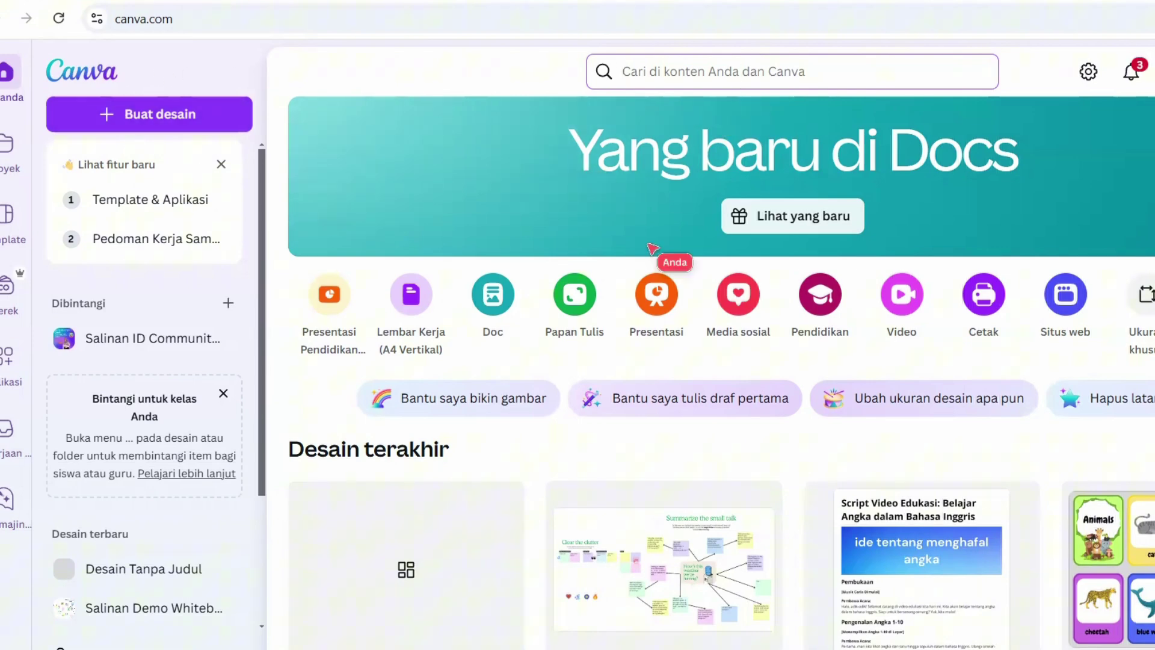
Step: Search Canva for "flashcard hewan"
left_click(681, 76)
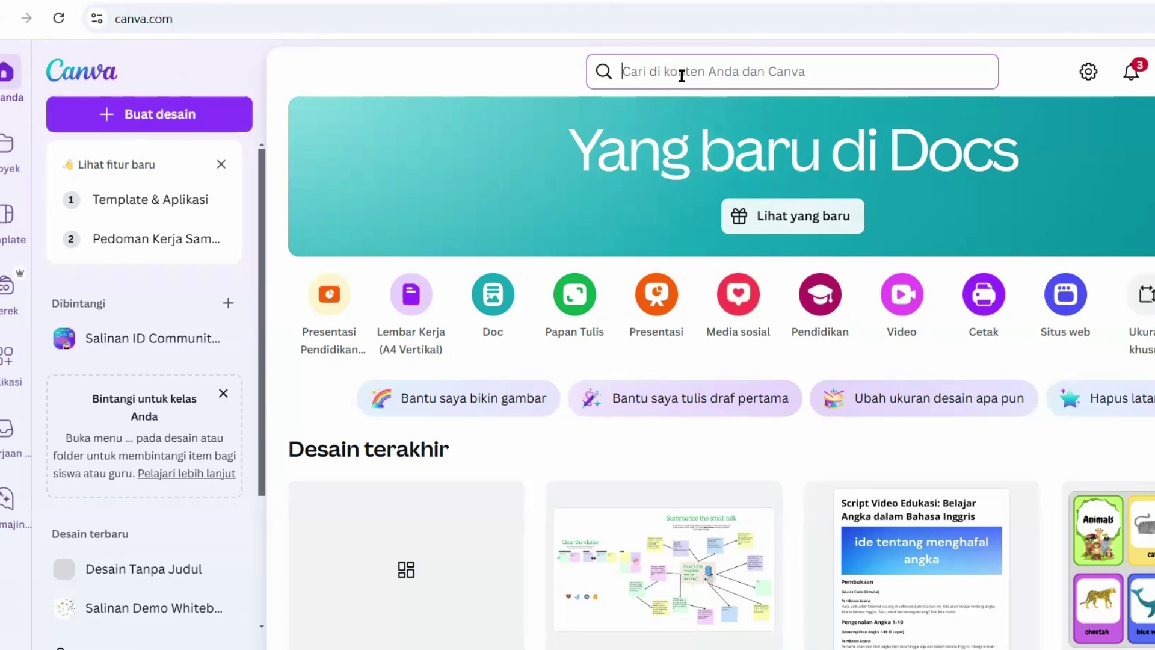
left_click(810, 74)
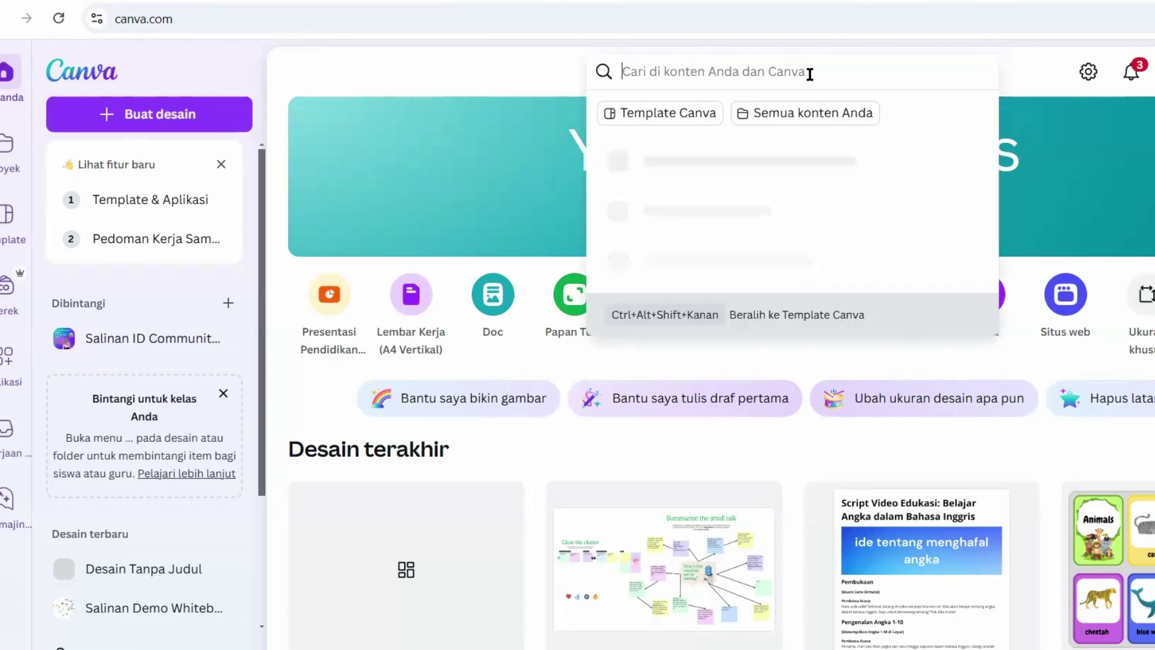
type("flash")
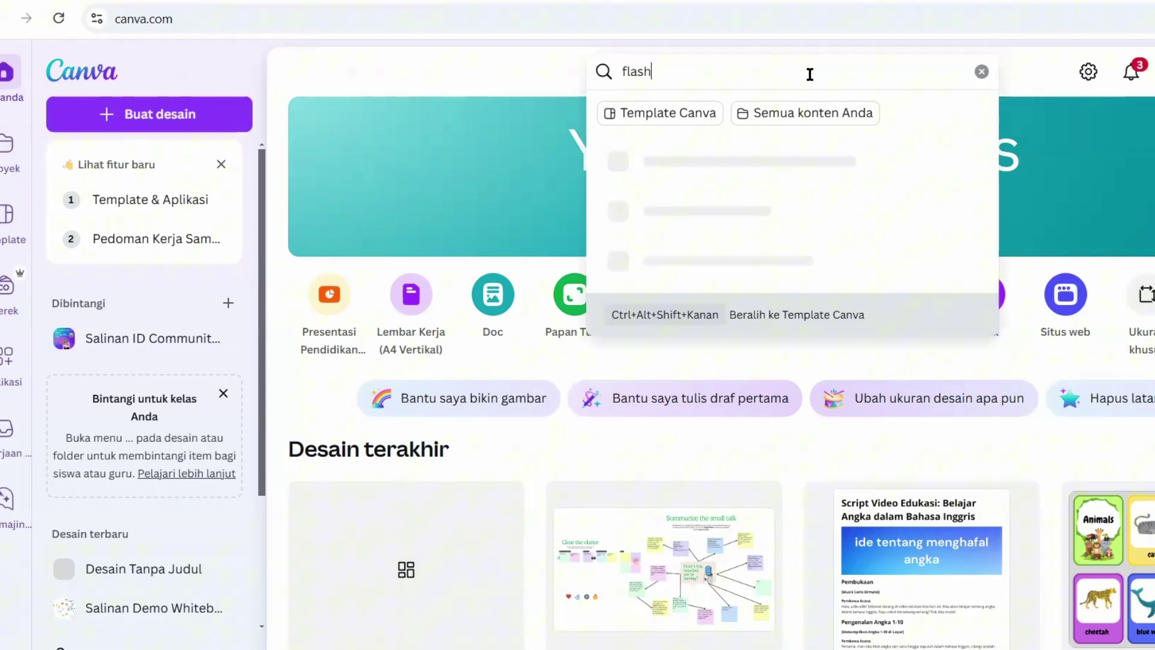
type("card hewan")
key("Return")
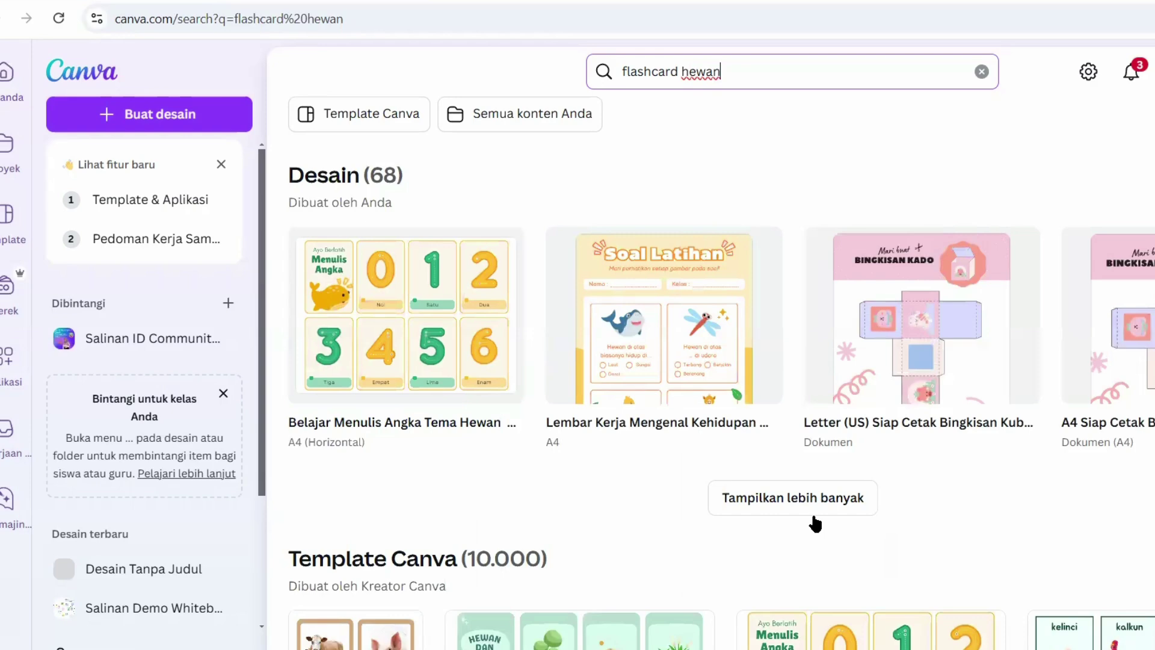
Step: Expand the list of own designs in the search results and limit the results to Template Canva
left_click(815, 524)
scroll(814, 524, "down", 2)
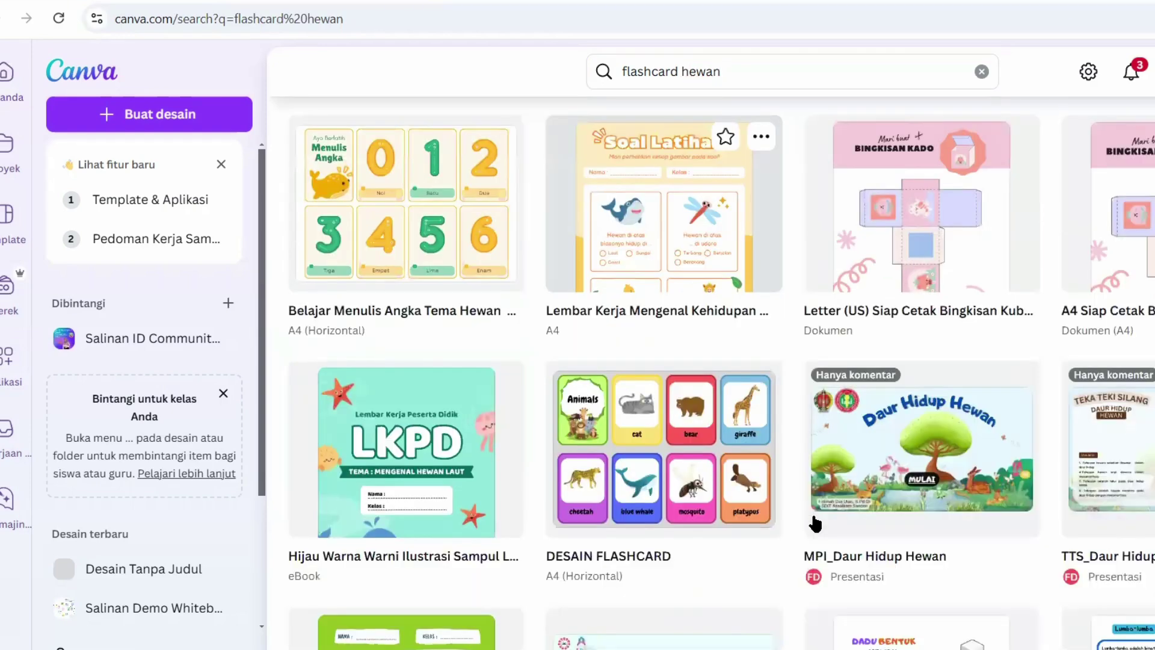
scroll(814, 524, "down", 1)
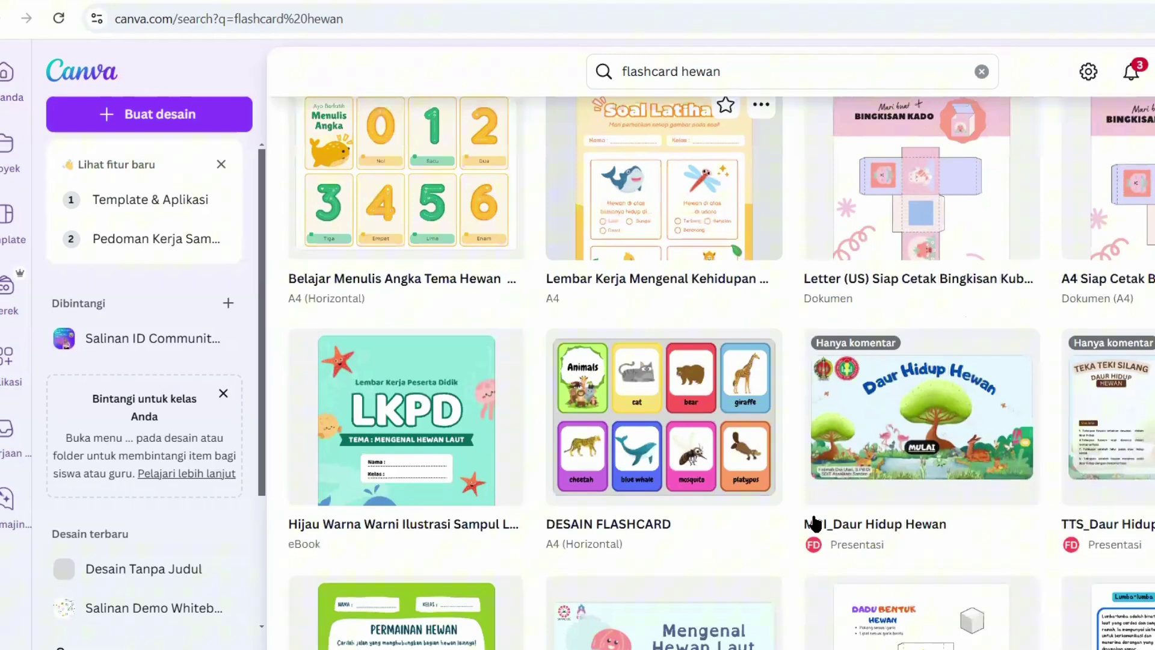
scroll(814, 522, "down", 1)
scroll(815, 524, "up", 3)
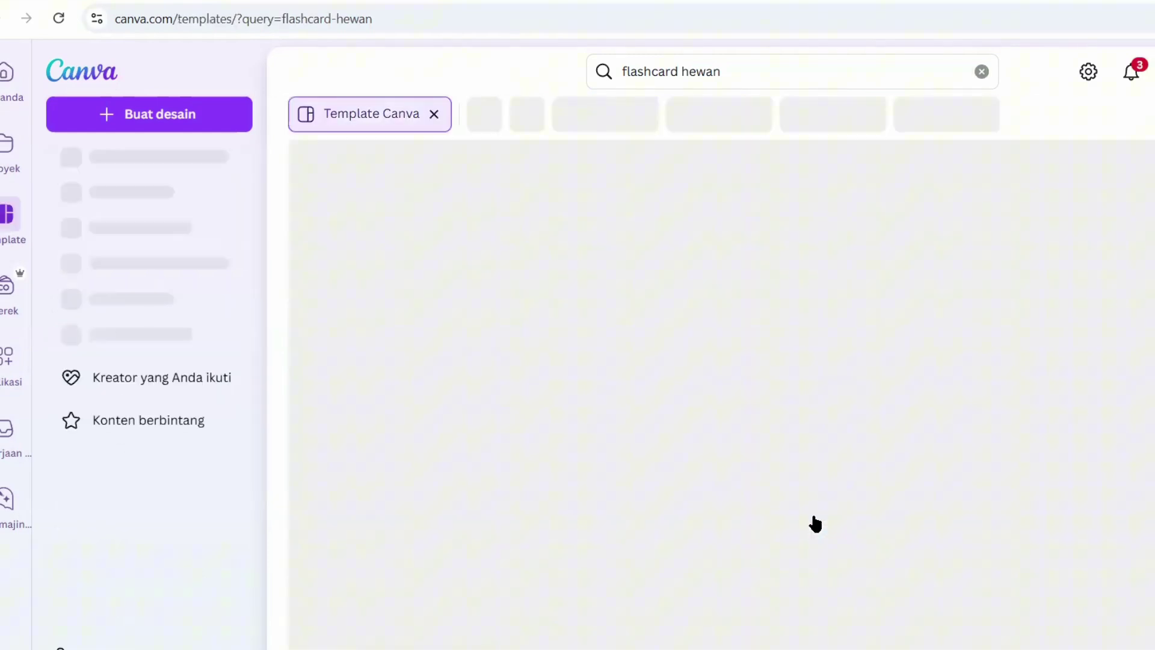
Step: Browse the animal flashcard templates, preview the yellow and green Belajar Menulis Angka Tema Hewan template, and close its preview
scroll(814, 523, "down", 2)
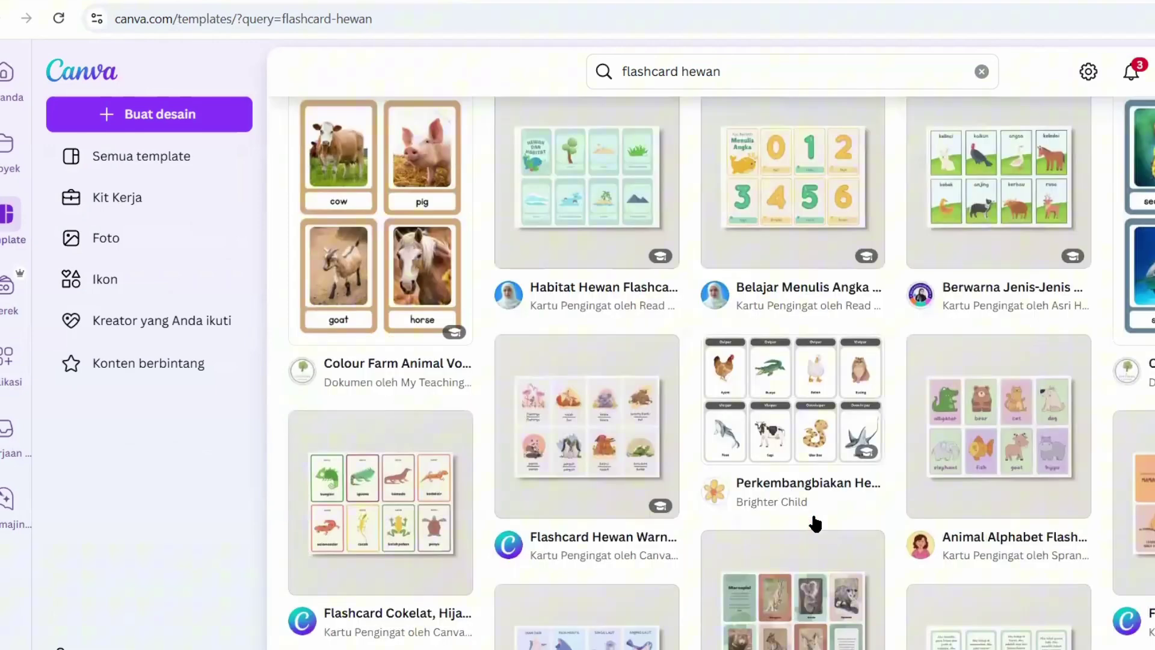
mouse_move(814, 523)
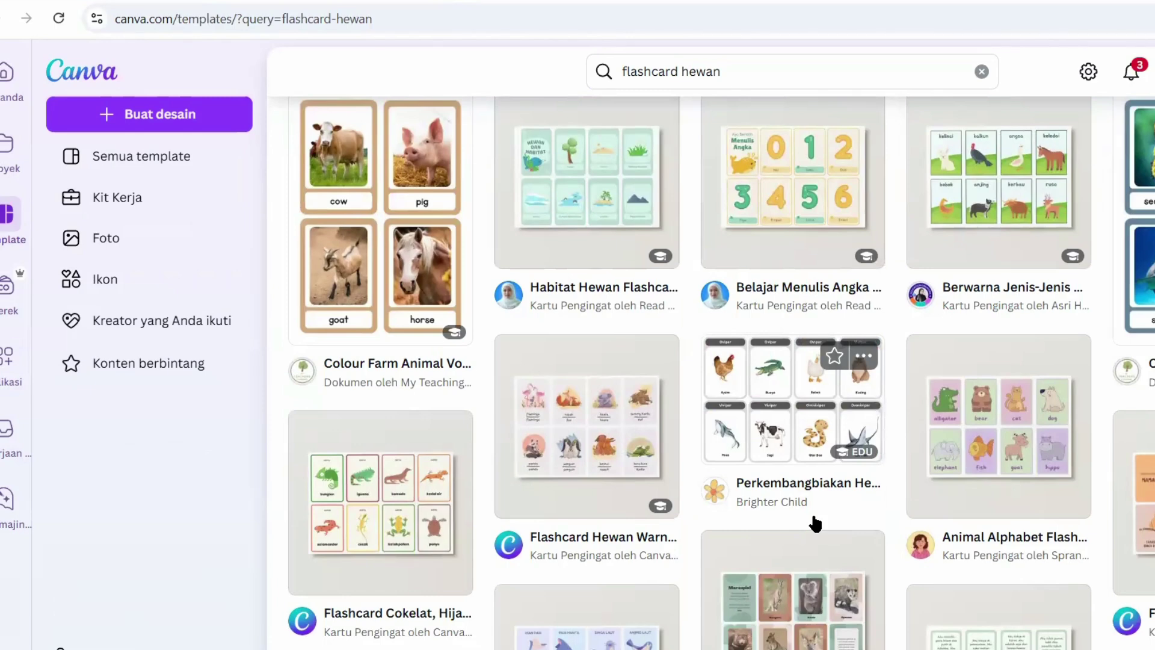
scroll(768, 276, "up", 2)
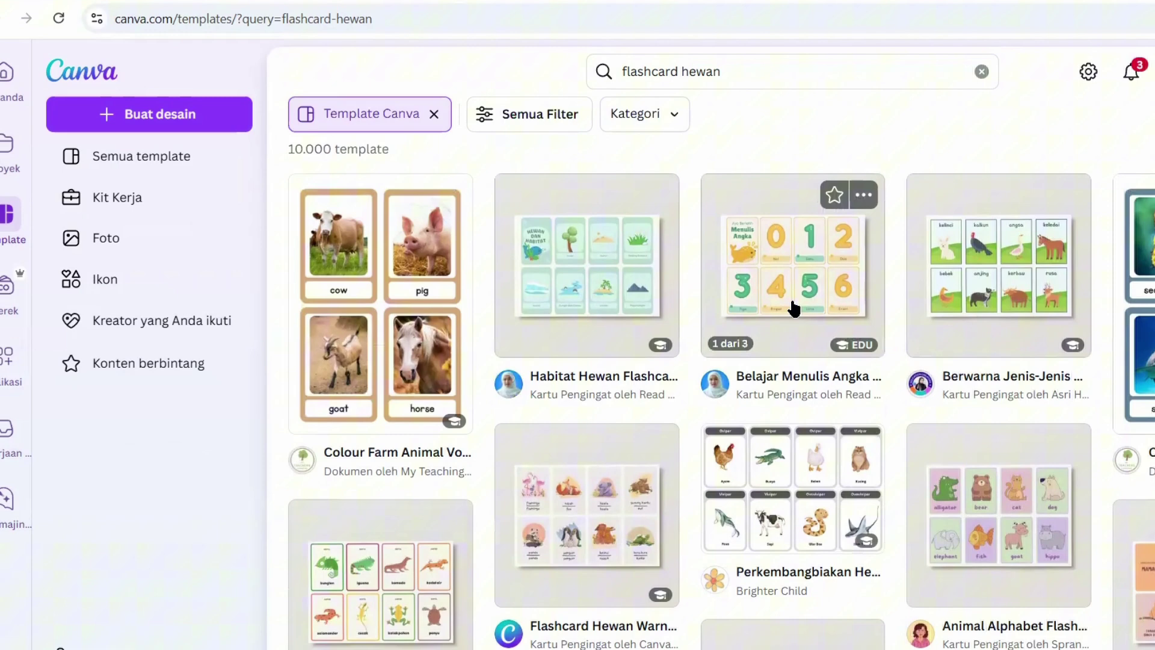
scroll(792, 303, "down", 1)
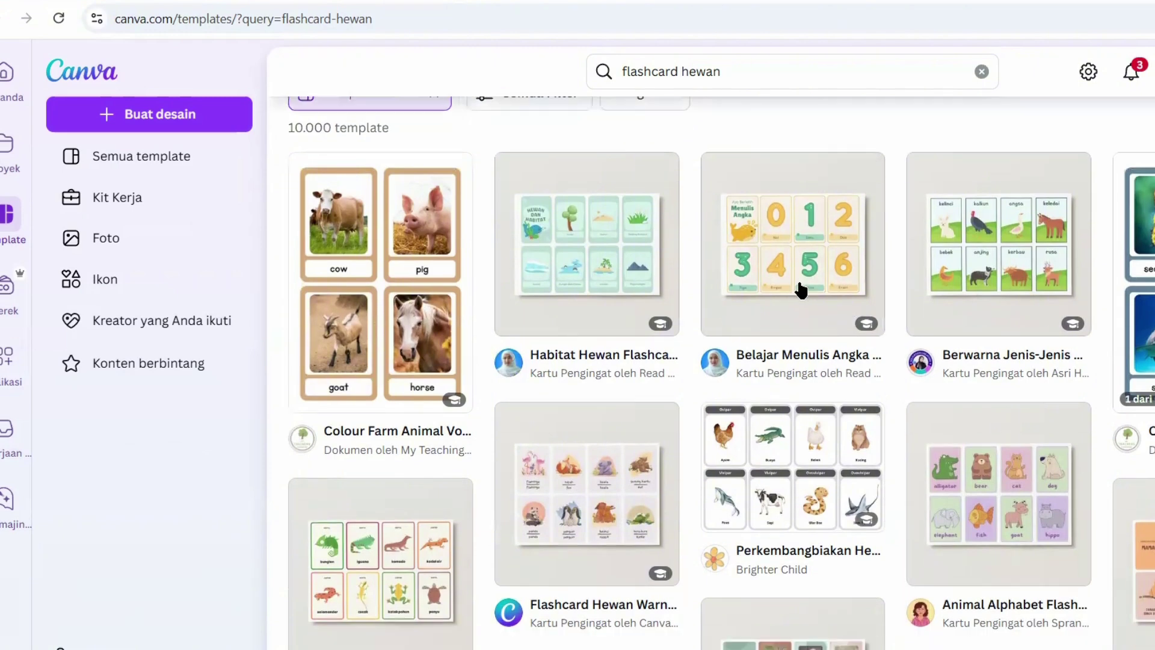
scroll(801, 287, "up", 1)
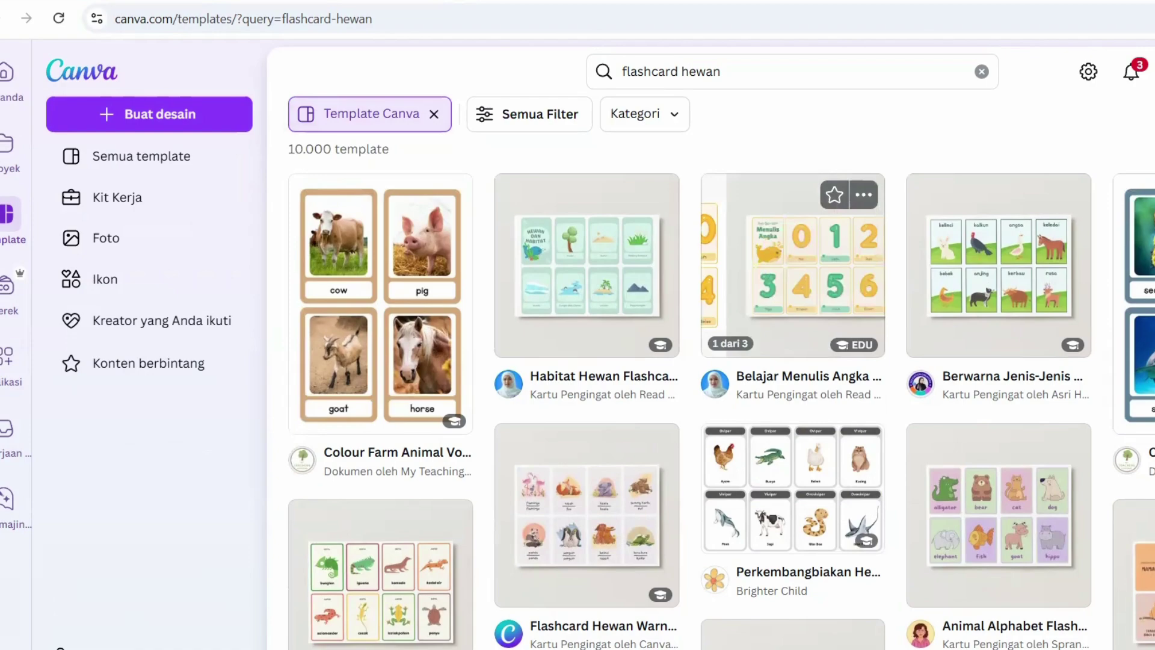
left_click(793, 264)
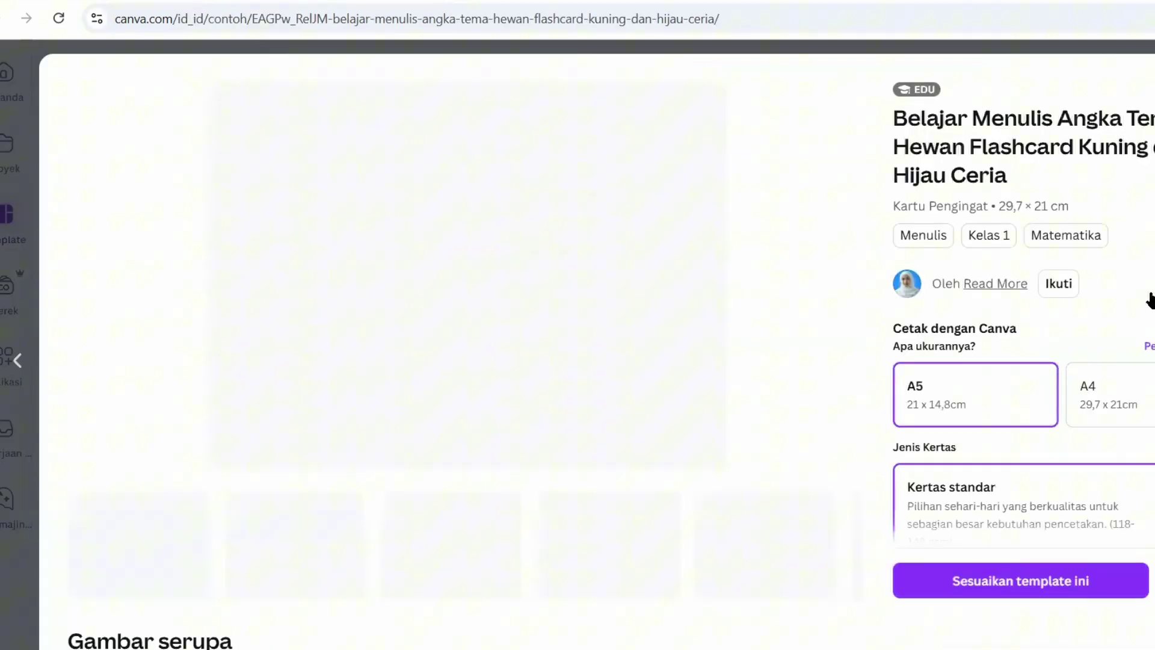
key("Escape")
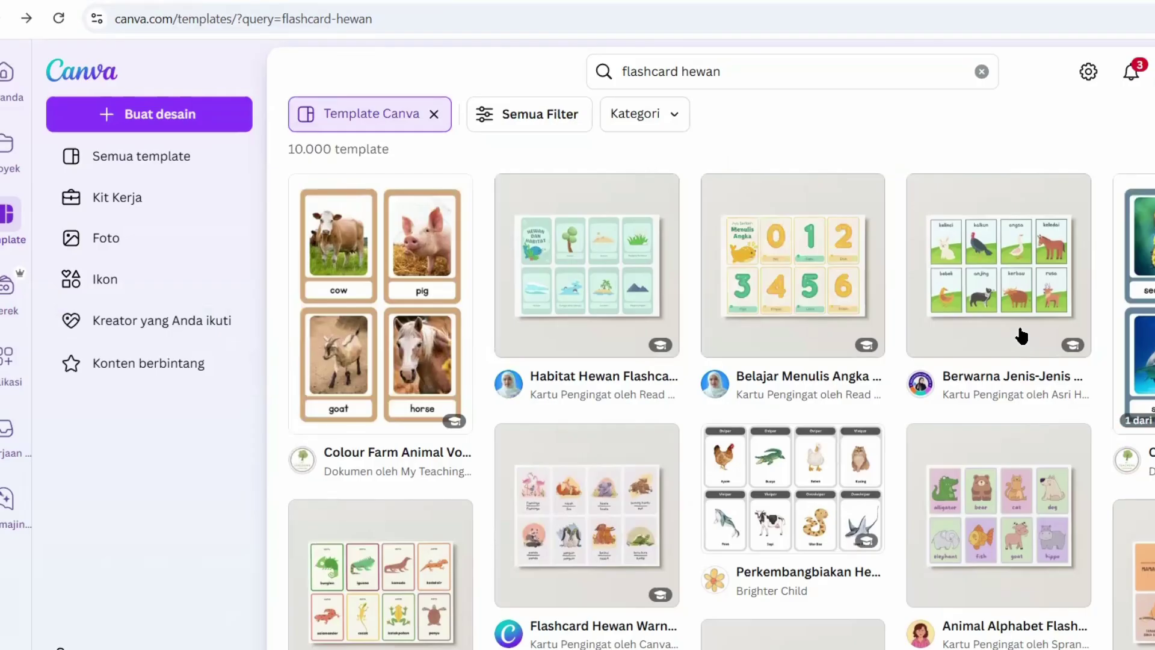
Step: Create a design from the Colorful Illustrative Dinosaurs Flashcard template and add a blank page after page 1
mouse_move(1020, 336)
scroll(1020, 336, "down", 10)
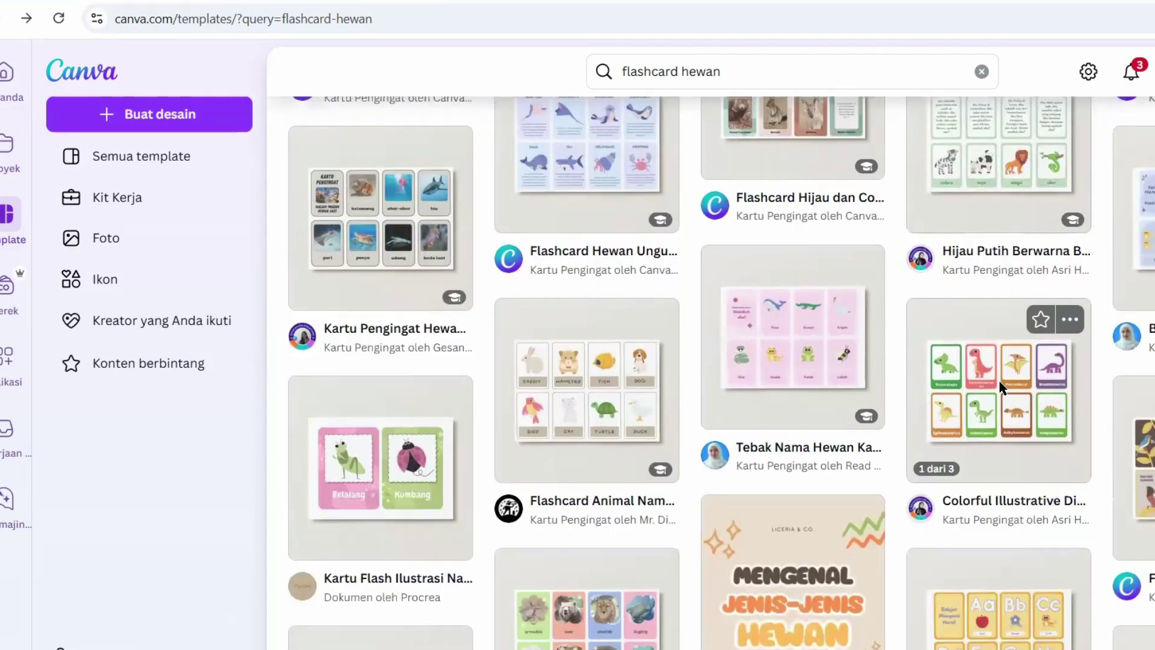
left_click(1001, 387)
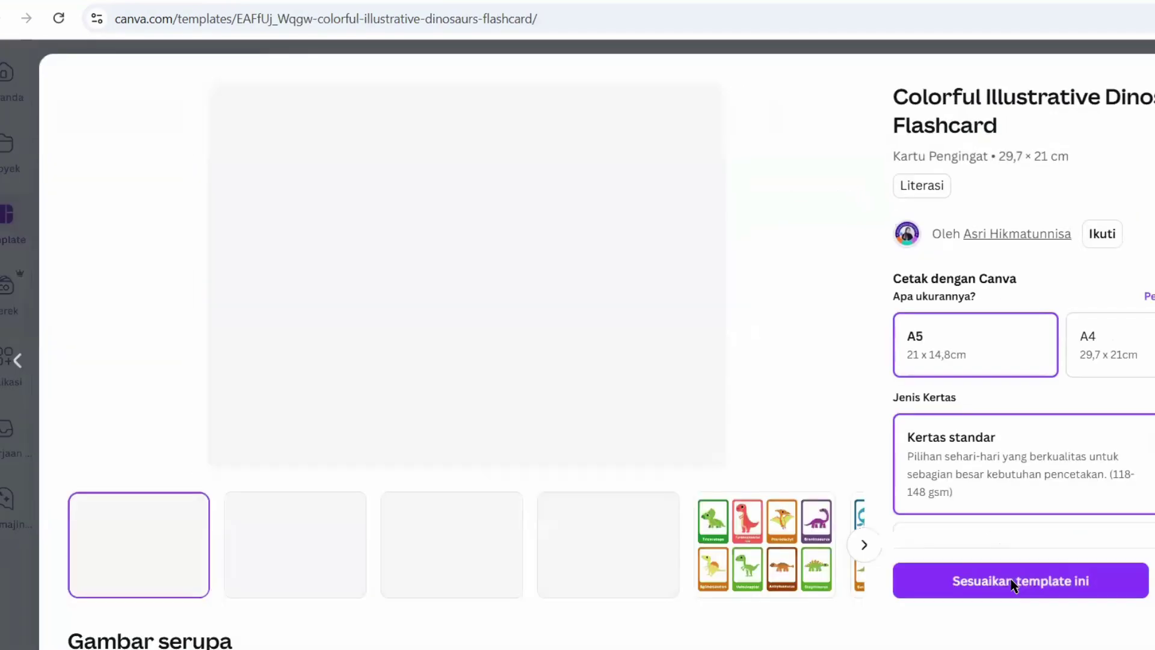
left_click(1010, 579)
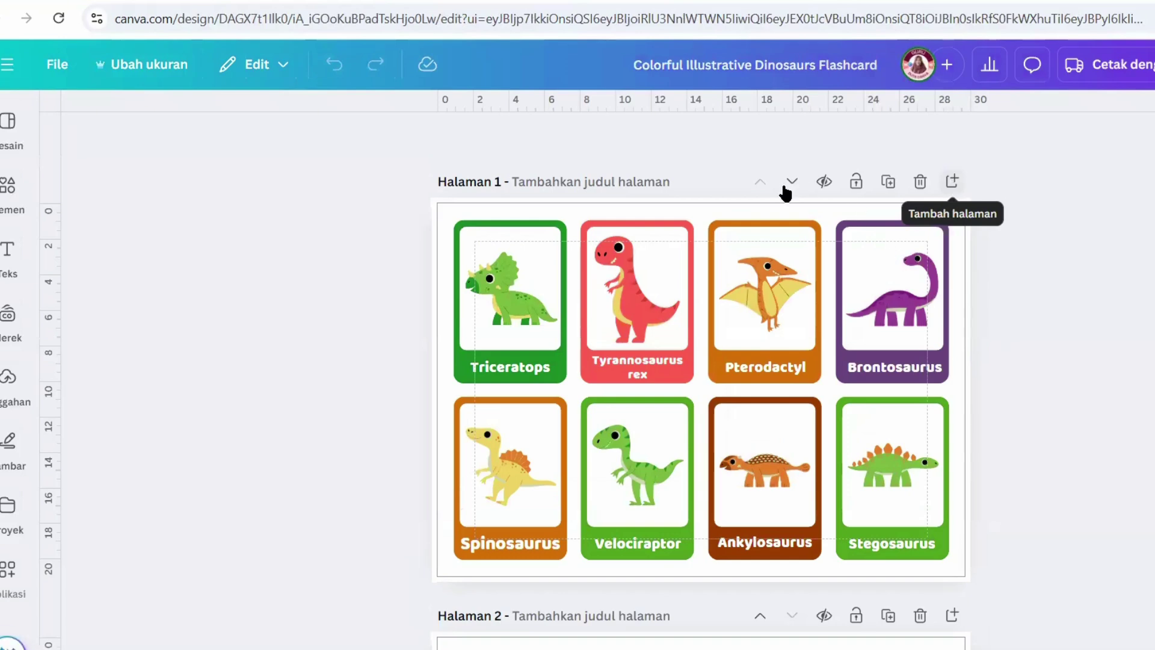
left_click(951, 181)
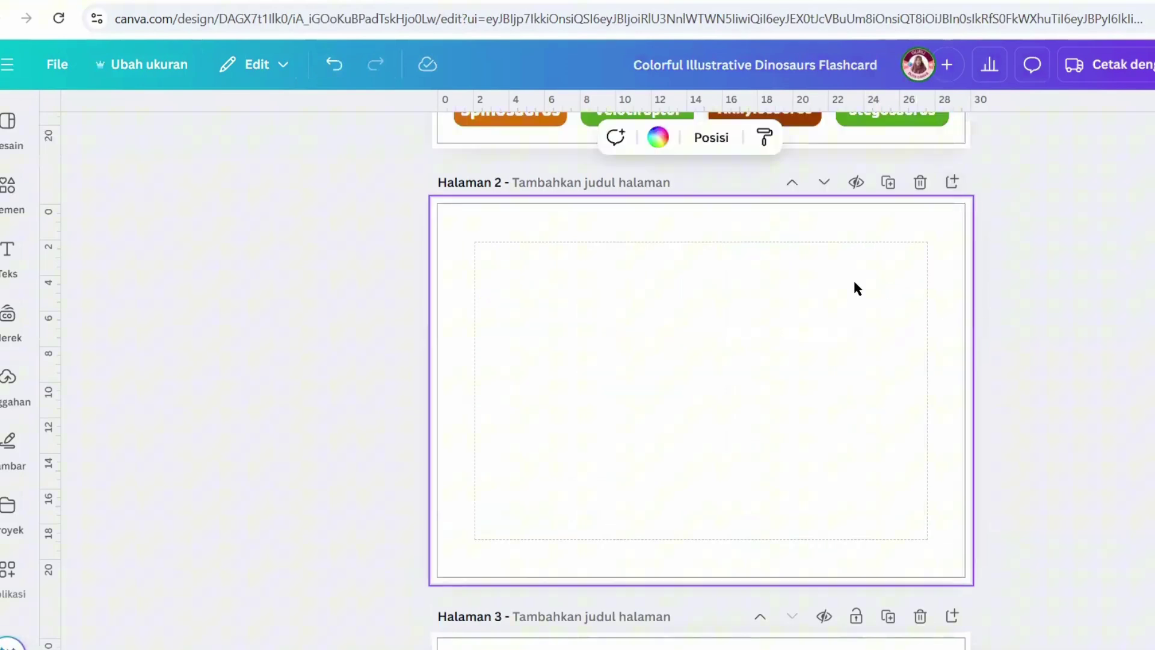
Step: Move the blank page up so it becomes page 1, ahead of the dinosaur flashcards
left_click(791, 182)
scroll(671, 163, "down", 5)
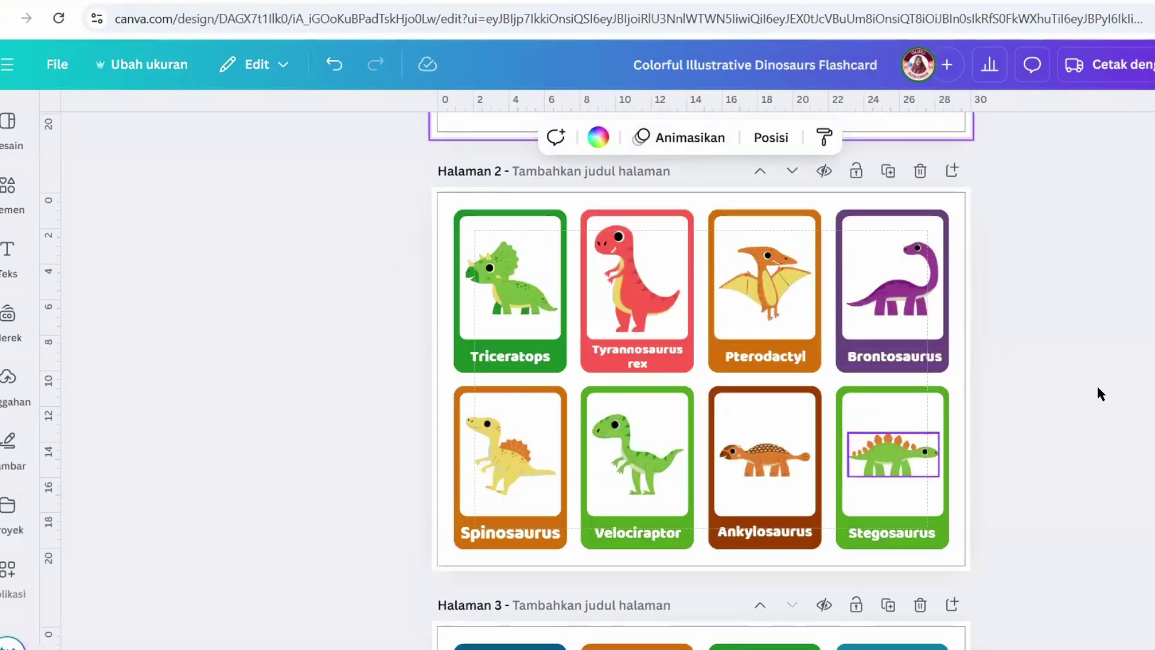
scroll(1096, 383, "up", 7)
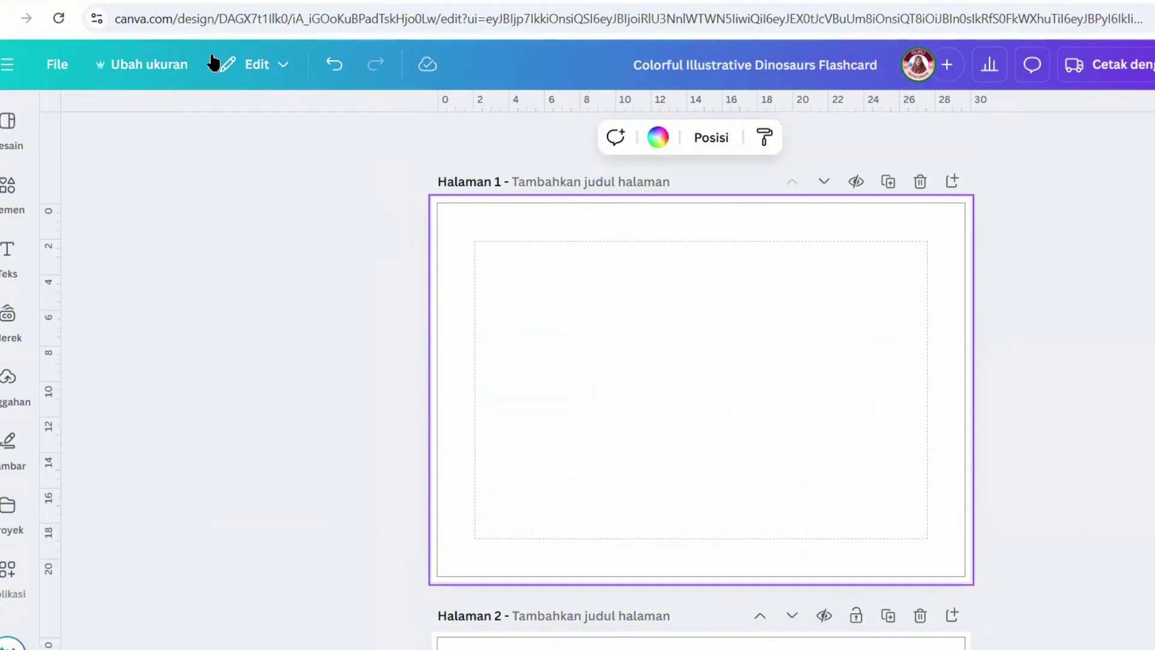
Step: Add custom guides to the blank page with 4 columns, a 0.5 cm column gap and 2 rows
left_click(58, 65)
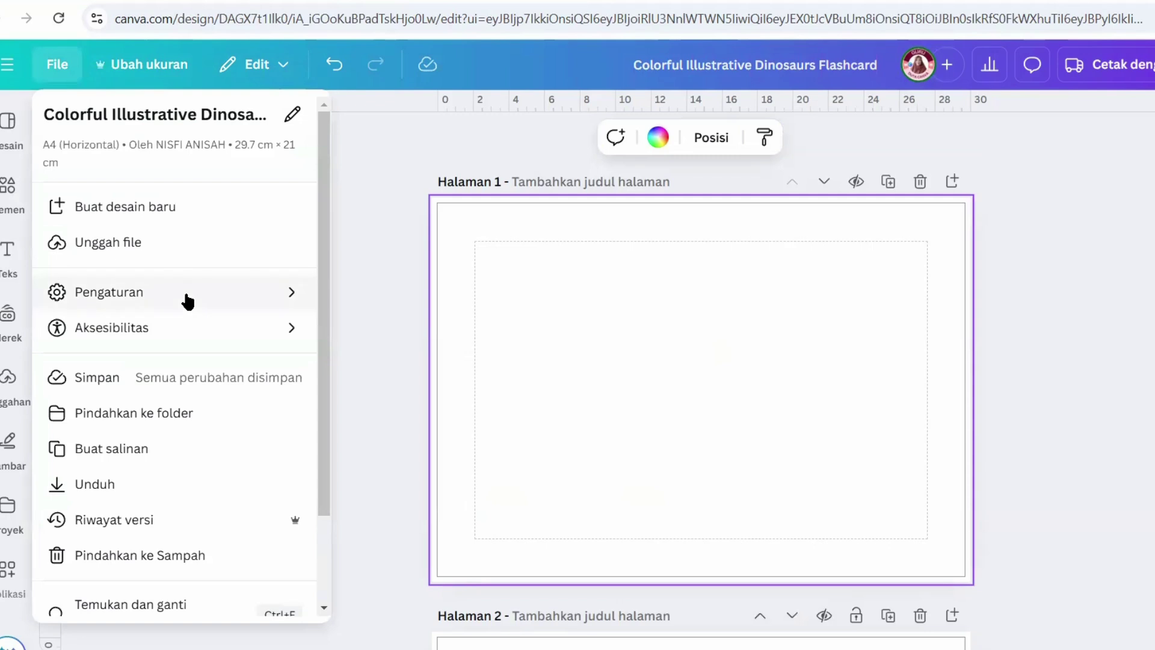
mouse_move(316, 304)
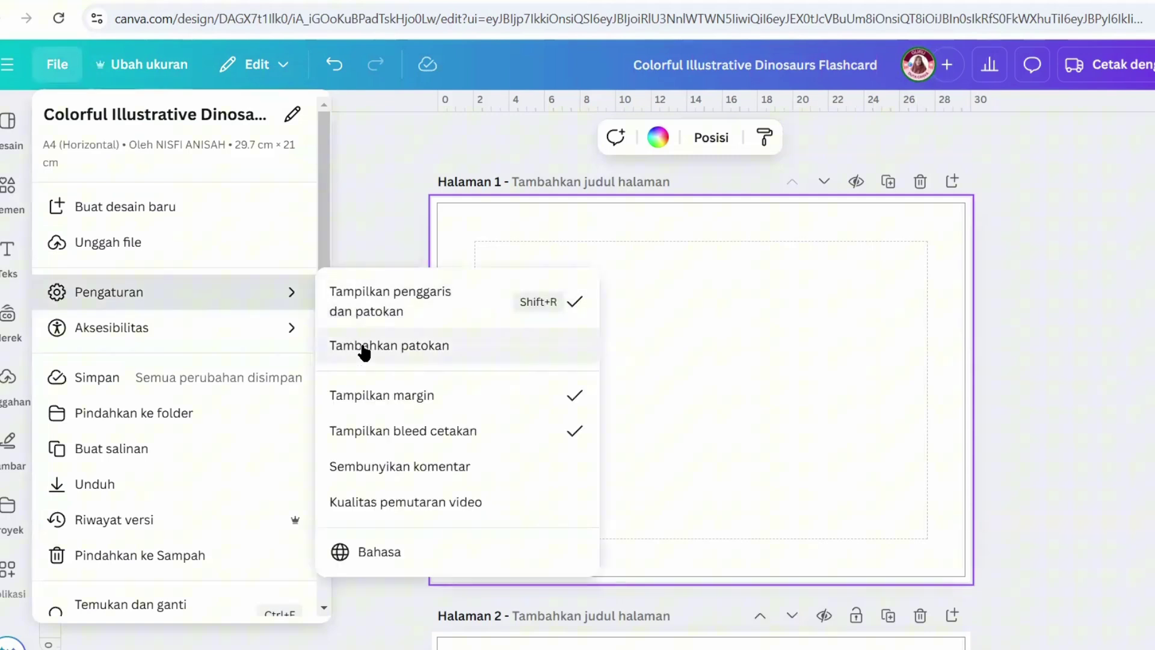
left_click(364, 348)
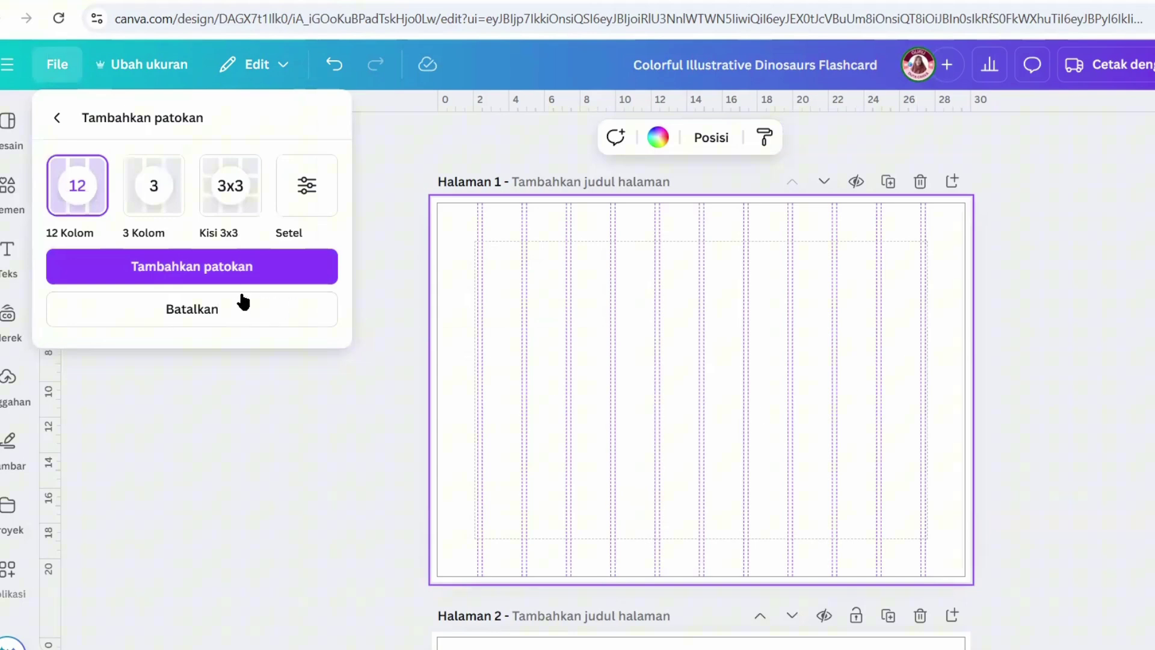
left_click(324, 193)
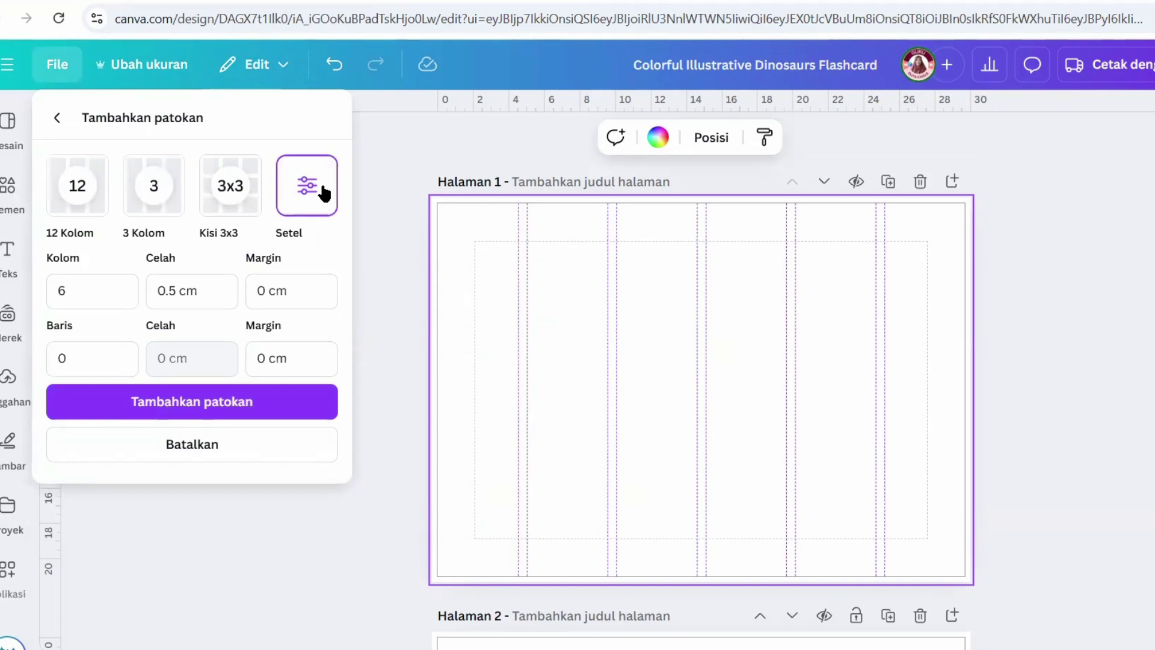
left_click(65, 291)
left_click(67, 291)
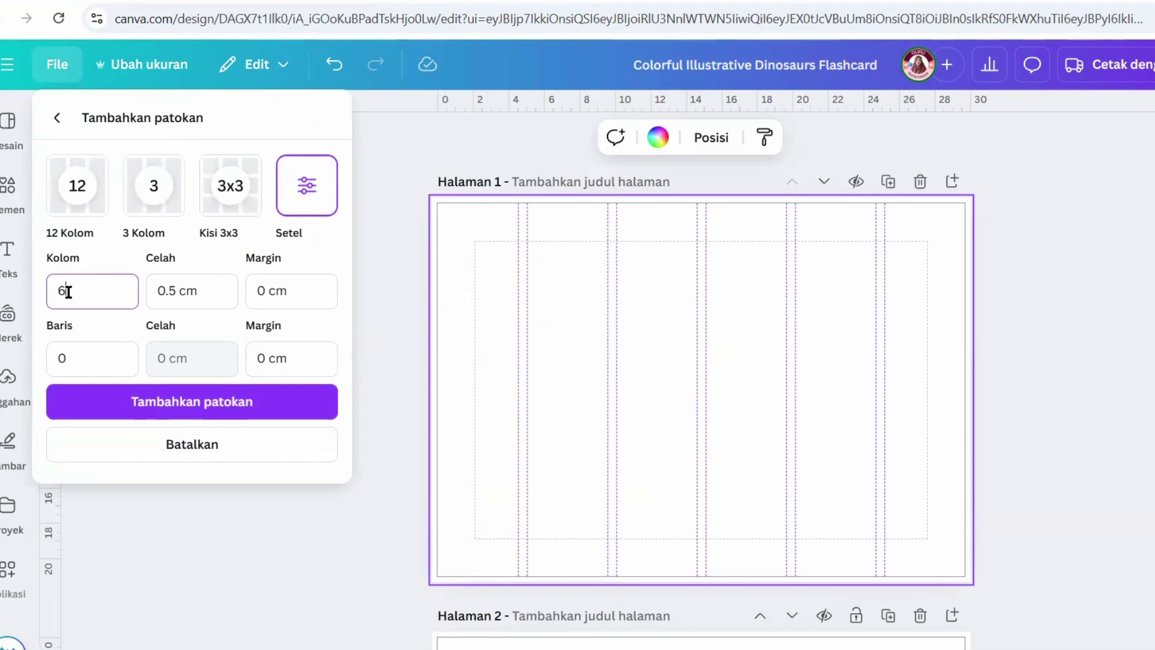
key("BackSpace")
left_click(84, 355)
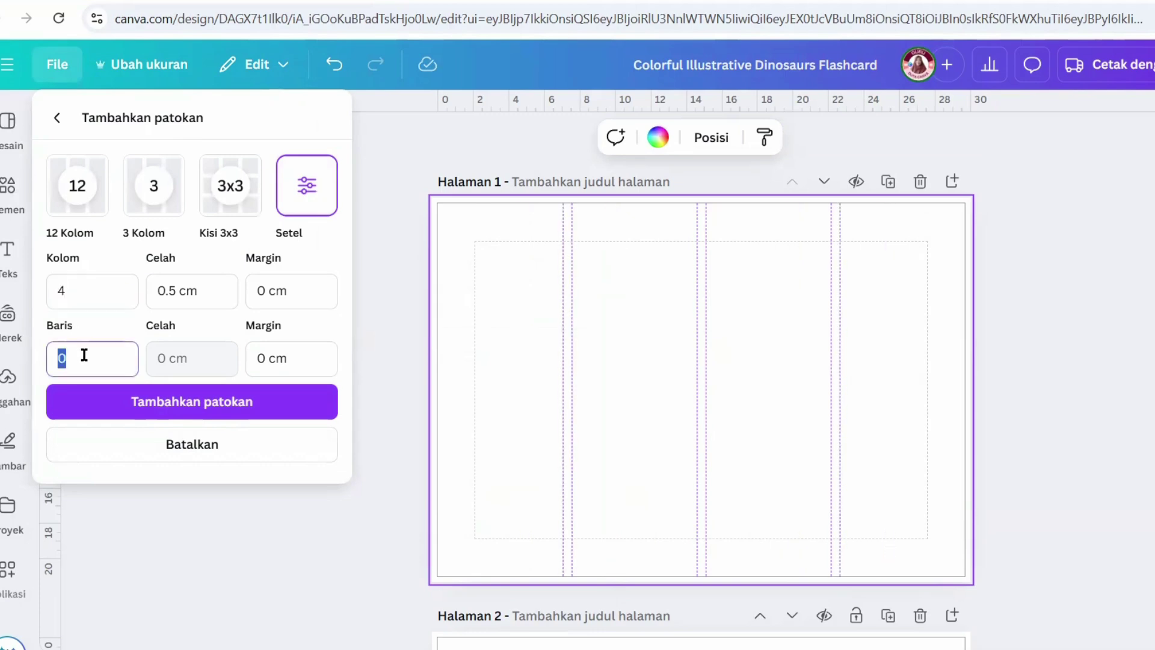
type("2")
left_click(153, 407)
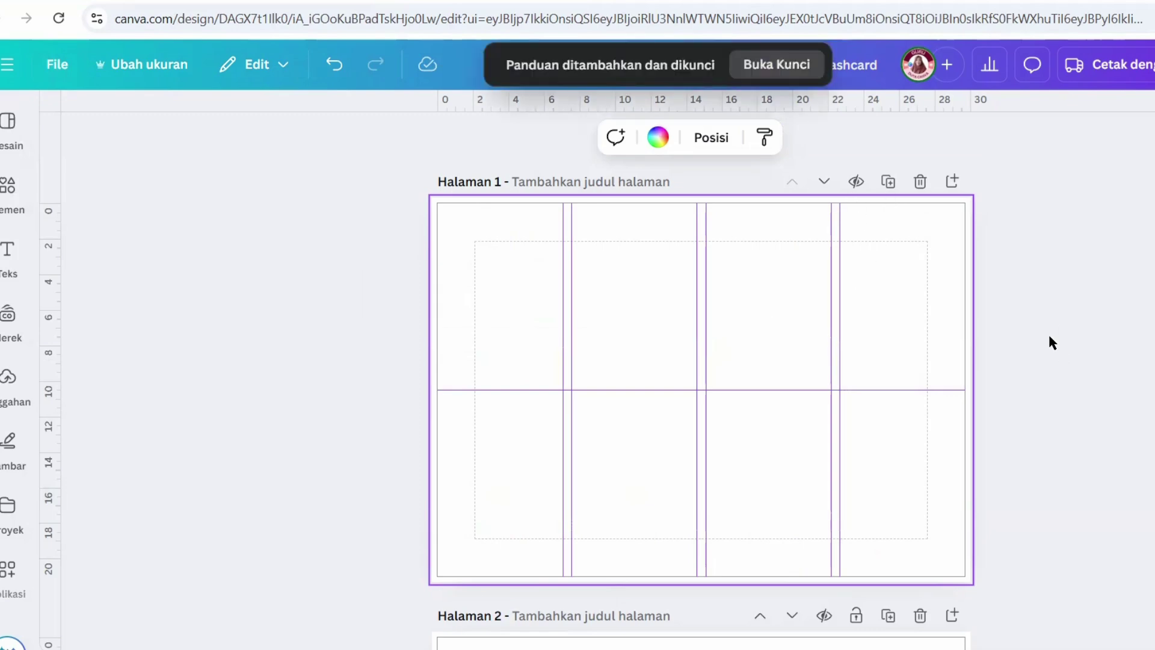
Step: Insert a rounded square on page 1 and fit it to the column width in the upper-left grid cell
scroll(1049, 337, "down", 8)
scroll(1049, 336, "up", 5)
scroll(1049, 336, "down", 4)
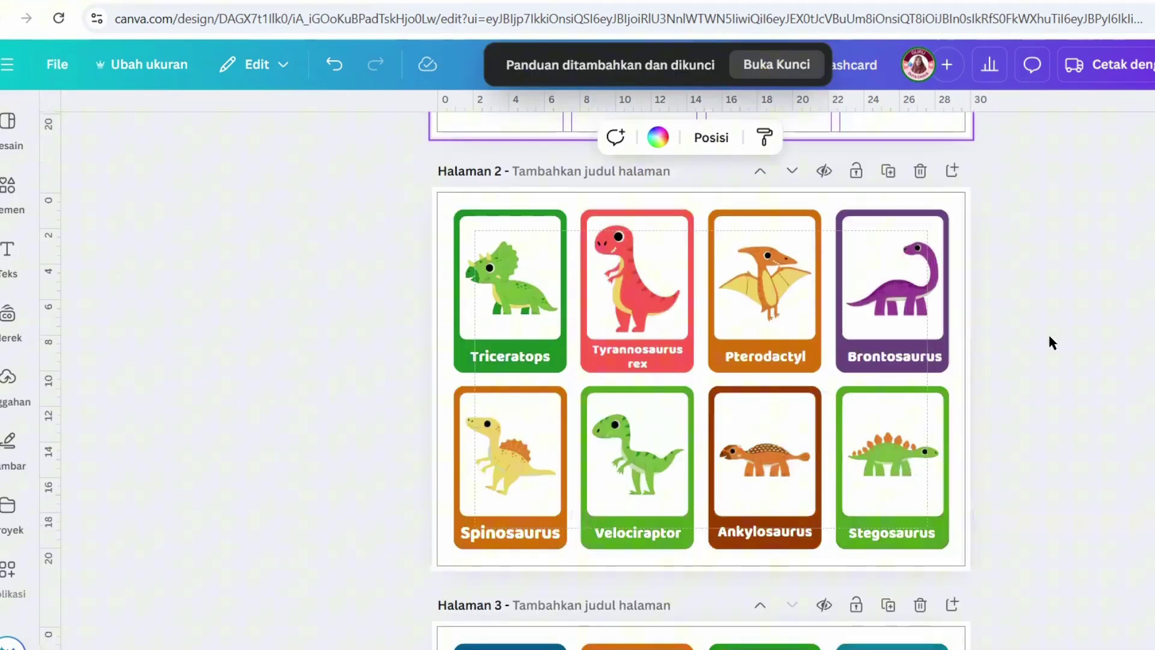
scroll(1049, 336, "up", 4)
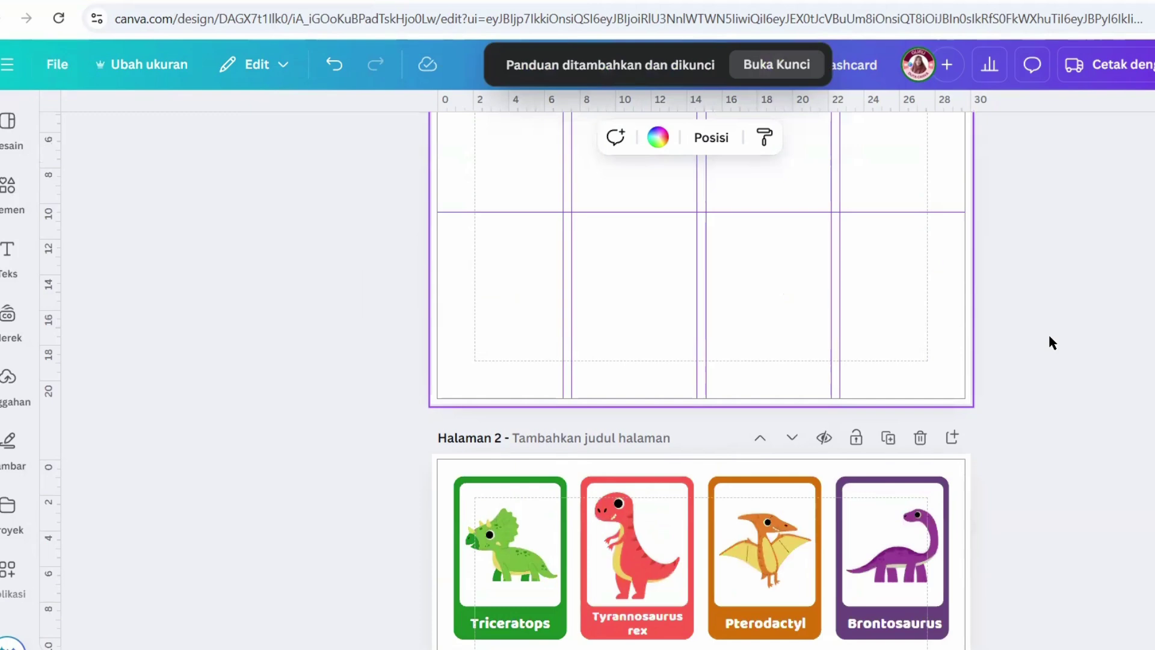
scroll(1048, 341, "up", 3)
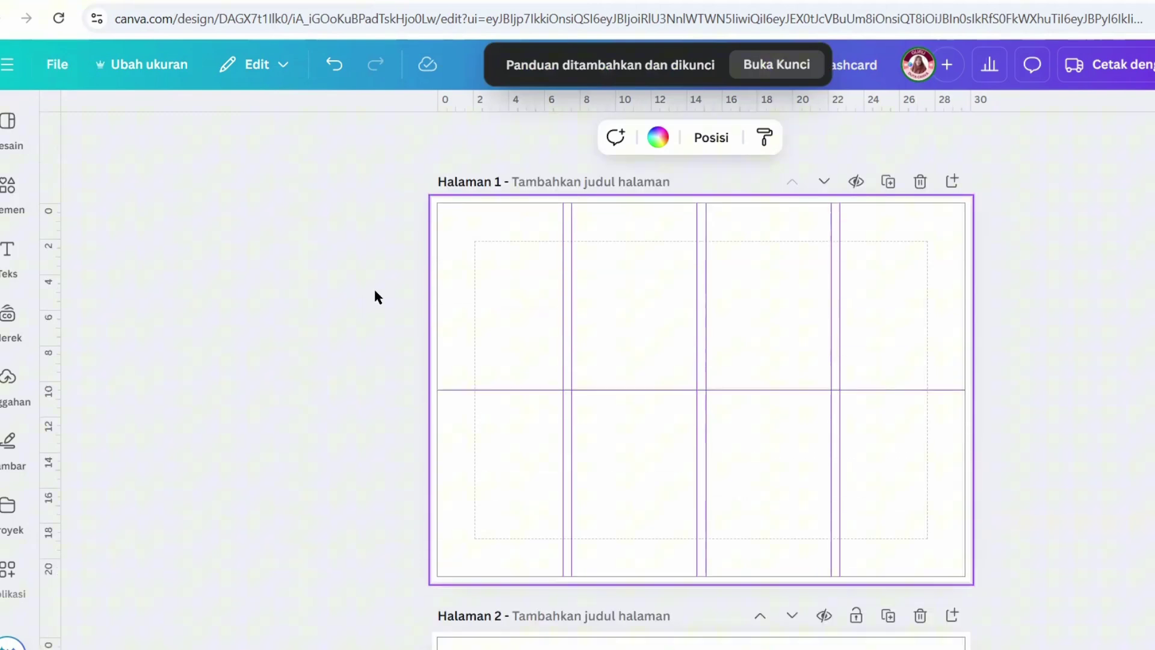
left_click(10, 187)
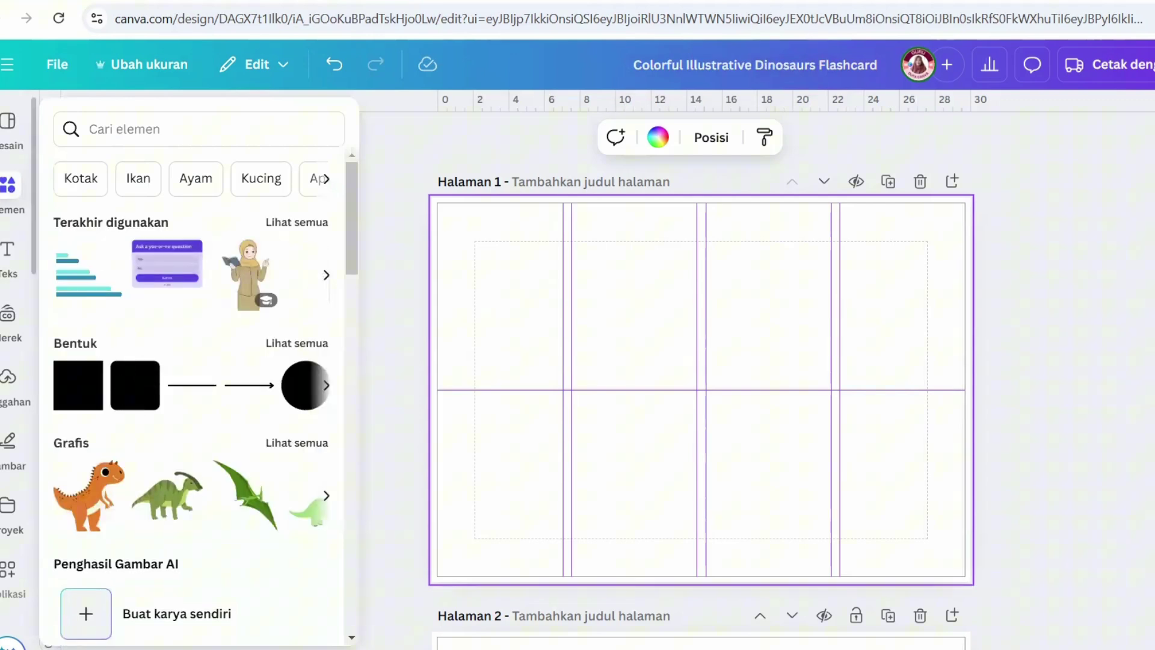
left_click(129, 385)
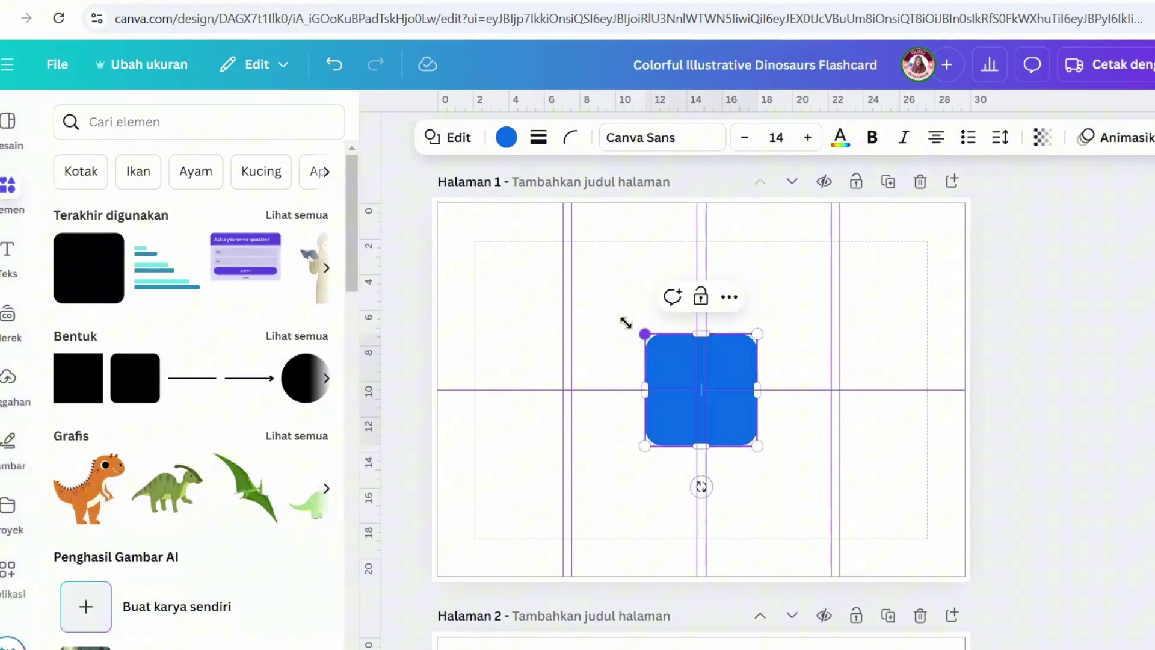
left_click_drag(625, 323, 580, 280)
left_click_drag(755, 366, 536, 307)
left_click(825, 399)
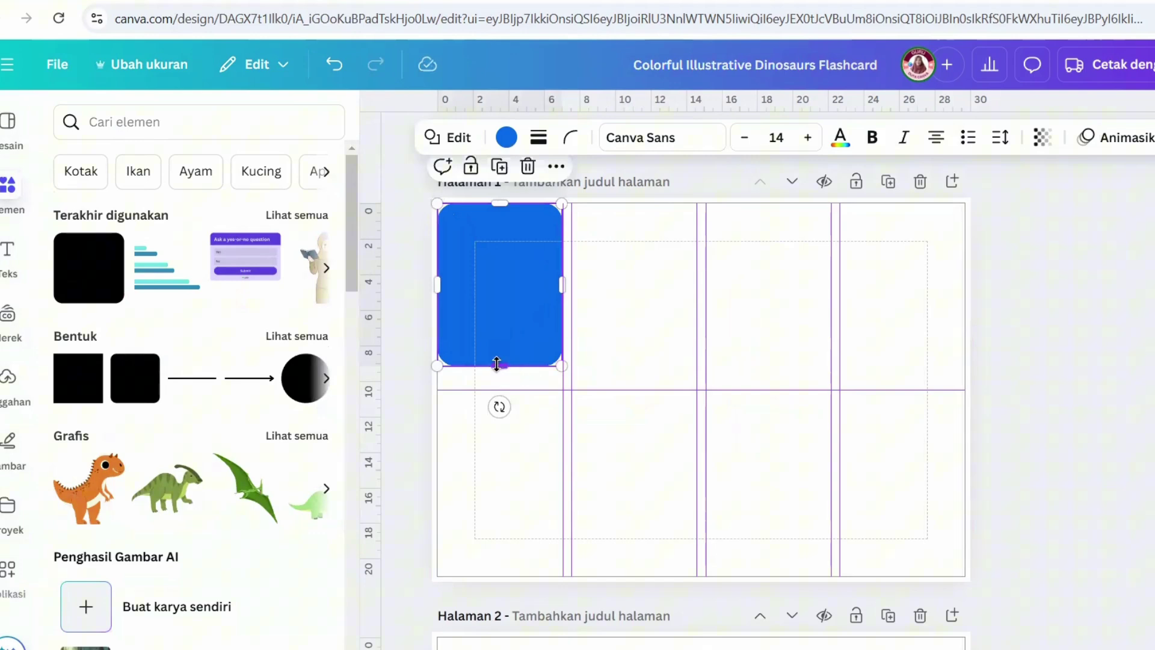
Step: Stretch the blue card to about 10 cm tall, narrow it slightly and shift it toward the first column guide
left_click_drag(496, 364, 525, 378)
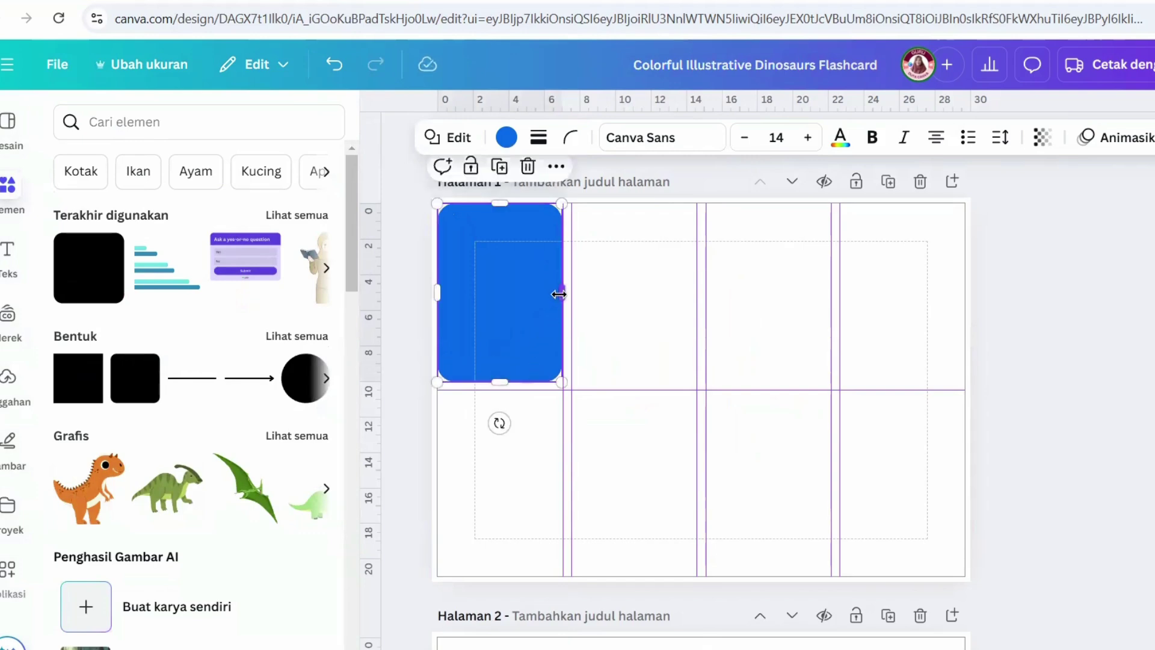
left_click_drag(559, 294, 556, 292)
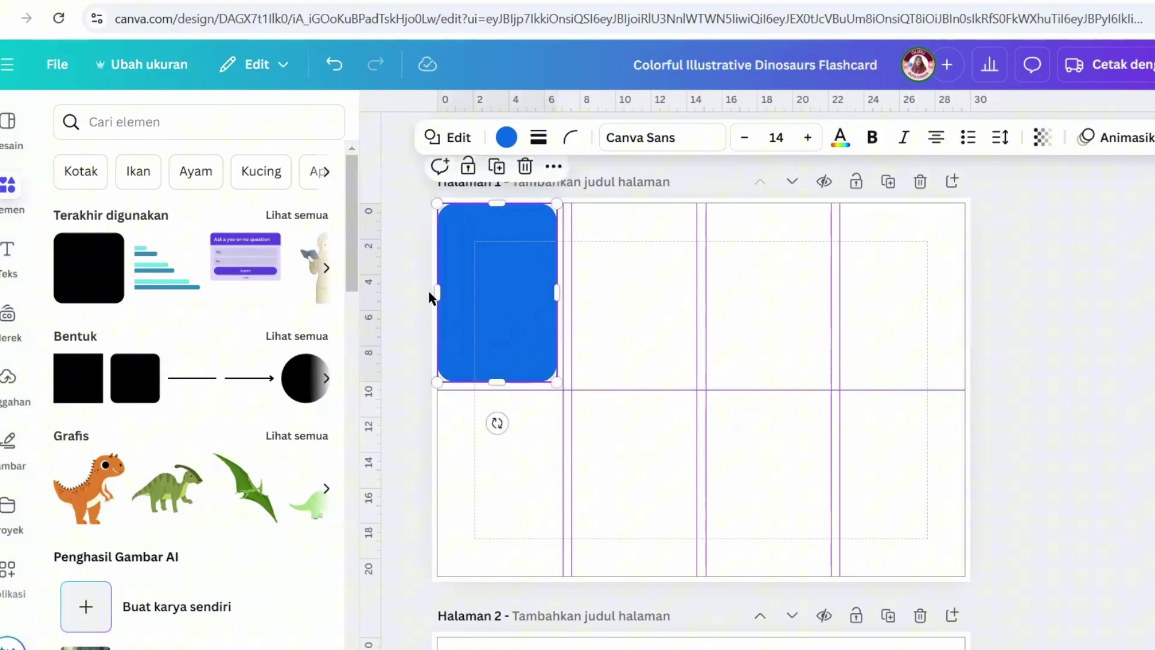
left_click_drag(438, 292, 438, 289)
left_click(626, 323)
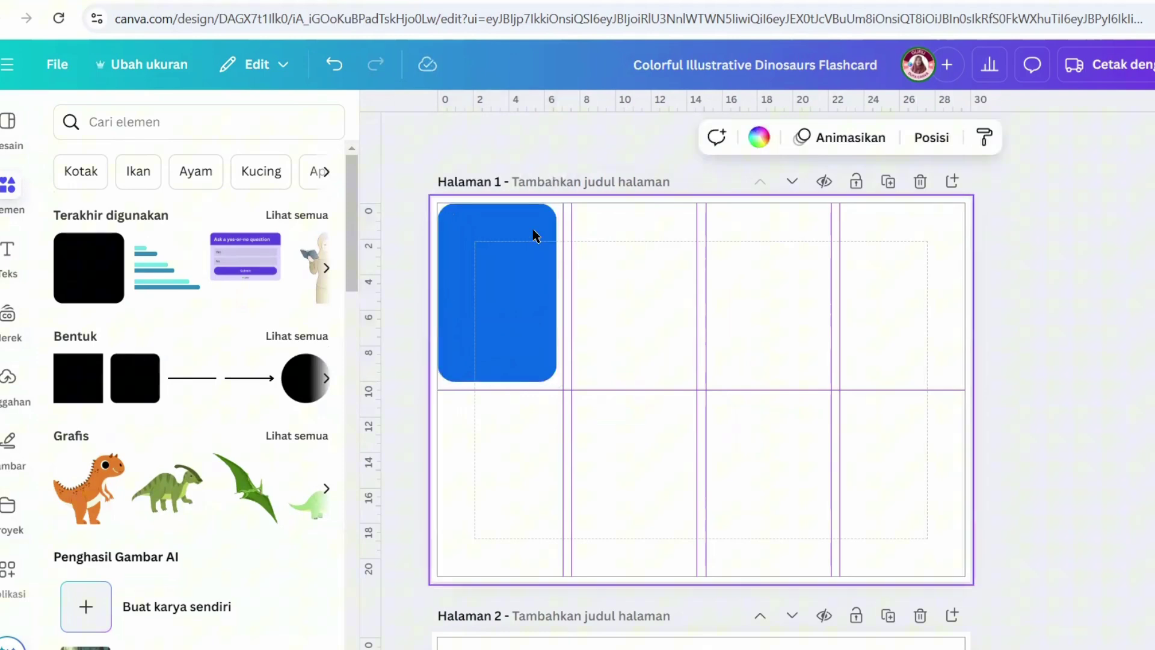
left_click(531, 239)
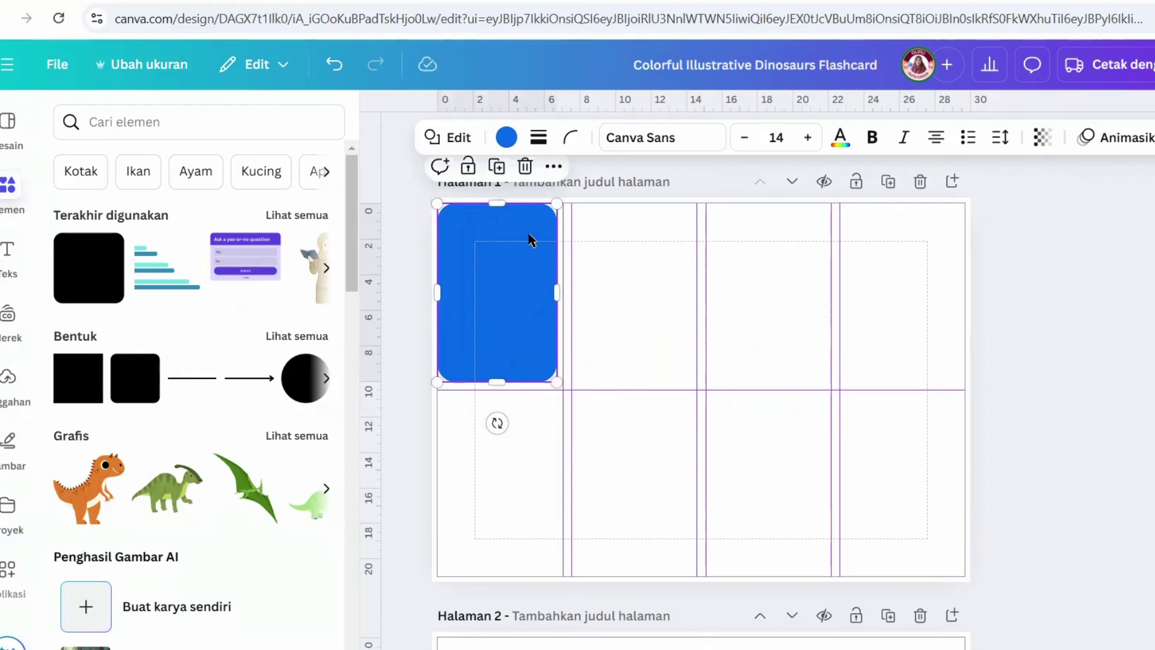
left_click_drag(531, 240, 531, 239)
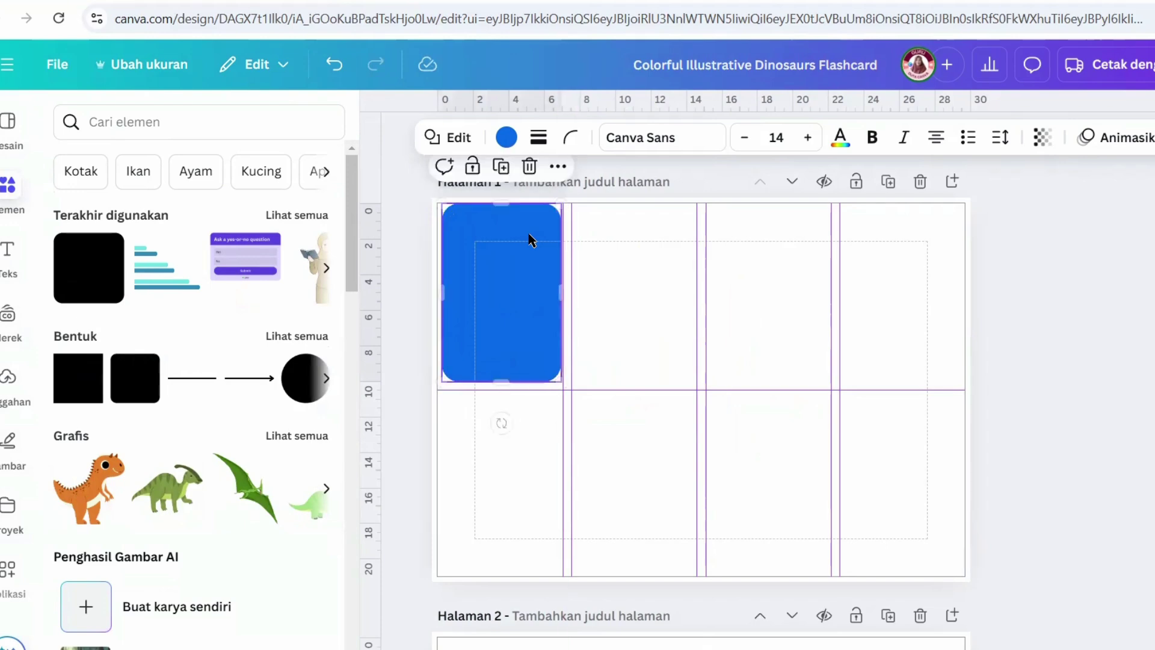
Step: Fill the card with a light pink tint based on the document's red #FF5C50
left_click(506, 137)
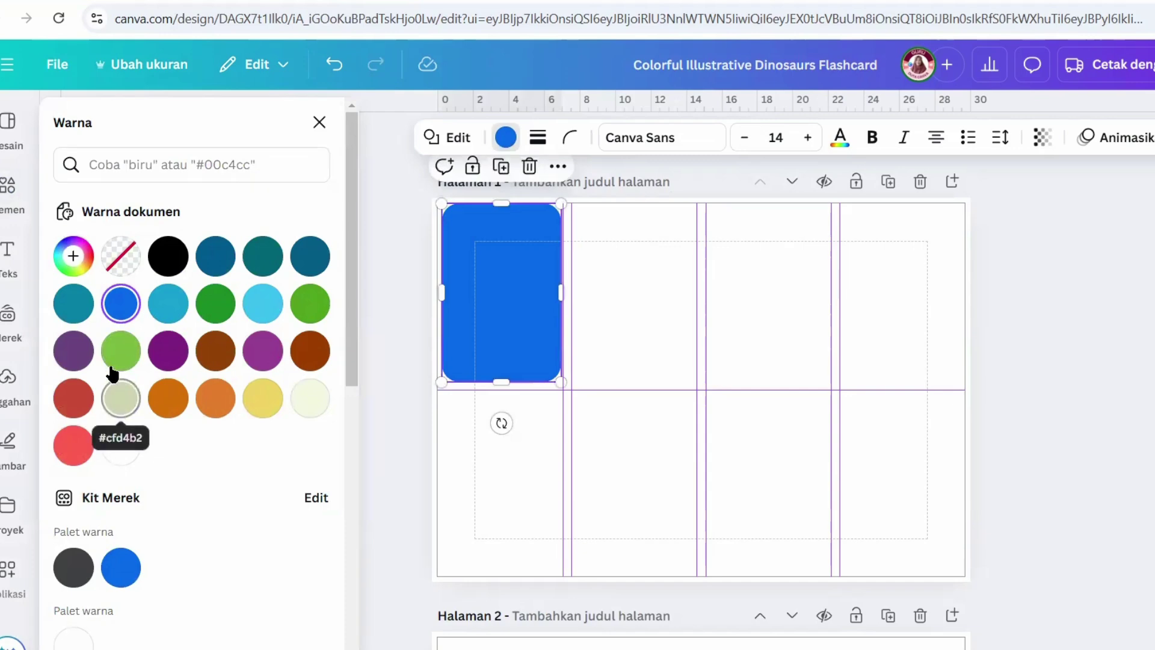
left_click(75, 446)
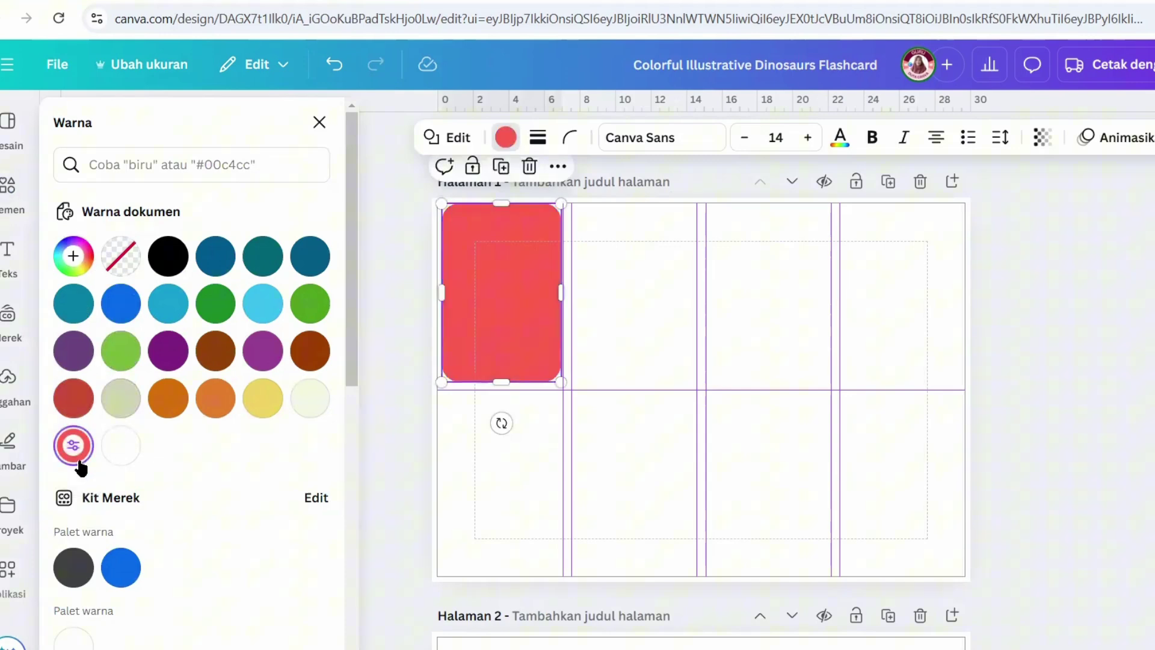
left_click(73, 256)
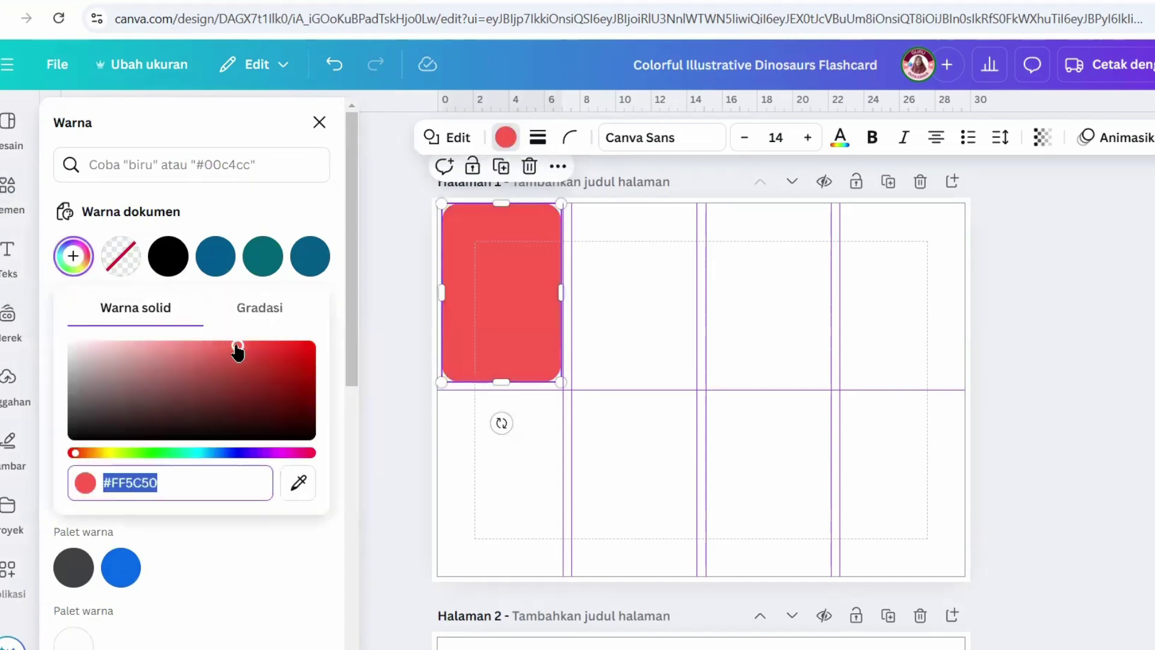
left_click_drag(238, 351, 119, 346)
key("Escape")
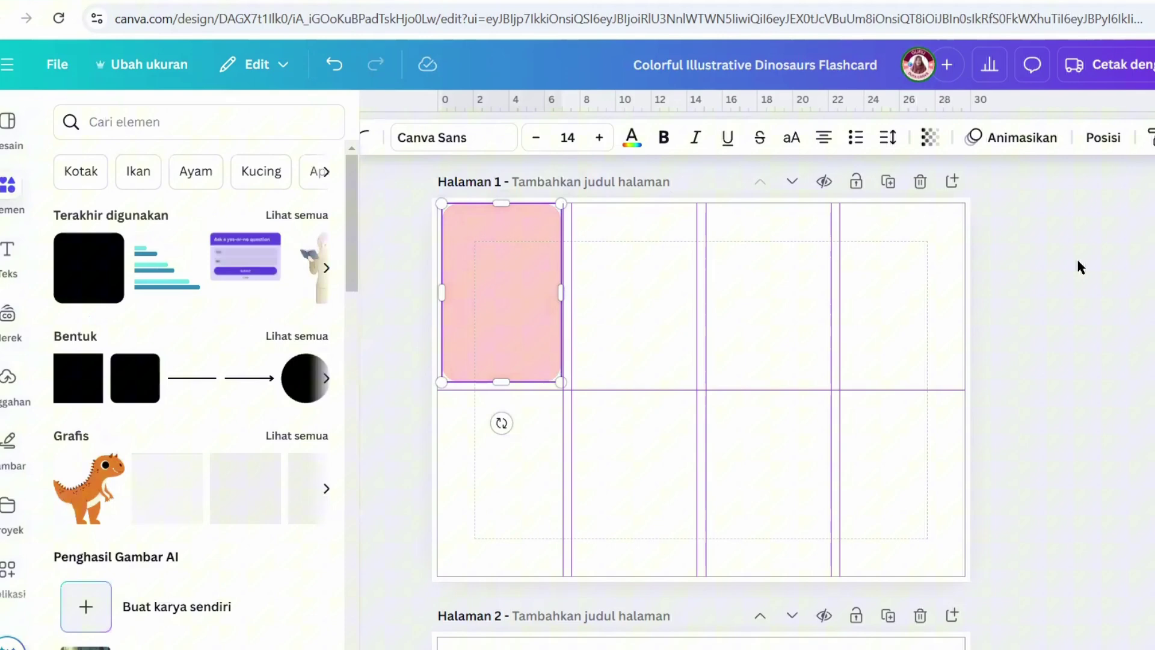
key("Escape")
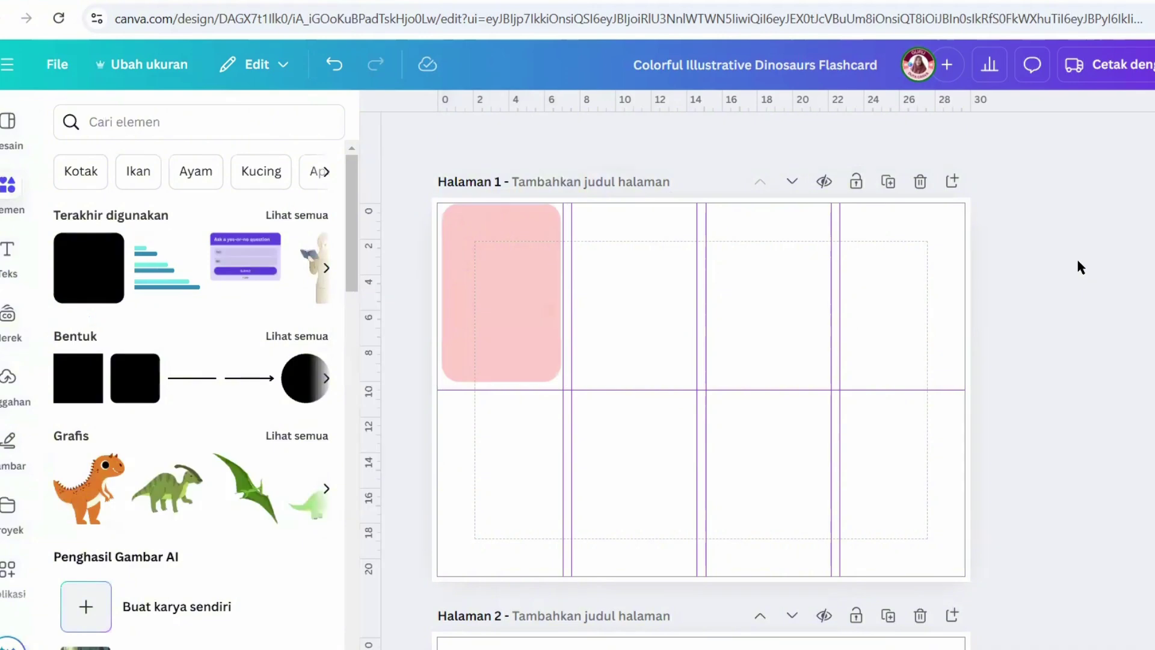
Step: Reposition the pink card so it sits vertically centred within the first grid cell
left_click(544, 265)
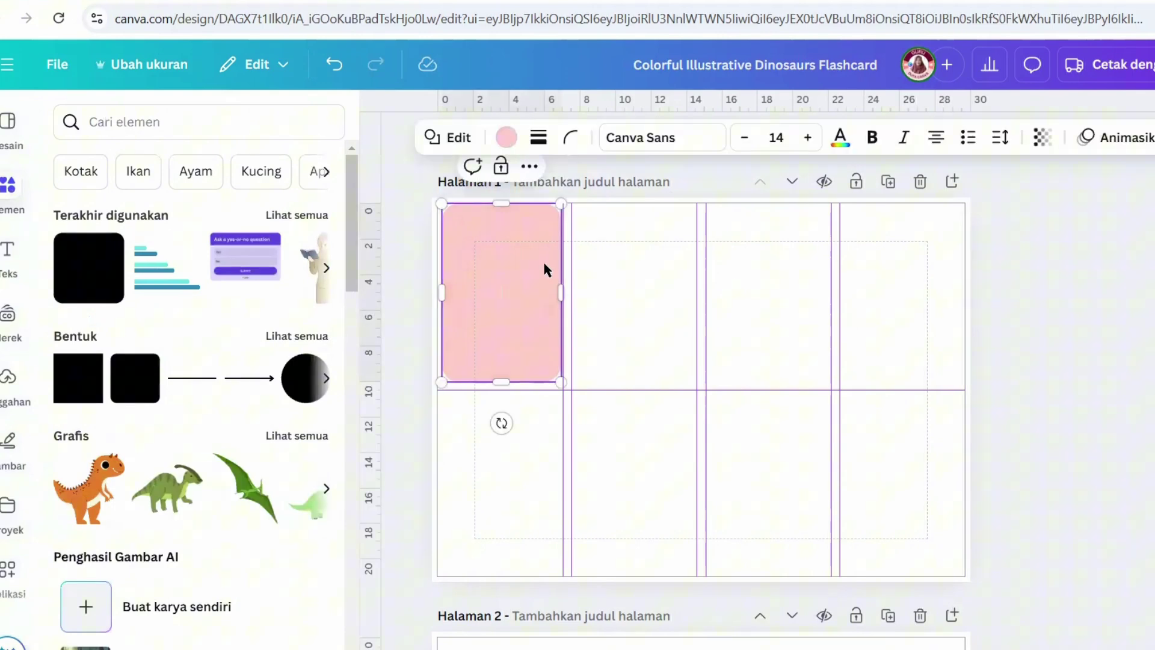
left_click_drag(542, 278, 544, 275)
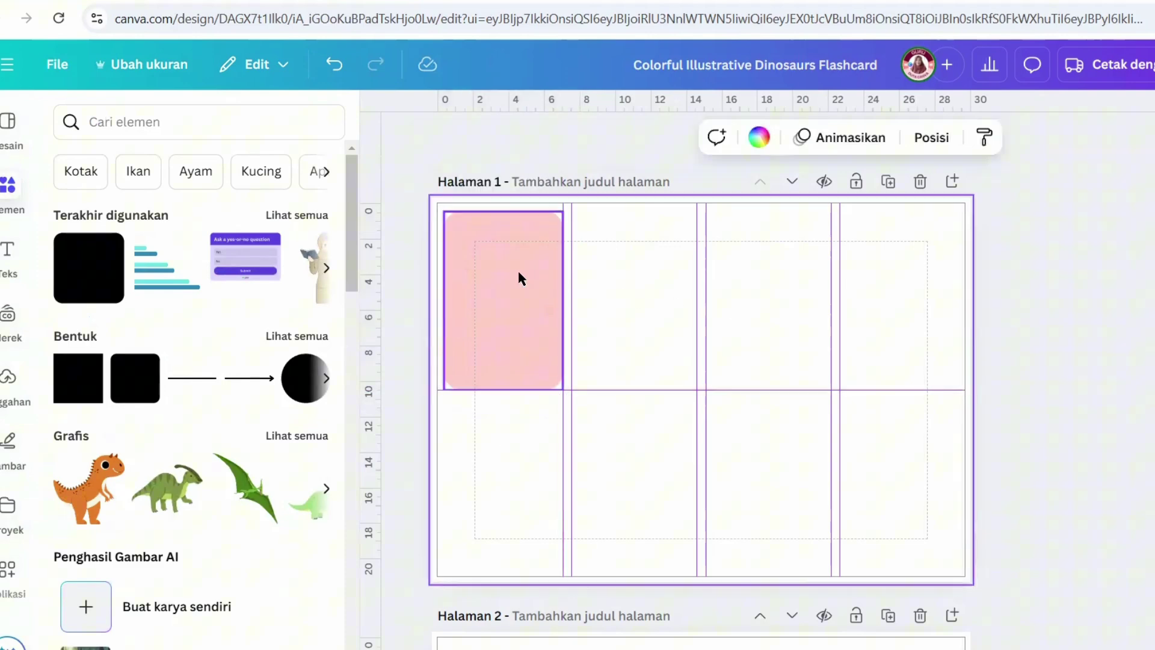
left_click(517, 269)
key("Up")
key("Up")
key("Up")
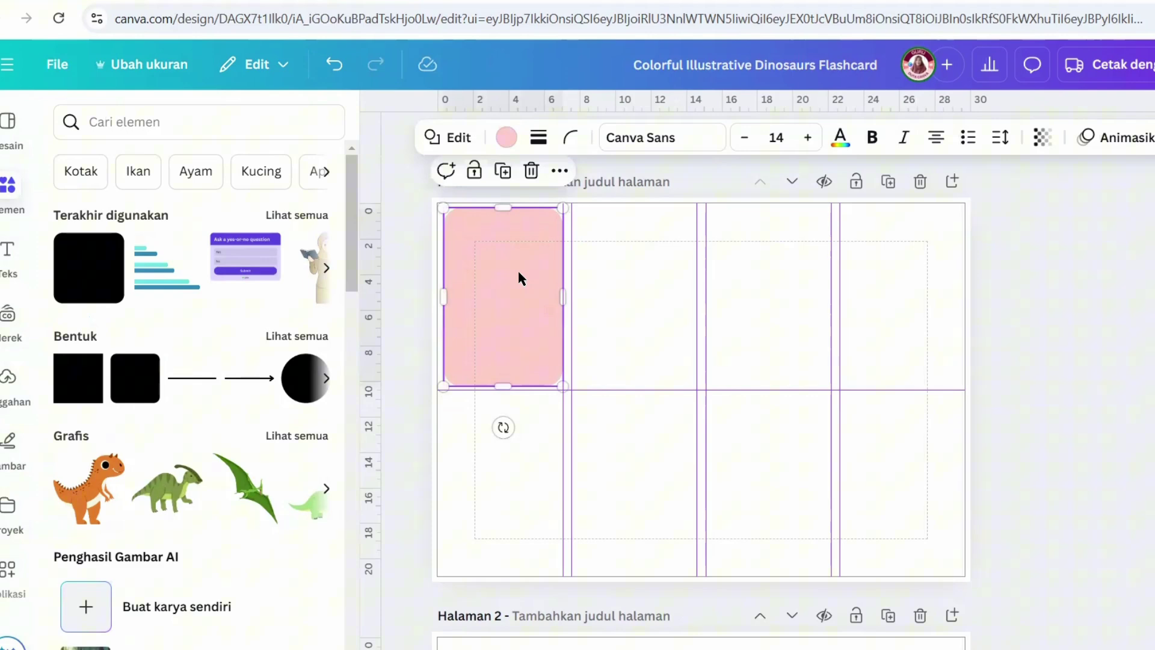
Step: Give the pink card a solid border with weight 5 in red #ff5c50
left_click(545, 144)
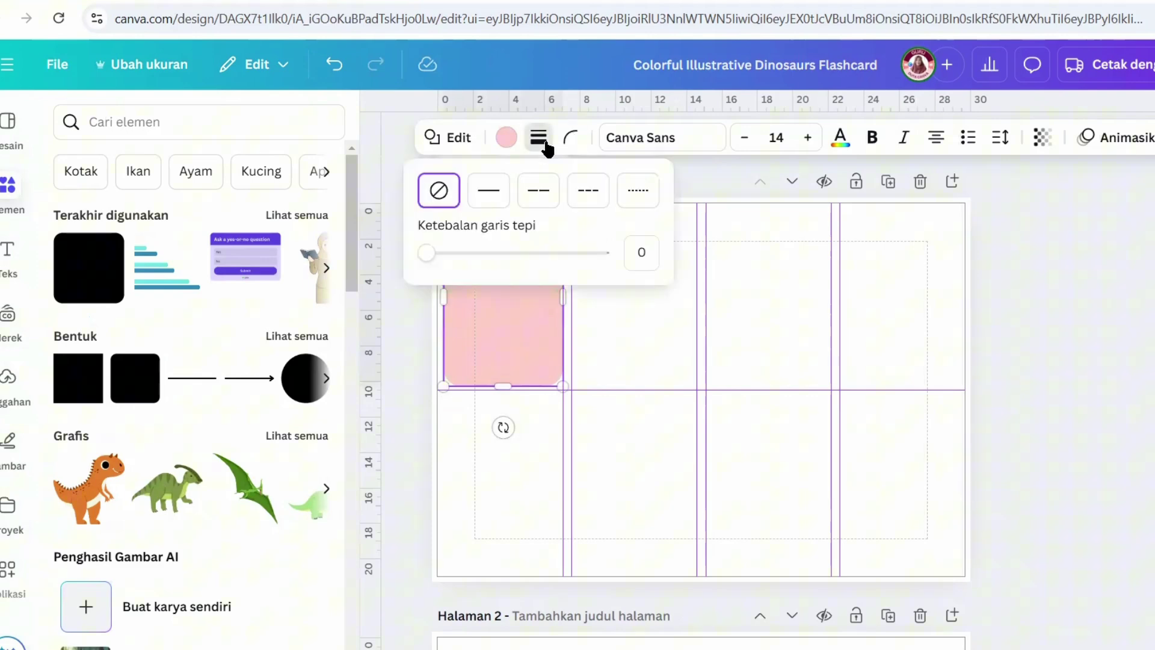
left_click(536, 199)
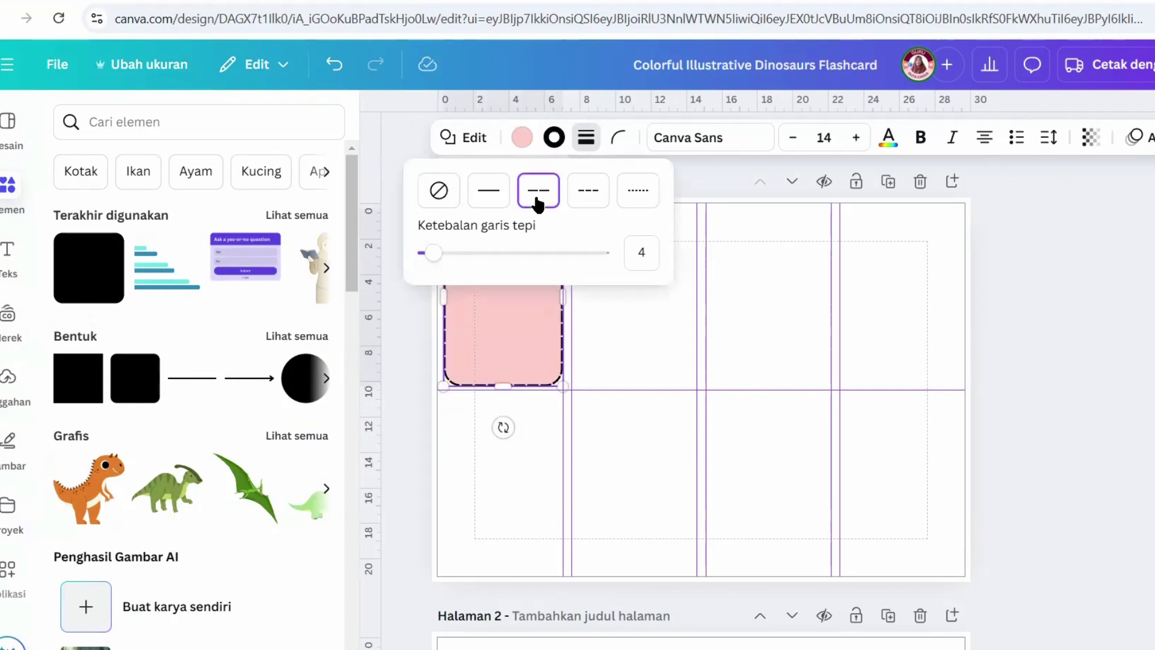
left_click(497, 207)
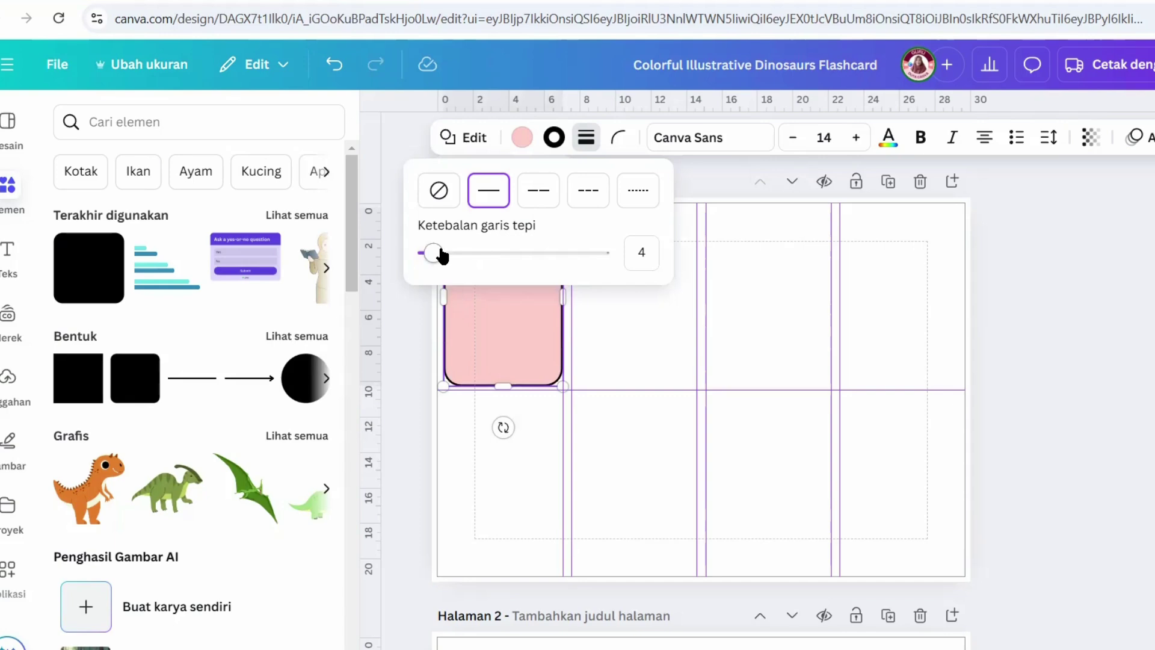
mouse_move(434, 253)
left_mouse_down()
mouse_move(456, 253)
mouse_move(436, 259)
left_mouse_up()
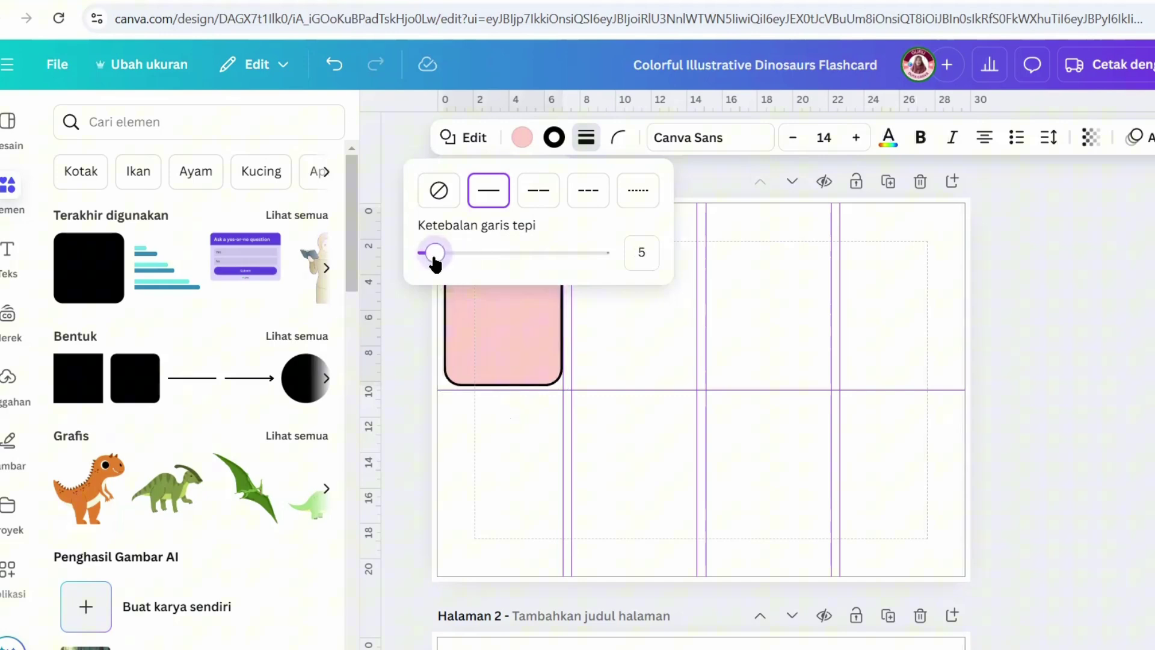
left_click(556, 138)
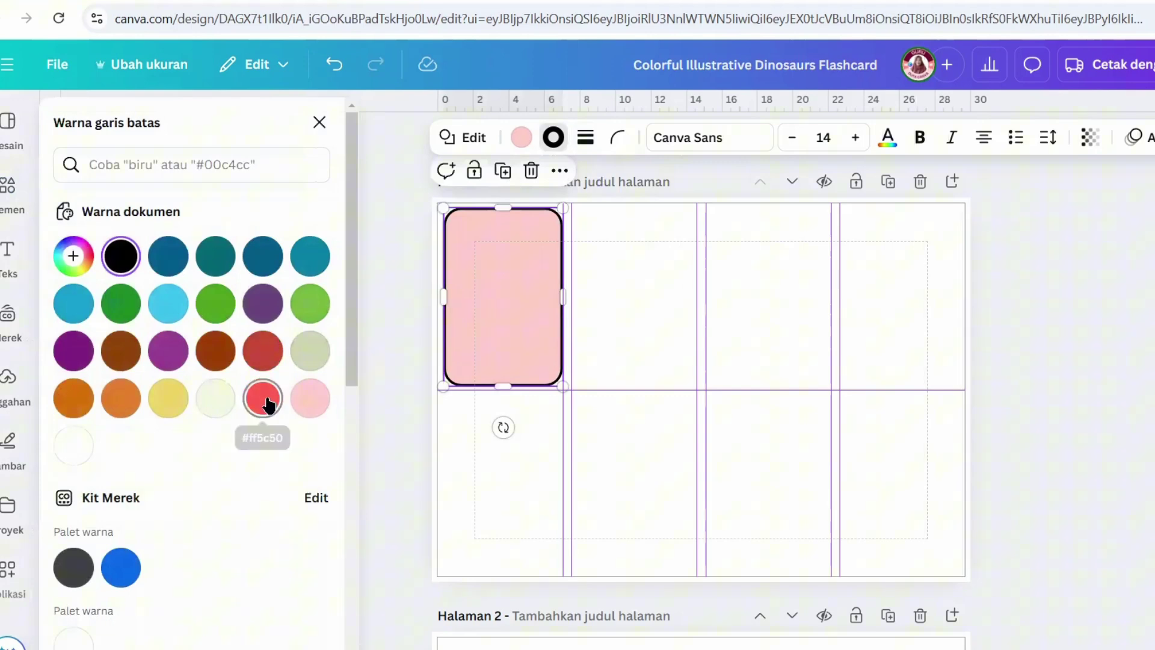
left_click(263, 400)
left_click(705, 310)
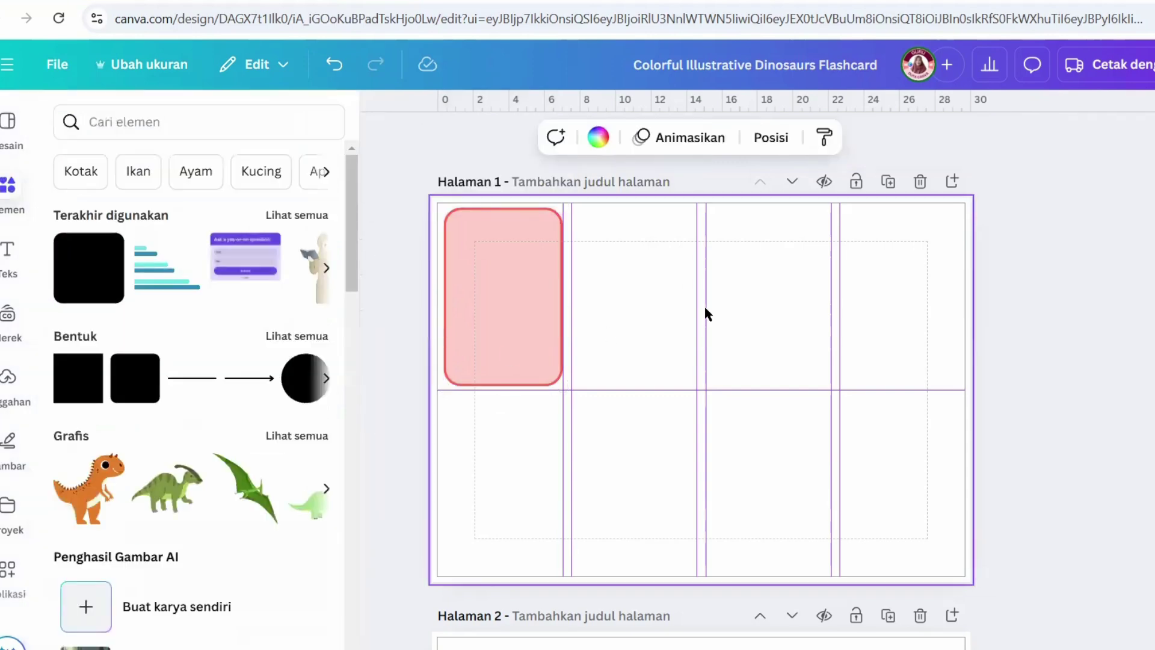
left_click(494, 302)
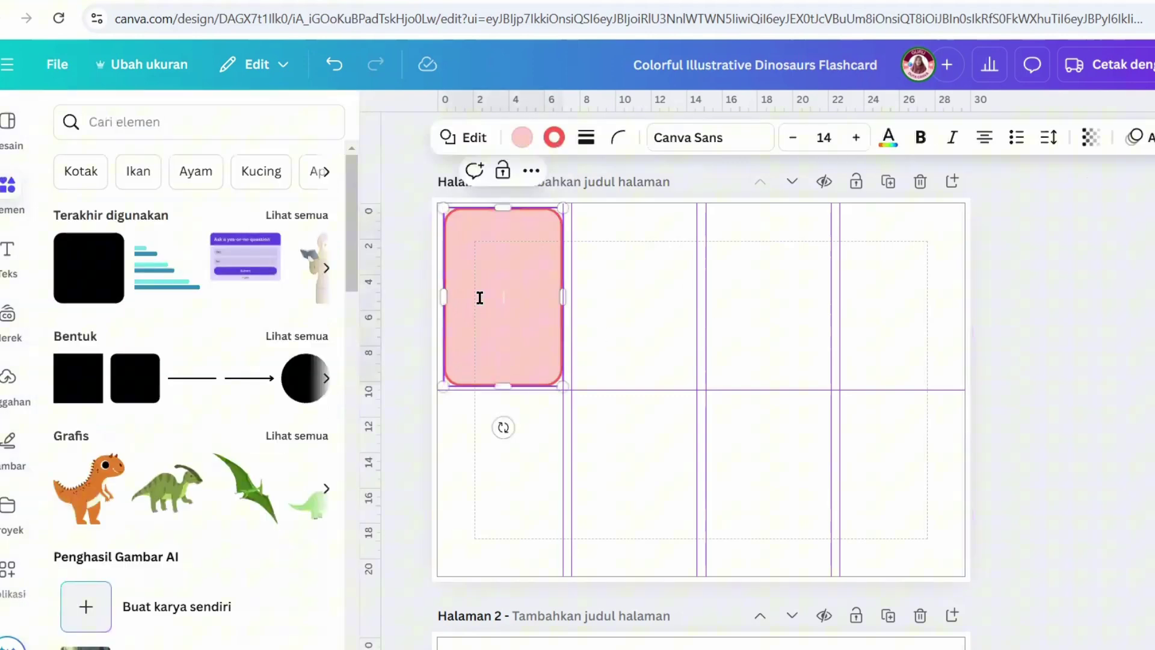
Step: Move the pink card up against the page's upper edge, within the first grid cell
left_click(627, 383)
left_click_drag(499, 335, 503, 338)
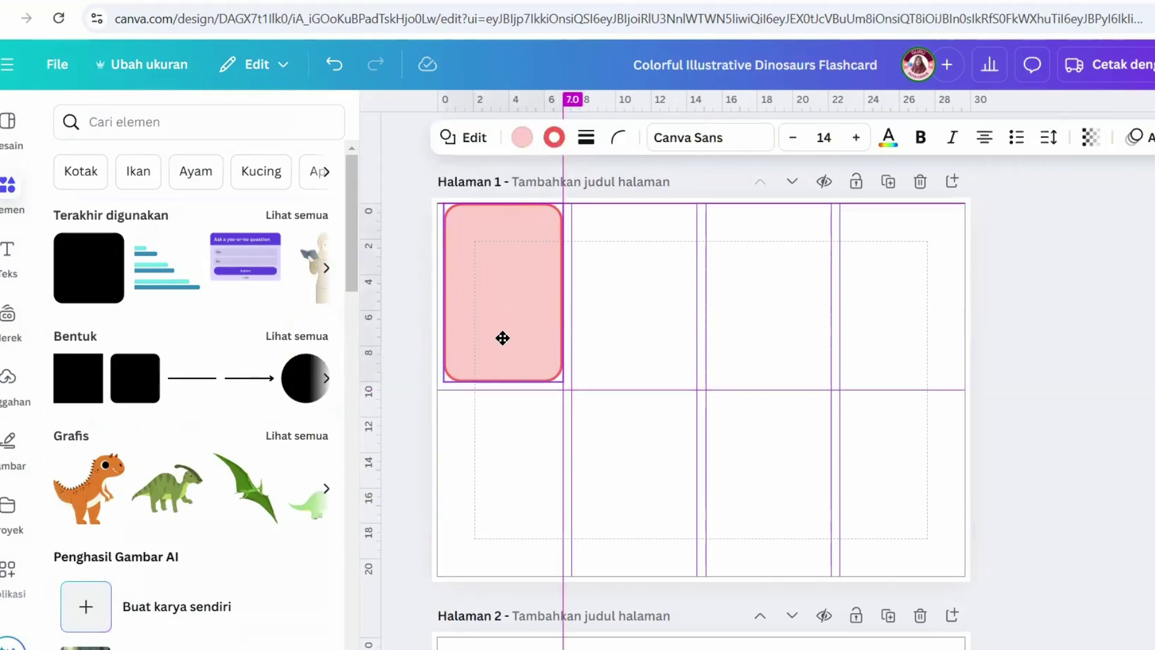
left_click_drag(504, 343, 507, 336)
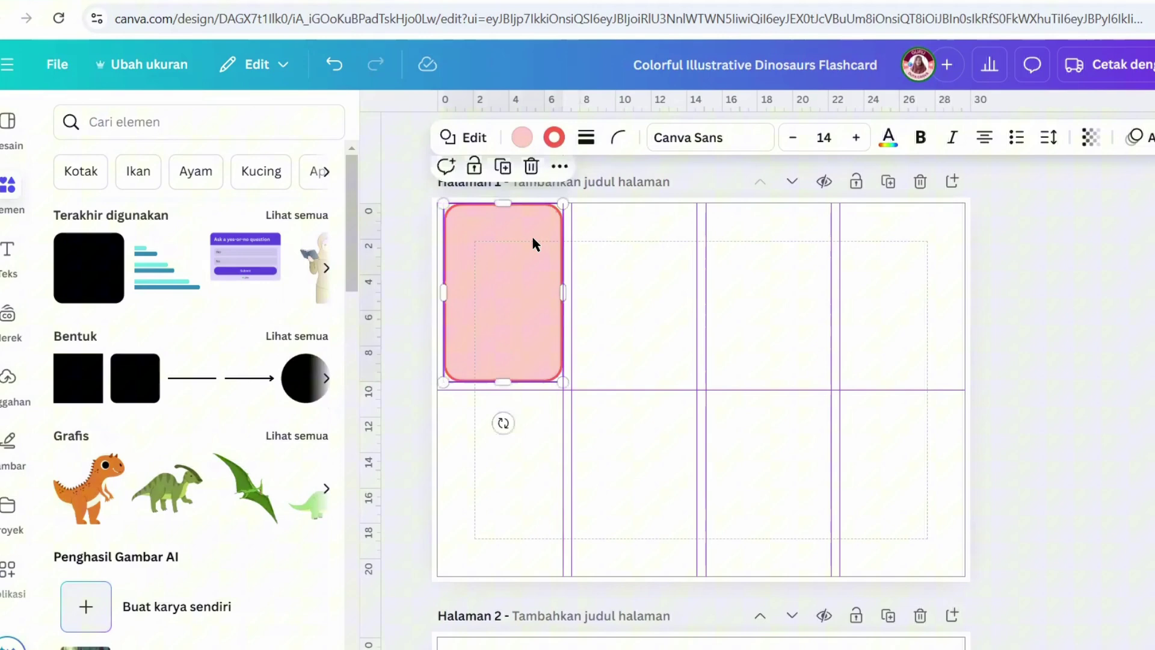
Step: Duplicate the pink card three times, placing one copy in each remaining cell of the upper row
left_click(502, 166)
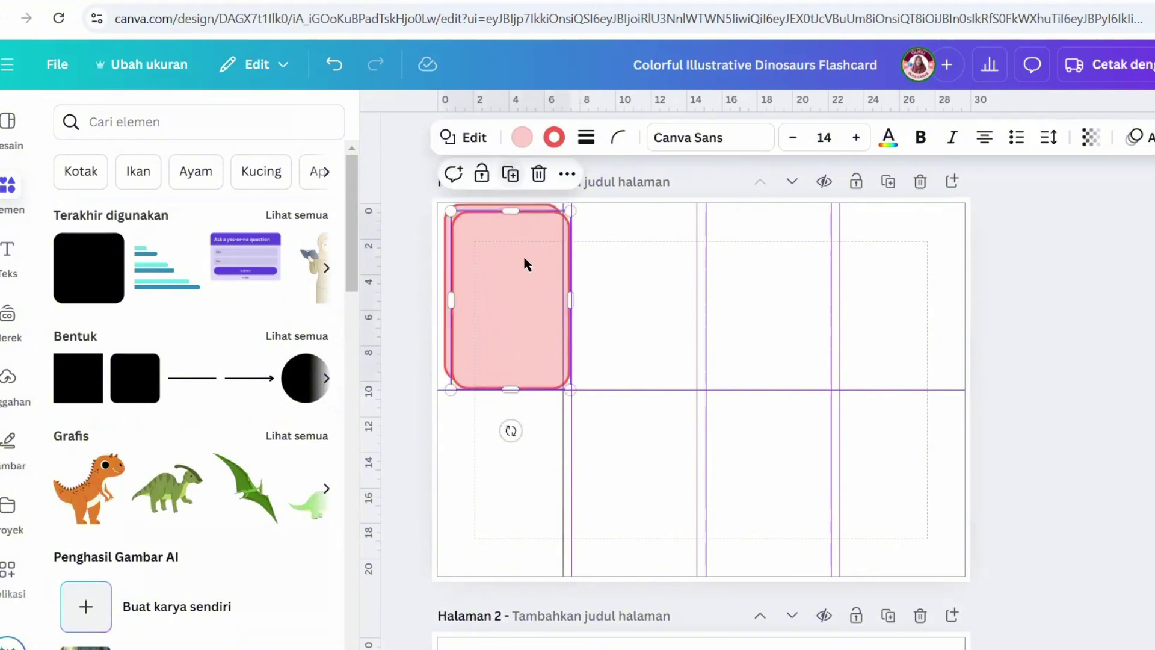
left_click_drag(522, 254, 649, 254)
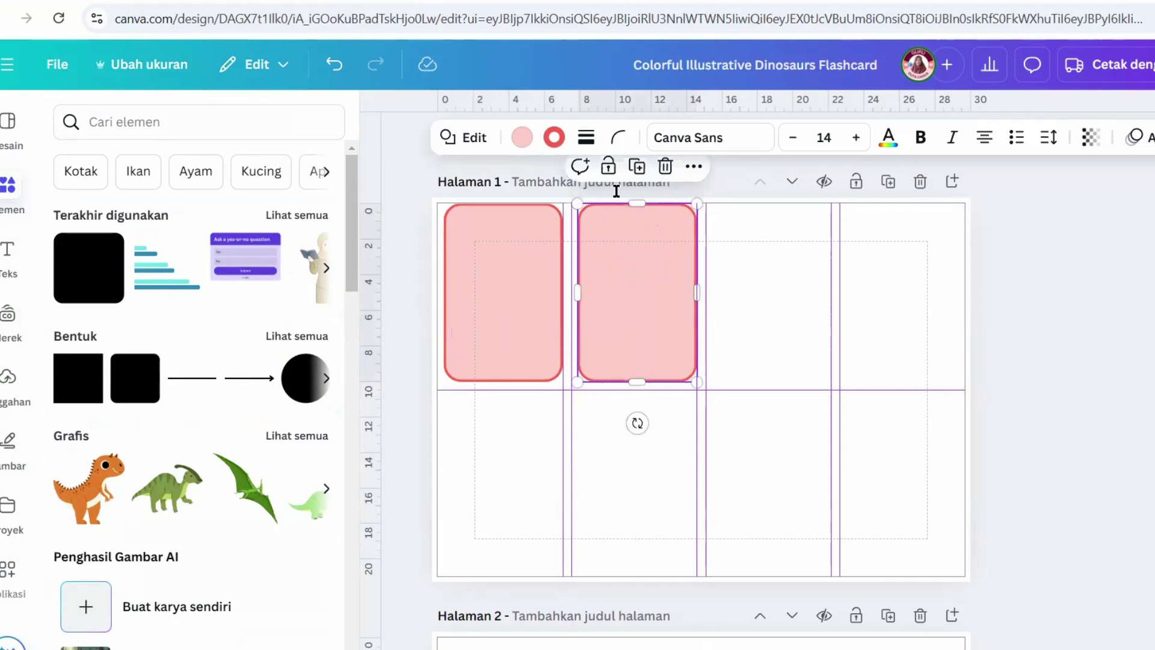
left_click(637, 166)
left_click(652, 268)
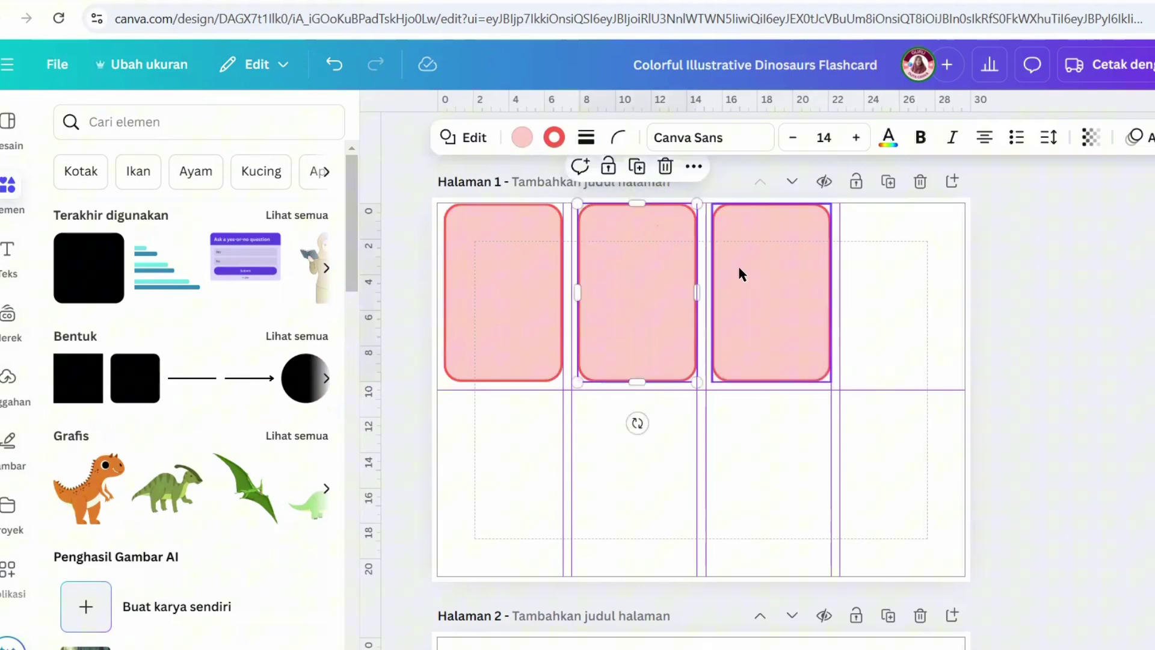
left_click(740, 274)
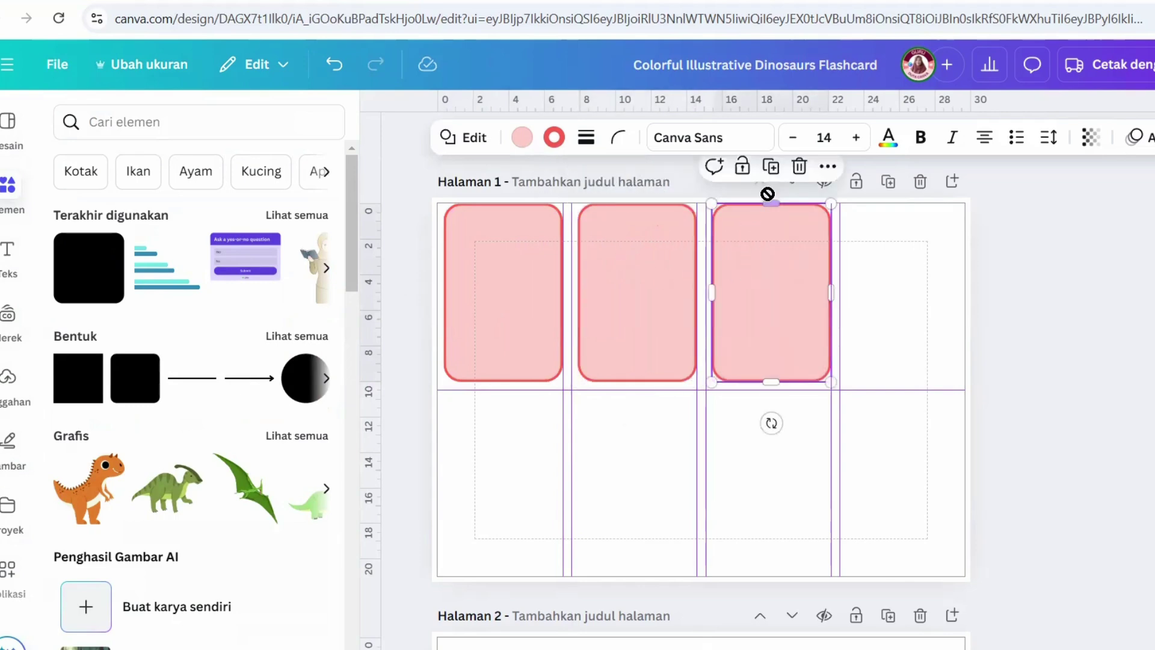
left_click(771, 166)
left_click_drag(789, 244, 910, 241)
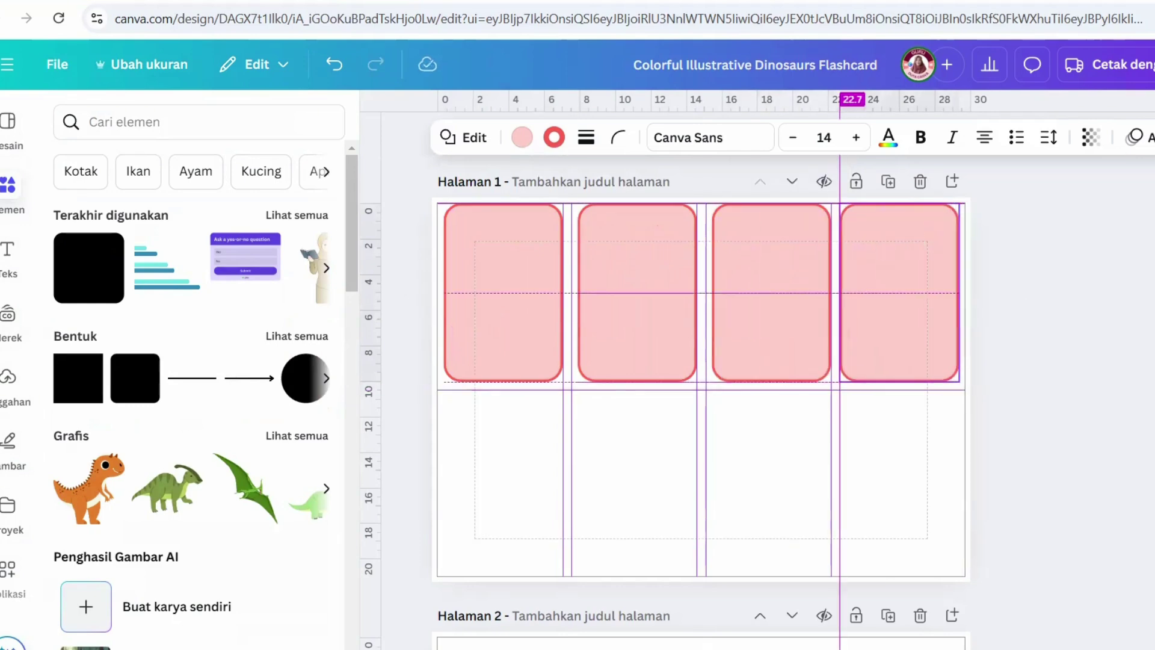
Step: Shift the first and second upper-row cards slightly left within their grid cells
left_click(475, 236)
left_click_drag(473, 226, 470, 226)
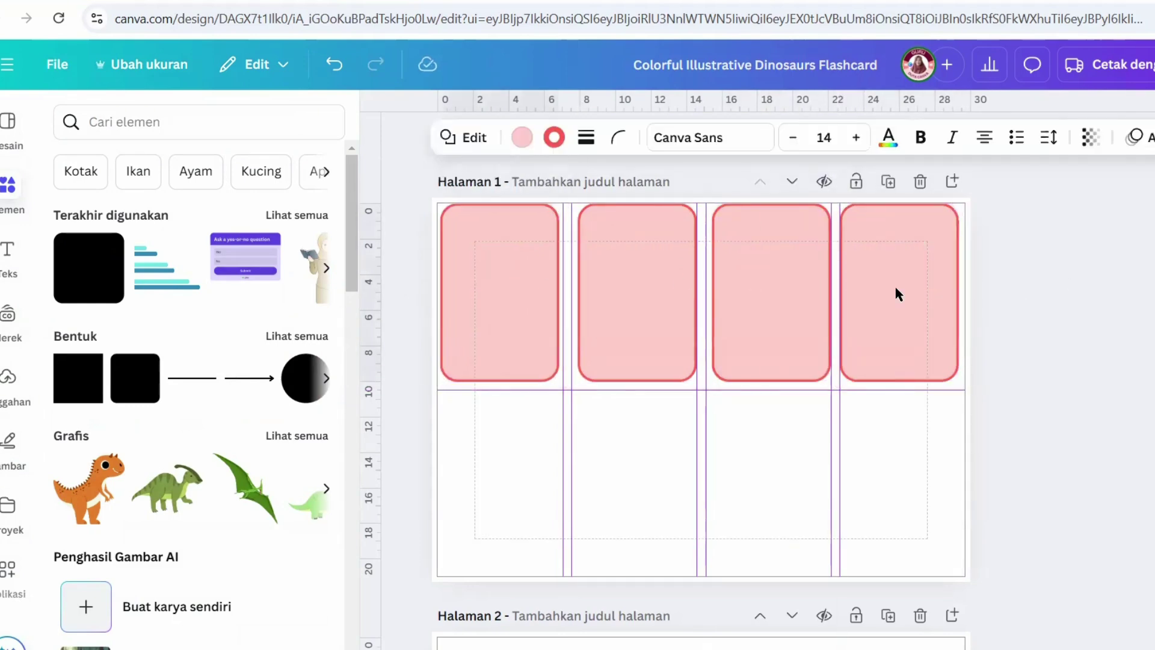
left_click(675, 278)
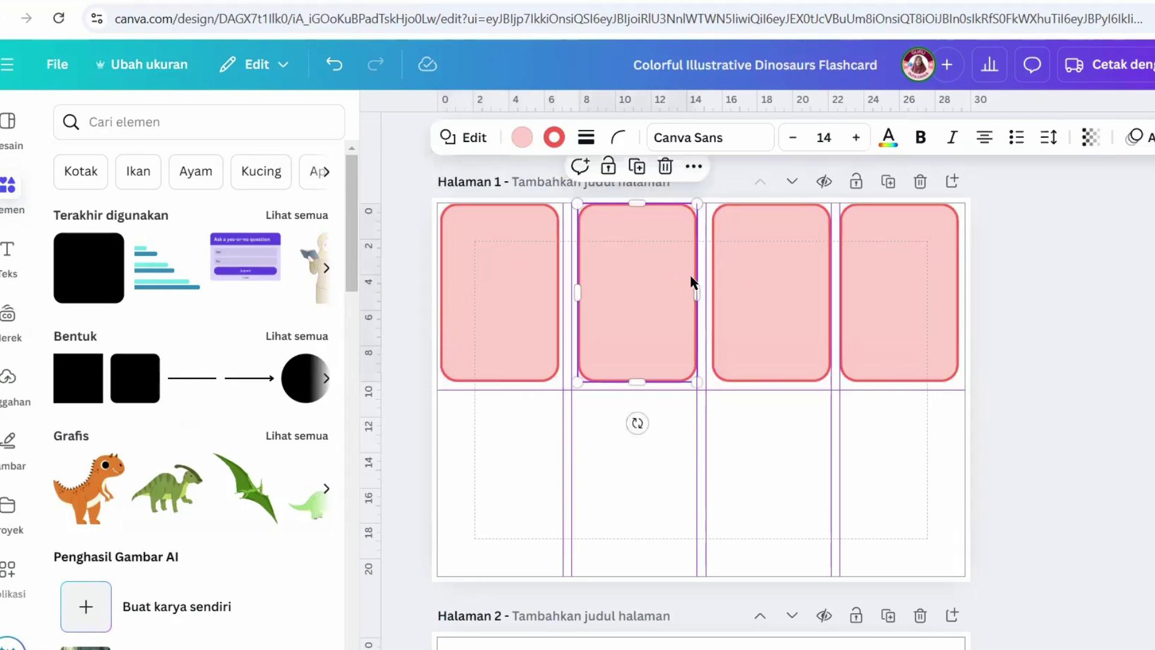
left_click_drag(692, 281, 691, 281)
Step: Duplicate all four upper-row cards together and align the copies directly beneath them as the second row
left_click(431, 201)
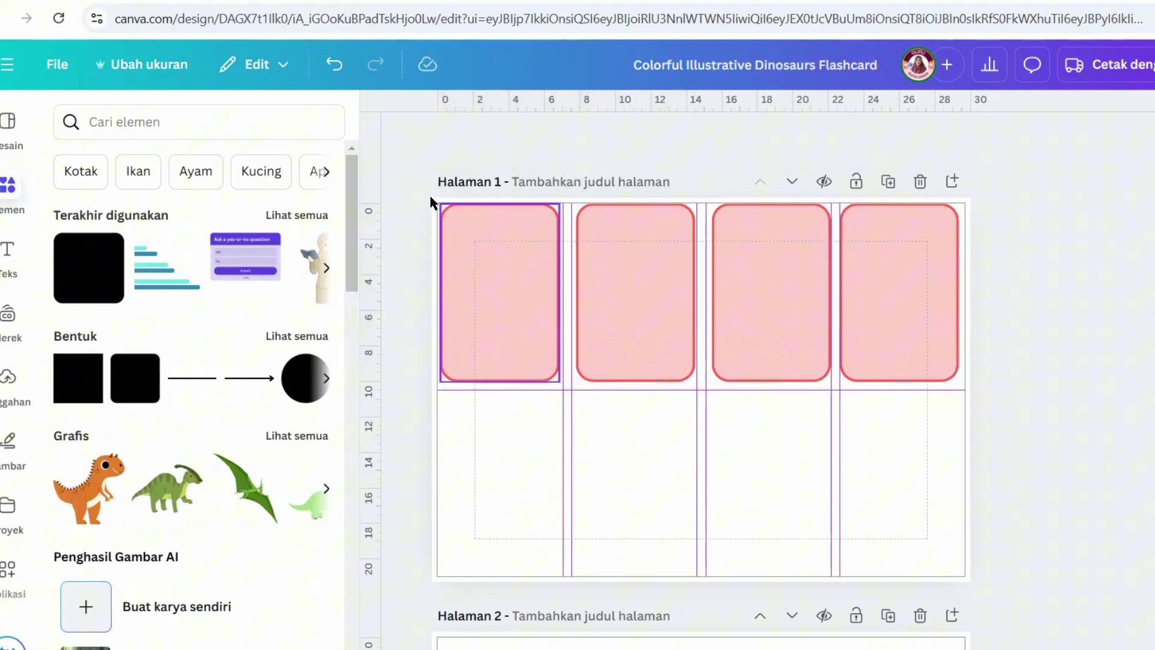
left_click_drag(431, 201, 889, 283)
left_click(754, 172)
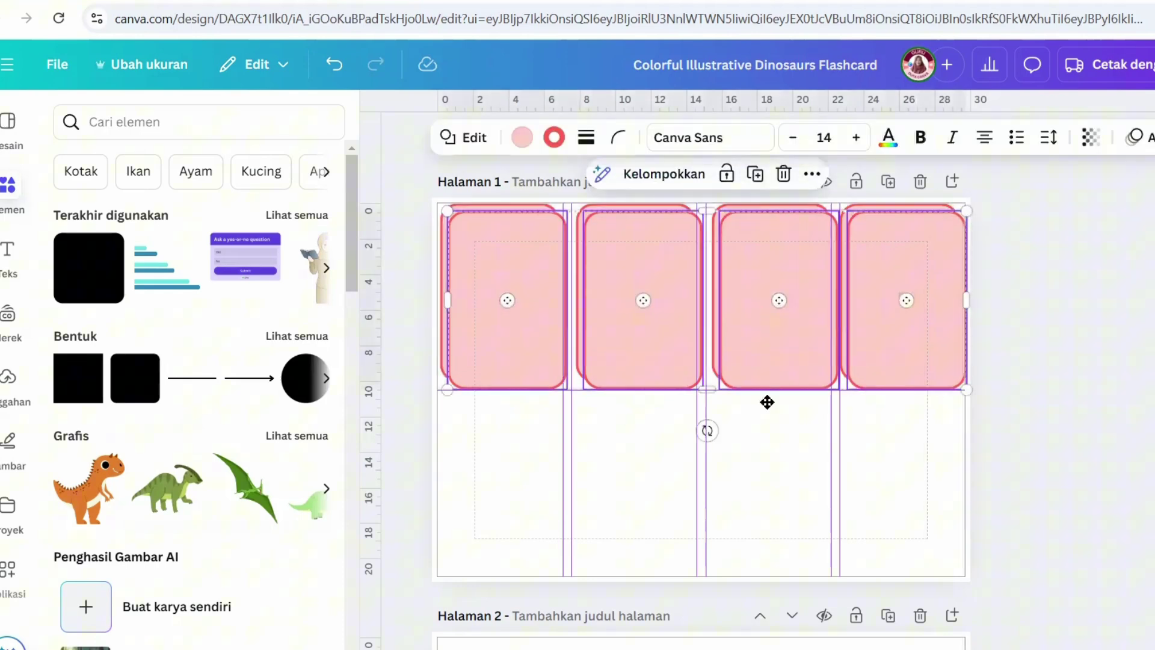
left_click_drag(767, 402, 751, 488)
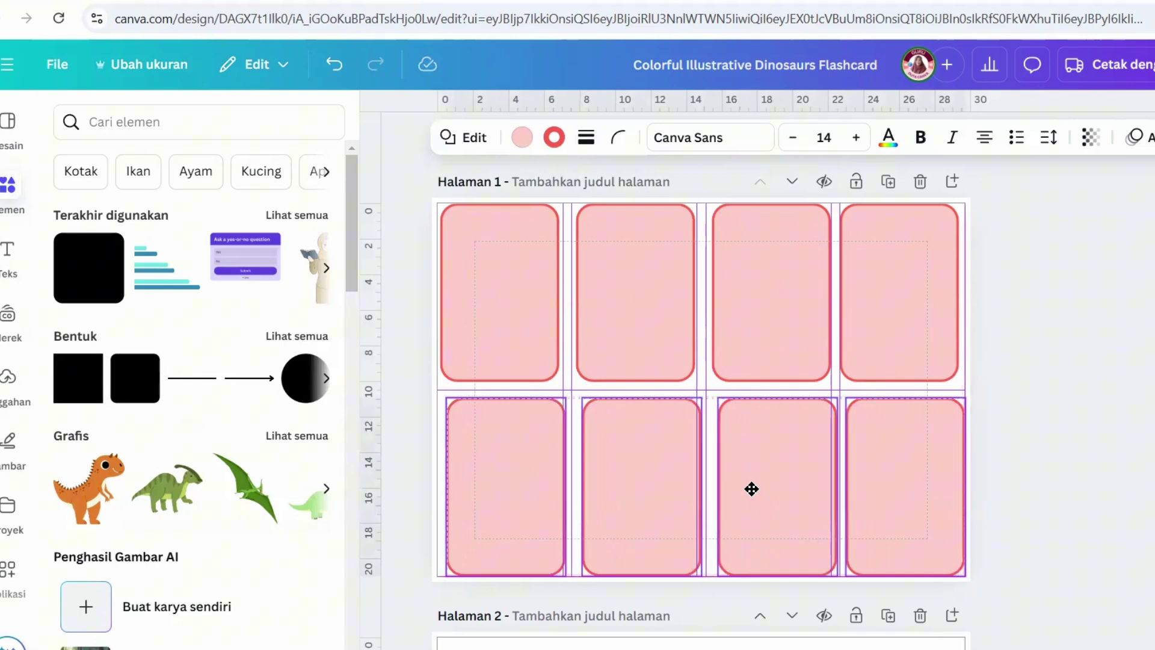
key("shift+Left")
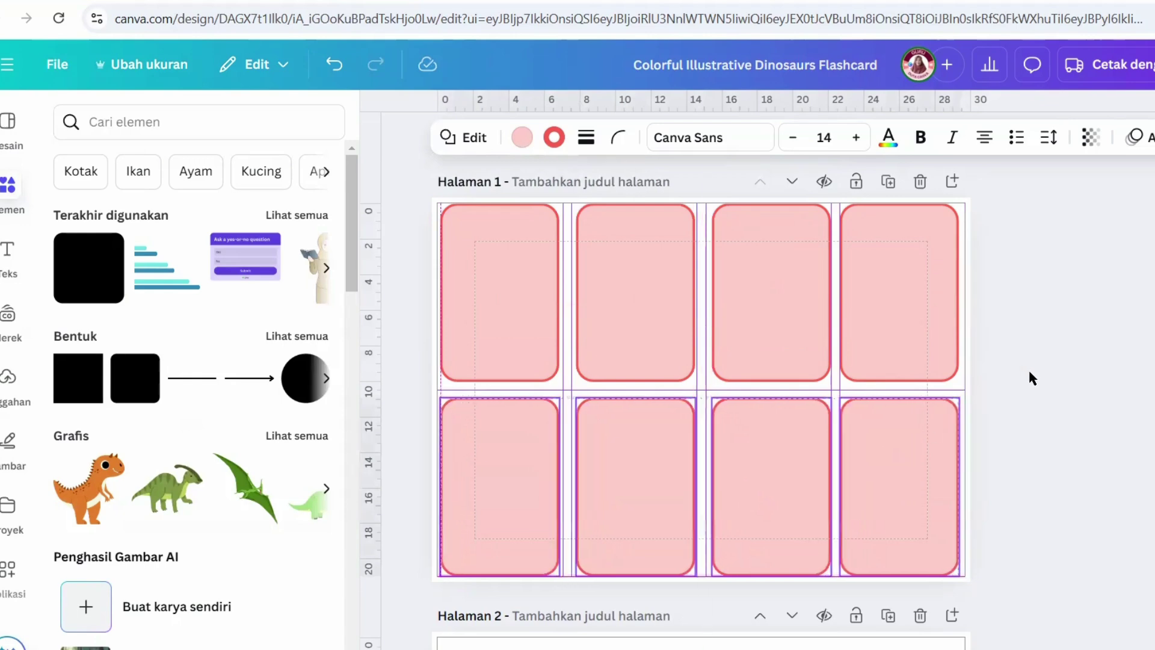
left_click(419, 139)
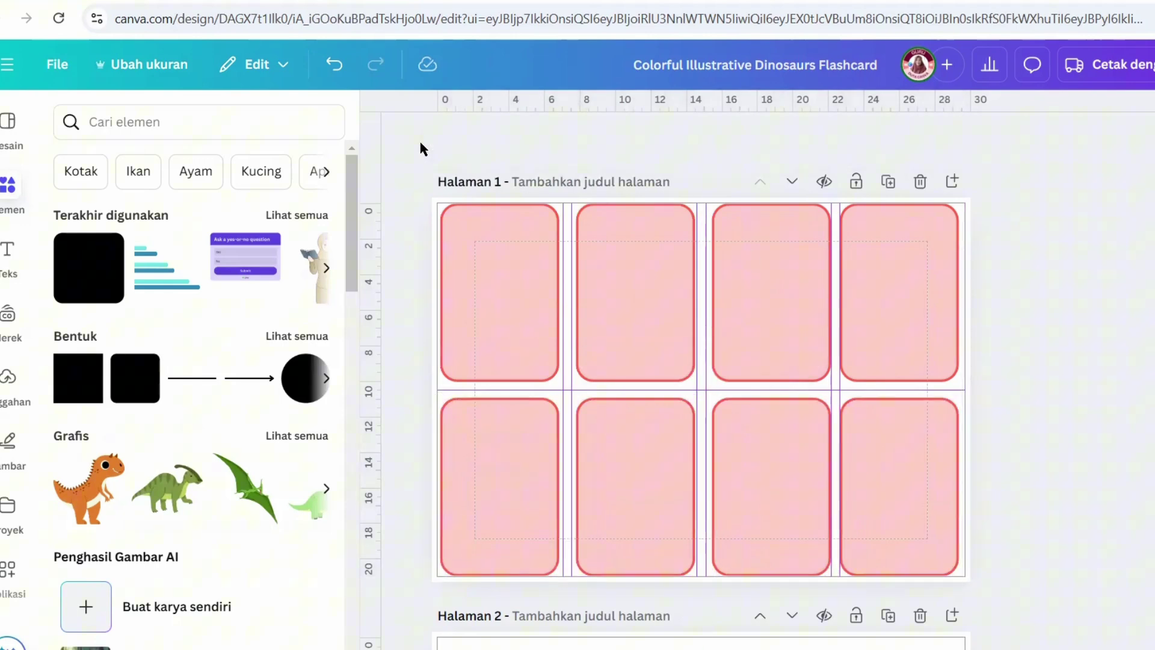
Step: Nudge each of the four upper-row cards slightly down from the page's upper edge
left_click(471, 276)
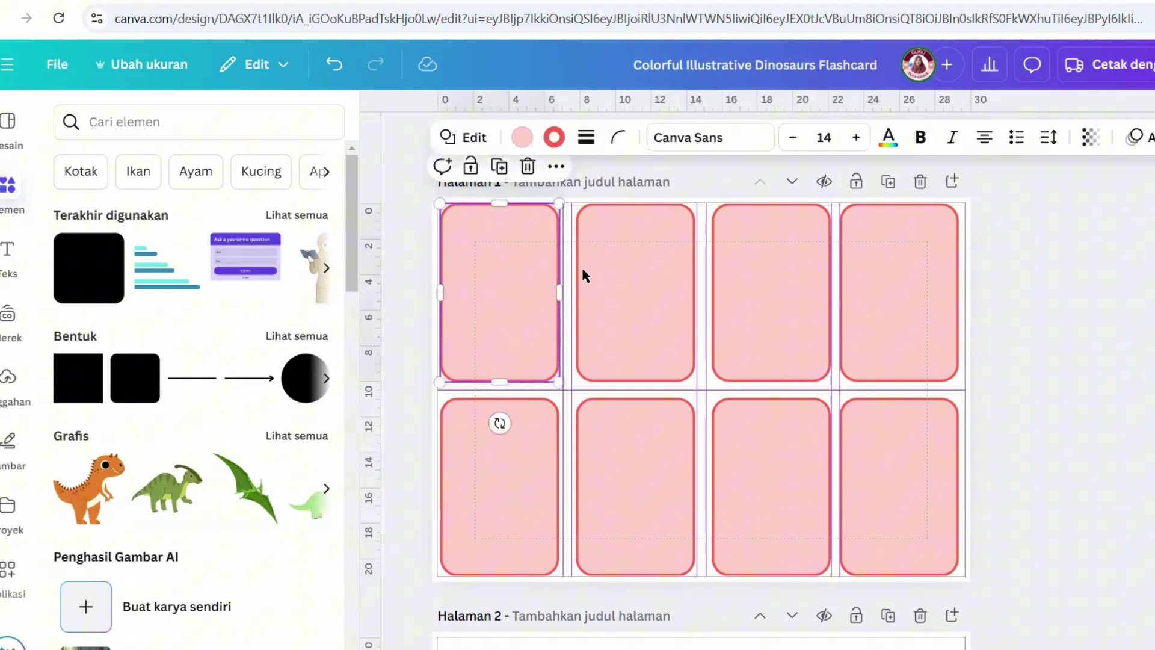
left_click(606, 271)
left_click(748, 273)
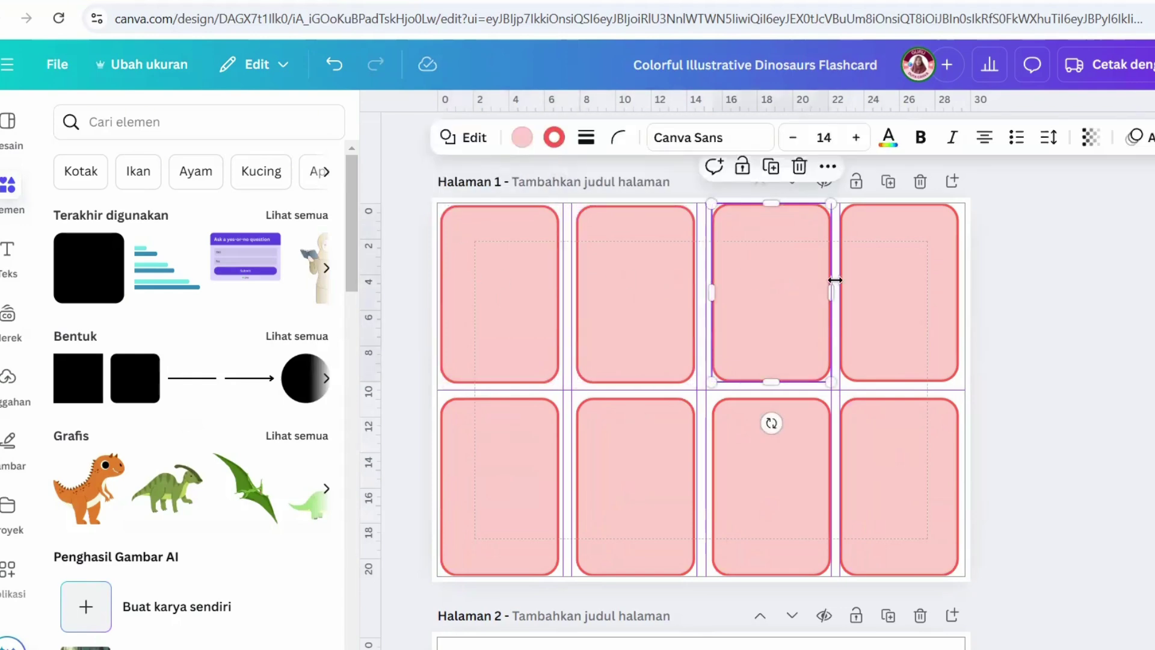
left_click(896, 268)
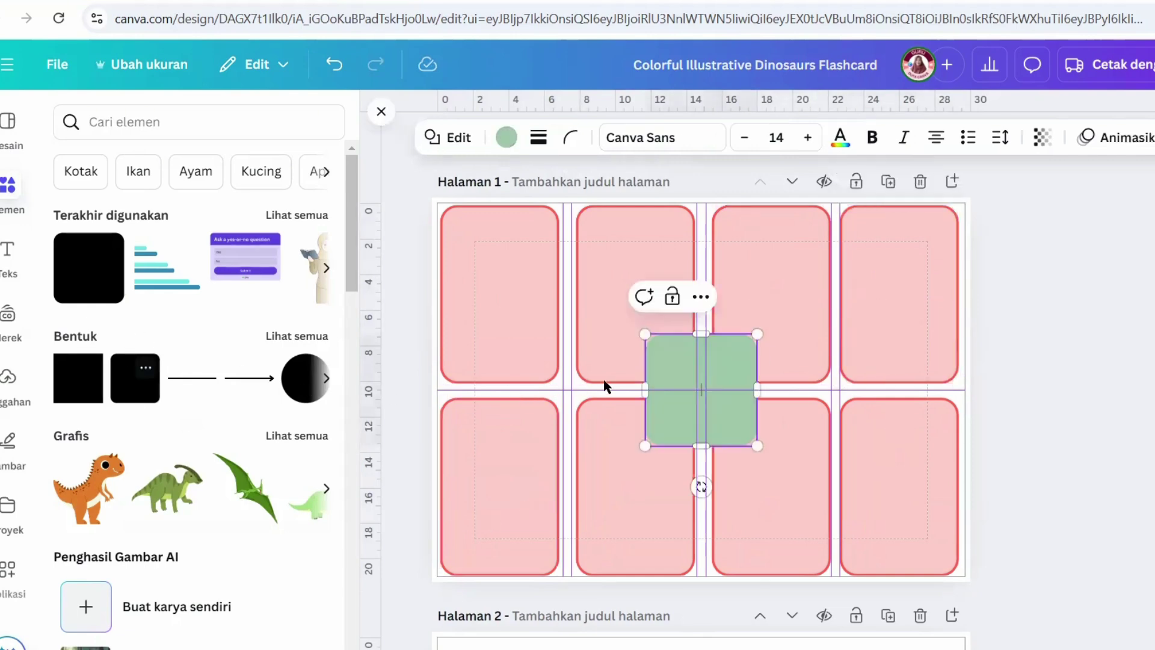
Step: Place a rounded square in the upper part of the first card and fill it with white
left_click_drag(704, 418, 506, 255)
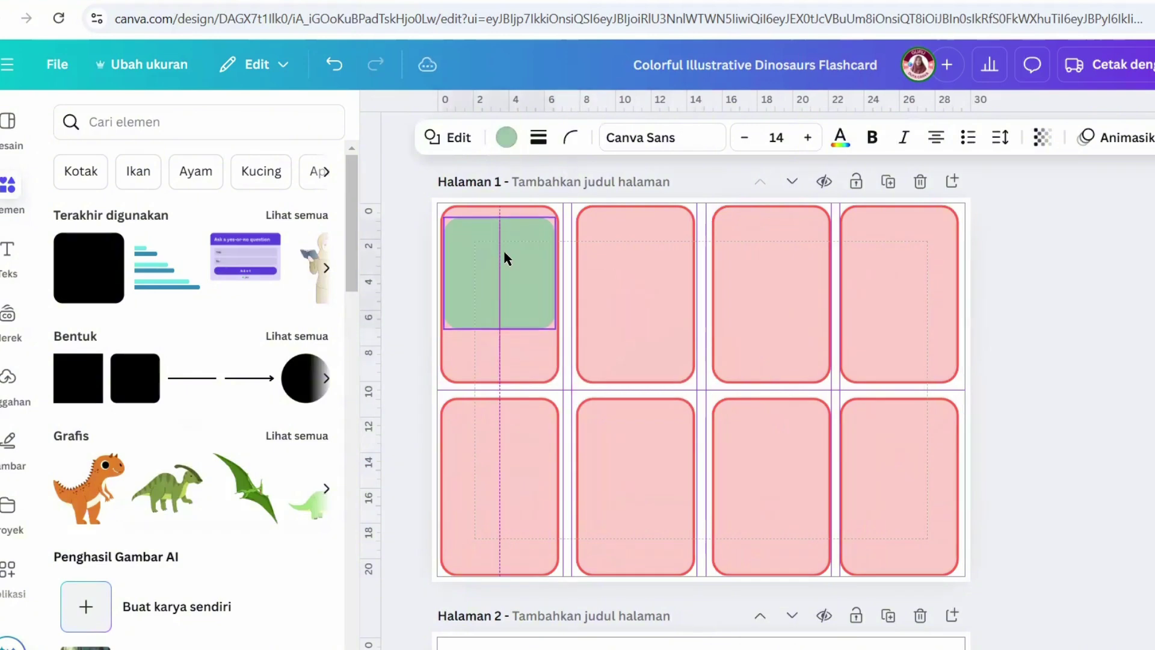
left_click(506, 148)
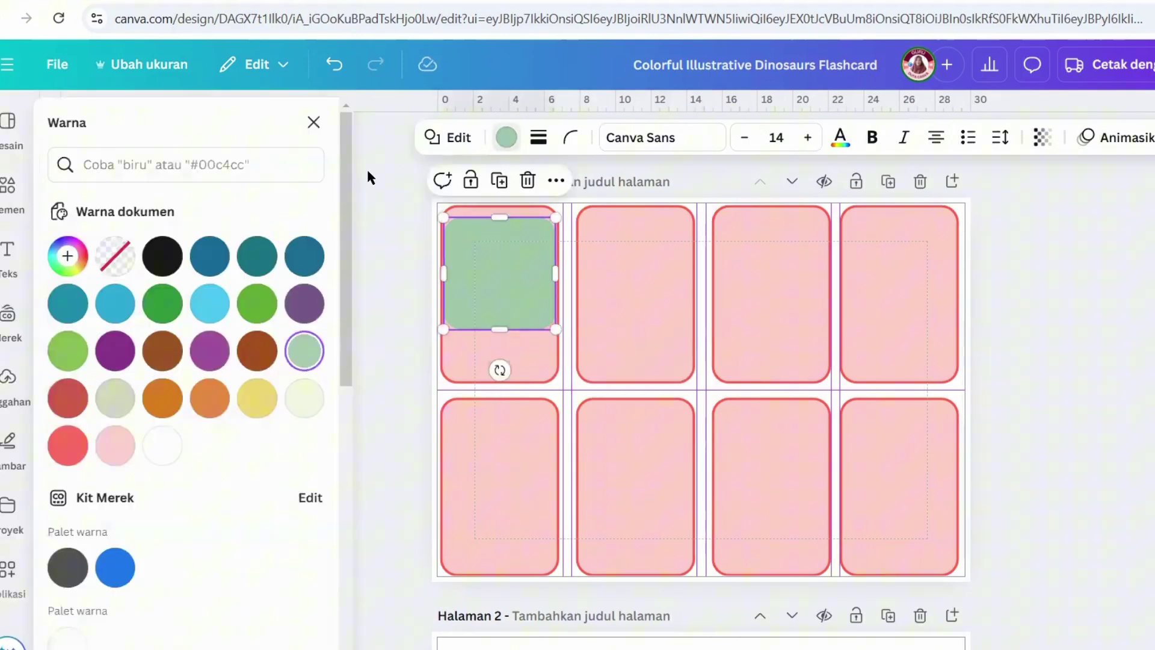
left_click(169, 446)
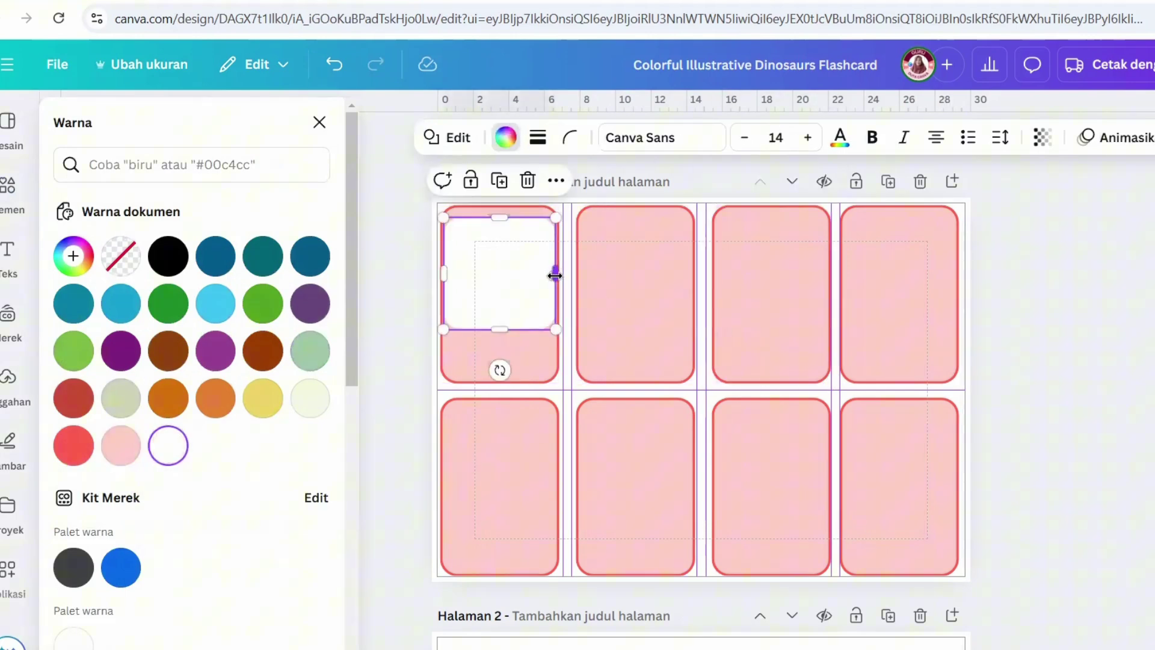
Step: Narrow the white panel slightly from both sides to leave a pink margin around it on the first card
left_click_drag(555, 276, 551, 273)
left_click_drag(443, 268, 447, 273)
key("Return")
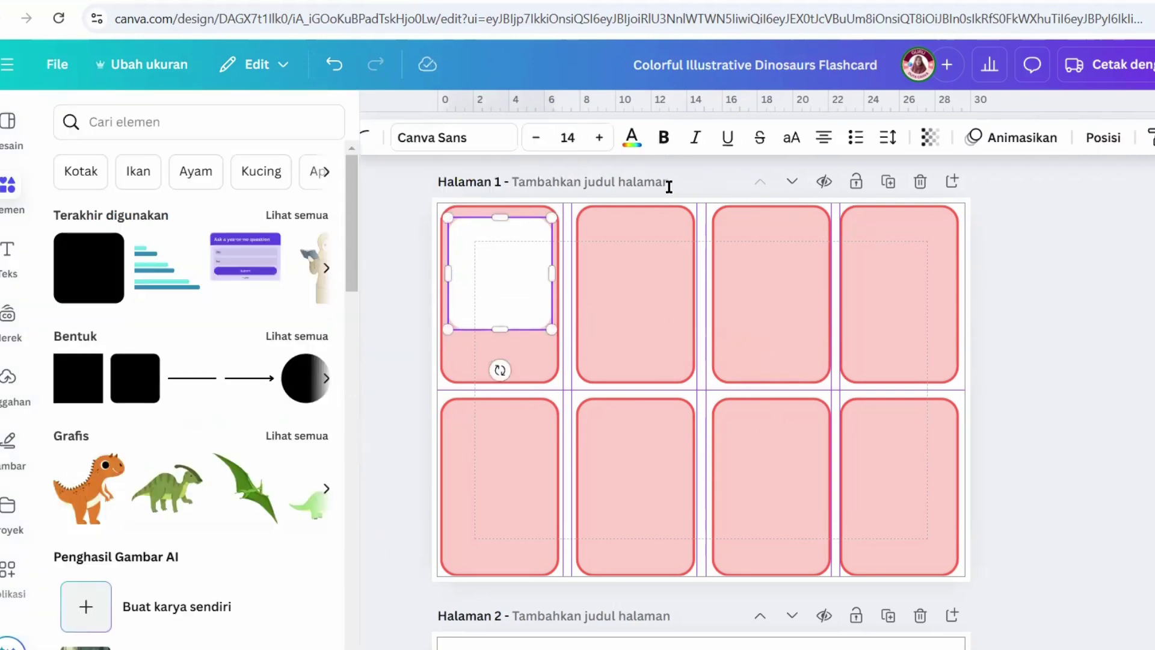
key("Escape")
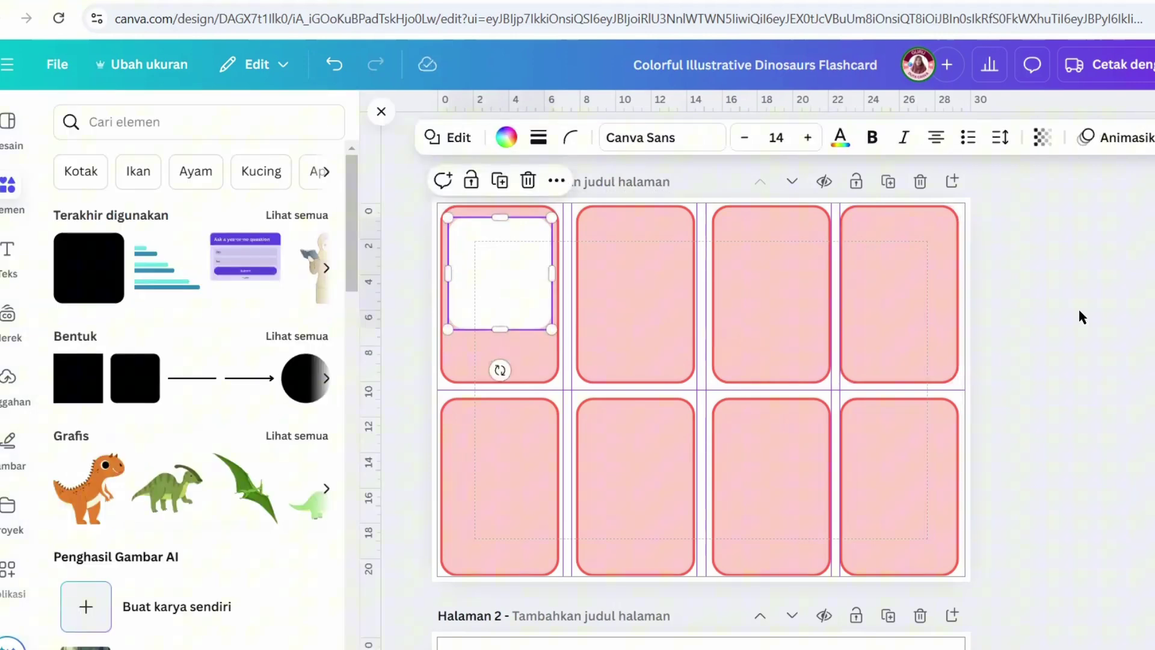
left_click(1083, 317)
Step: Nudge the white panel horizontally to centre it within the first card
double_click(477, 265)
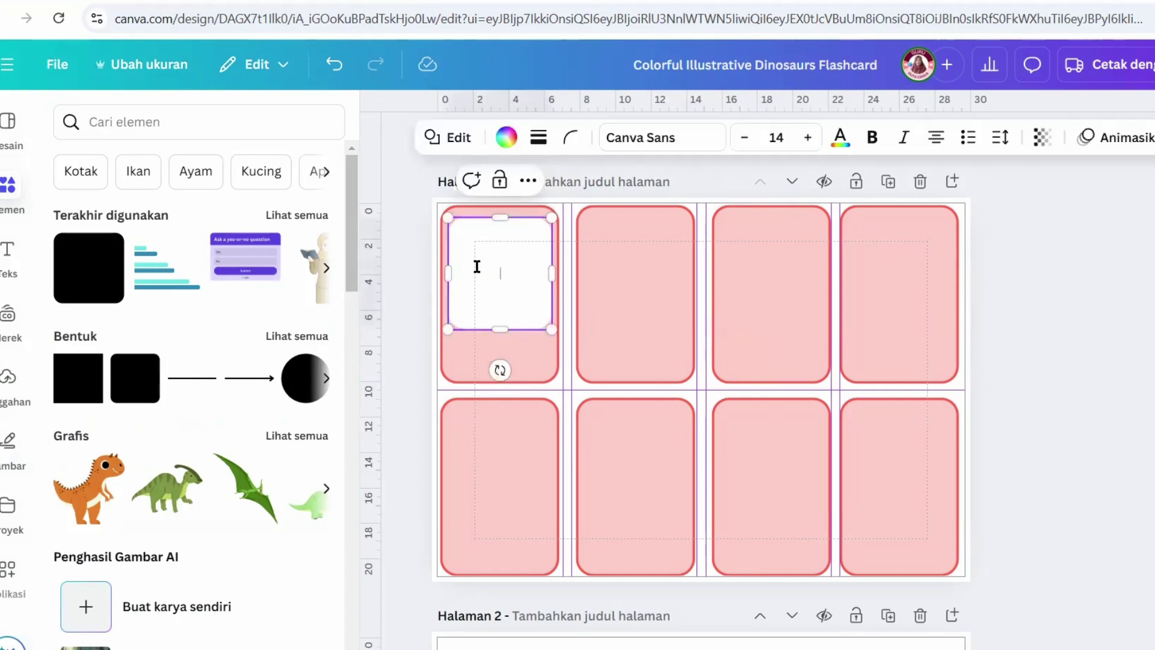
left_click(554, 319)
left_click(497, 322)
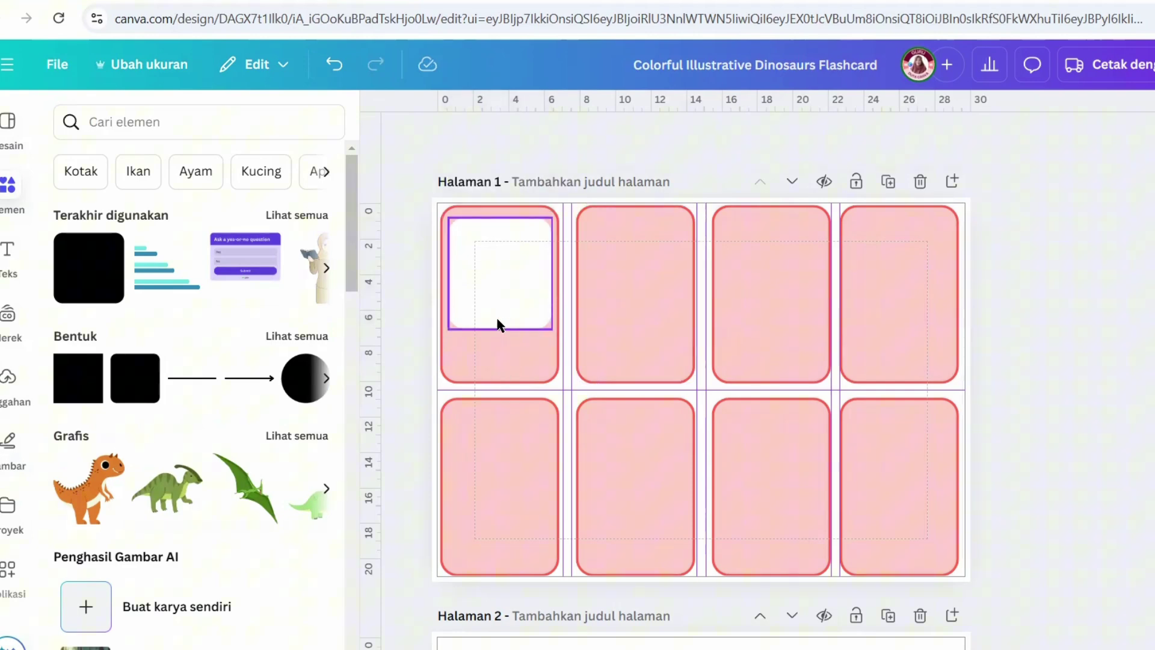
key("Left")
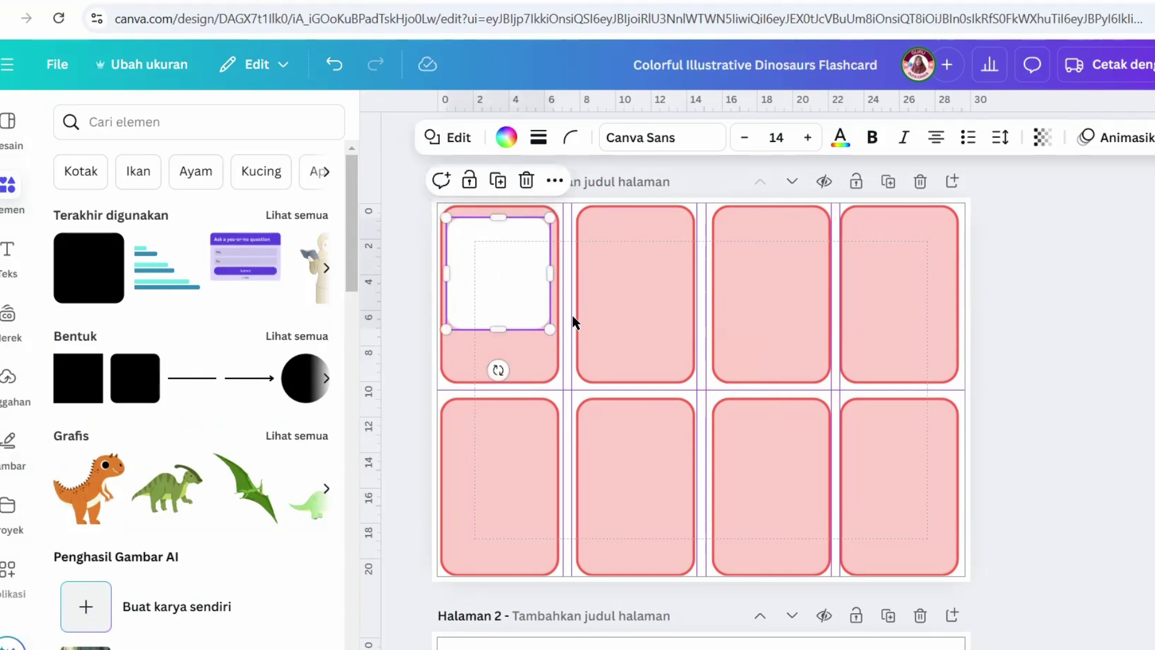
key("Left")
left_click(1113, 317)
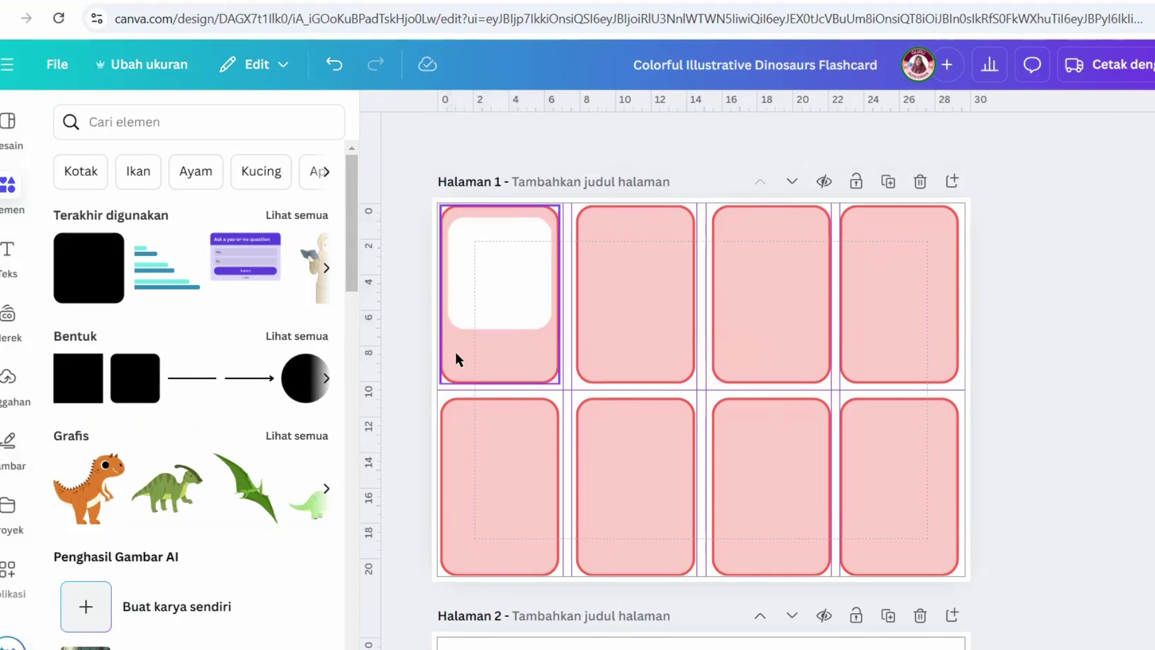
Step: Duplicate the white panel onto the second, third and fourth cards of the upper row
left_click(485, 296)
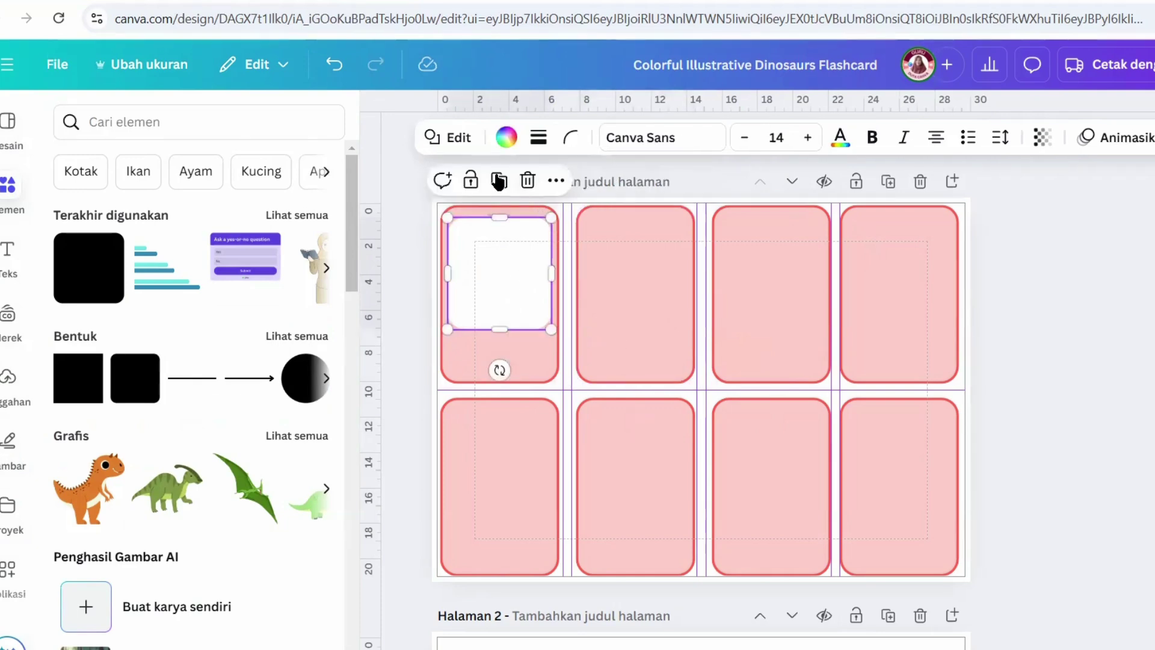
left_click(498, 182)
left_click_drag(529, 270, 666, 266)
left_click(636, 180)
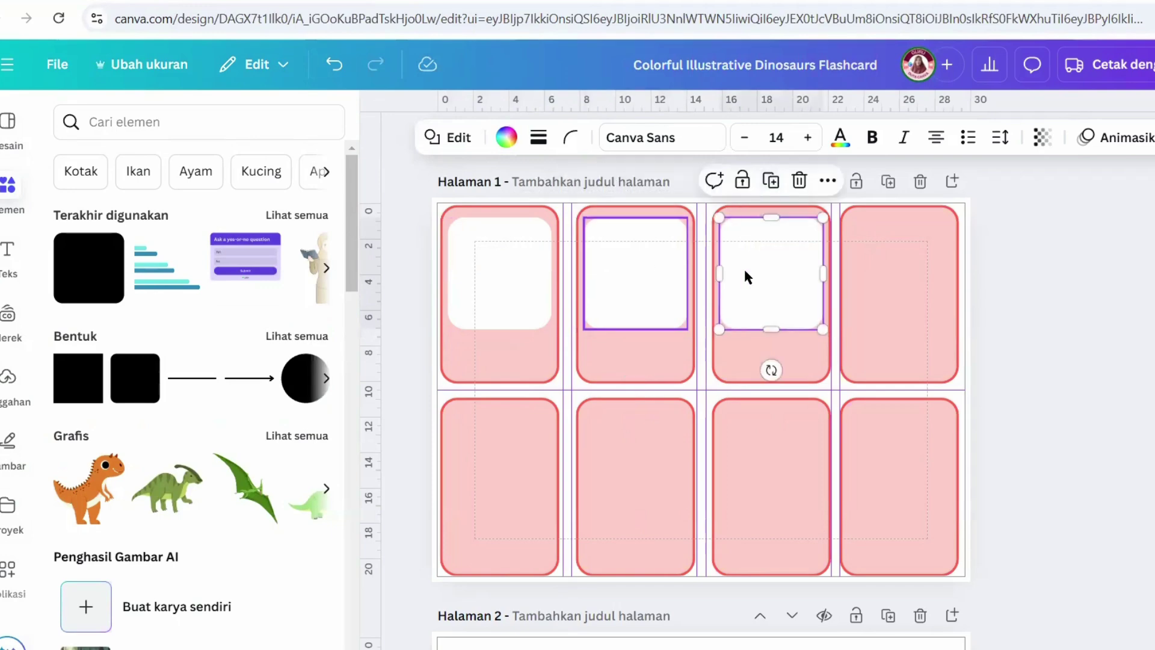
left_click(771, 181)
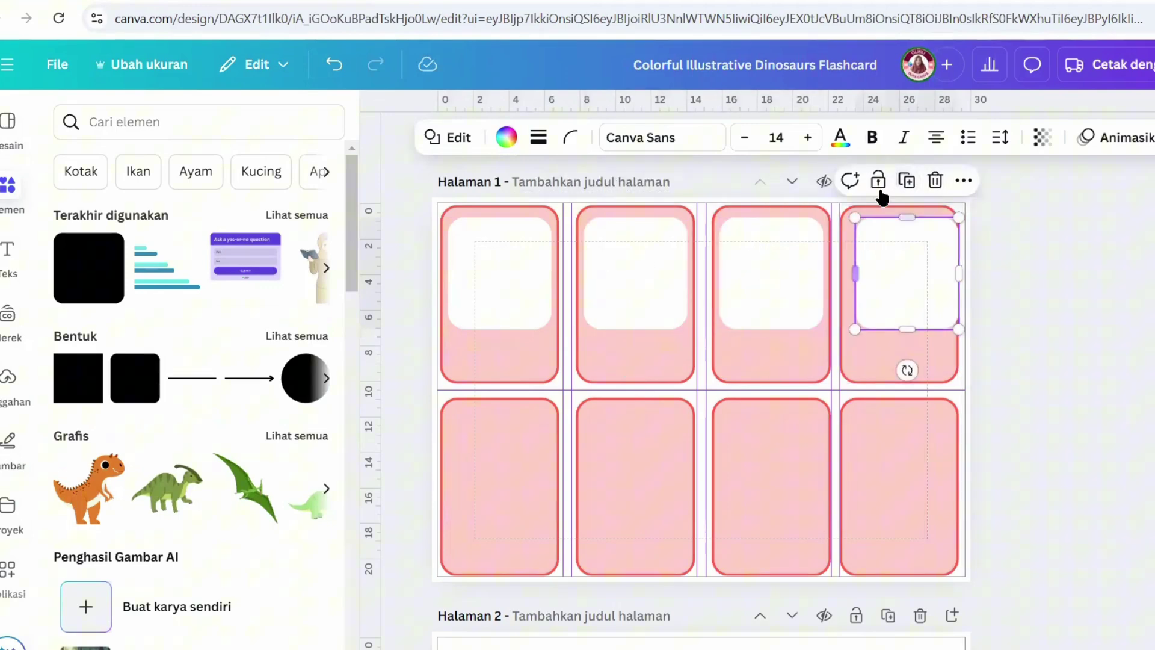
Step: Copy the white panel onto all four cards of the lower row at the same relative height
left_click(907, 180)
left_click_drag(905, 258, 641, 457)
left_click(498, 374)
left_click(634, 372)
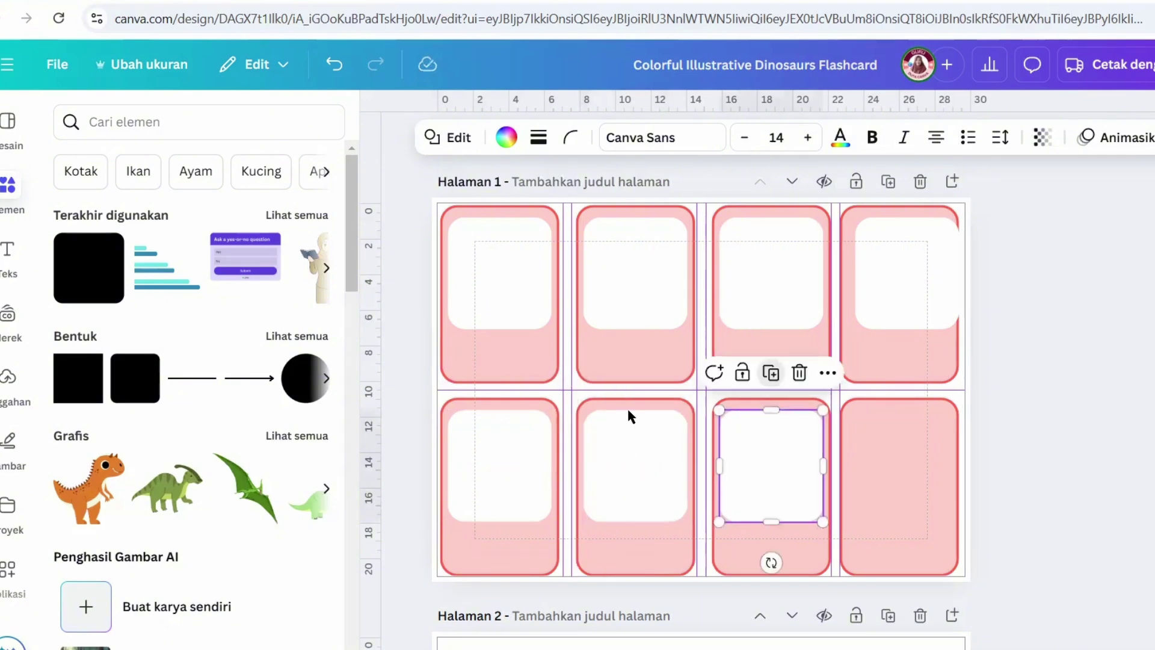
left_click(773, 374)
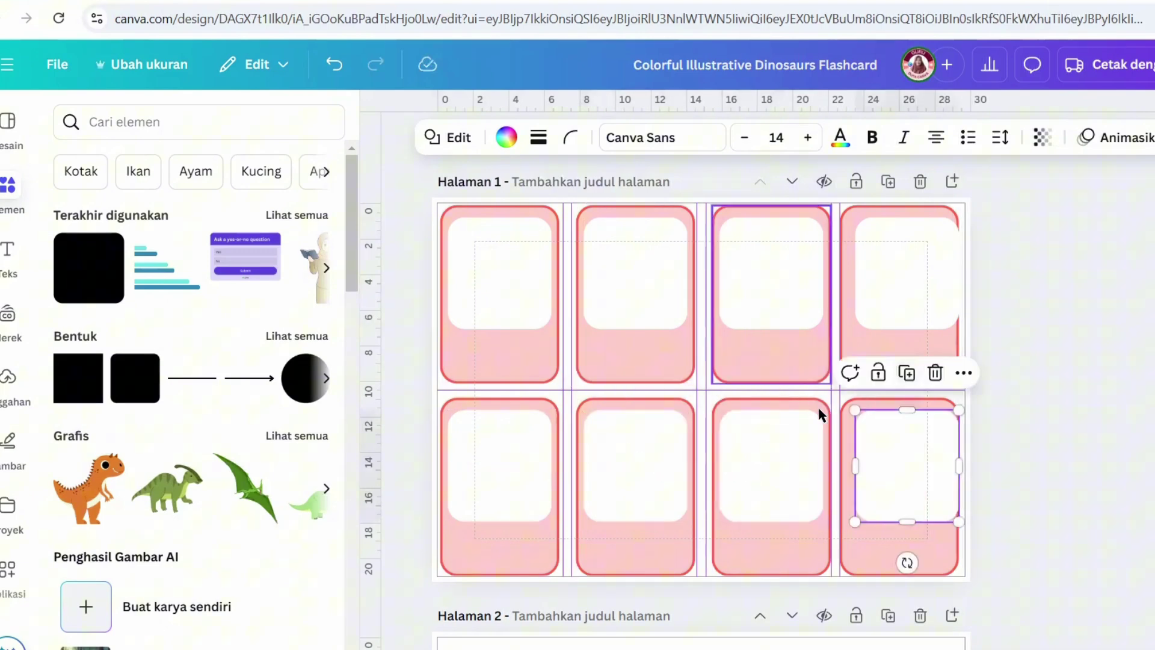
Step: Shift the white panels in the last column left to centre them on the lower and upper cards
left_click_drag(900, 451, 894, 449)
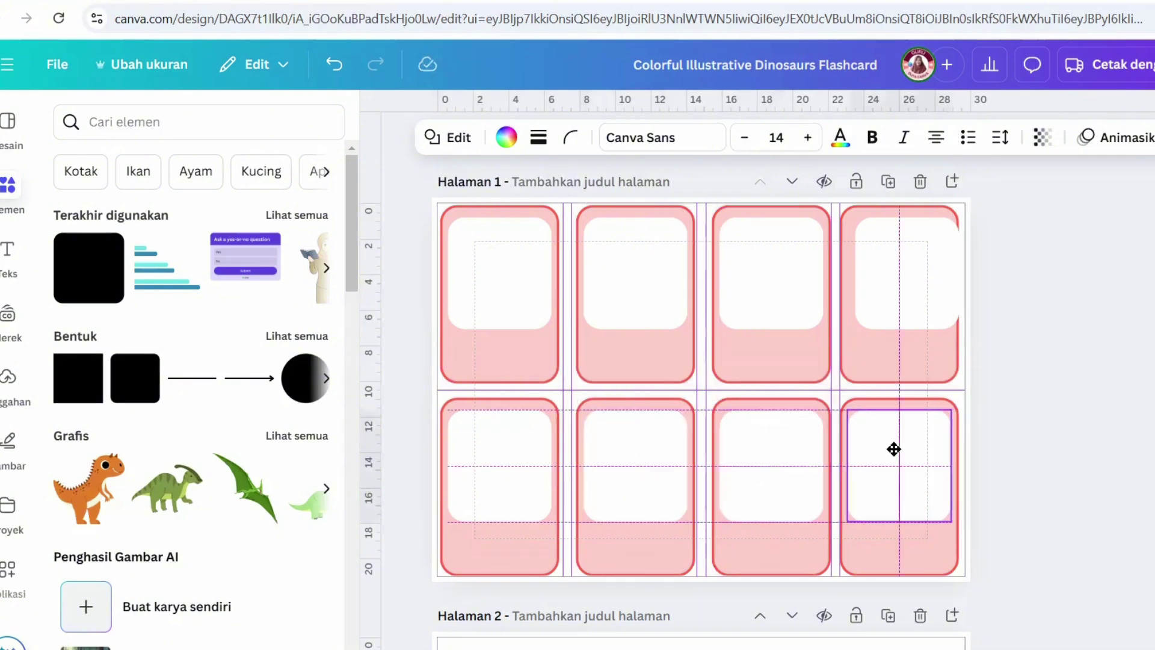
left_click(1035, 385)
left_click(933, 304)
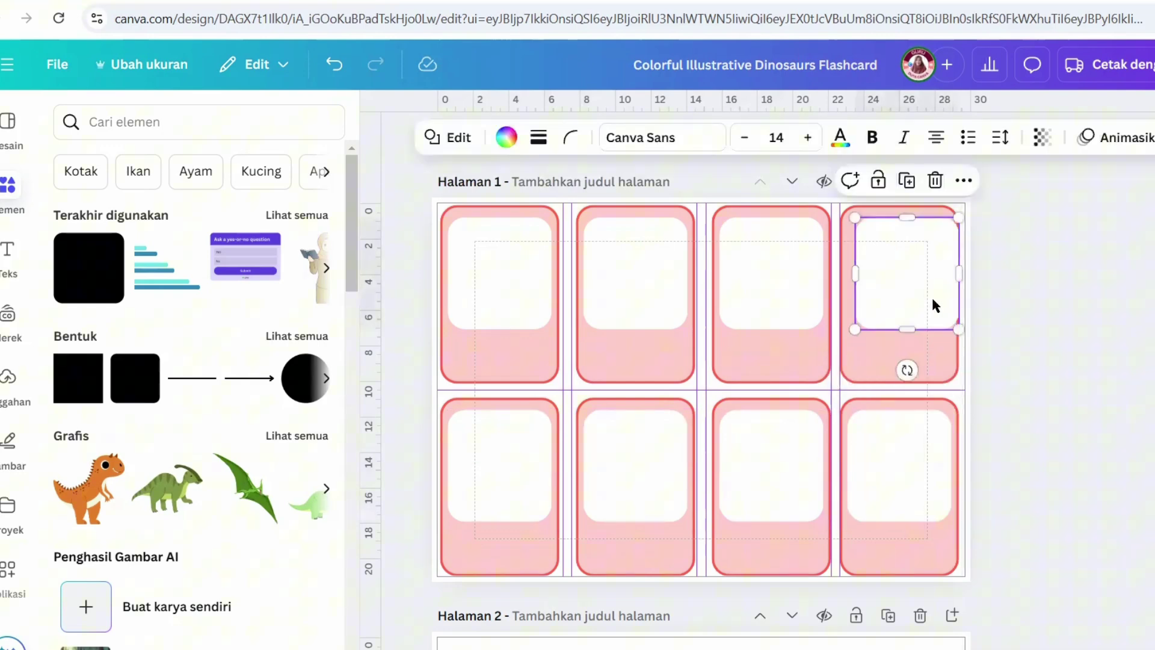
key("Escape")
left_click(932, 300)
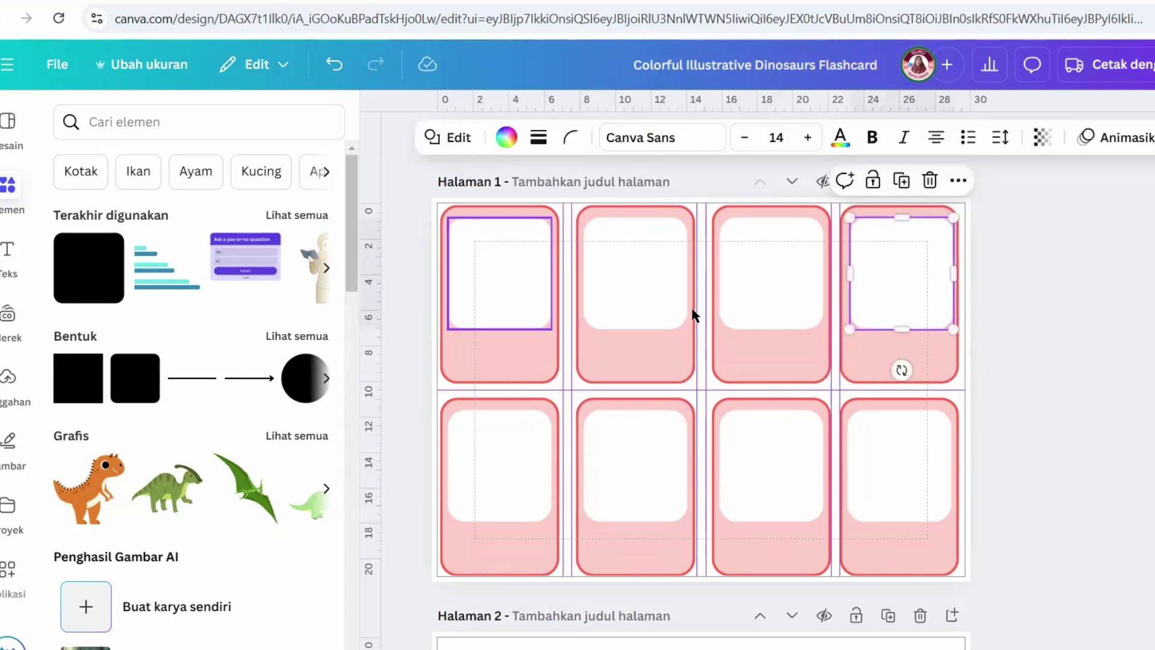
left_click(1045, 346)
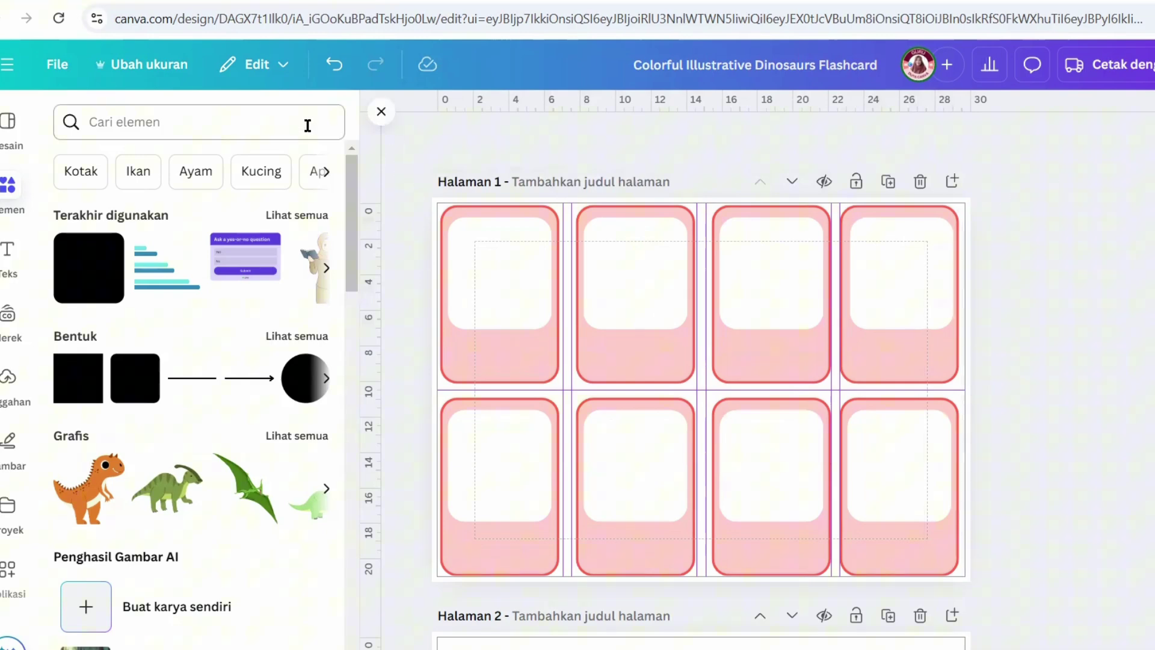
Step: Open the Media Ajaib generator, look over its image and video modes, and set it to generate graphics
left_click(381, 112)
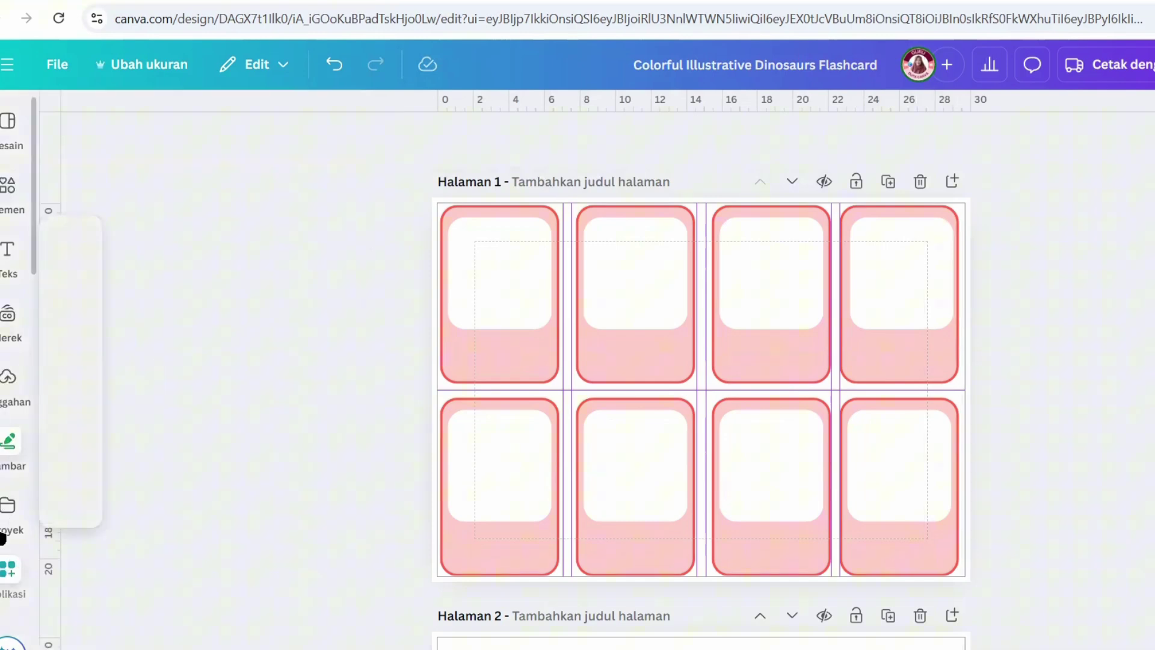
left_click(8, 568)
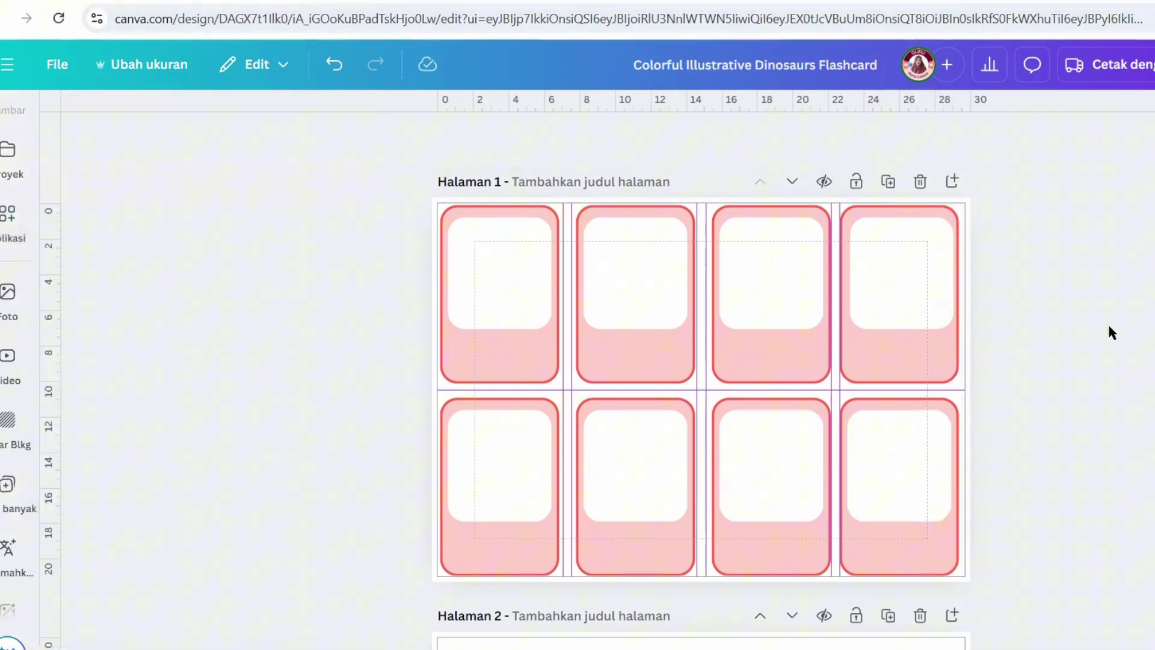
left_click(8, 421)
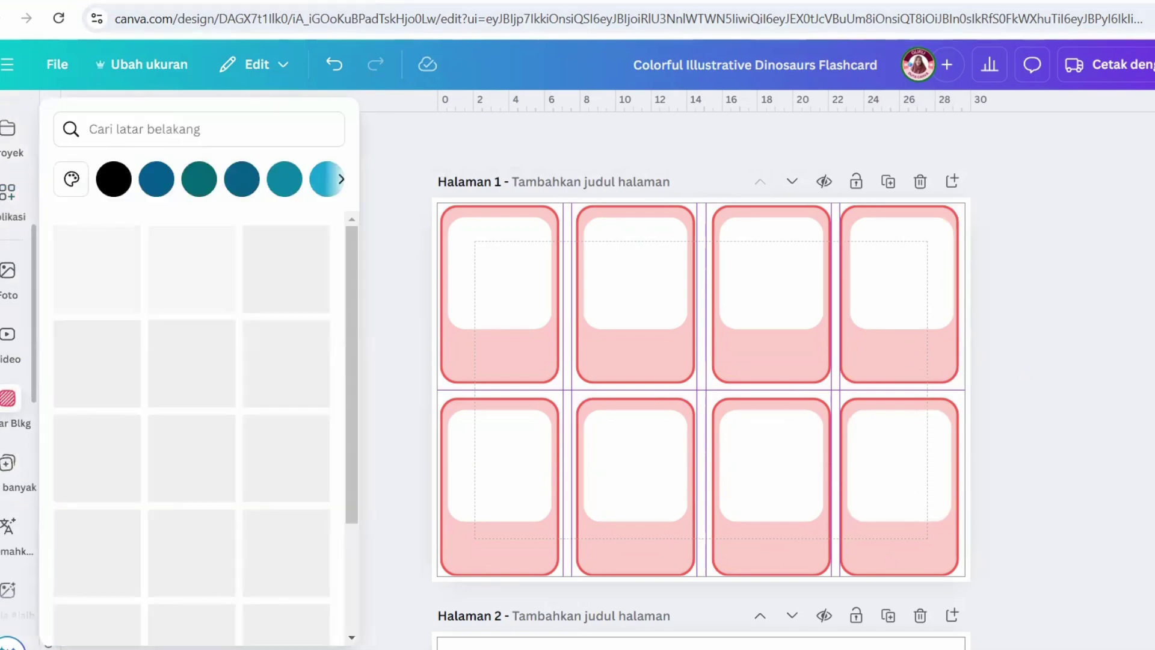
scroll(8, 421, "down", 2)
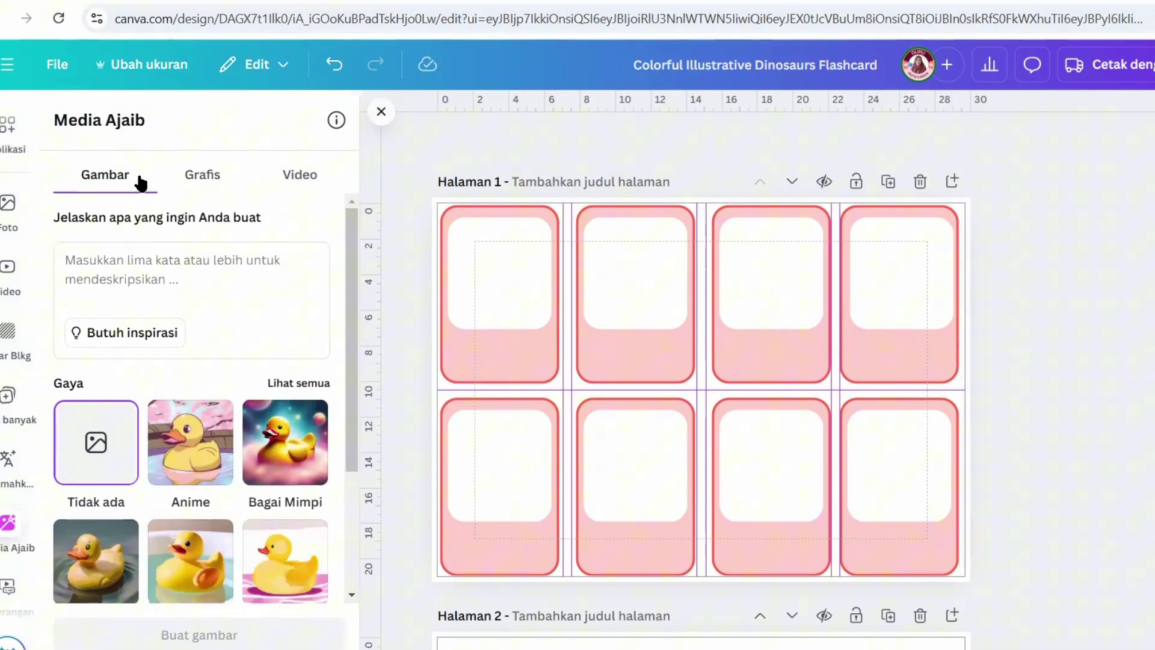
left_click(201, 180)
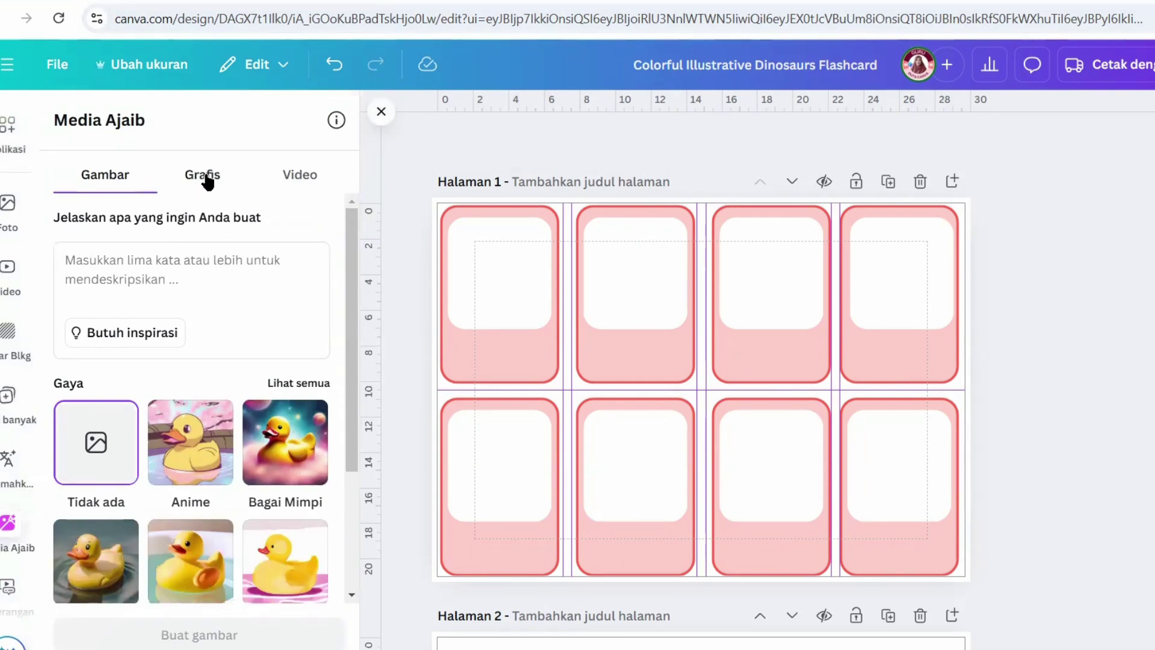
left_click(304, 187)
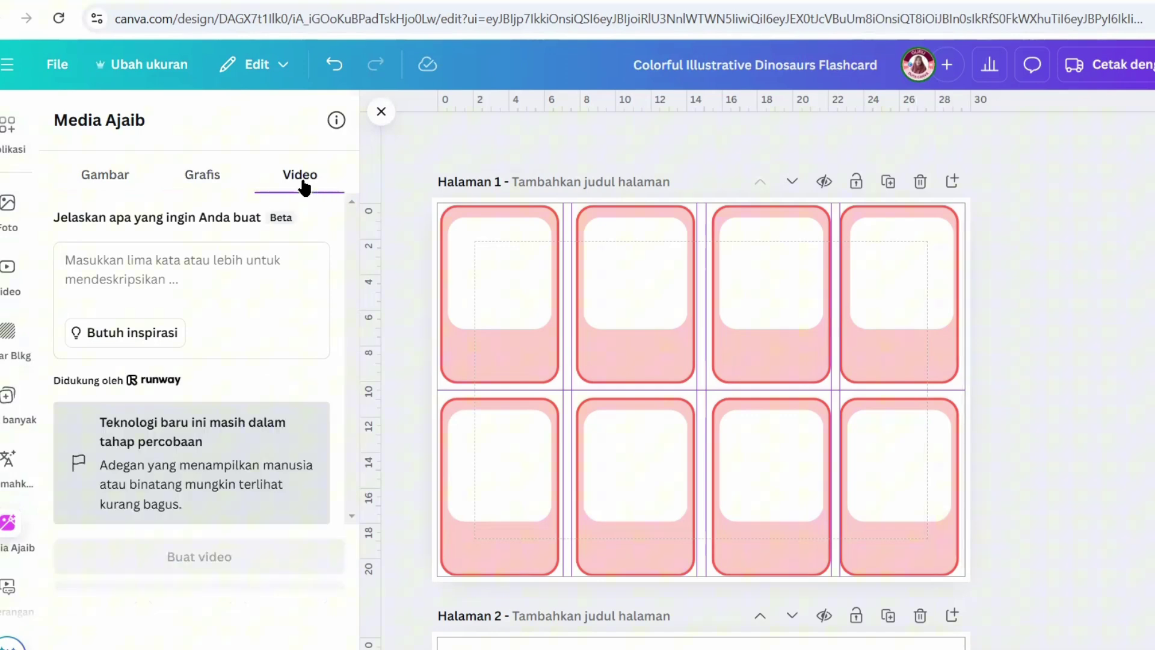
left_click(139, 187)
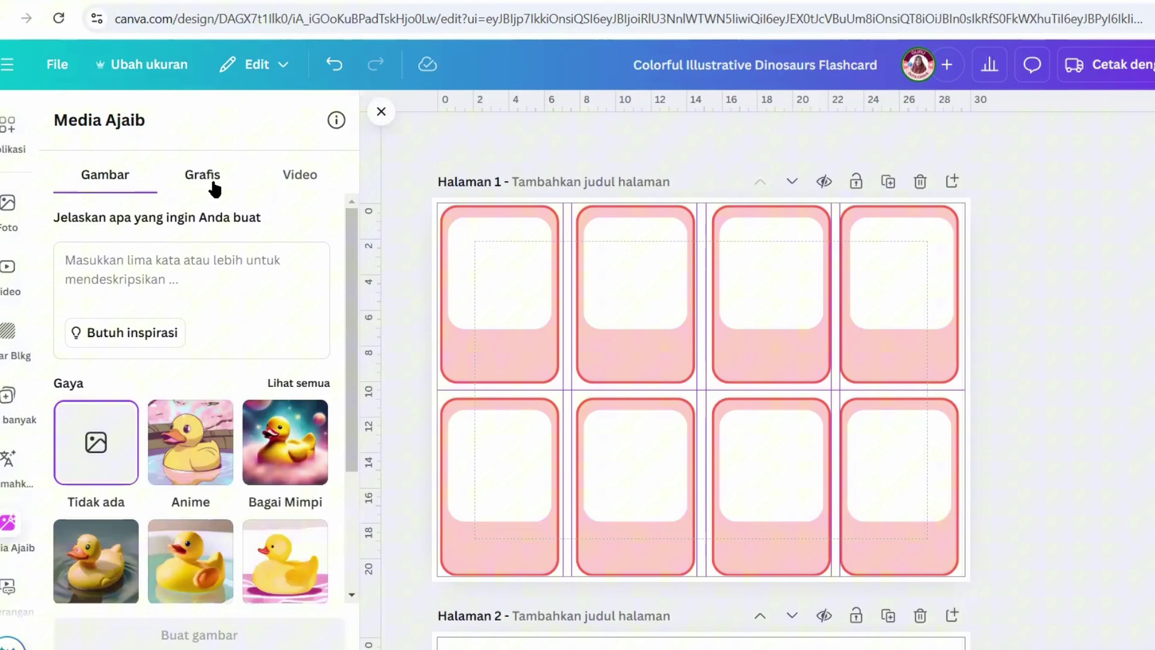
left_click(215, 189)
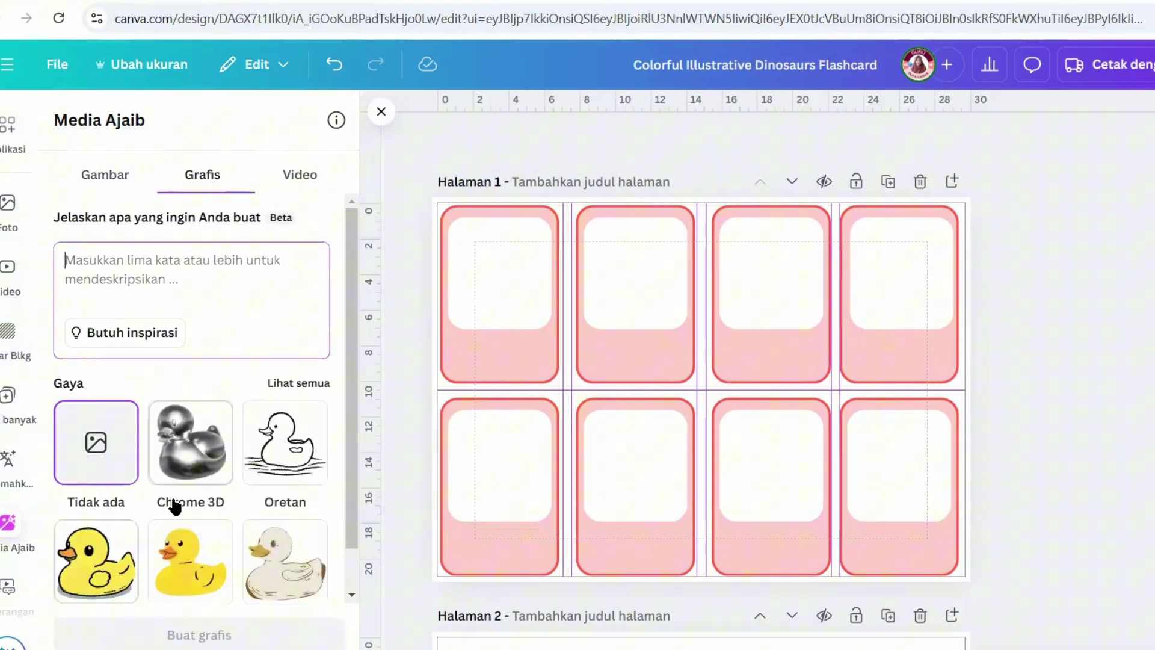
Step: Generate graphics in the Digambar tangan style from the prompt "Buatkan gambar satu ikan warna orange"
scroll(181, 547, "down", 1)
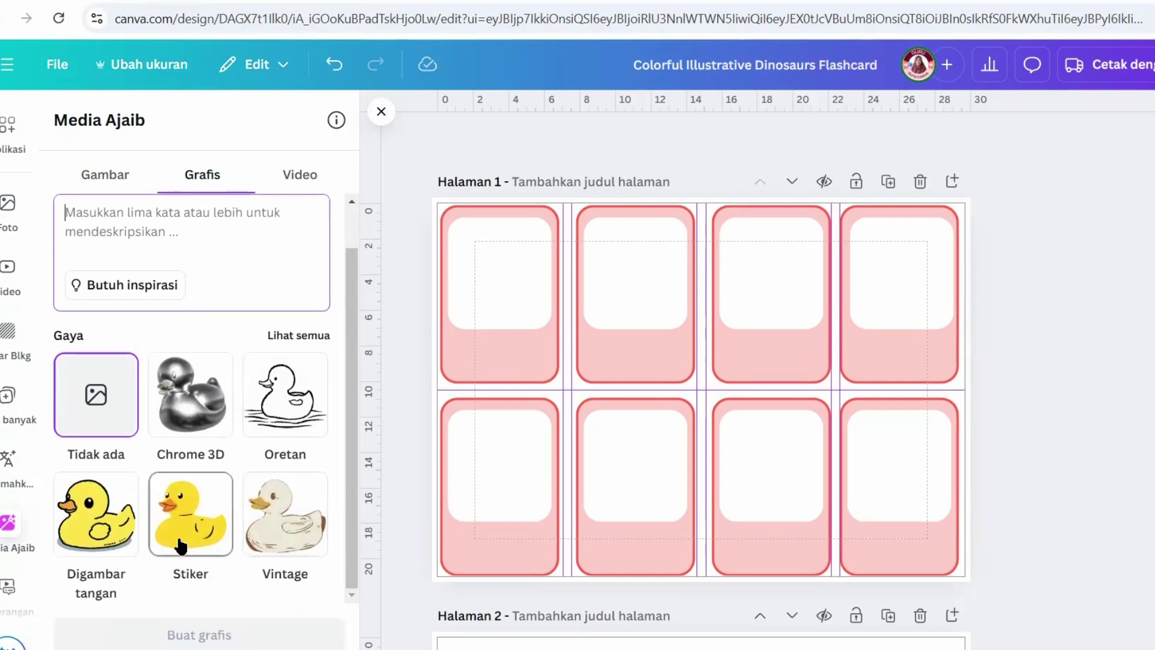
scroll(81, 536, "up", 1)
scroll(82, 535, "down", 1)
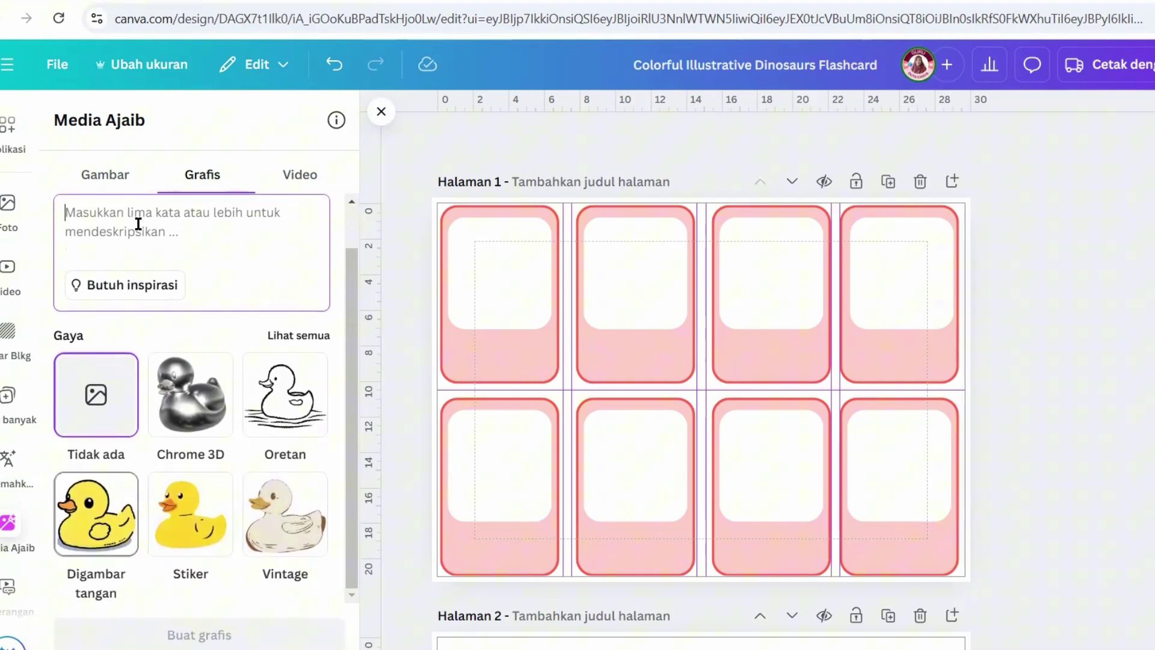
left_click(138, 224)
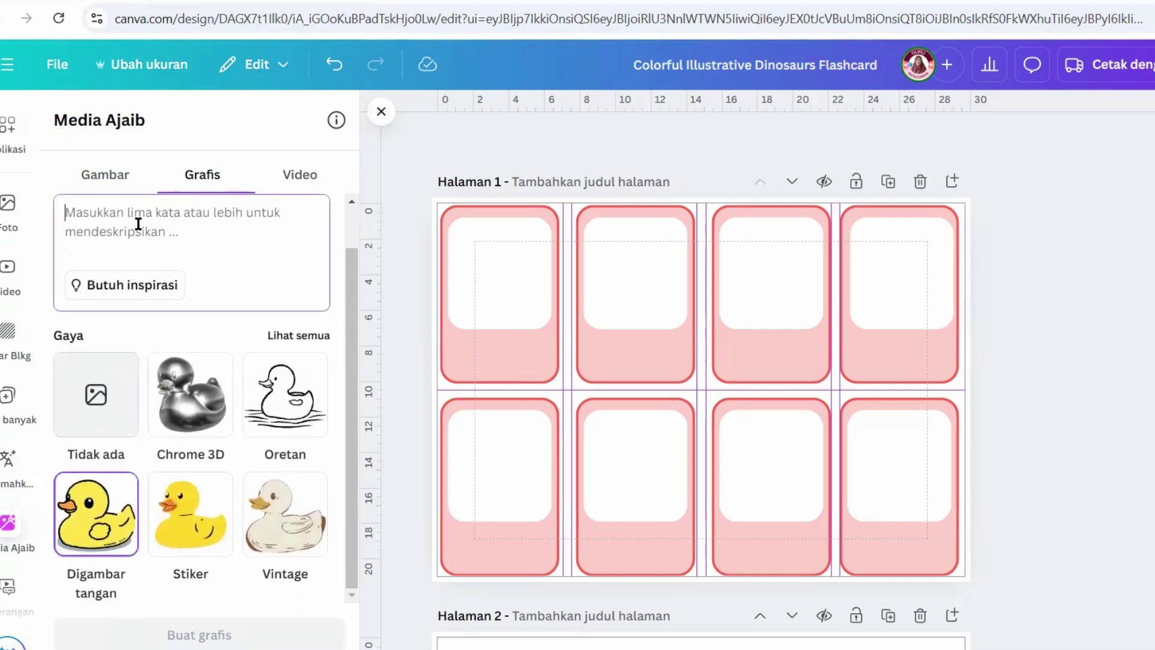
type("Buat")
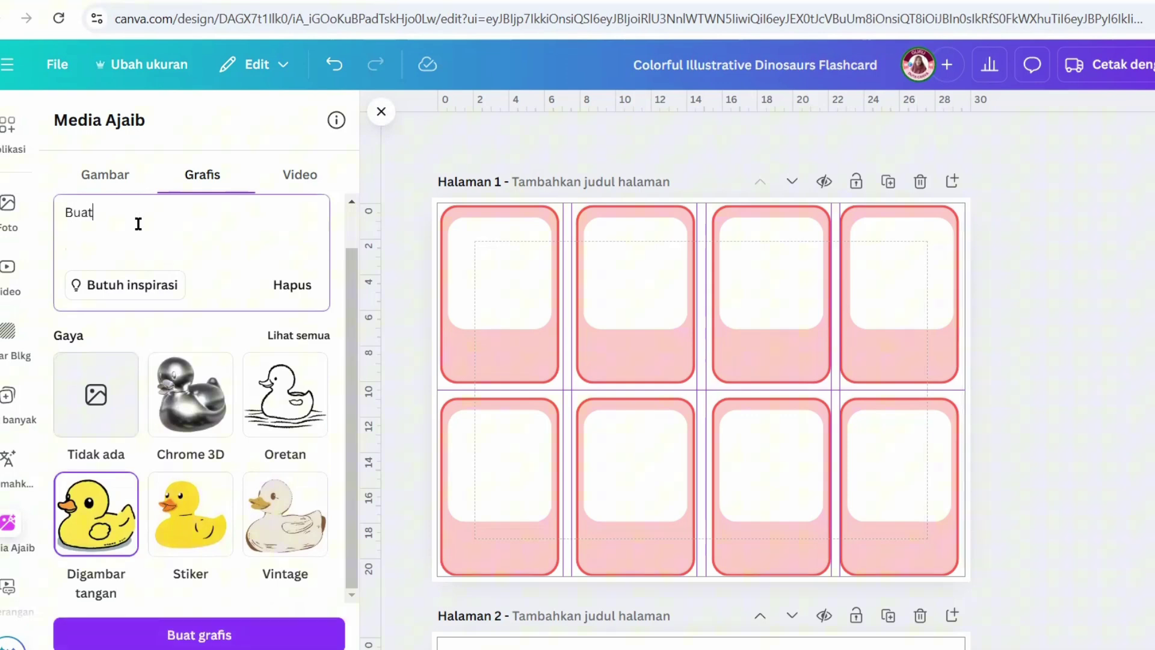
type("kan gambar satu ikan")
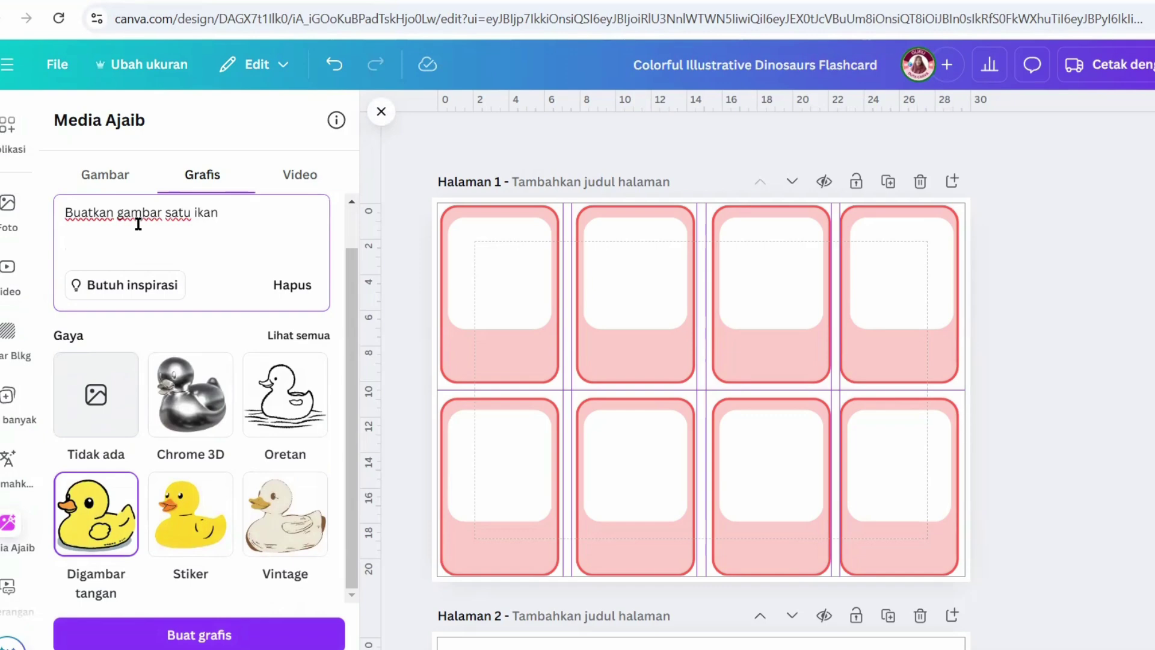
type("warna orange")
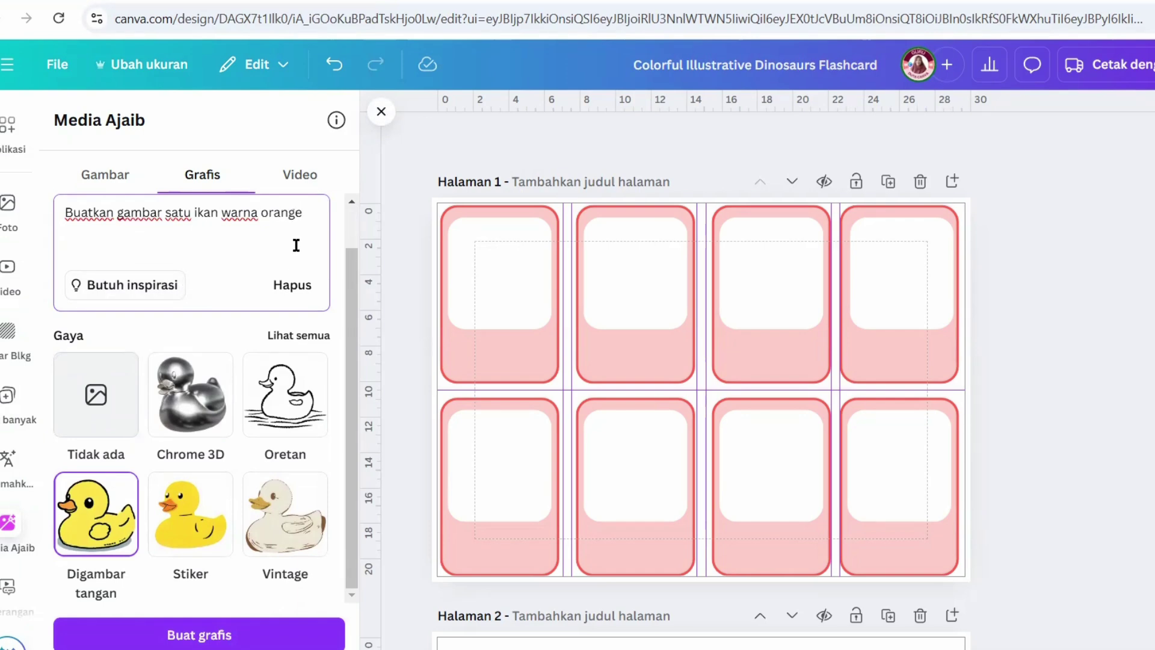
key("Return")
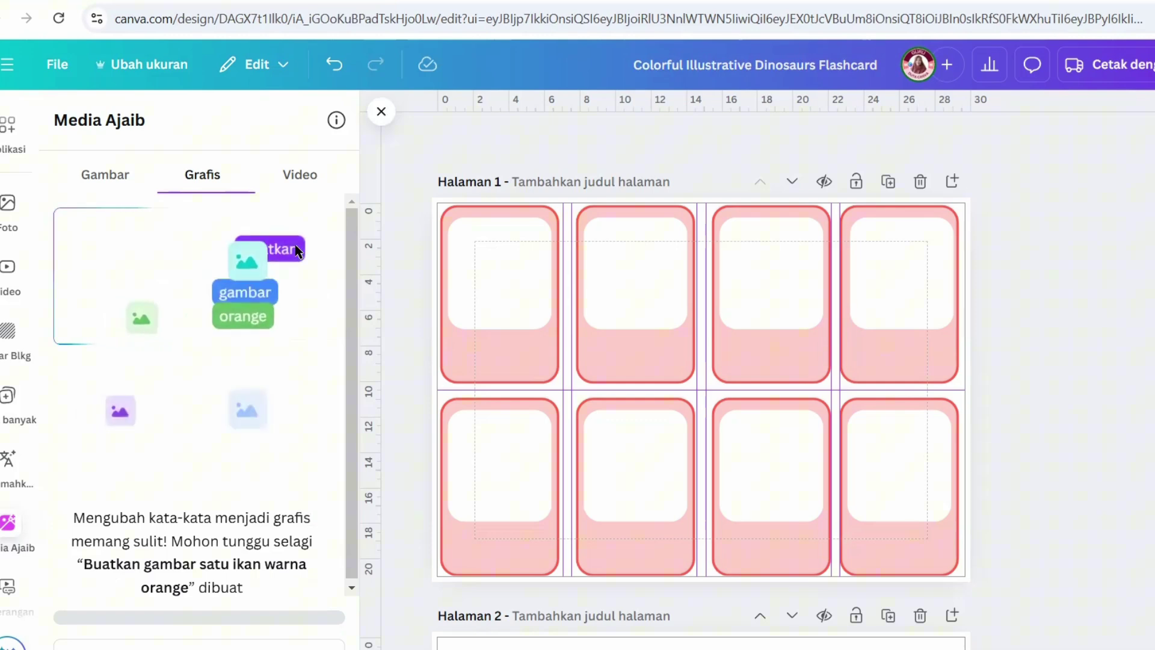
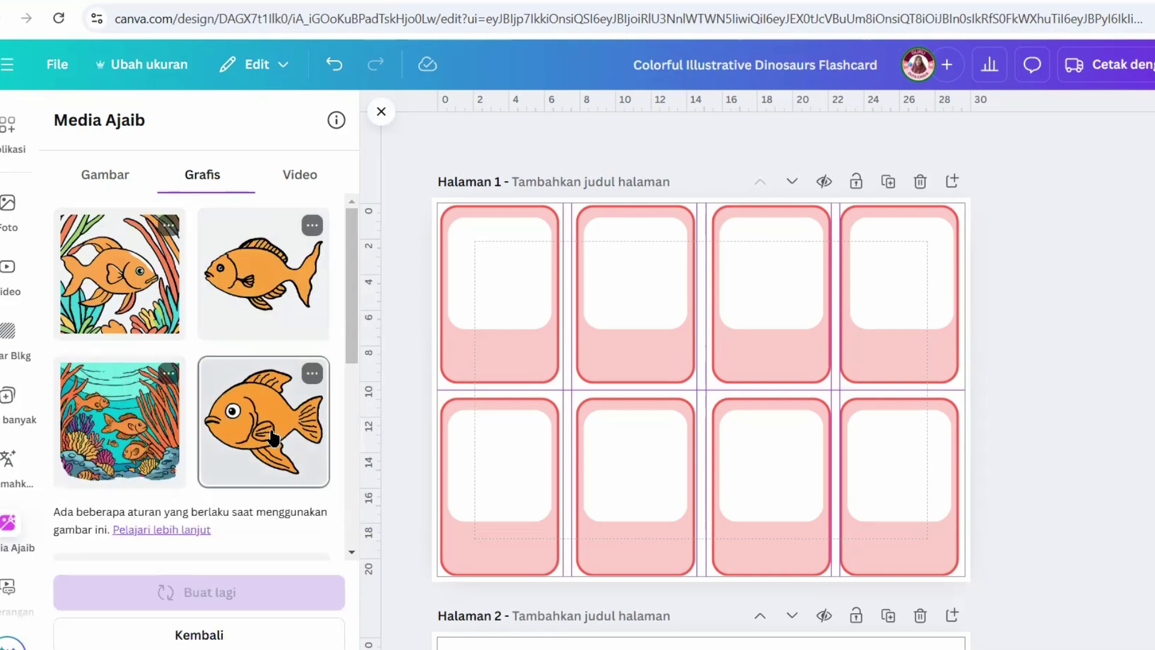
Step: Insert the generated round-bodied orange fish without background scenery, shrink it and centre it in the first card's white panel
left_click(268, 485)
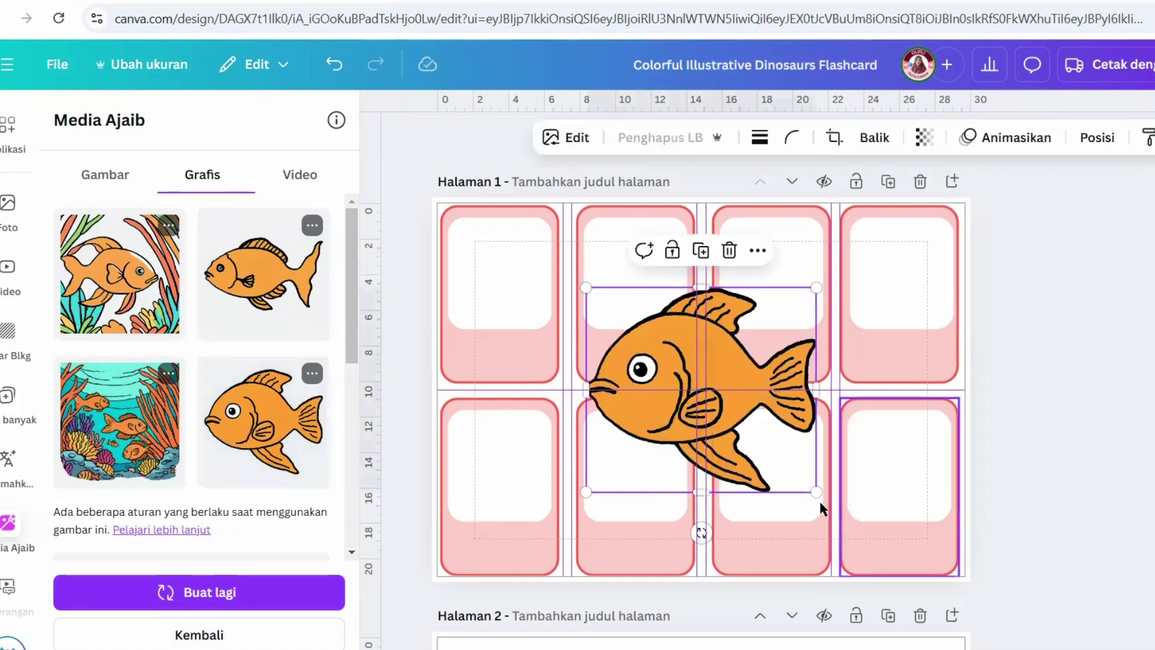
left_click_drag(761, 447, 667, 360)
left_click_drag(622, 302, 469, 246)
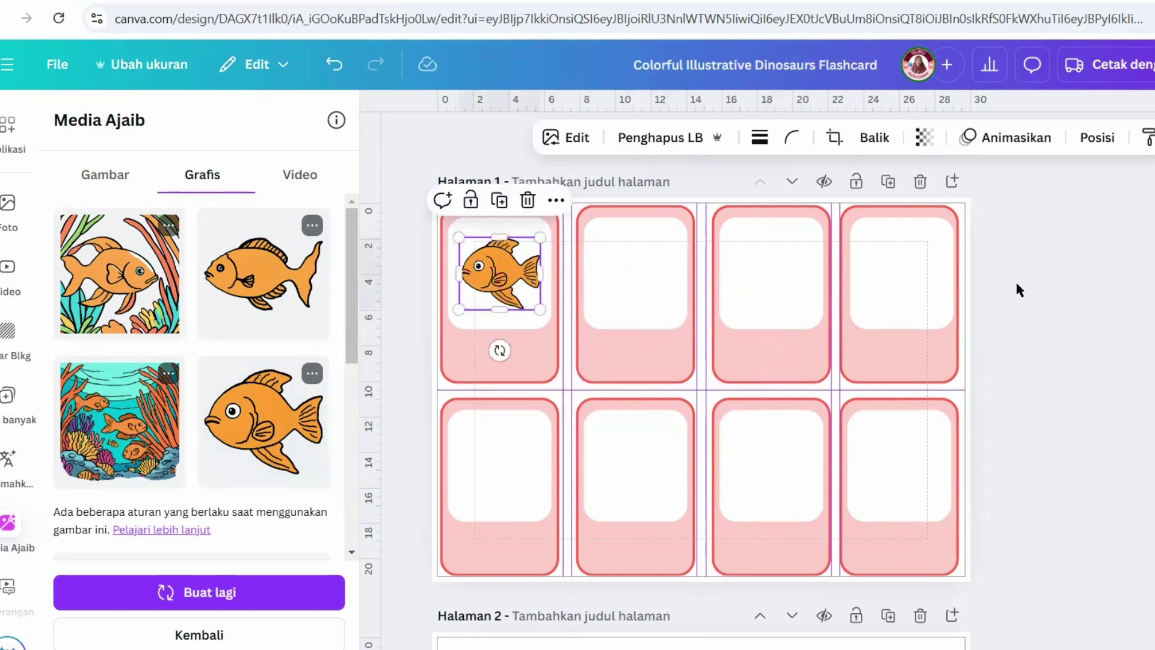
left_click(510, 162)
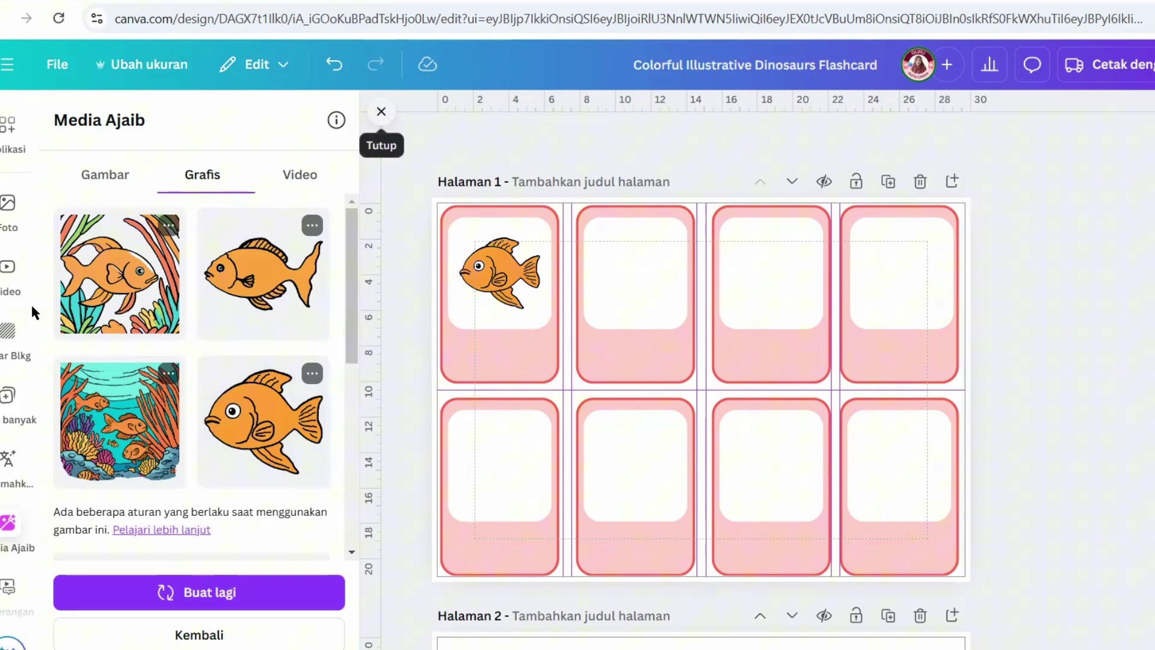
Step: Add a subheading reading "Fish" and place it centred in the pink area below the fish on the first card
scroll(22, 376, "up", 5)
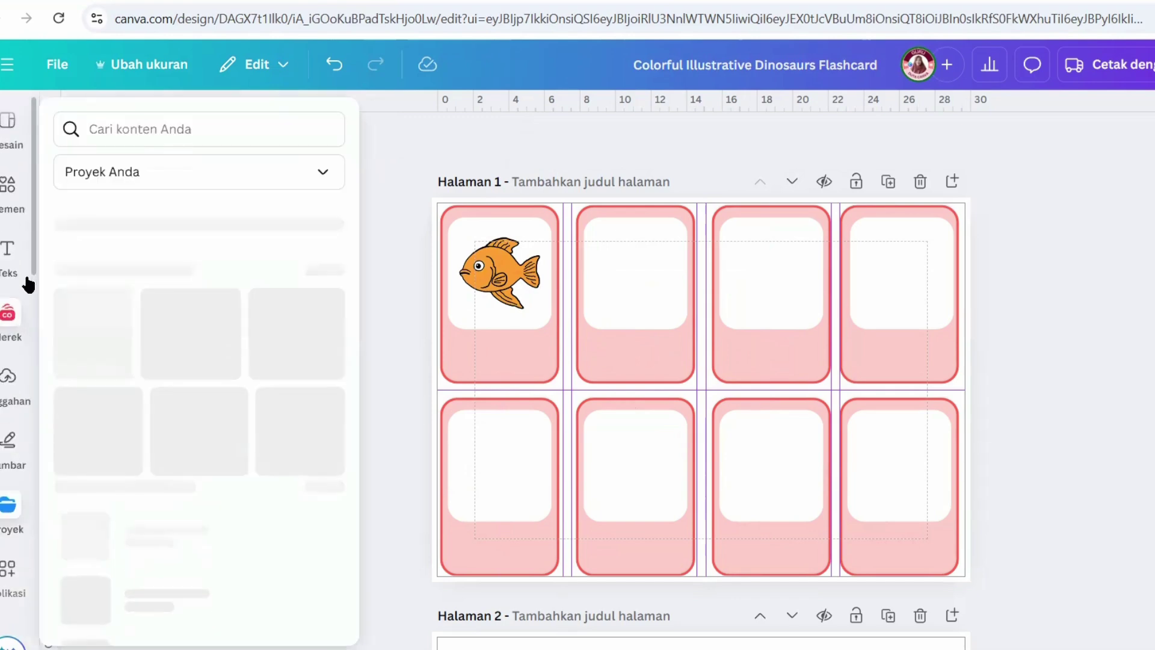
mouse_move(26, 254)
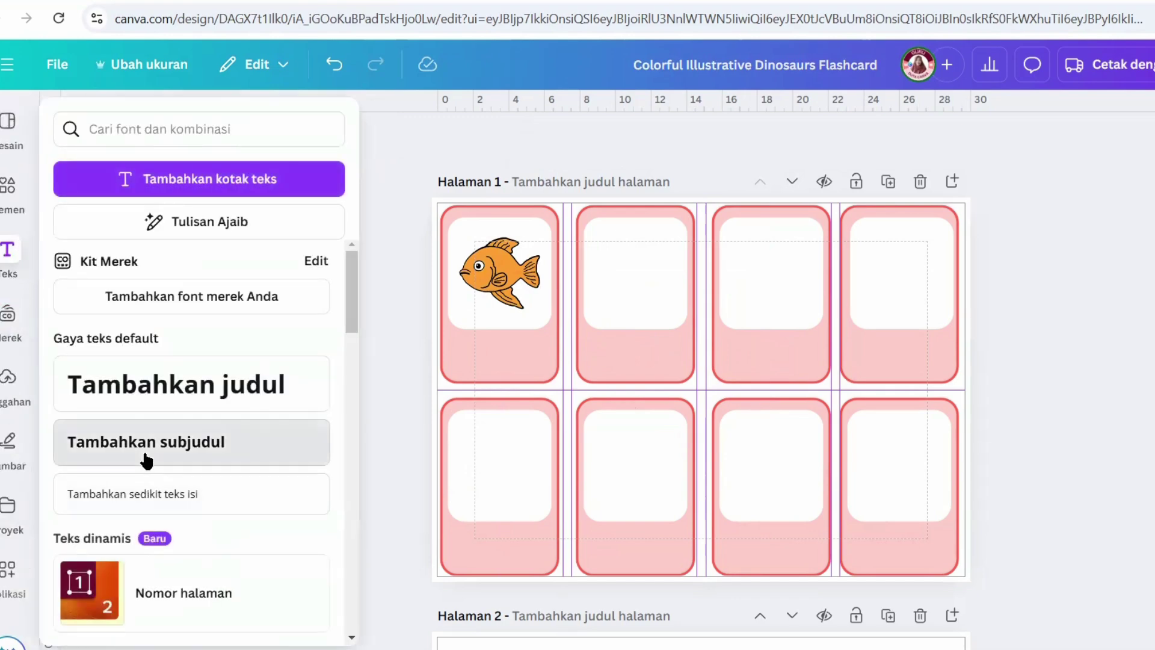
left_click(312, 459)
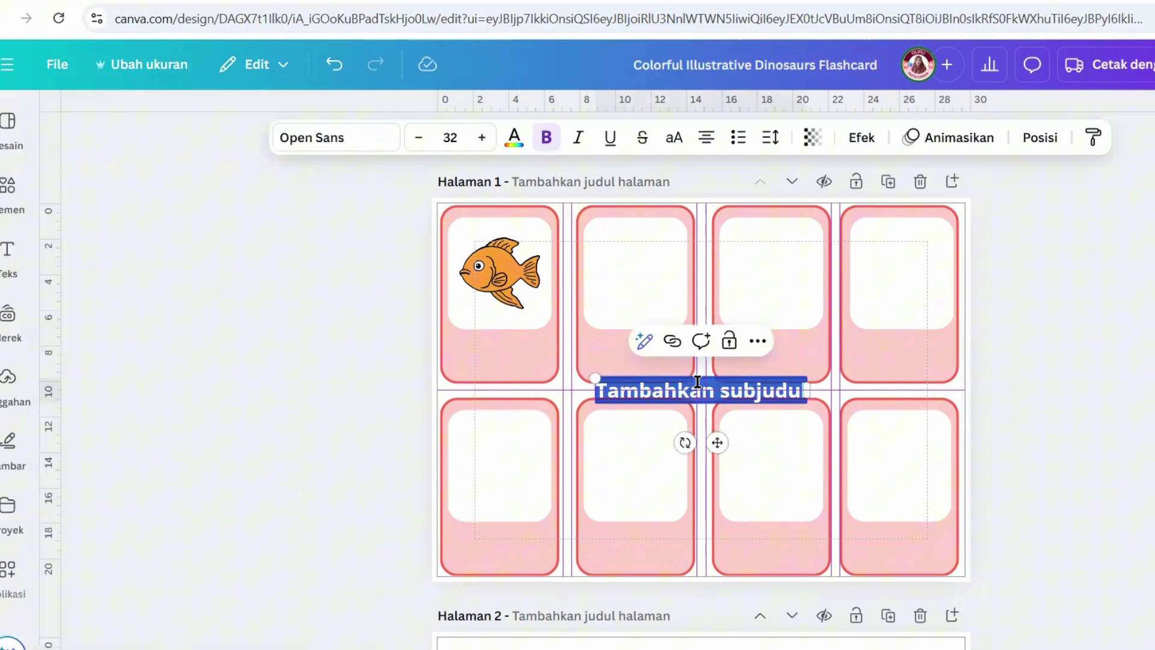
key("BackSpace")
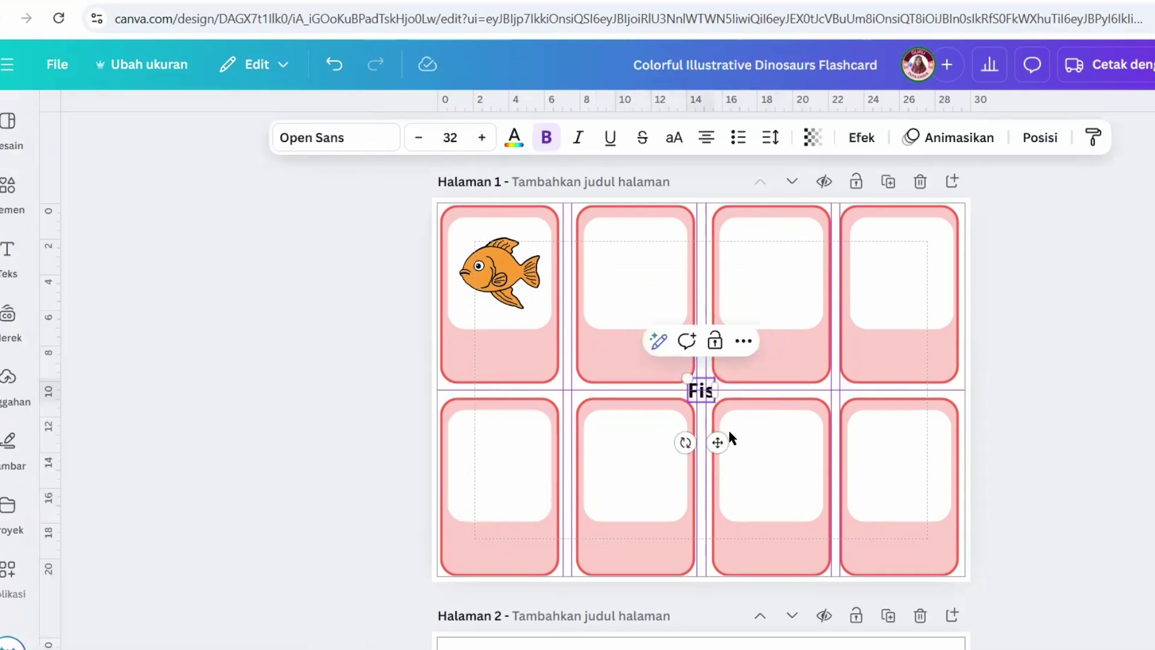
left_click_drag(717, 442, 520, 404)
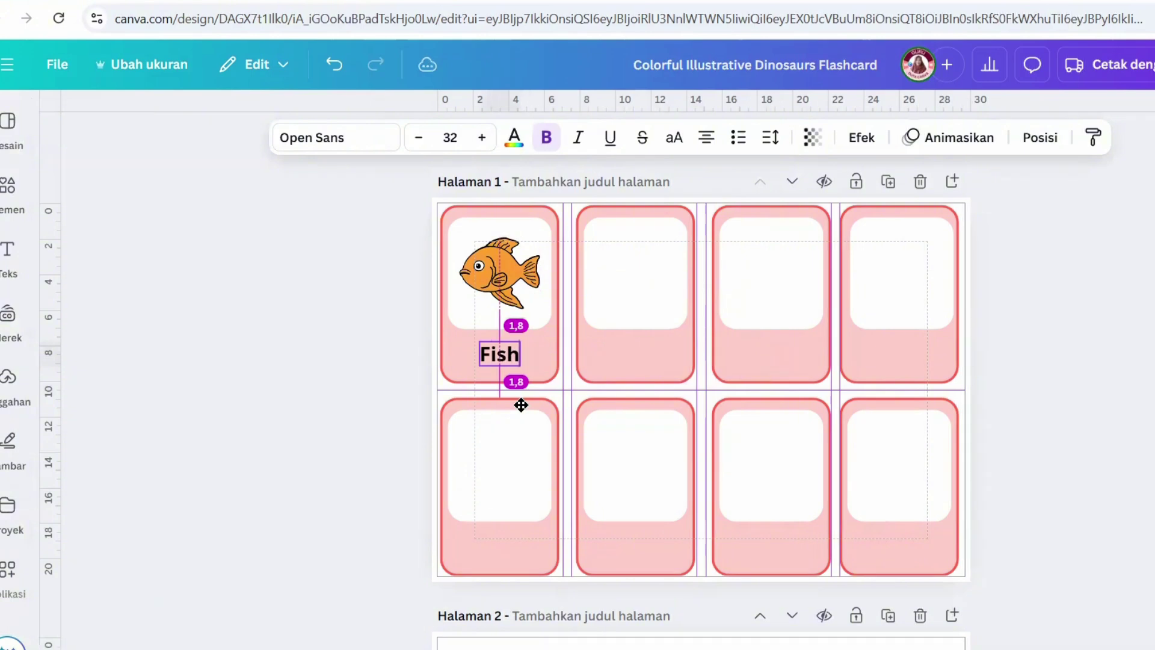
Step: Increase the font size of the first card's label to 38
left_click(498, 368)
left_click(496, 360)
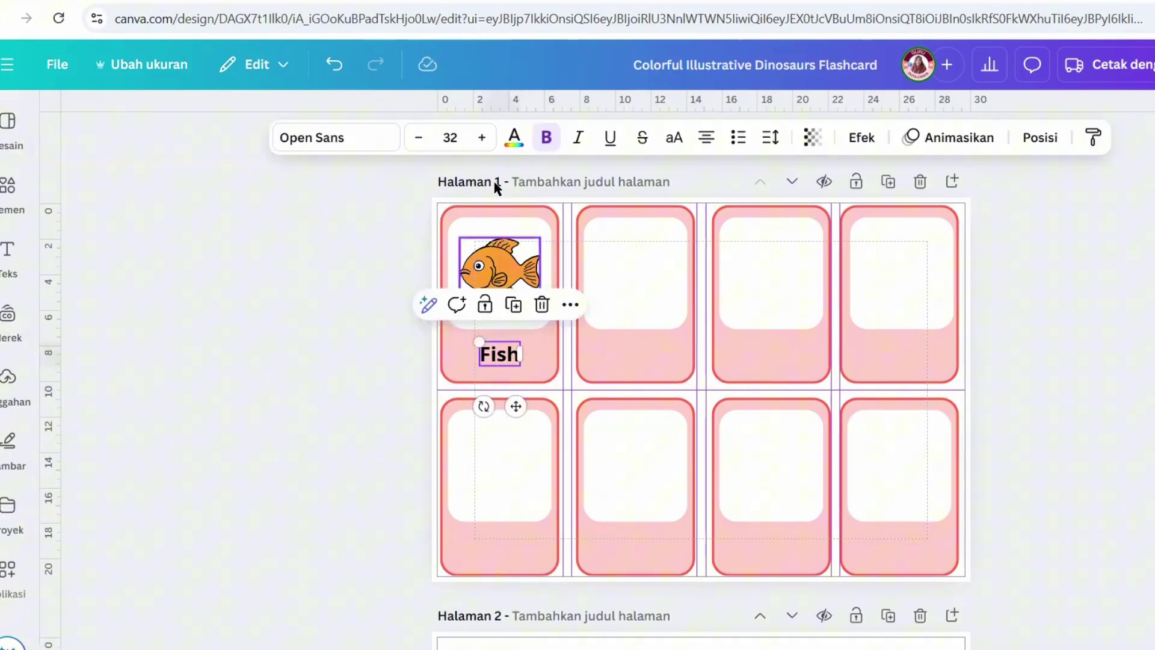
left_click(480, 140)
left_click(480, 140)
left_click(480, 139)
left_click(480, 140)
left_click(481, 139)
left_click(480, 140)
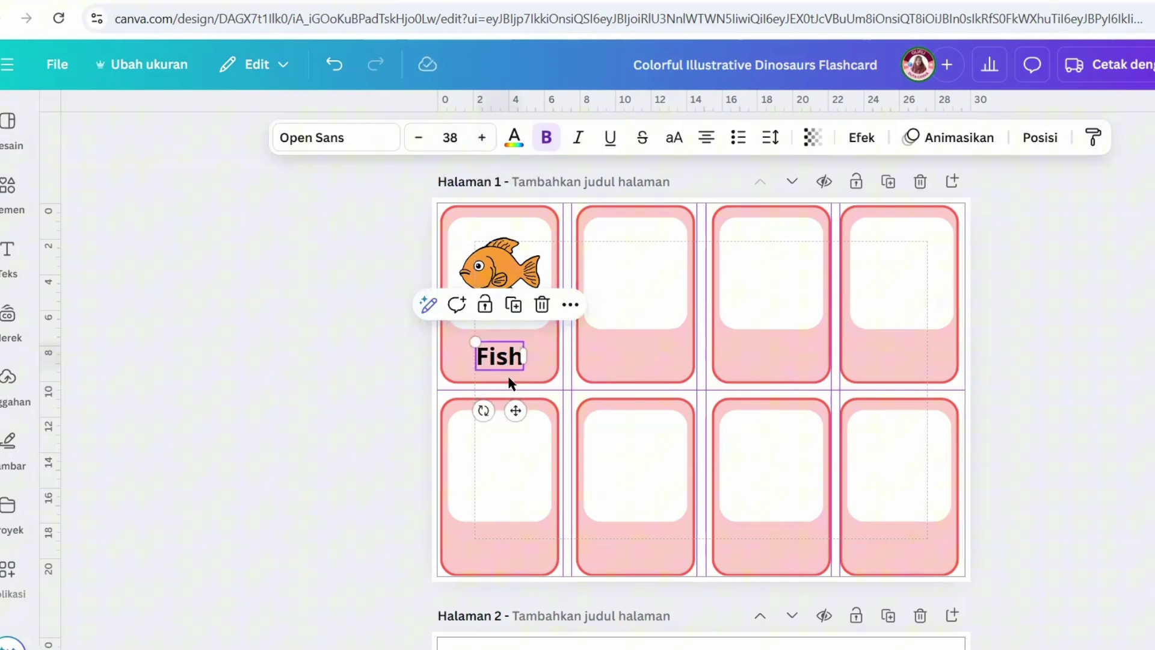
Step: Change the label's initial capital to lowercase so it reads "fish"
left_click(484, 356)
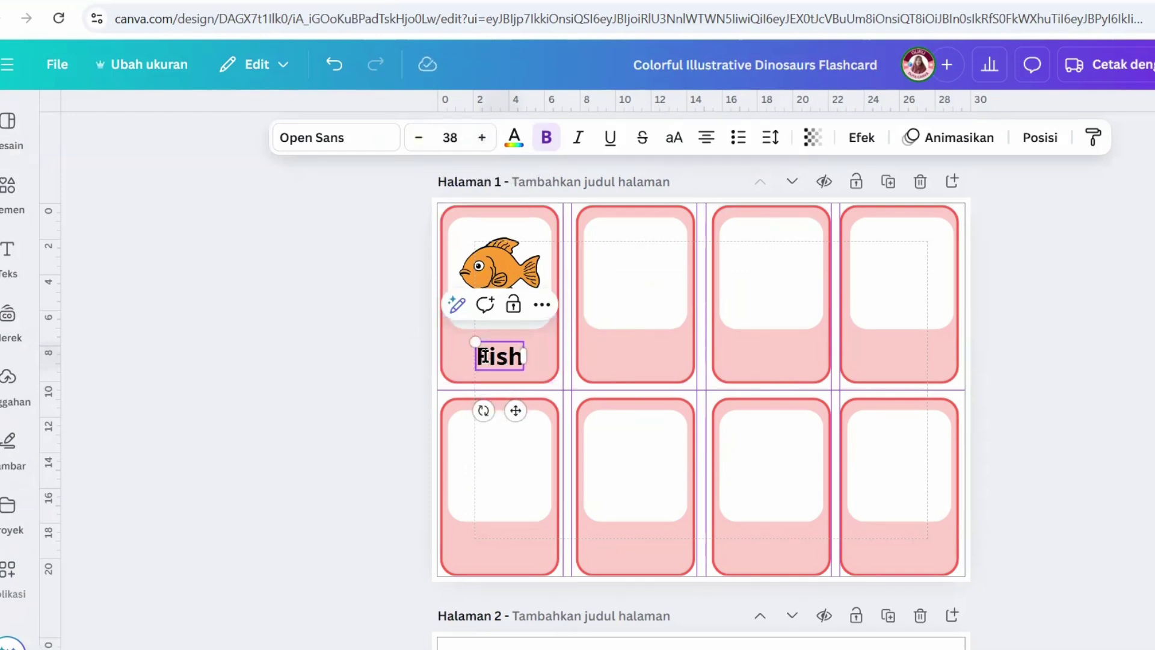
key("BackSpace")
type("f")
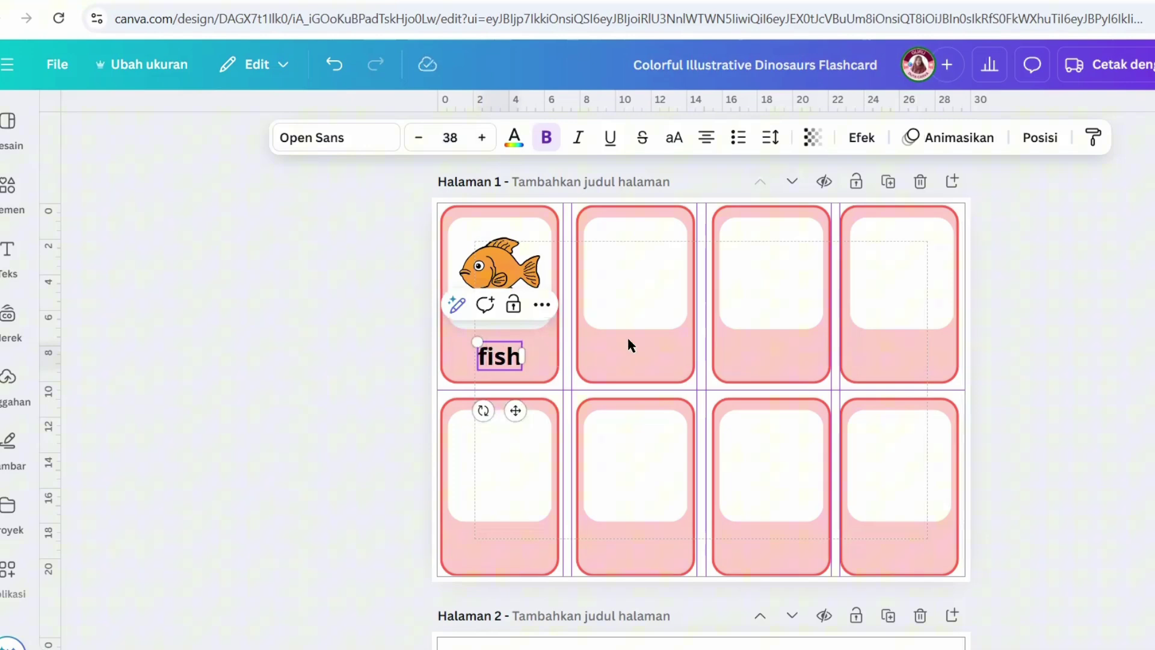
left_click(1032, 335)
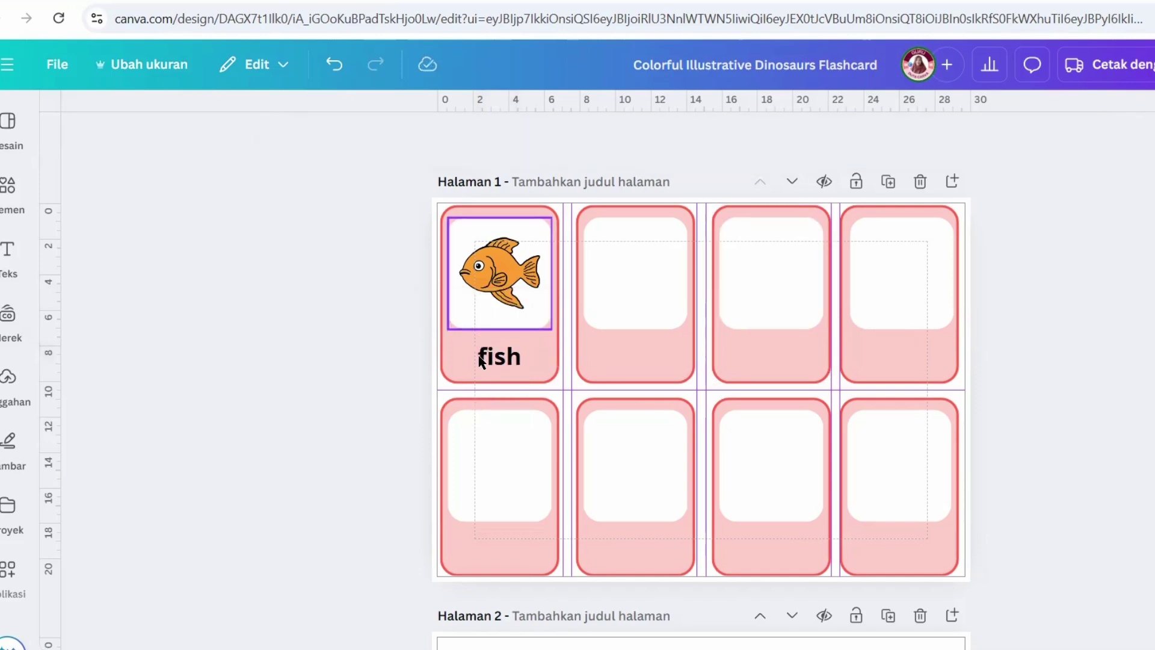
Step: Enlarge the "fish" label to font size 42 and leave the label selected
left_click(498, 357)
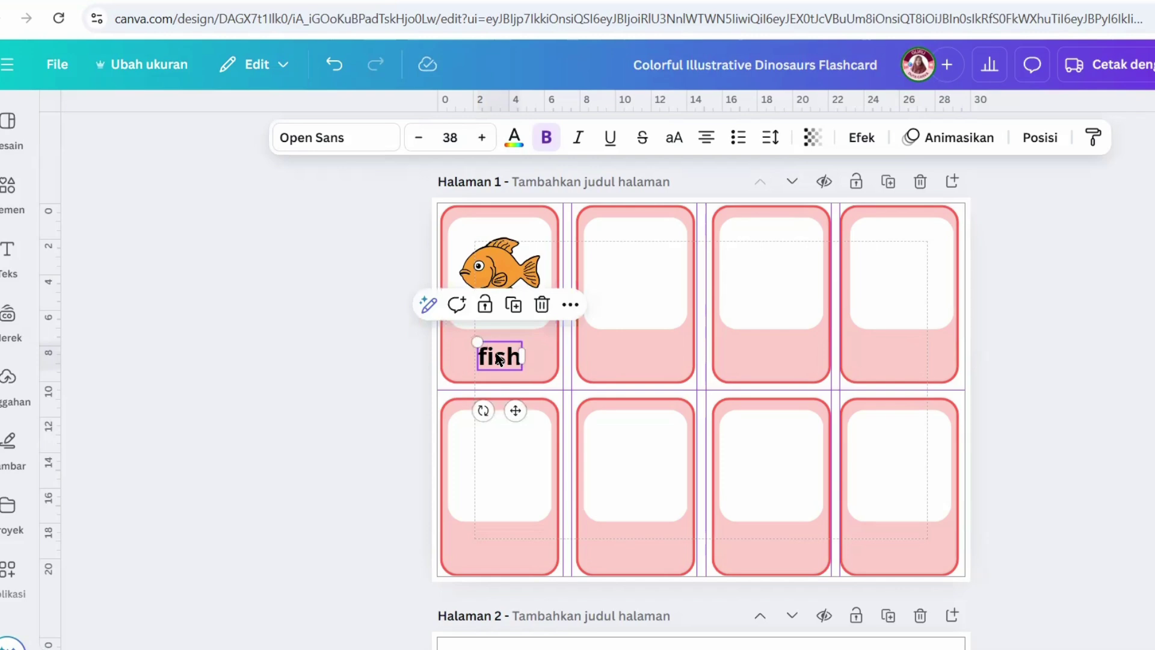
key("Escape")
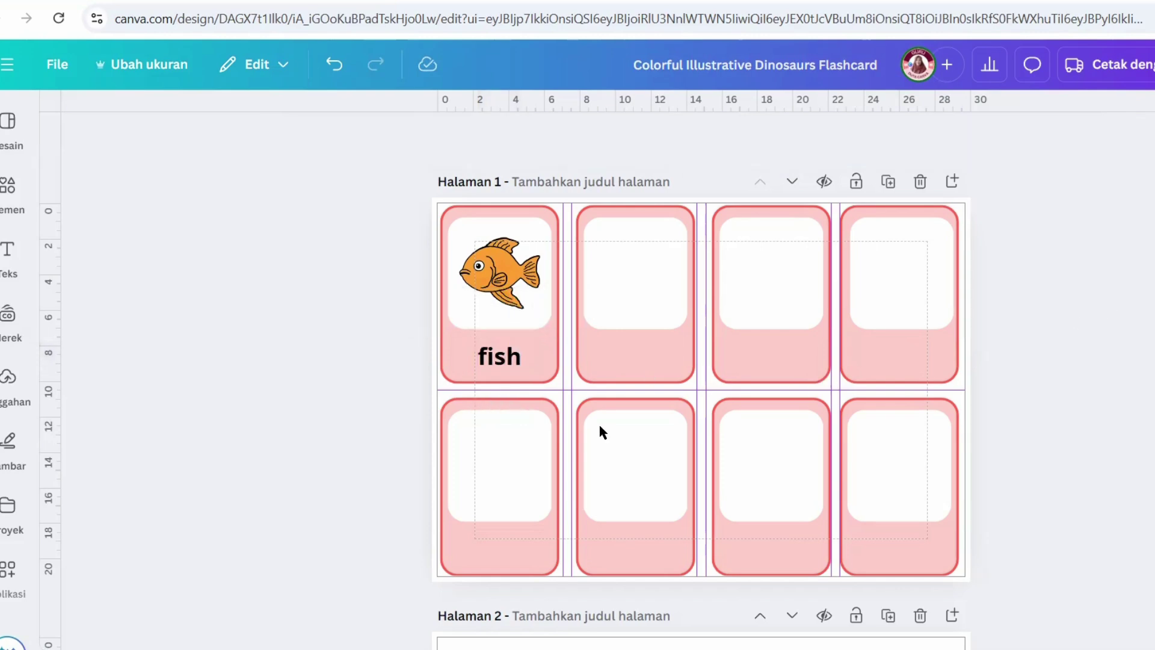
left_click(525, 361)
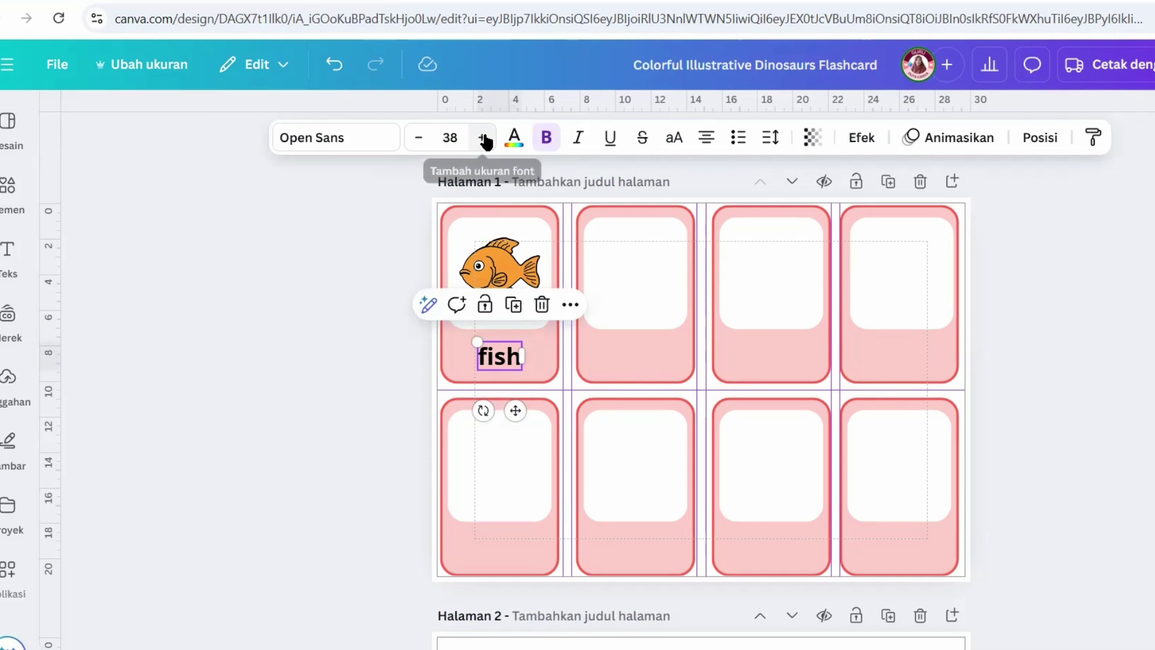
left_click(482, 137)
left_click(482, 137)
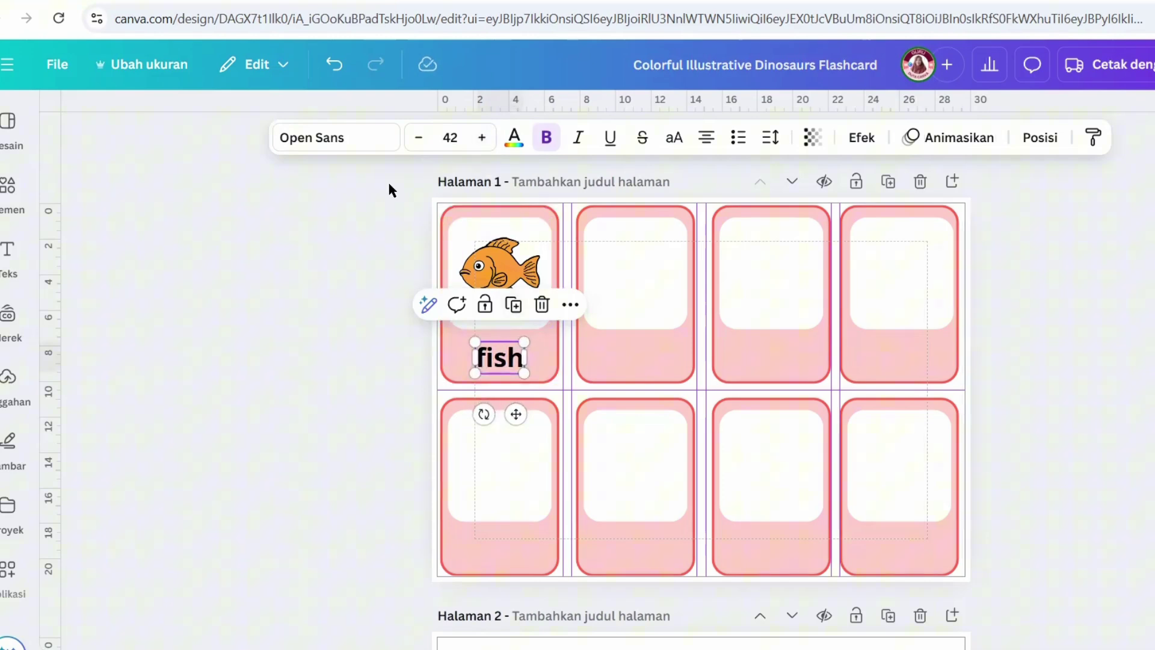
key("Escape")
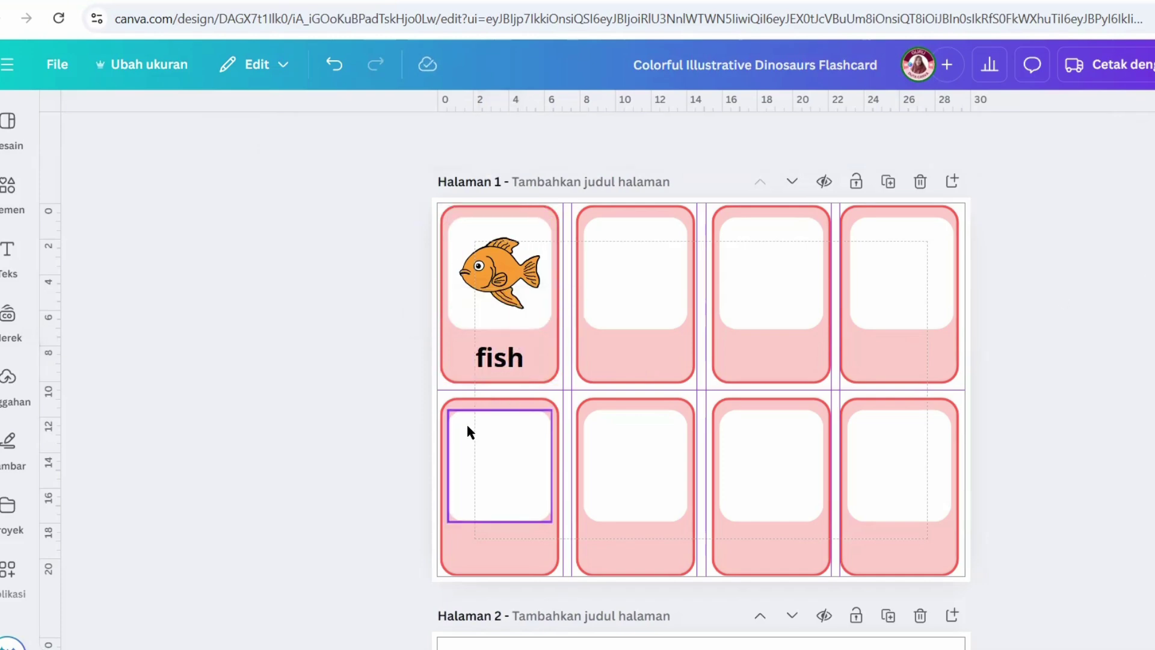
left_click(492, 365)
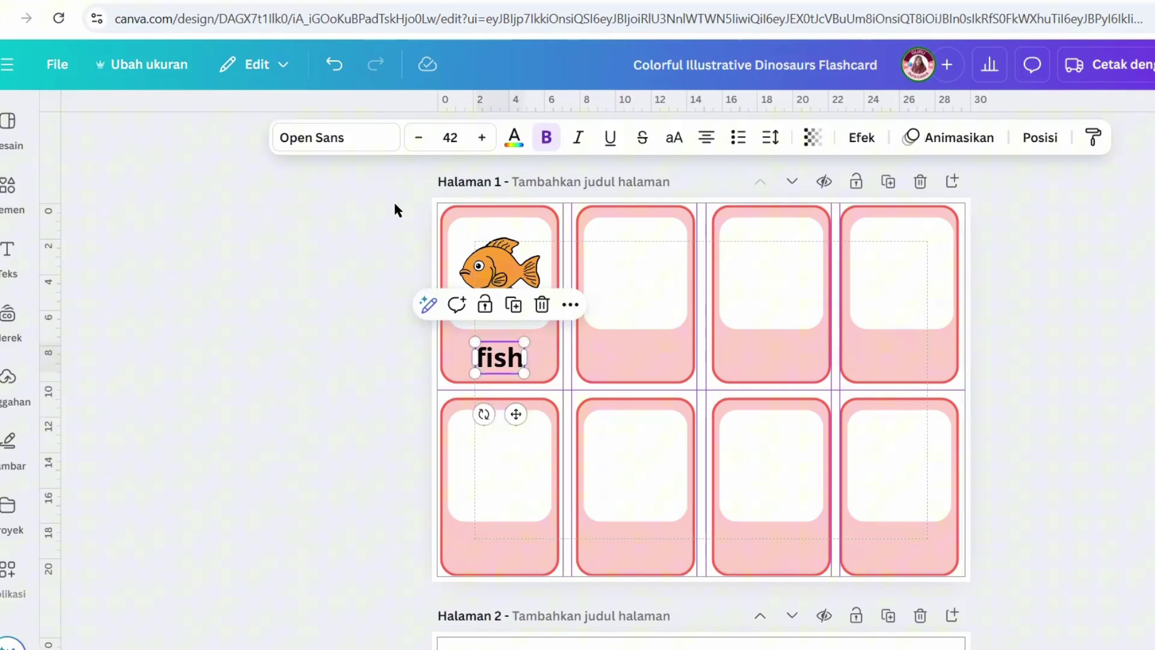
Step: Change the font of the "fish" label on the first card to League Spartan and deselect it
left_click(371, 144)
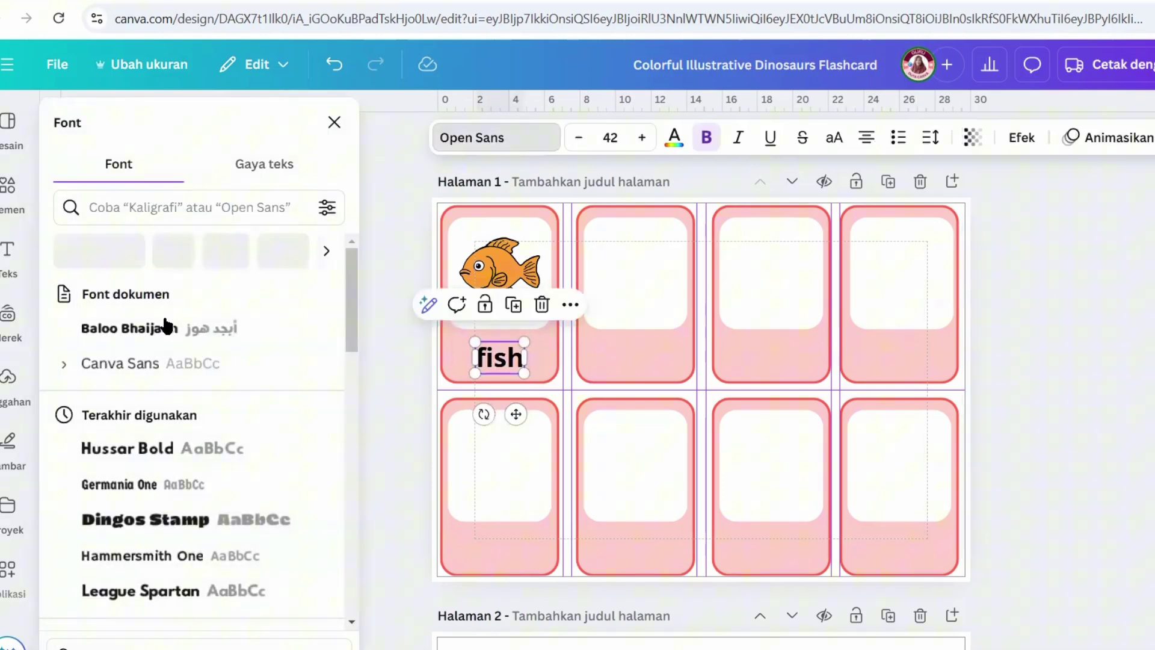
left_click(159, 328)
scroll(159, 425, "down", 2)
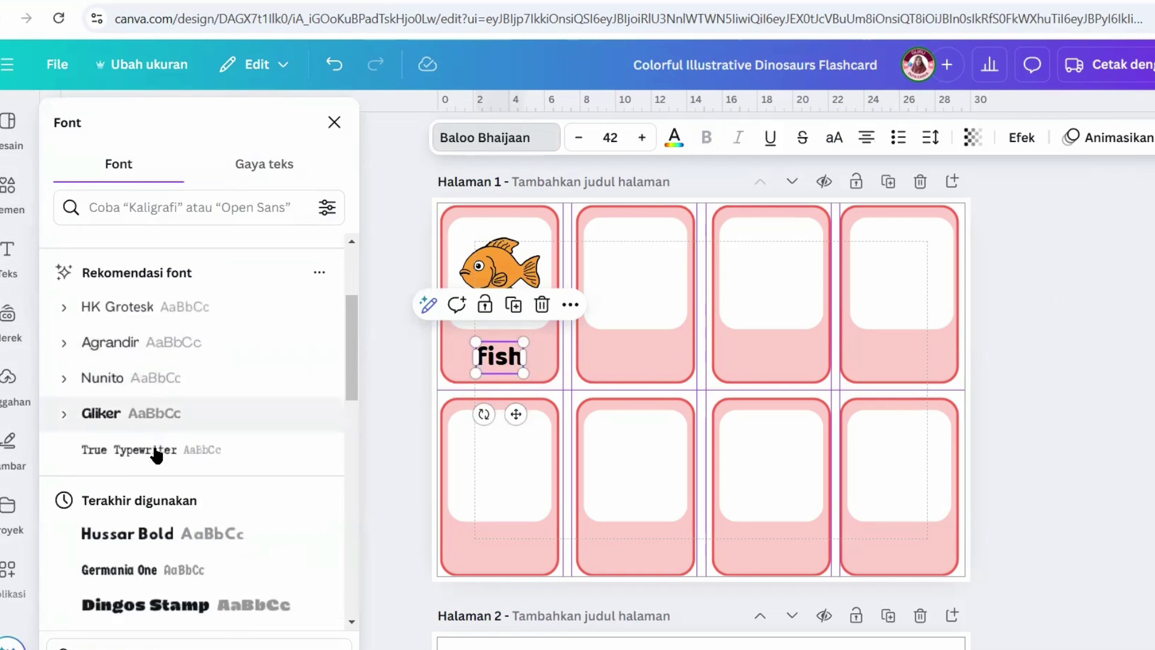
scroll(158, 435, "down", 4)
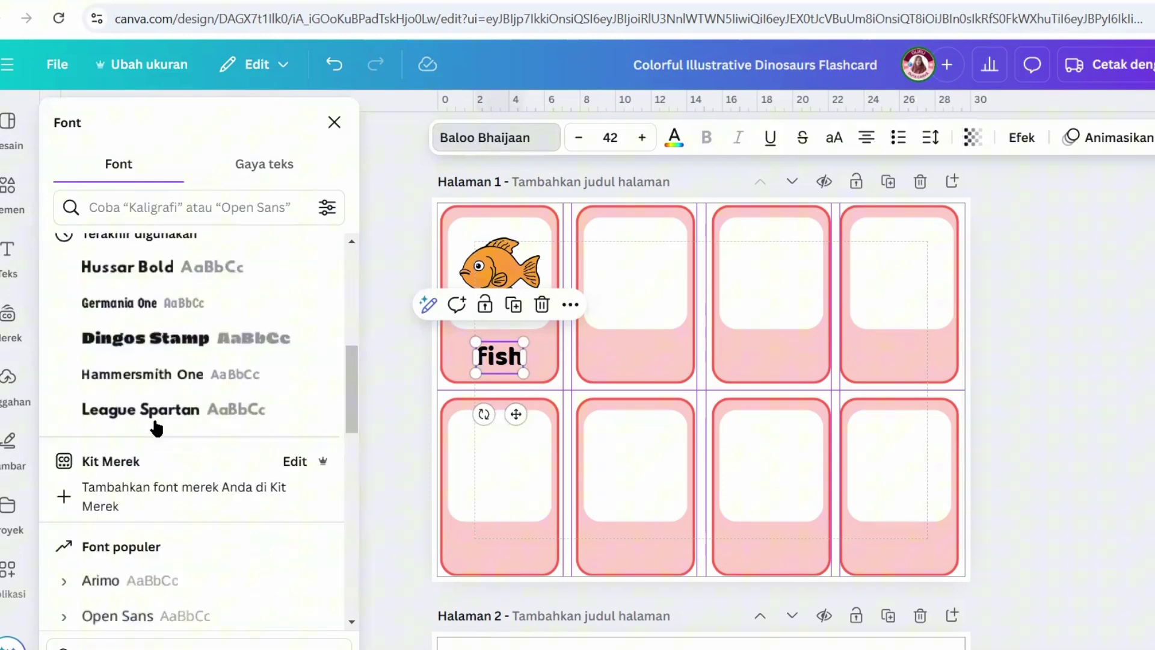
left_click(156, 422)
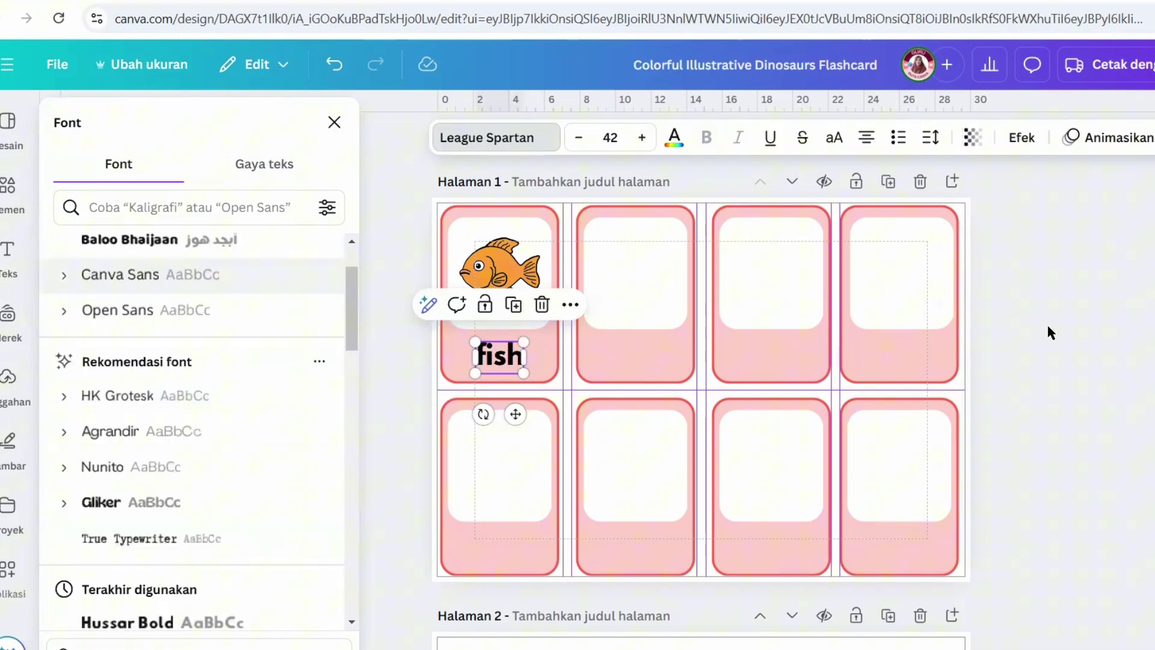
key("Escape")
left_click(395, 313)
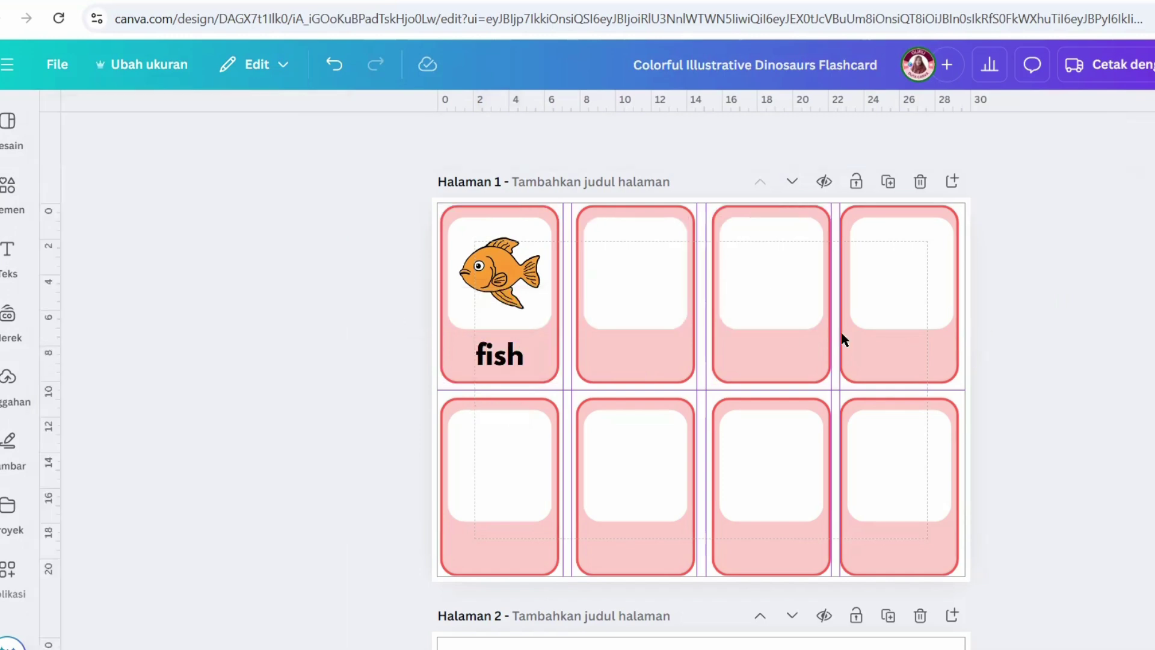
left_click(7, 186)
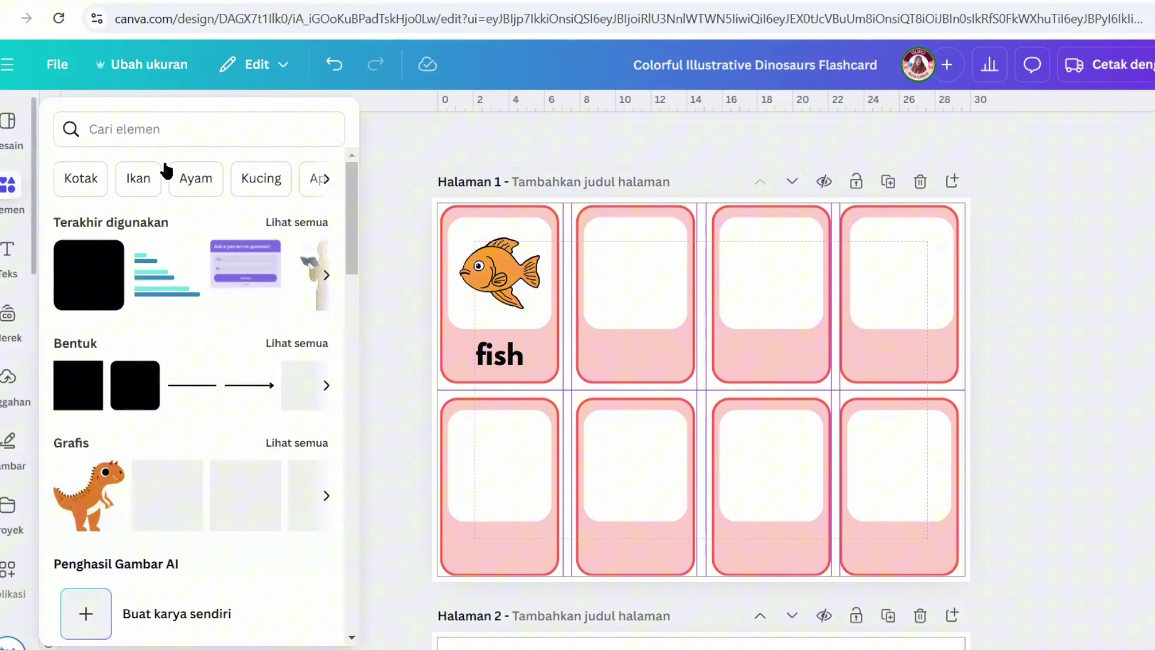
left_click(7, 313)
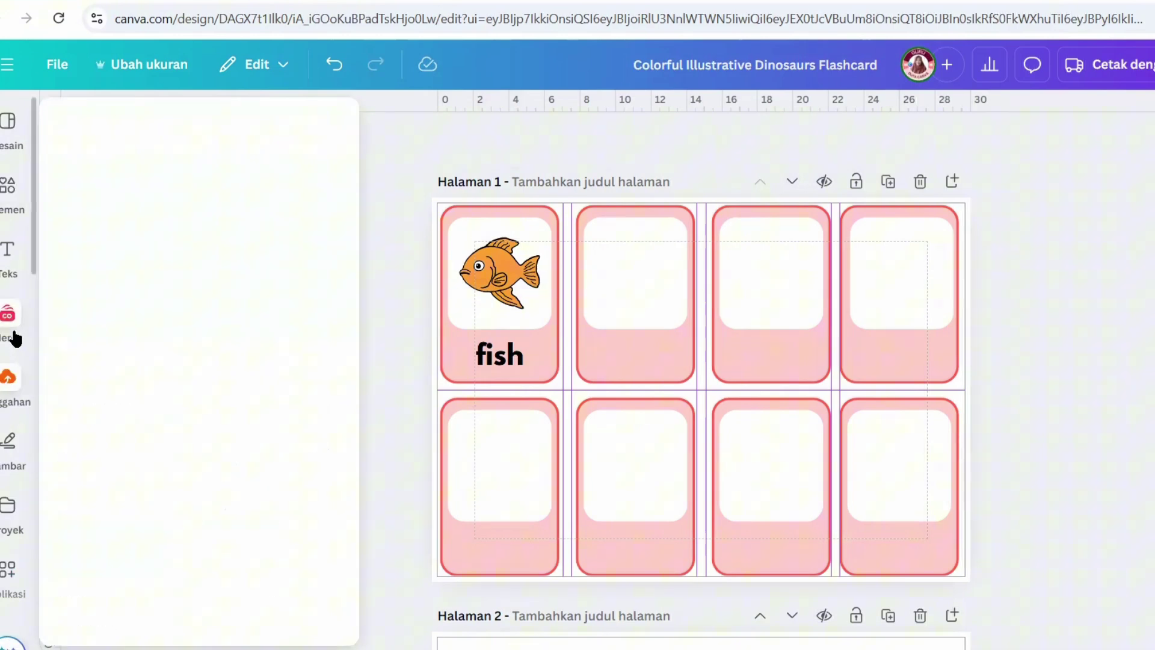
scroll(18, 433, "down", 2)
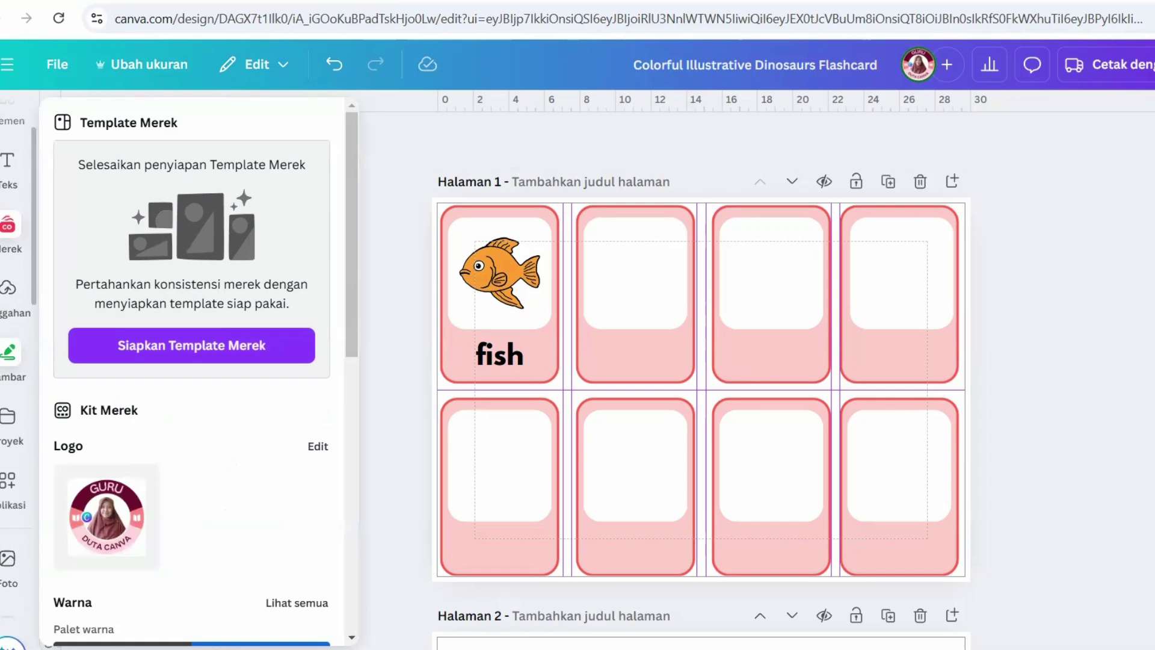
mouse_move(9, 485)
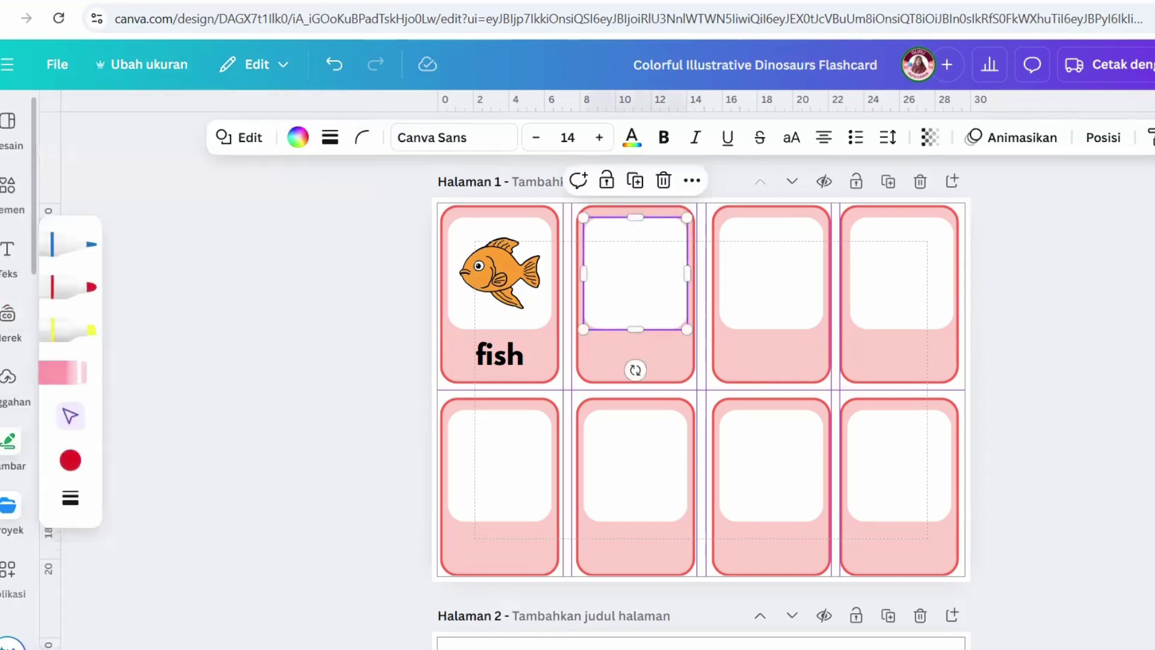
Step: Search the available apps for "media ajaib" and open the Media Ajaib generator
left_click(31, 481)
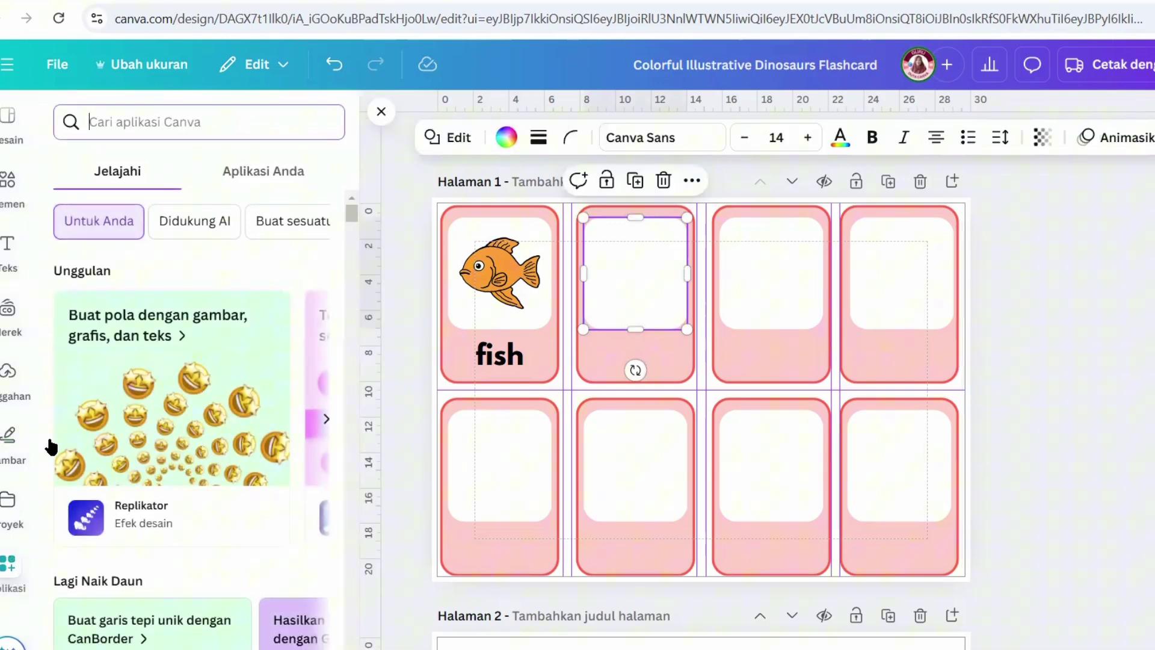
type("media ajai")
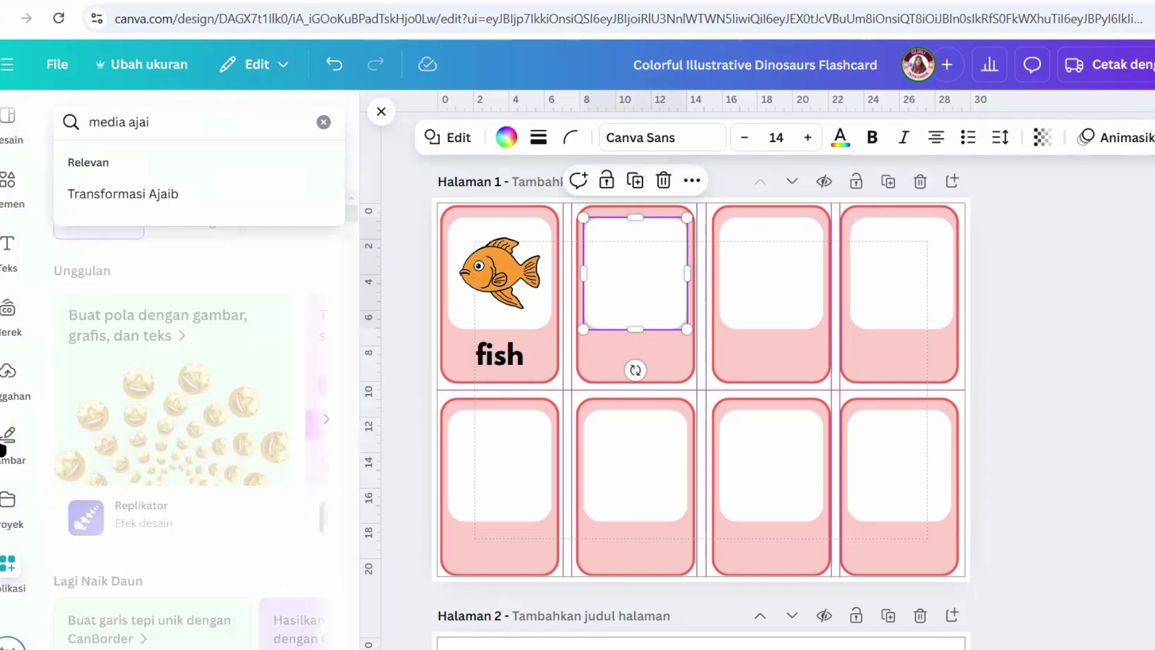
type("b")
key("Return")
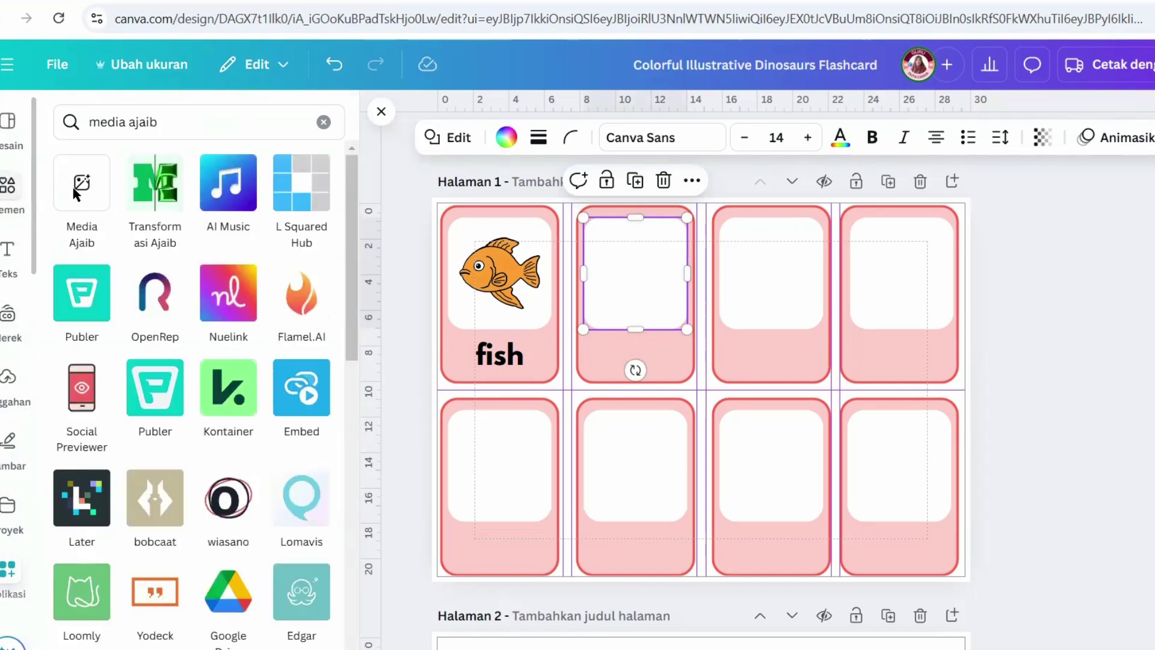
left_click(9, 191)
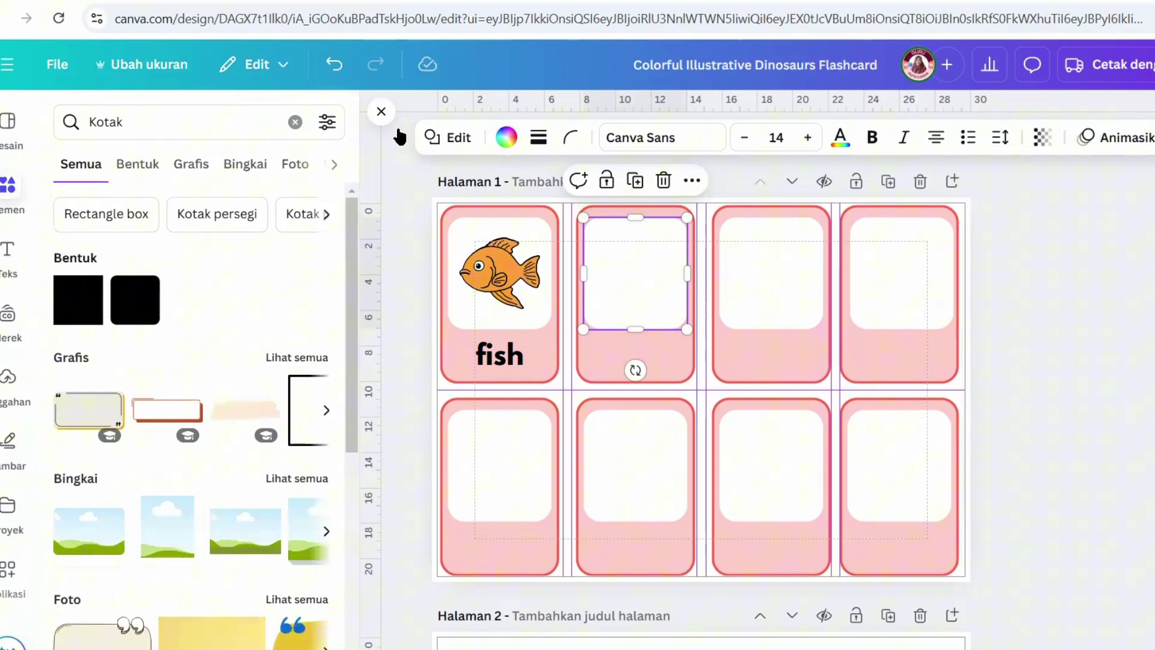
left_click(7, 249)
left_click(9, 506)
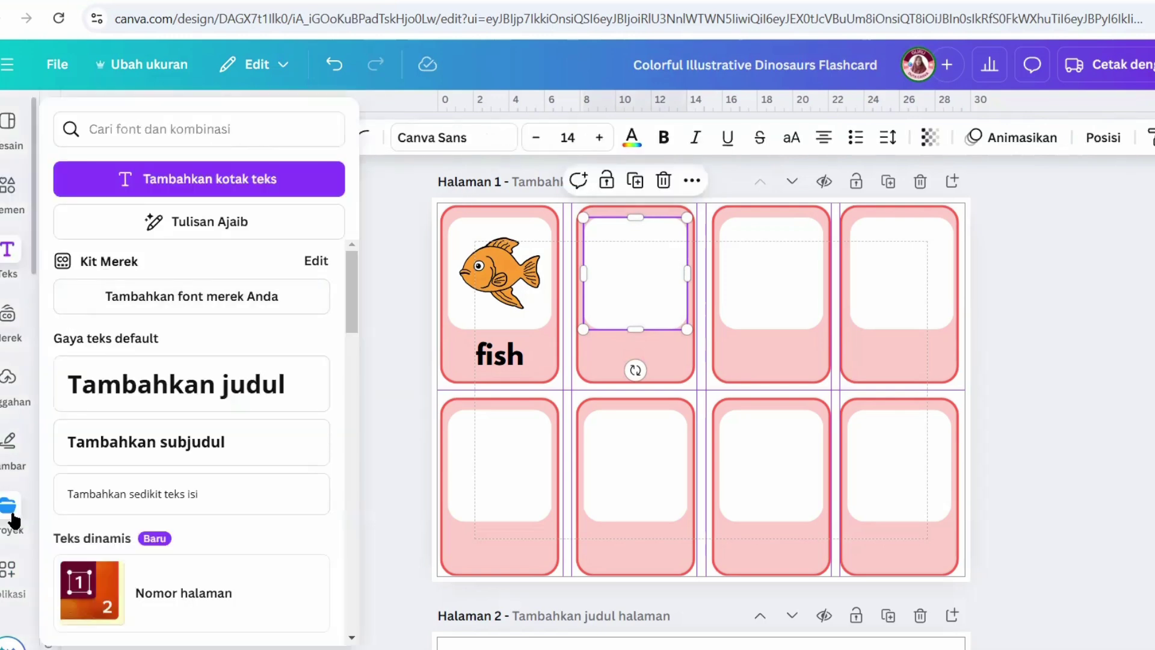
left_click(7, 577)
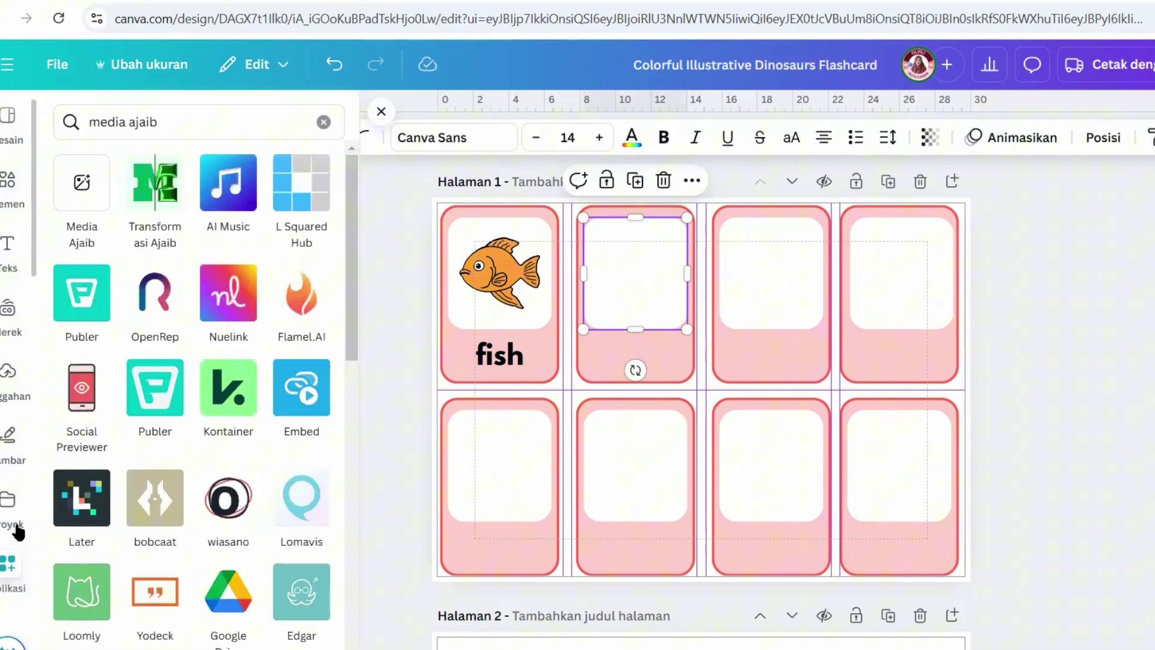
left_click(81, 183)
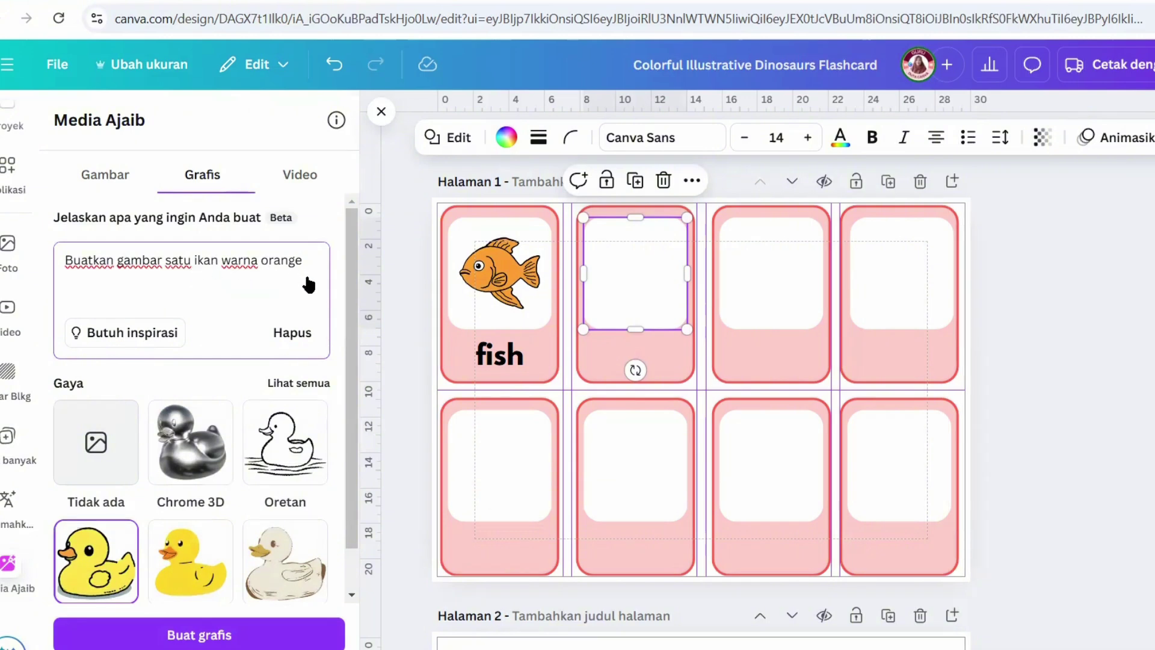
Step: Generate graphics from the prompt "Buatkan gambar satu jerapah" and fit the giraffe with the single green tree into the second card's white area
left_click_drag(195, 261, 304, 262)
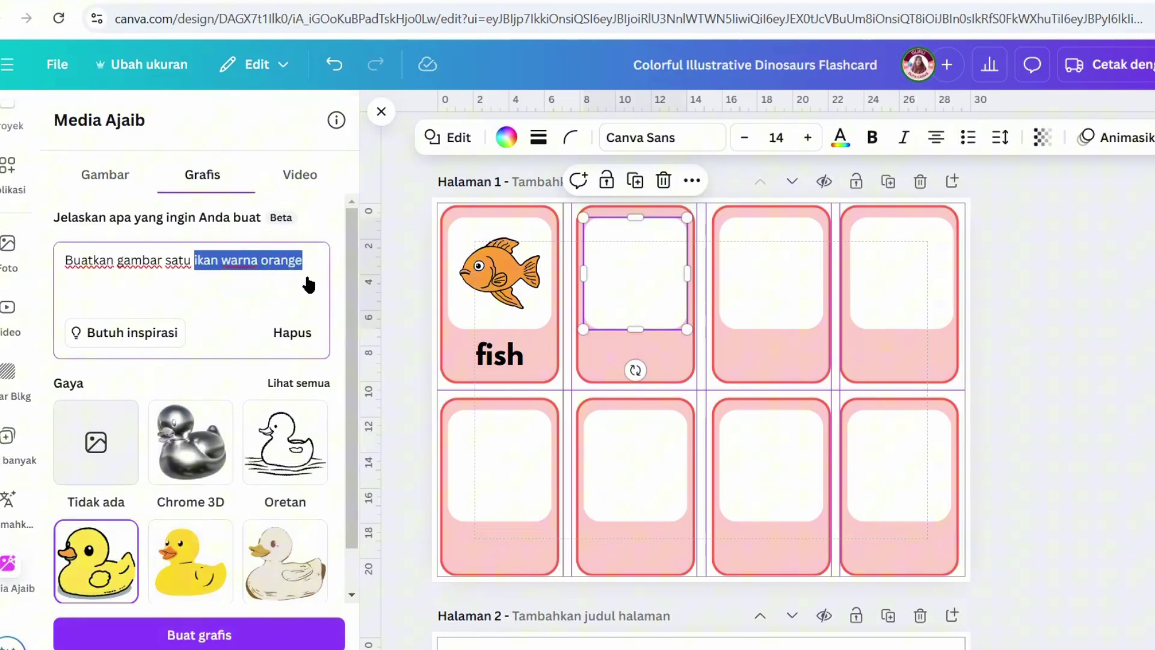
type("jerapah")
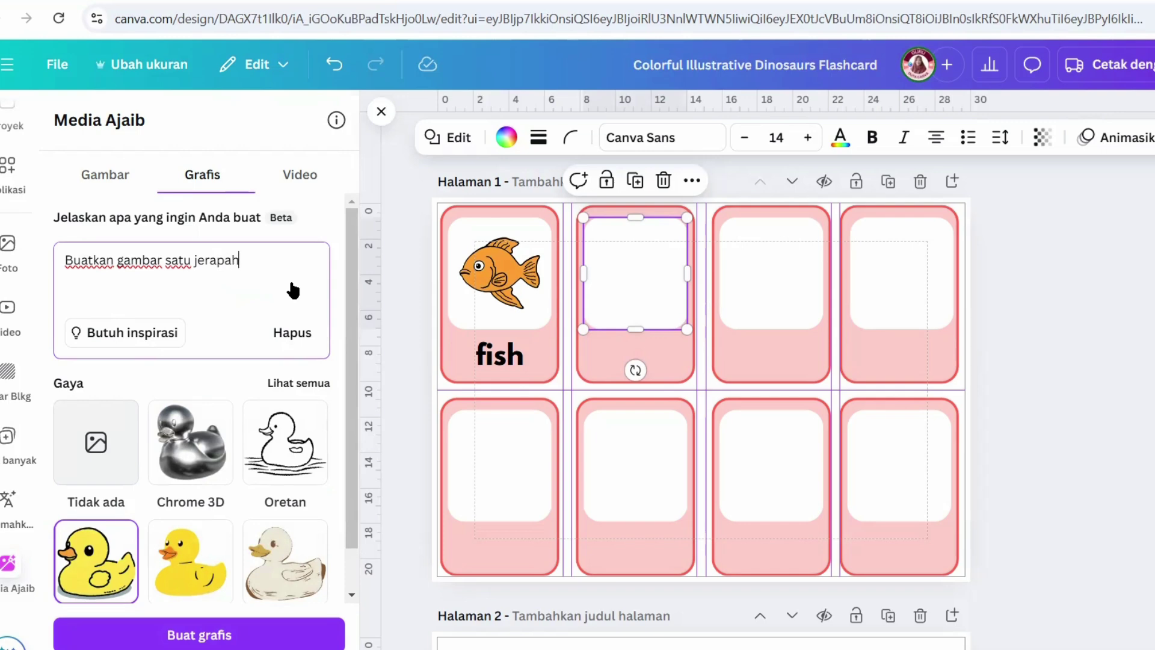
key("Return")
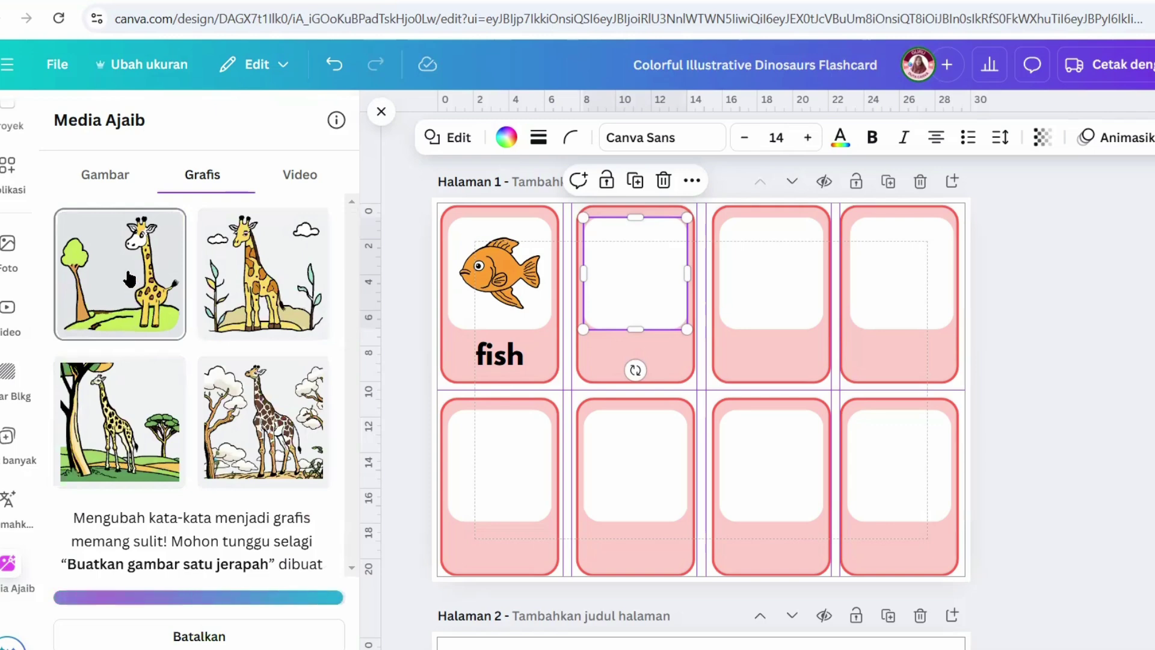
left_click(149, 276)
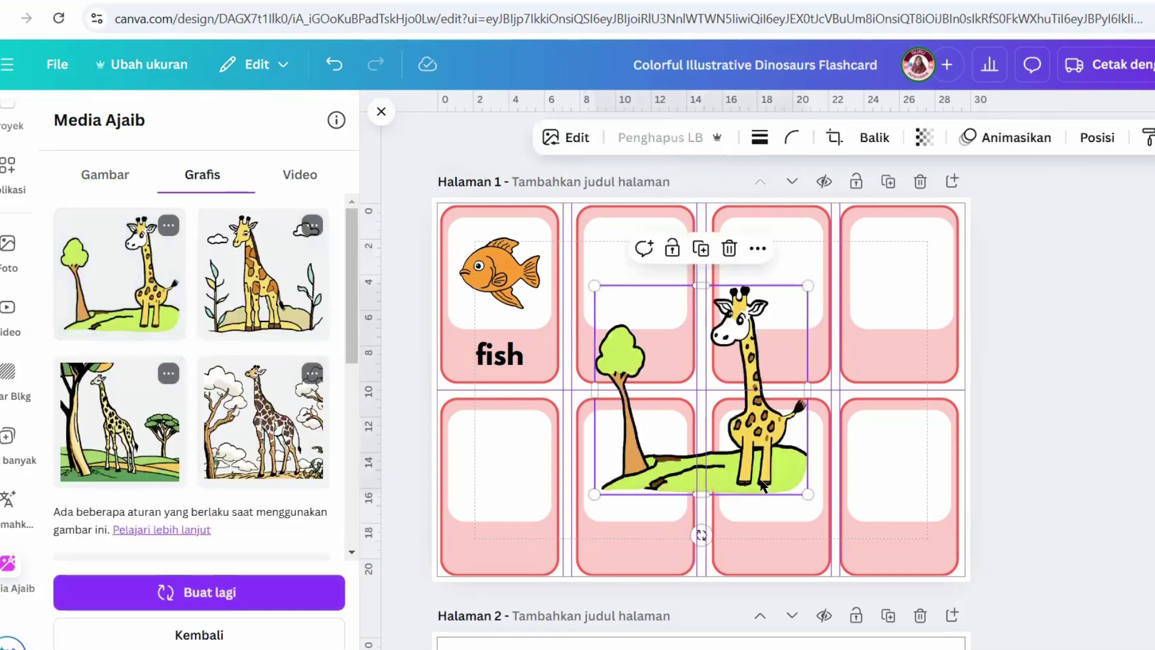
left_click_drag(808, 494, 682, 318)
Step: Duplicate the "fish" label onto the second card's pink area and change the copy's text to "giraffe"
left_click(494, 352)
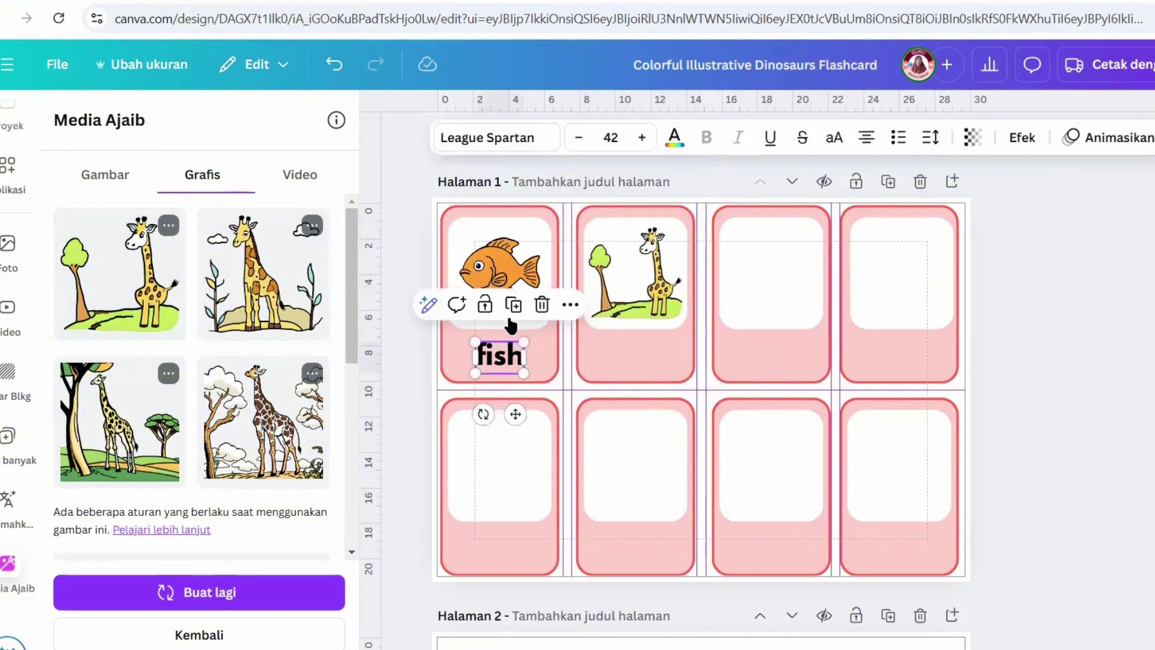
key("ctrl+d")
left_click_drag(506, 358, 627, 359)
double_click(627, 360)
type("g")
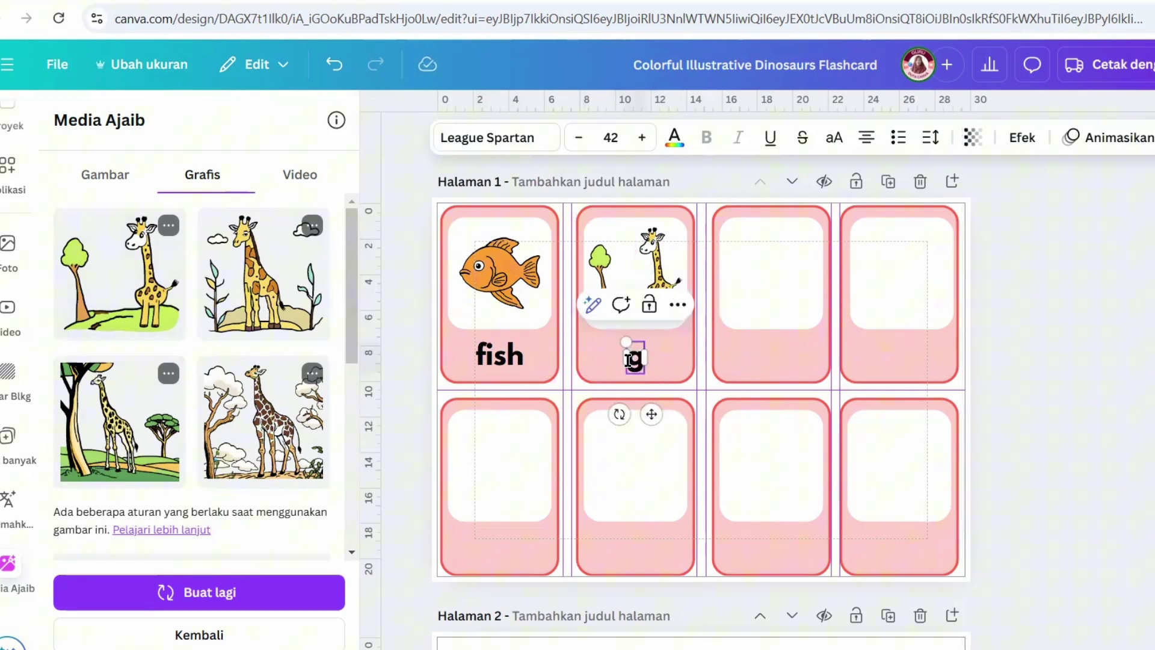
type("iraffe")
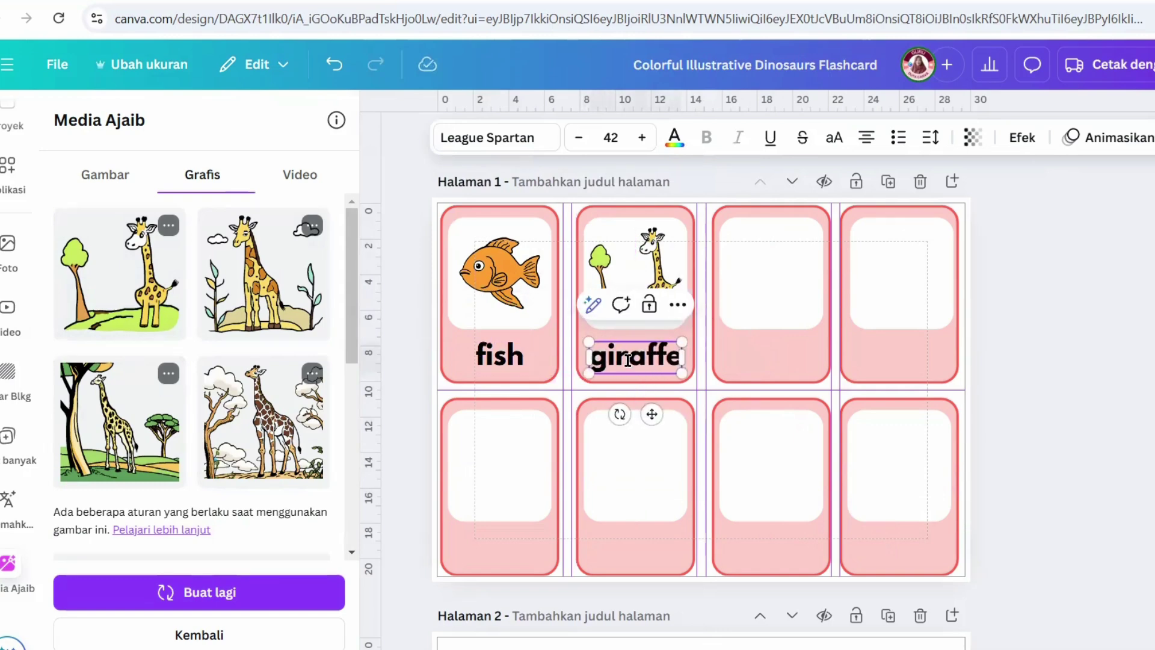
left_click(432, 283)
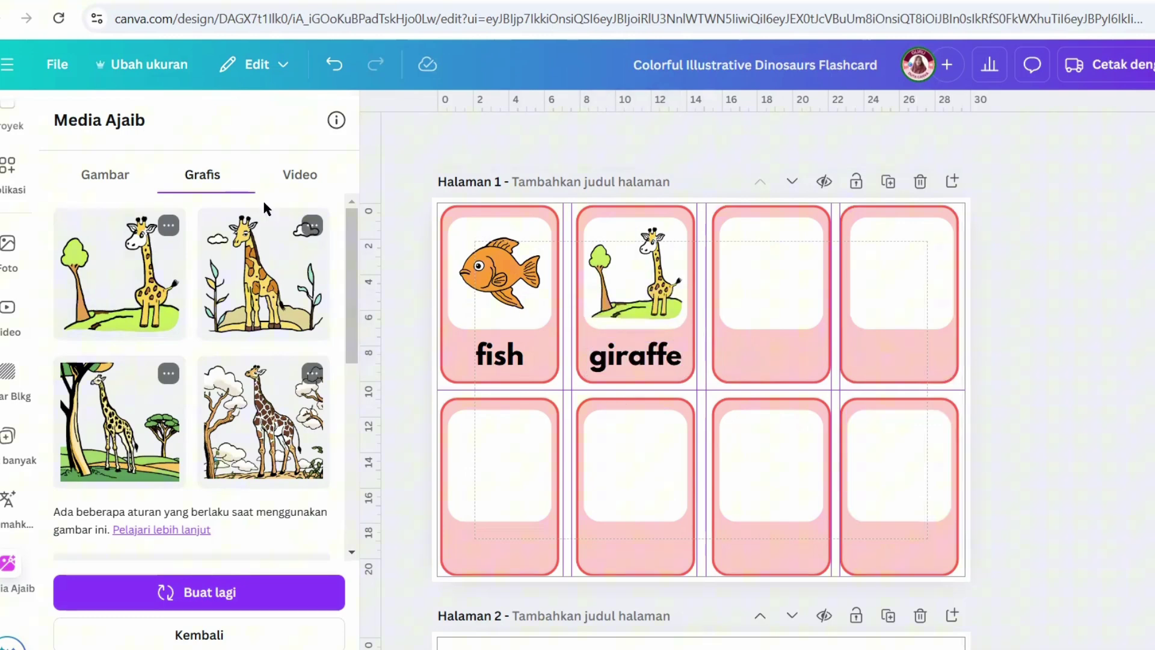
Step: Generate images from the prompt "buatkan gambar satu kucing" and insert the black-and-white front-facing cat portrait without the hand
left_click(133, 179)
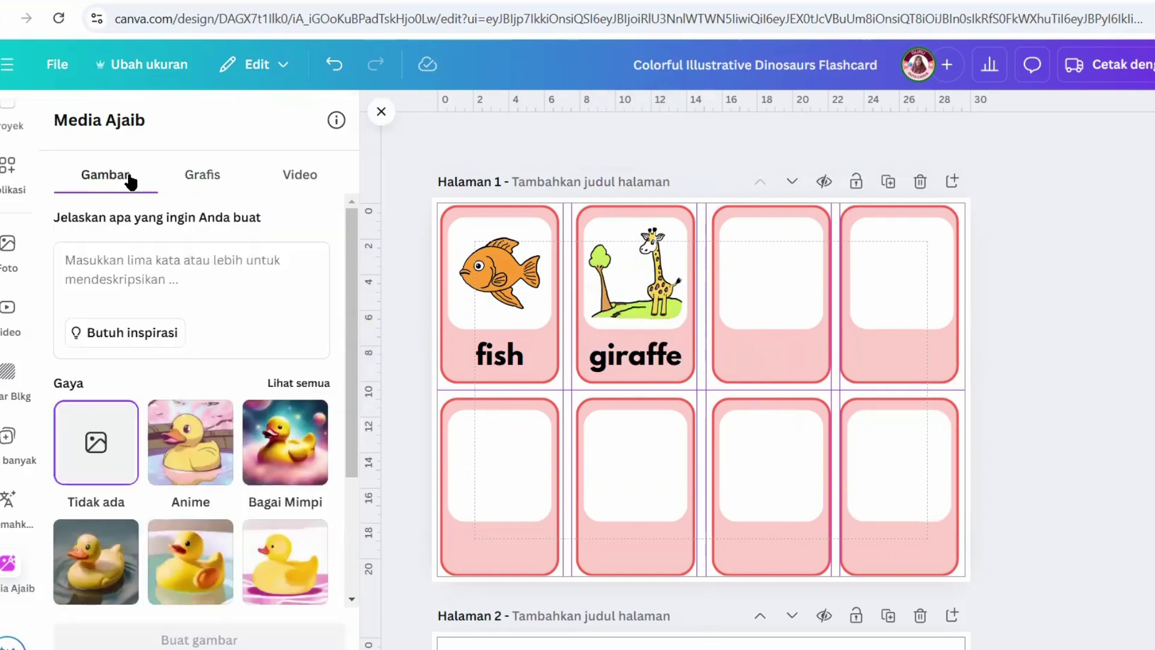
left_click(127, 264)
type("buatkan gambar satu kucing")
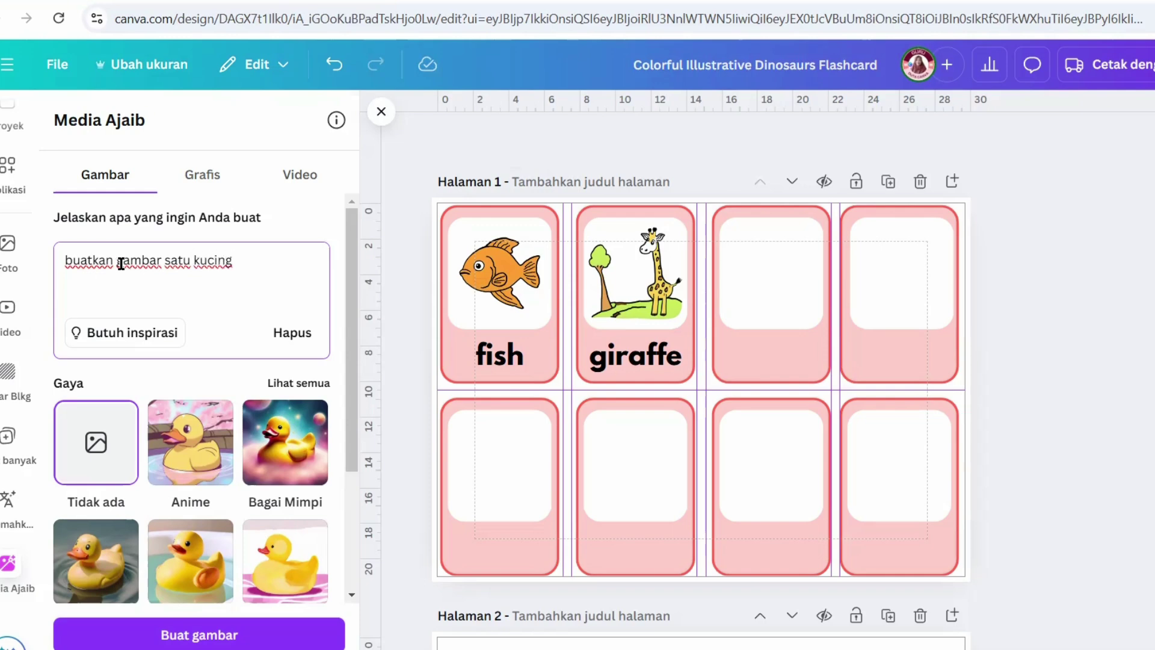
key("Return")
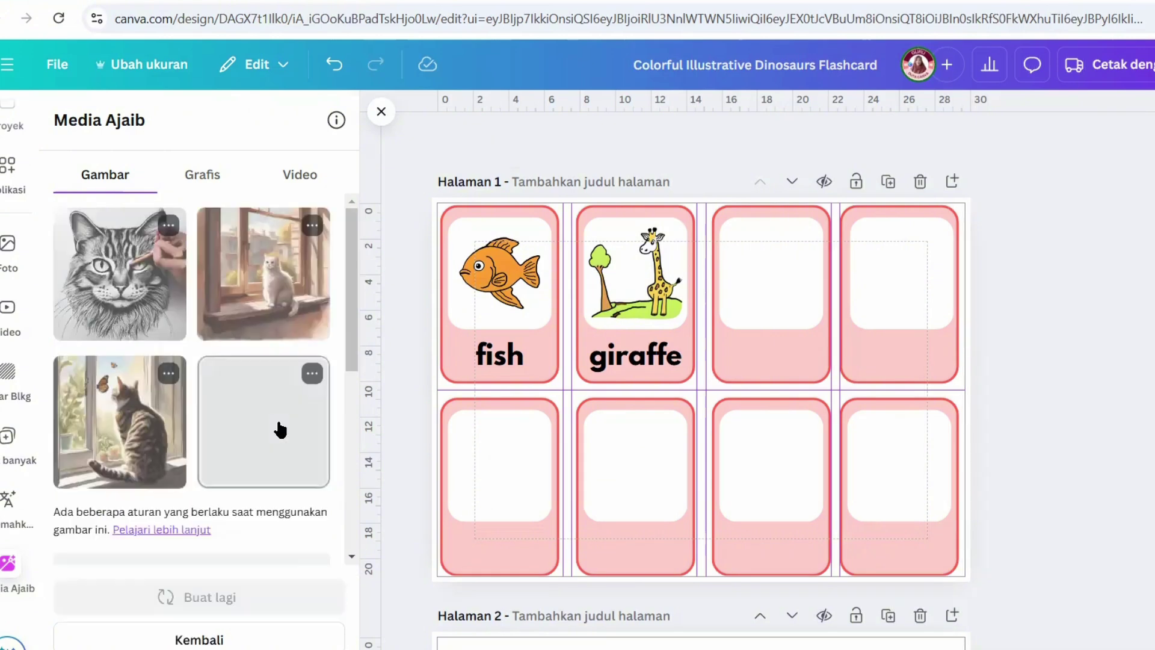
left_click(280, 429)
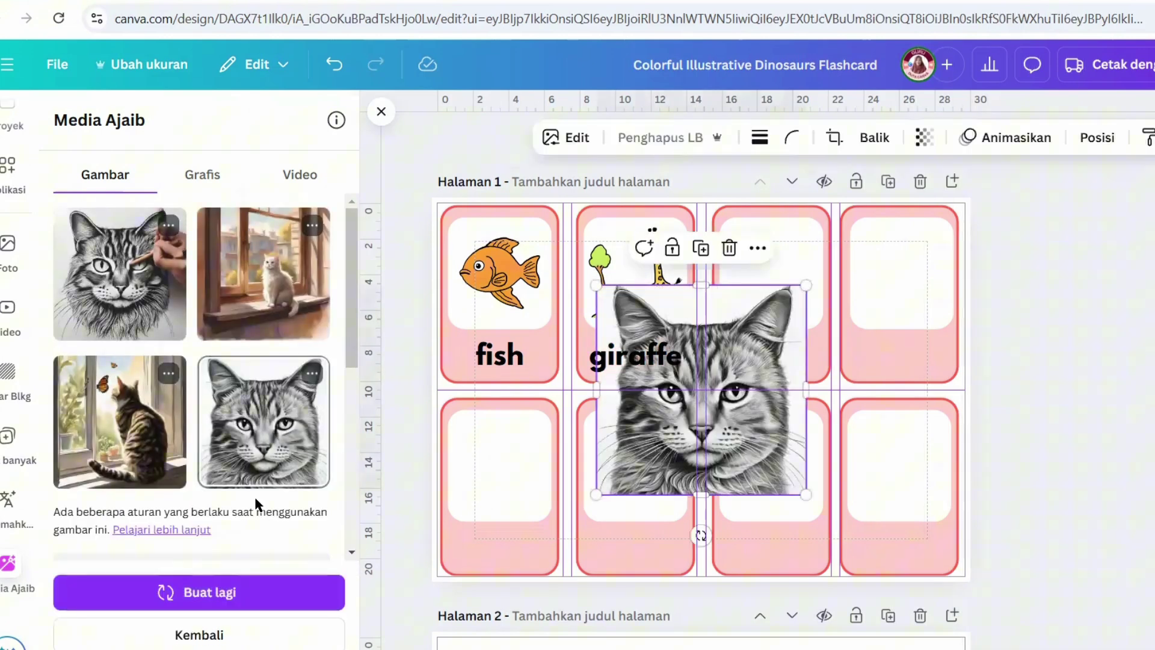
left_click(259, 583)
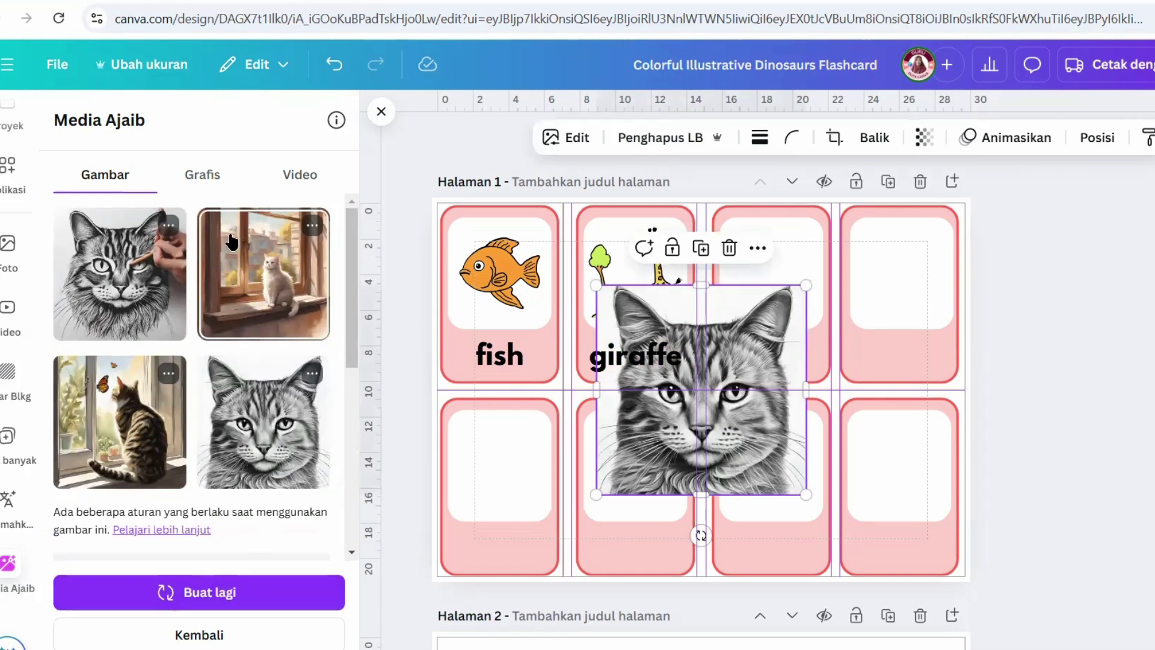
left_click(213, 189)
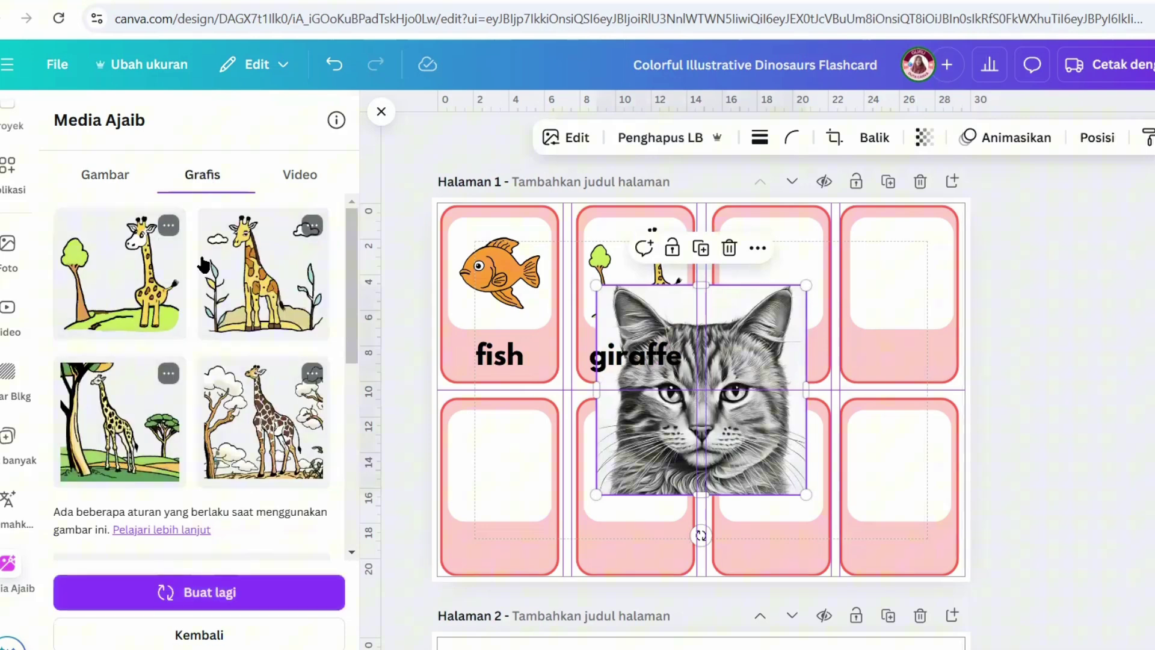
left_click(132, 182)
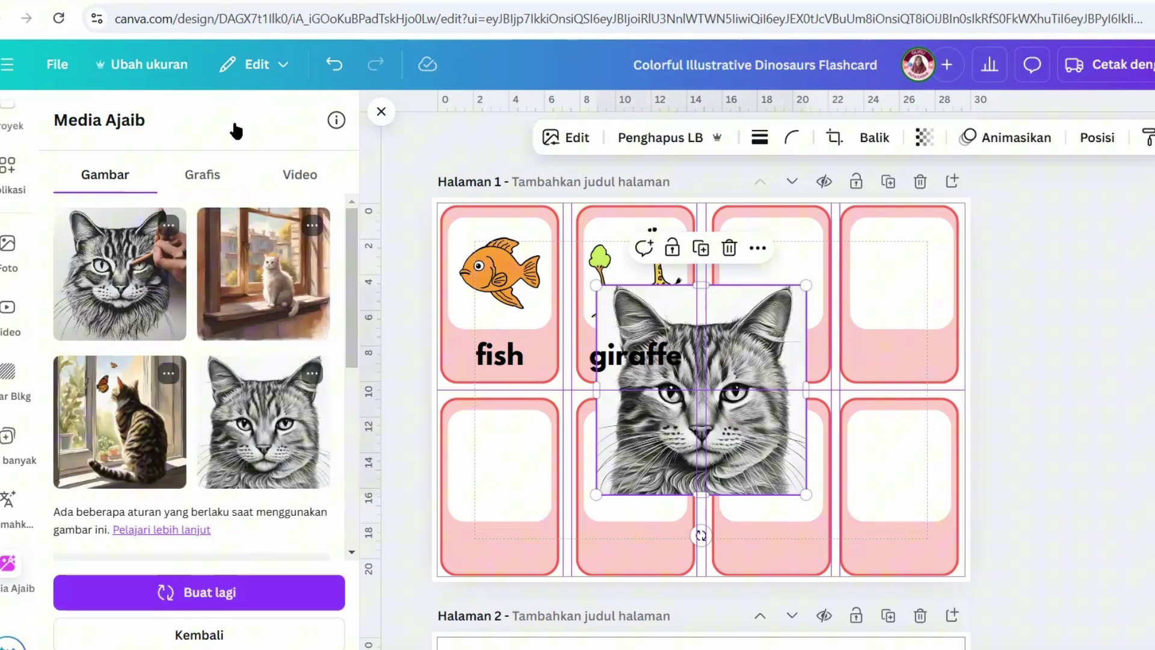
left_click(232, 633)
left_click(194, 180)
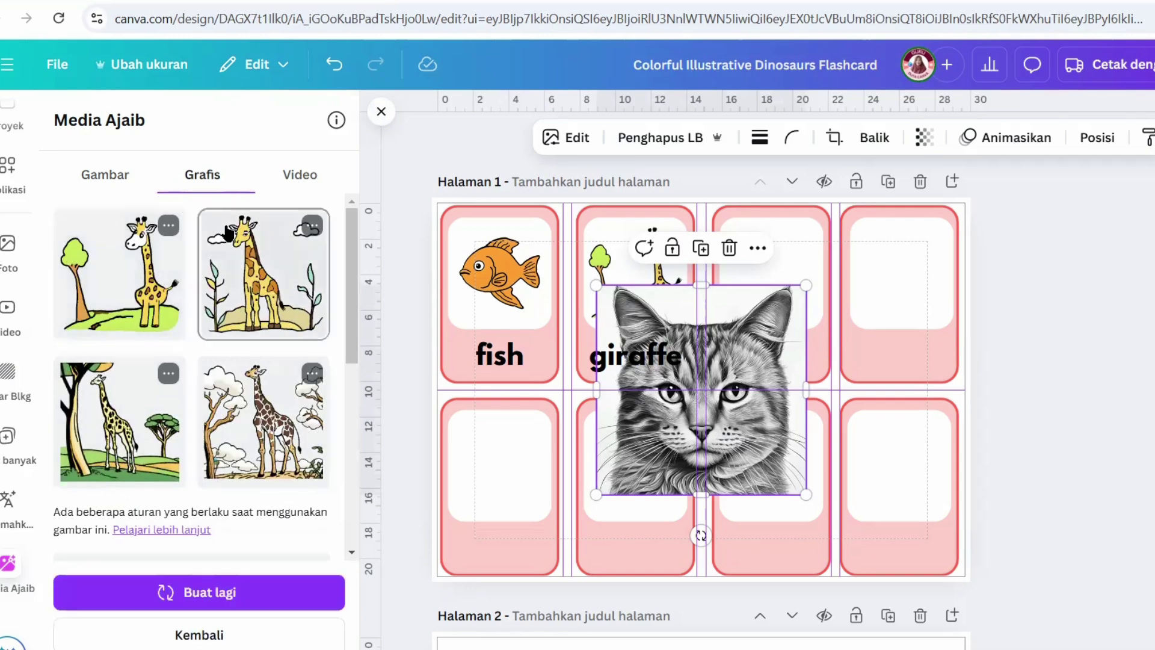
left_click(105, 174)
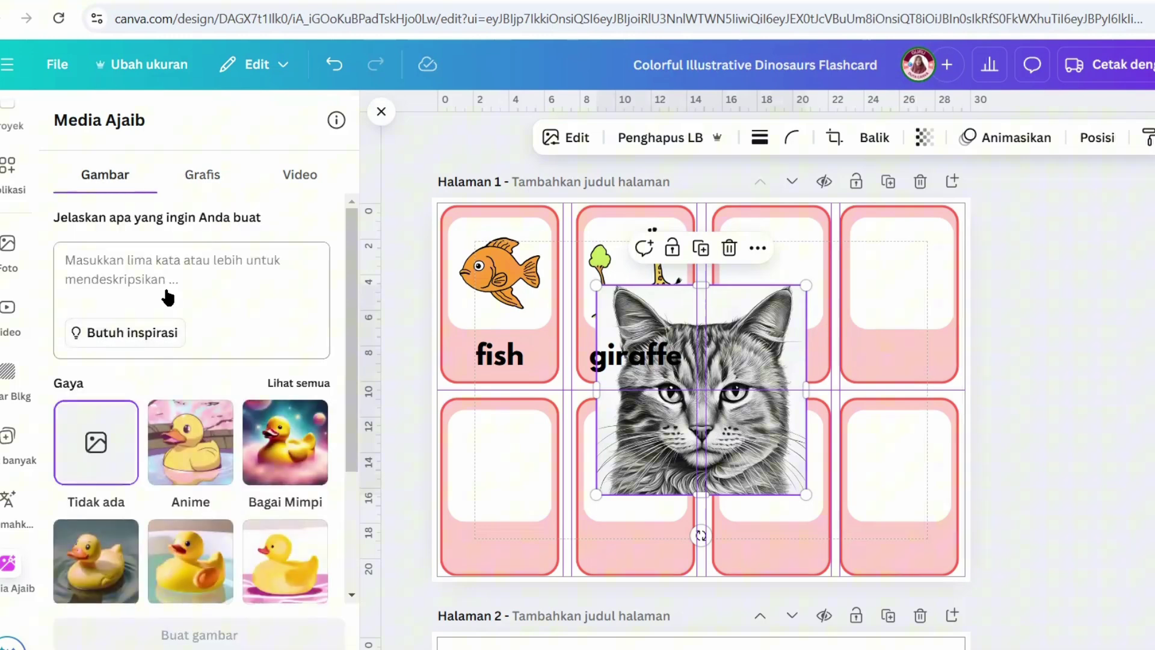
left_click(241, 288)
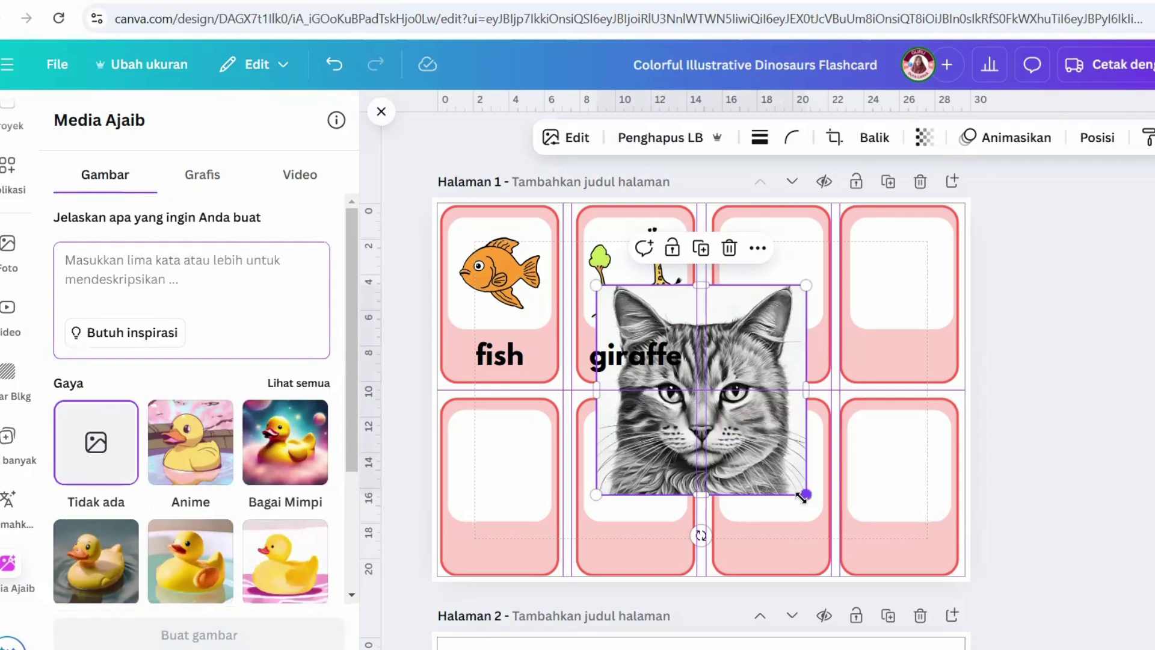
Step: Shrink the cat portrait and place it inside the third card's white area
left_click_drag(734, 421, 686, 379)
left_click_drag(650, 316, 792, 219)
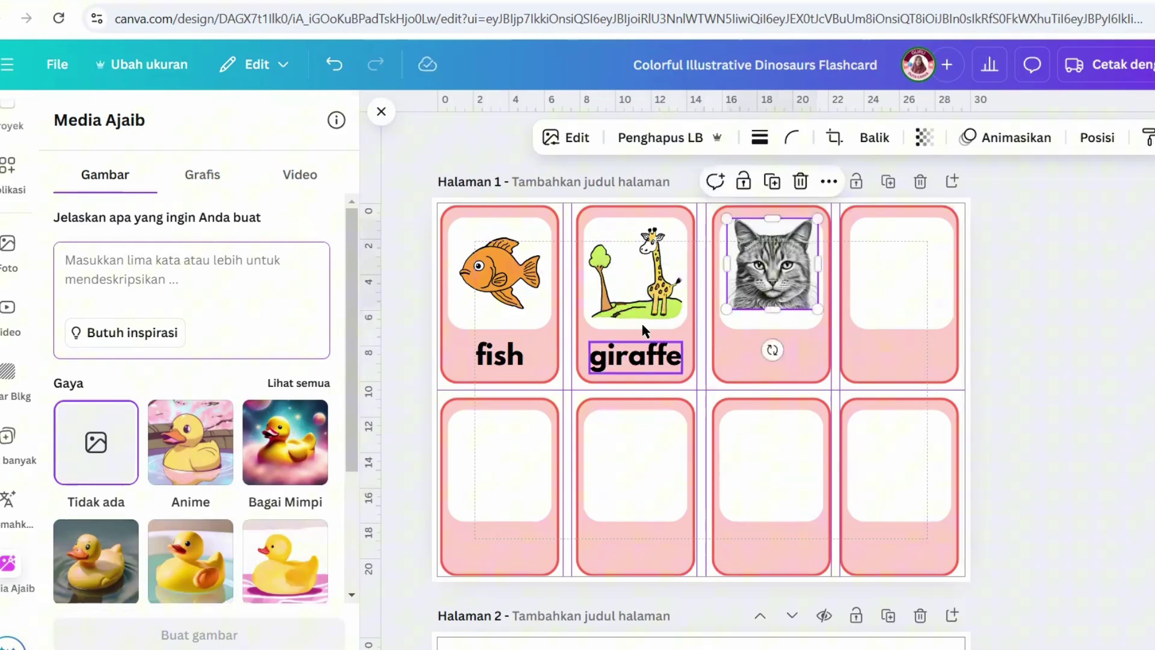
Step: Duplicate the "giraffe" label onto the third card's pink area and change the copy's text to "cat"
left_click(635, 356)
left_click_drag(736, 355, 773, 355)
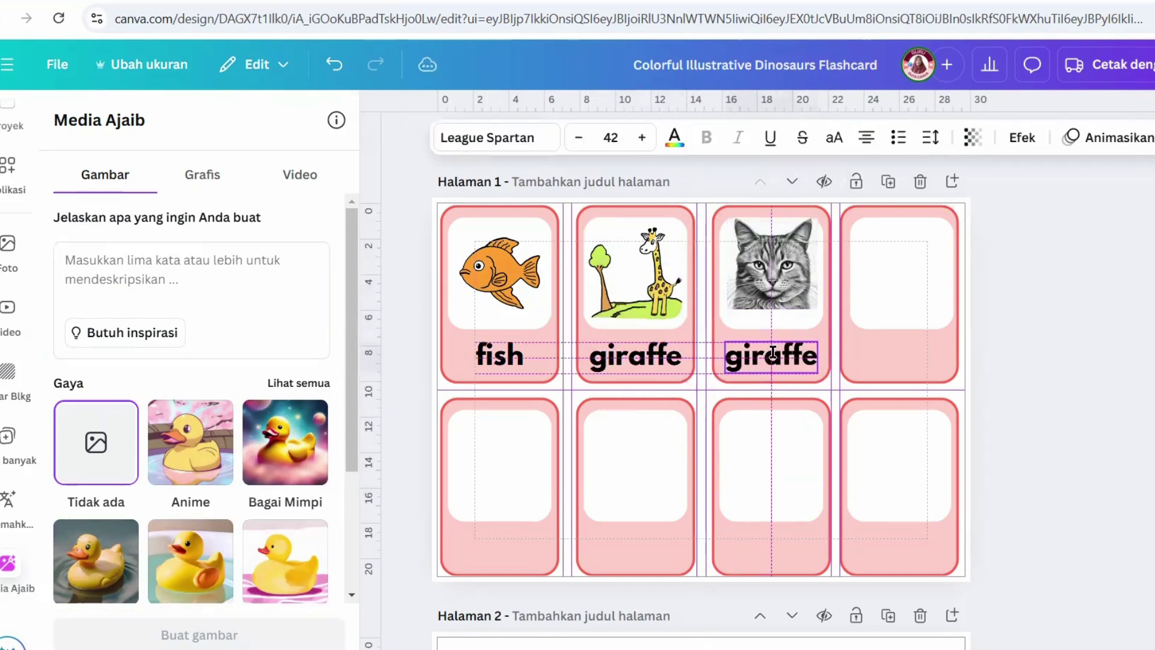
double_click(772, 354)
type("cat")
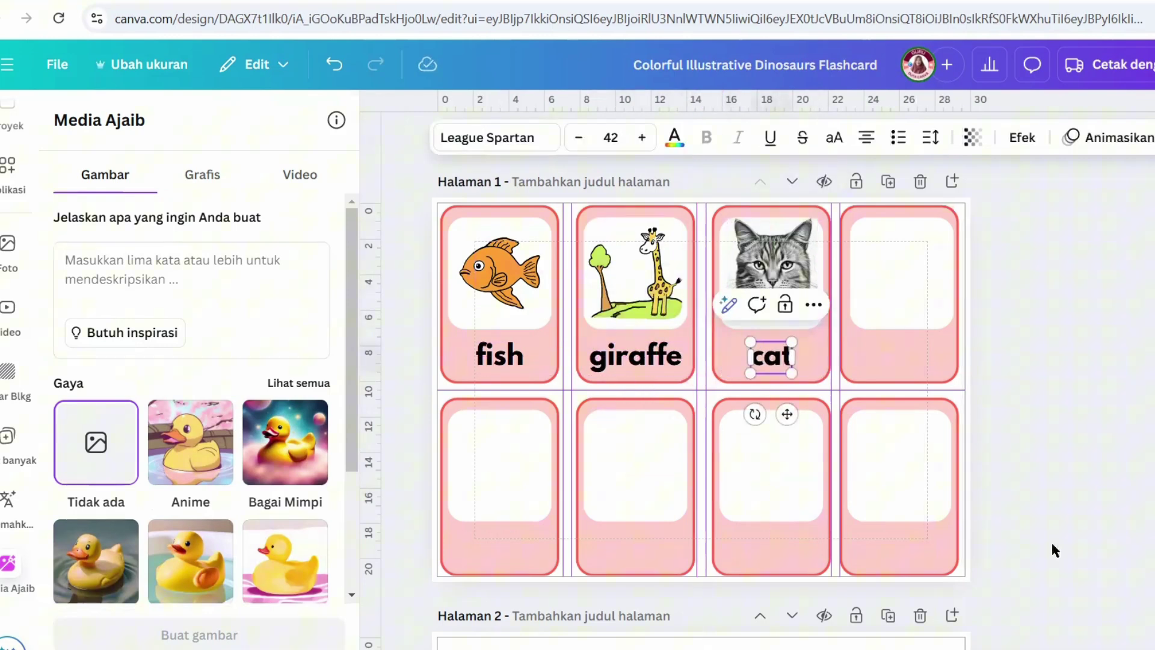
left_click(1052, 506)
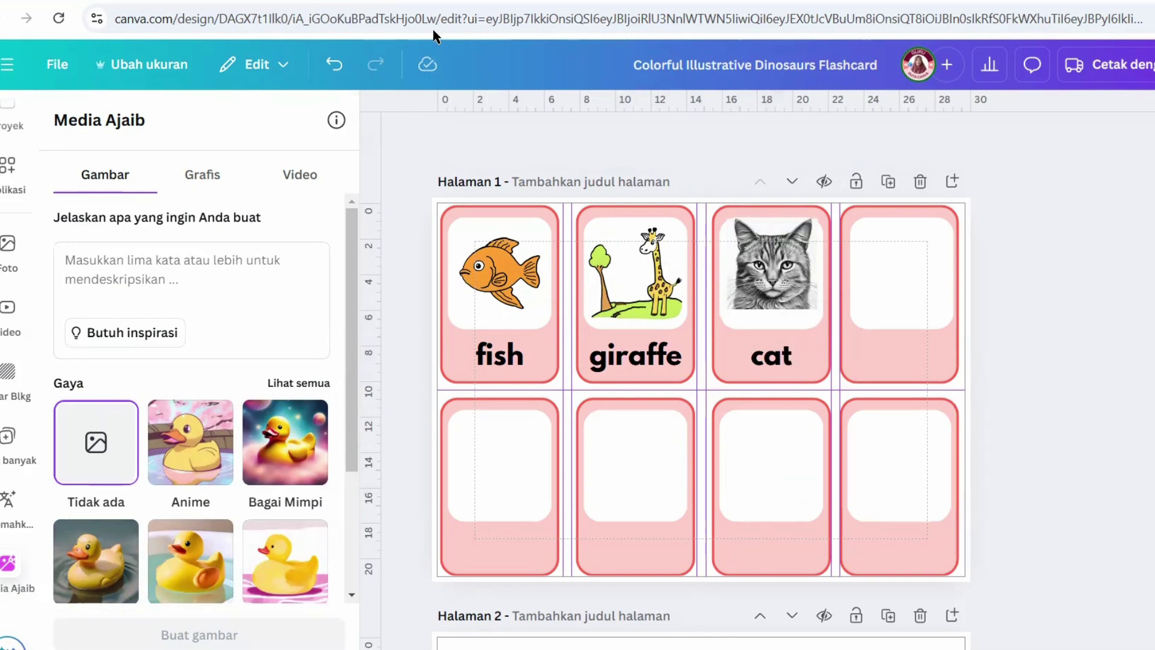
Step: Generate images from the prompt "buatkan gambar satu sapi"
left_click(199, 180)
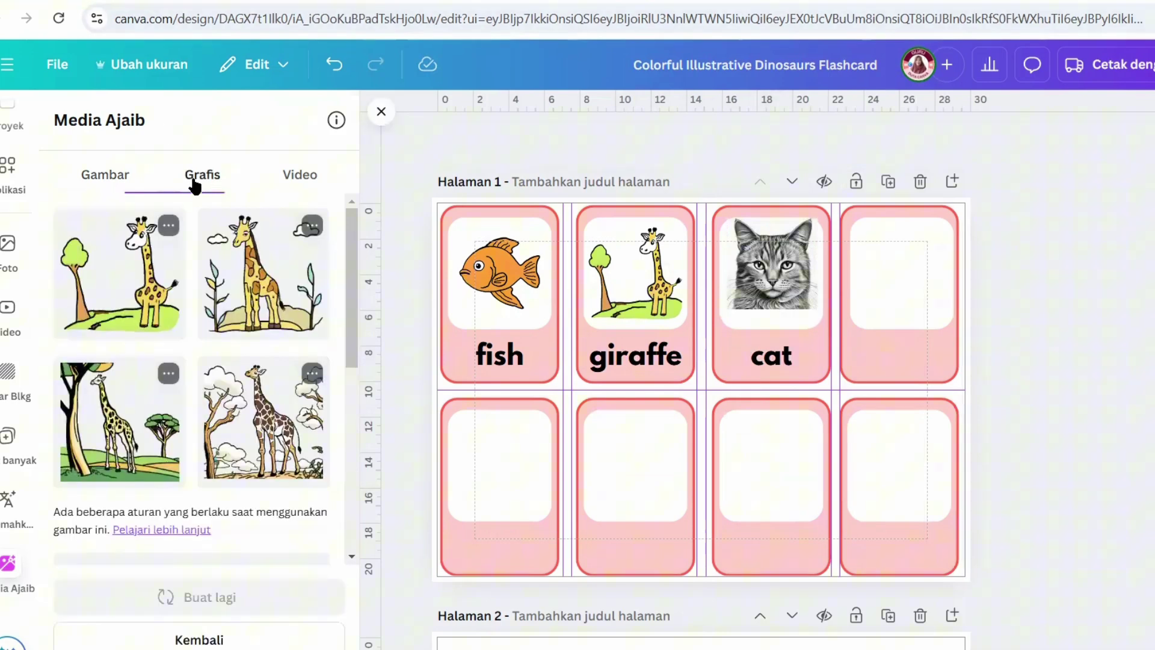
left_click(129, 188)
left_click(148, 282)
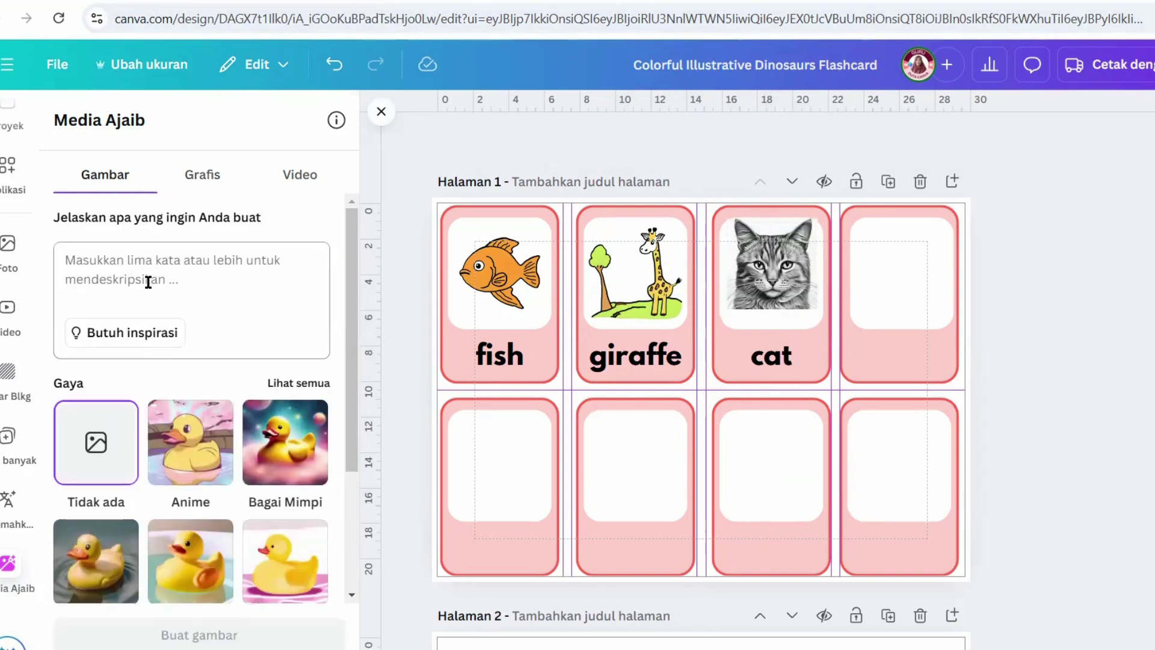
type("buatkan gambar satu sapi")
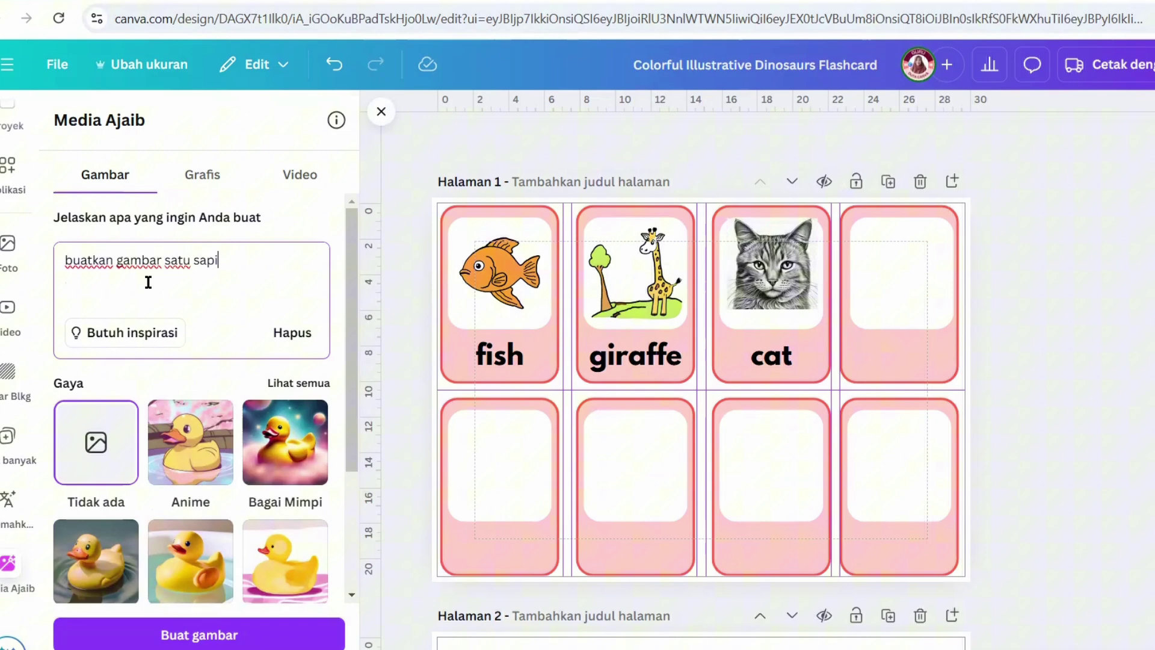
left_click(218, 171)
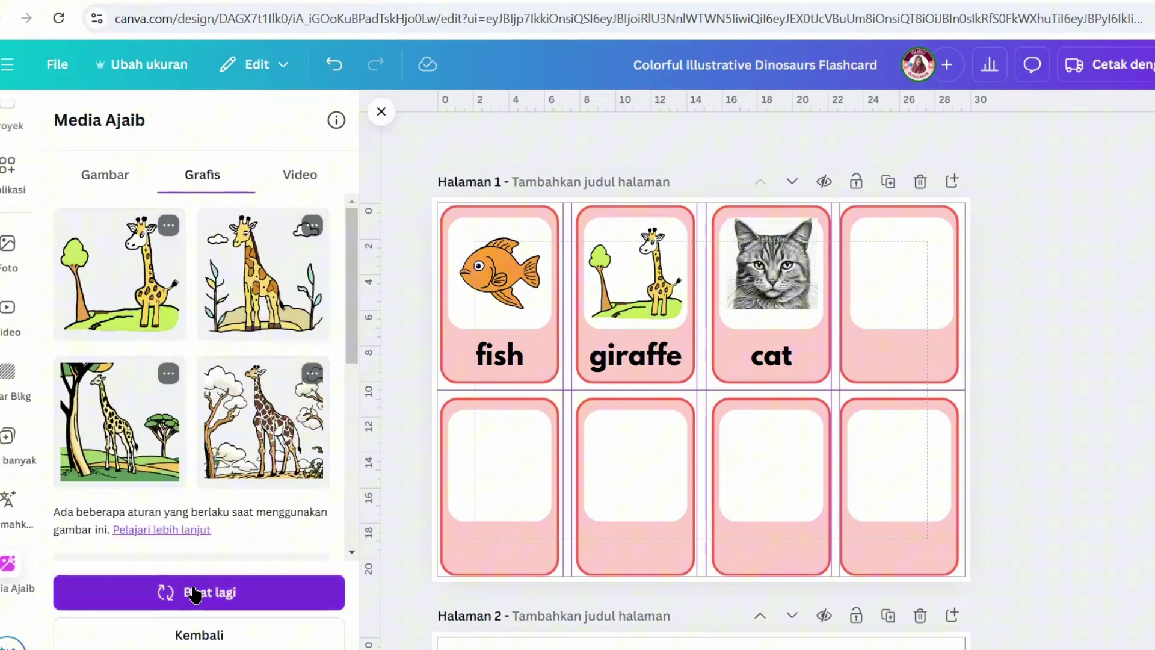
left_click(113, 181)
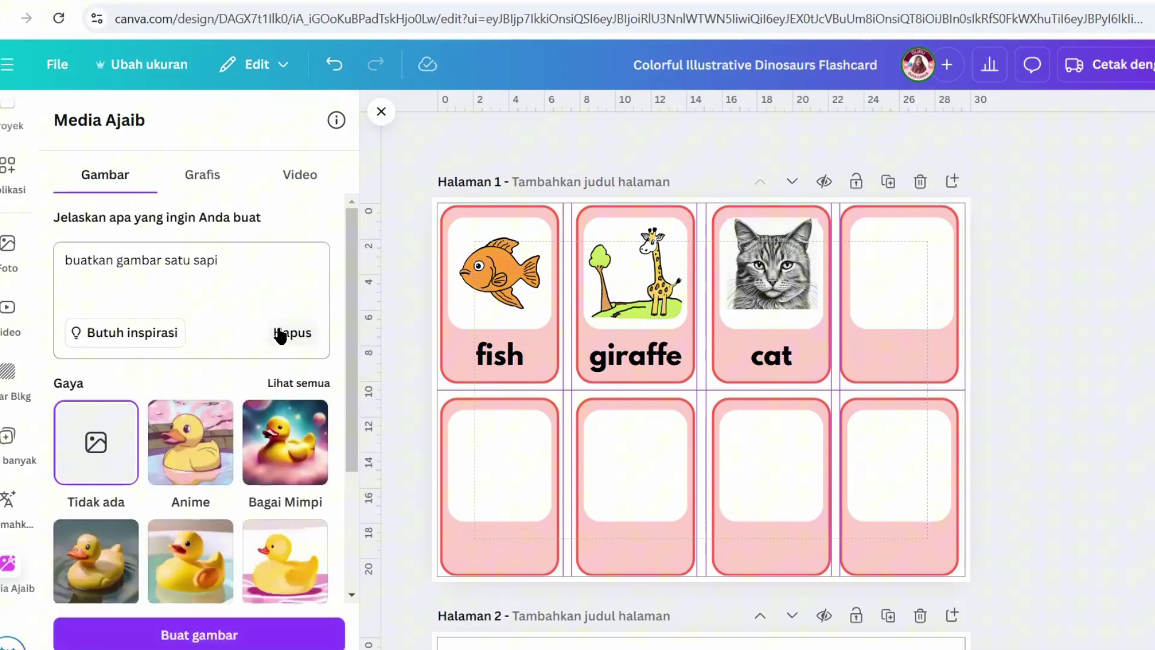
left_click(194, 631)
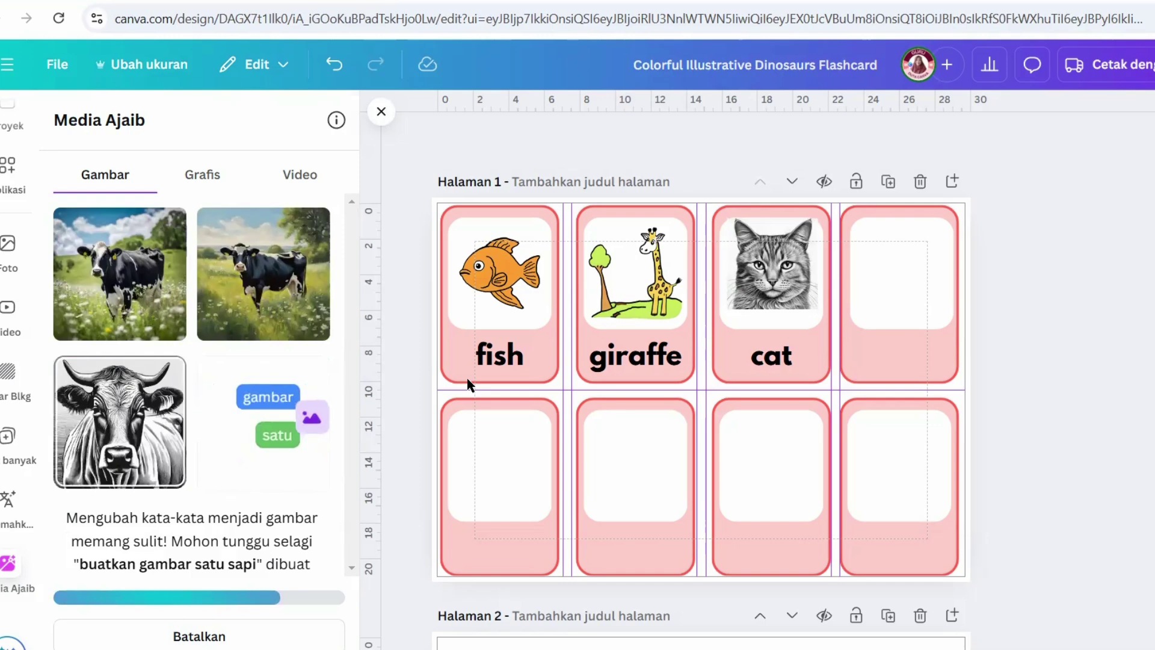
Step: Insert the painted black cow standing in a meadow, shrink it and place it inside the fourth card's white area
left_click(649, 490)
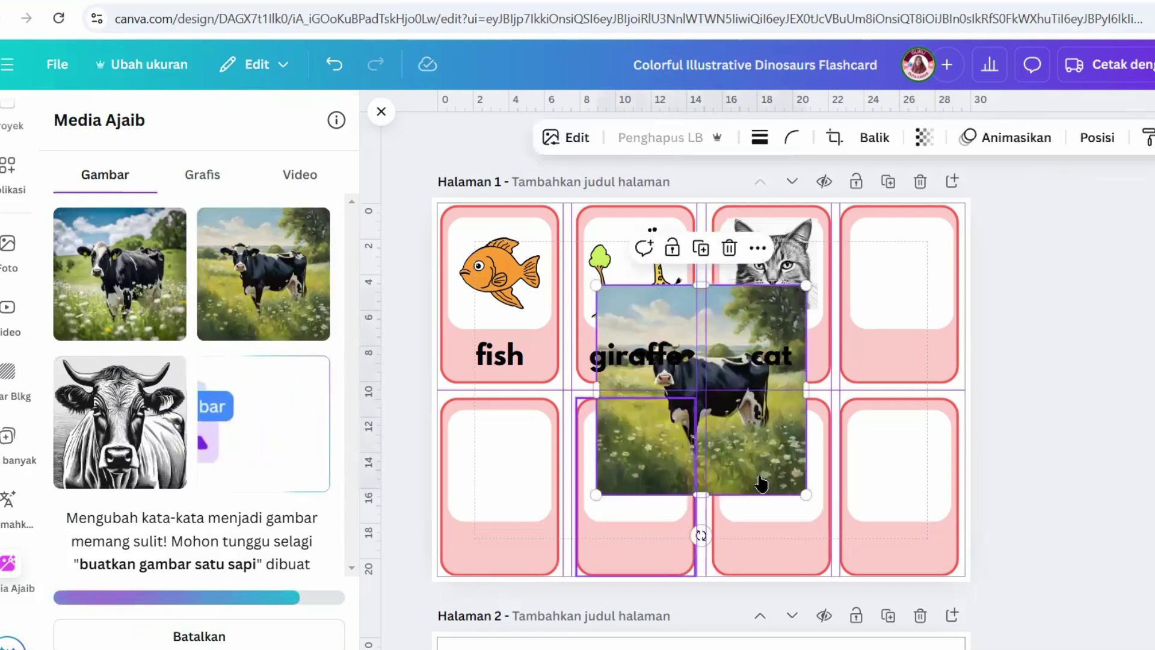
left_click_drag(798, 505, 705, 420)
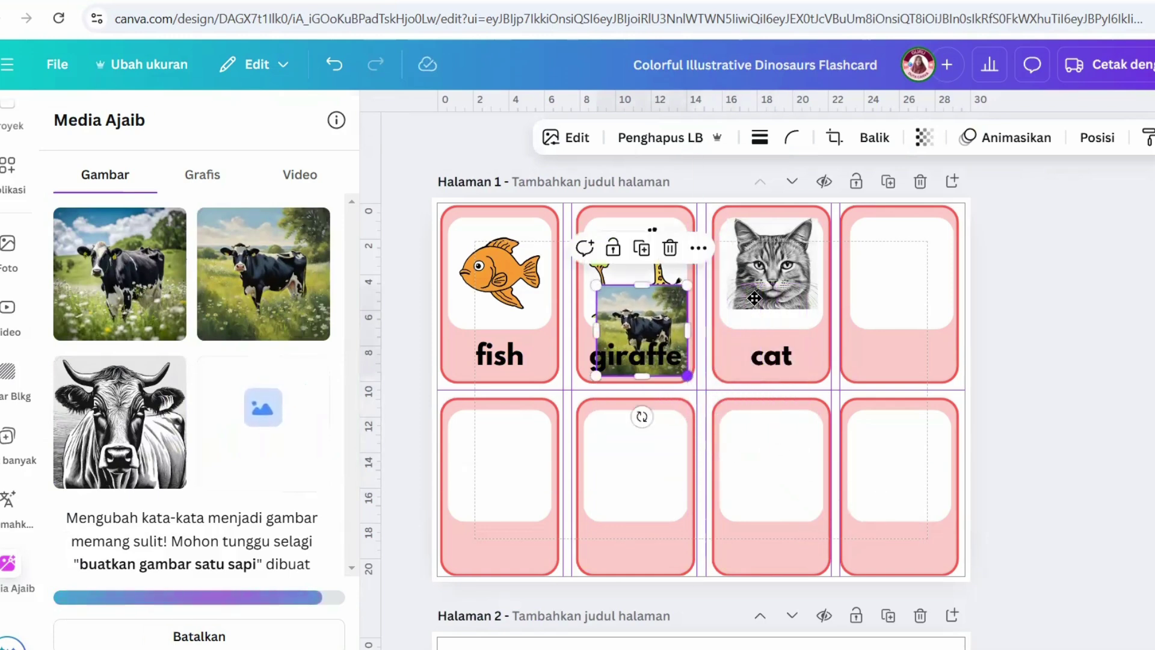
left_click_drag(641, 330, 900, 274)
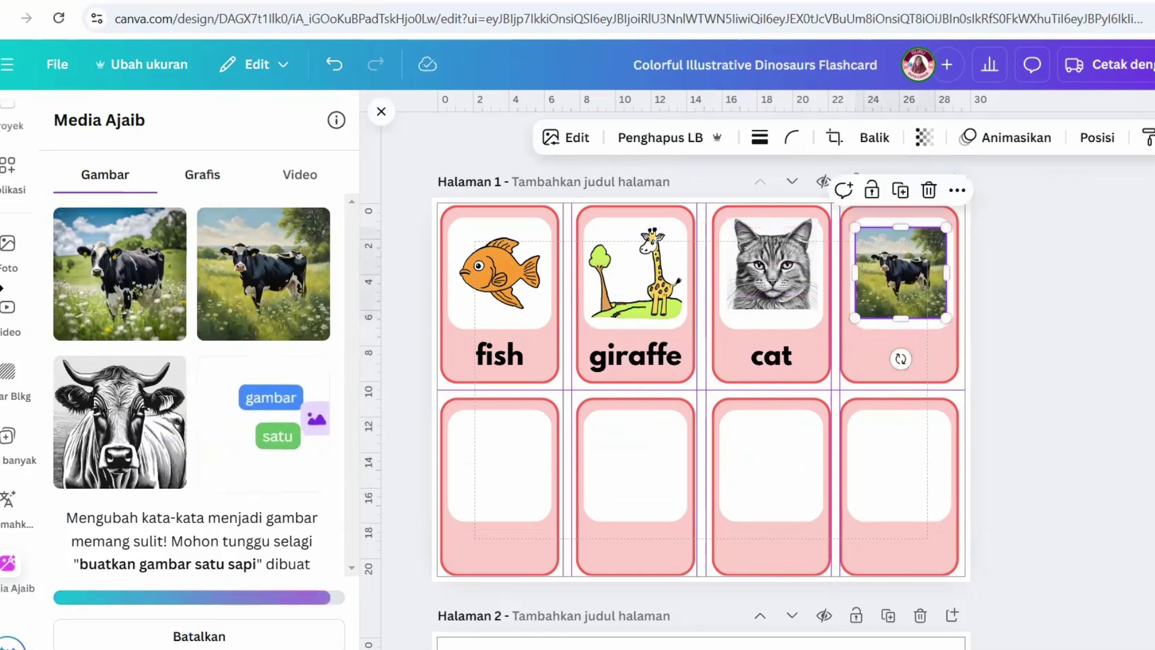
Step: Search the graphic elements for "kambing" and insert the cream-coloured woolly sheep
scroll(15, 180, "up", 5)
left_click(15, 180)
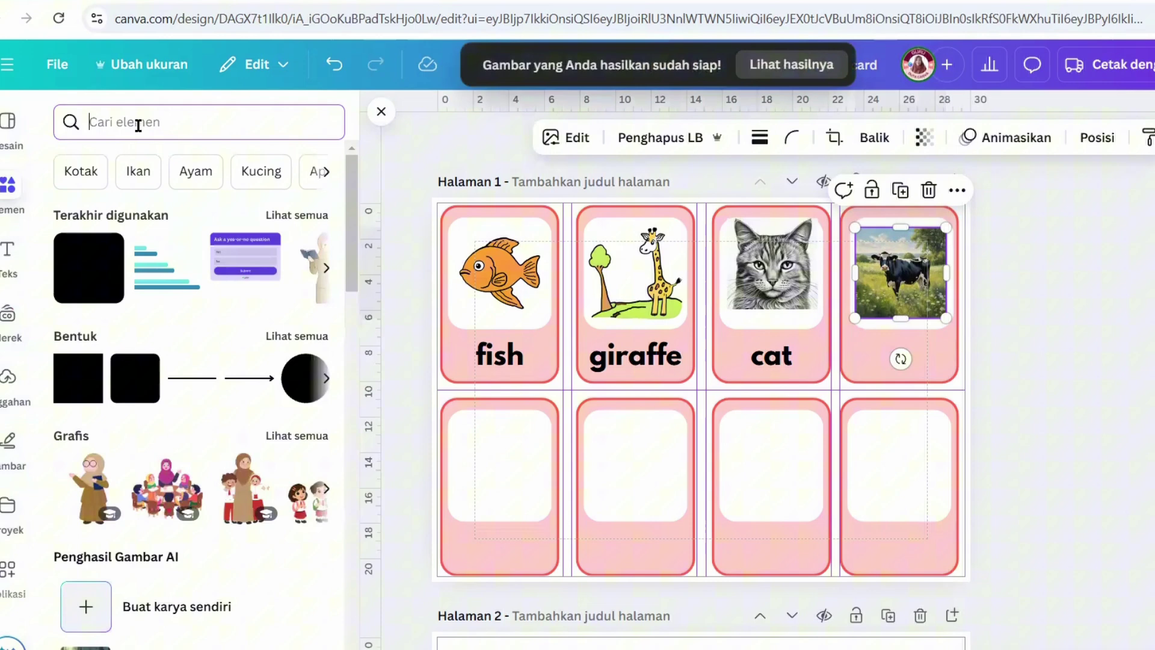
type("kambing")
key("Return")
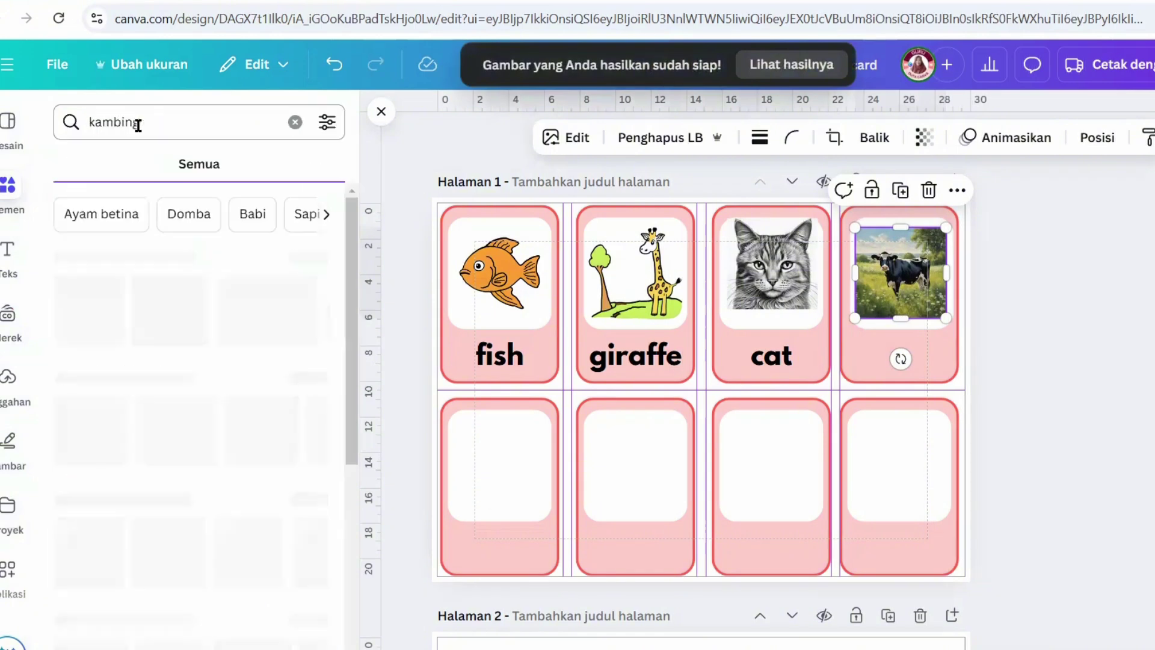
left_click(132, 168)
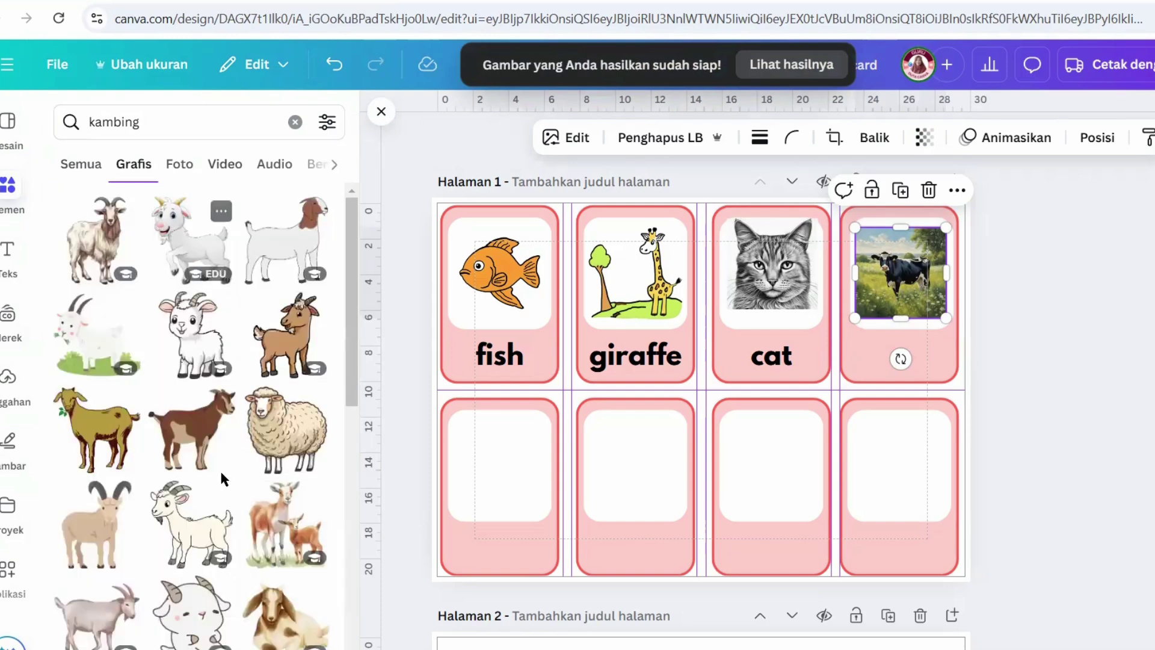
left_click(273, 434)
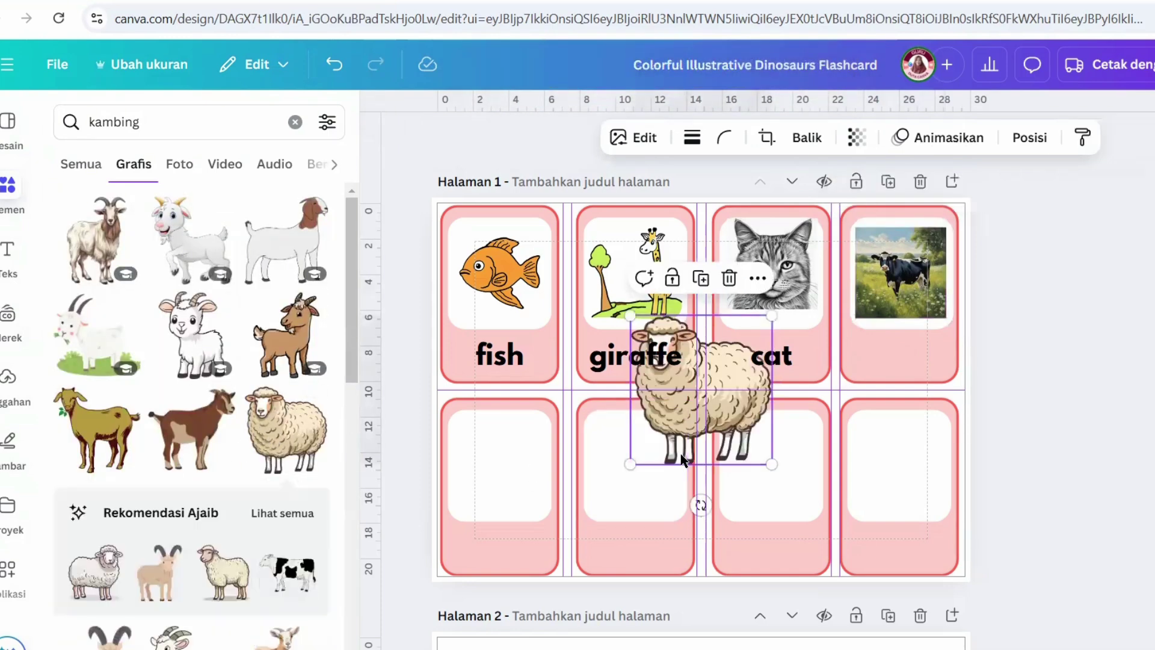
Step: Shrink the sheep and place it inside the white area of the fifth card, first in the lower row
left_click_drag(683, 460, 512, 535)
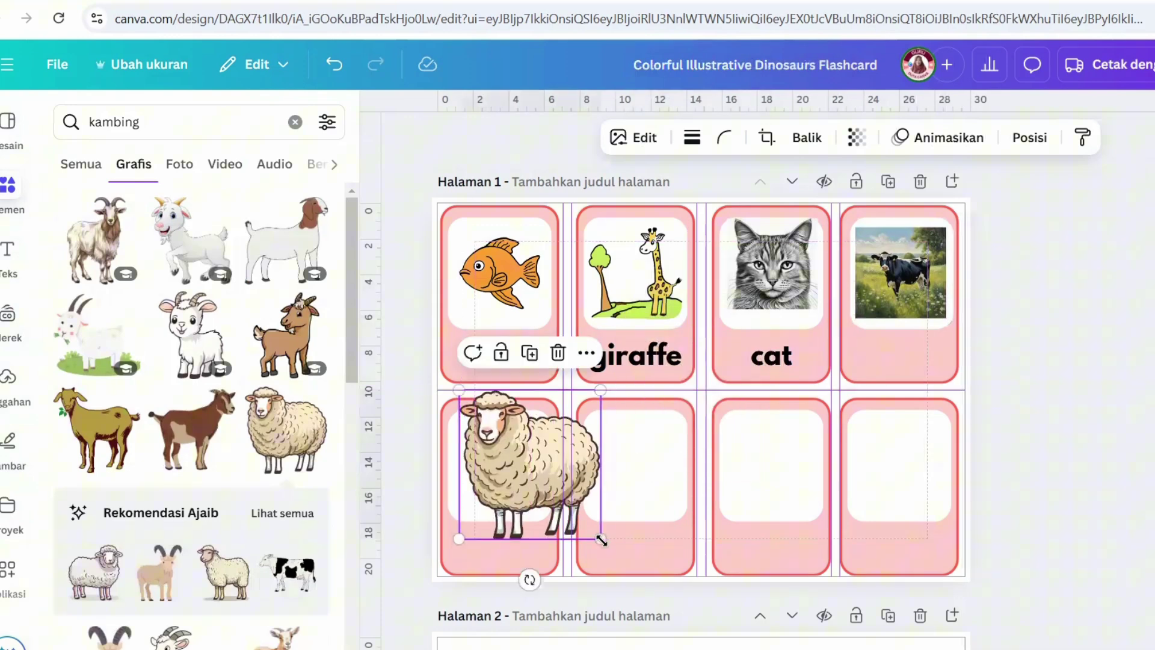
left_click_drag(601, 540, 554, 497)
left_click_drag(506, 439, 505, 464)
Step: Search the graphics for "ayam", insert the orange-brown hen and fit it inside the sixth card's white area
scroll(192, 414, "down", 5)
scroll(191, 415, "down", 1)
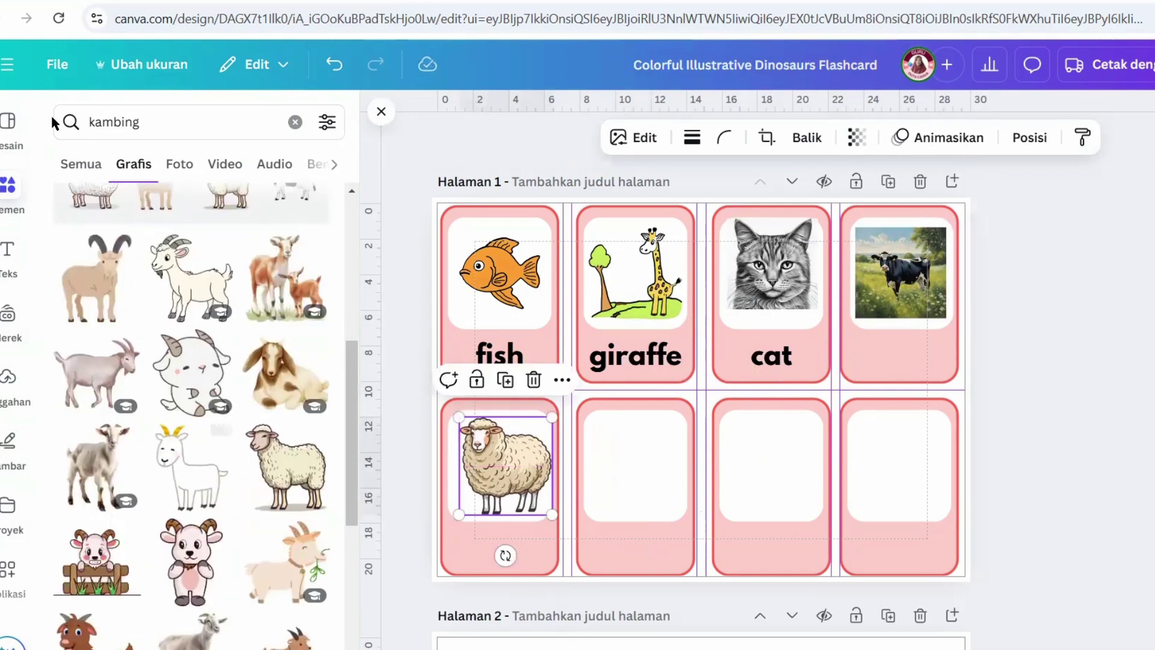
scroll(191, 415, "up", 6)
left_click(52, 120)
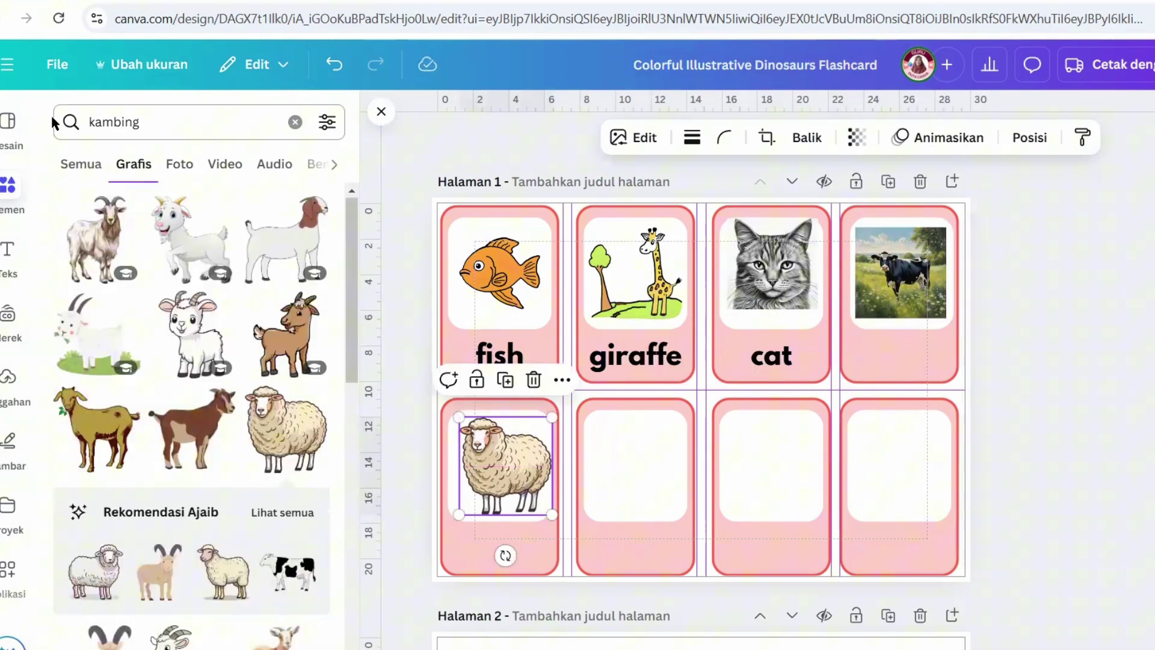
key("ctrl+a")
type("ayam")
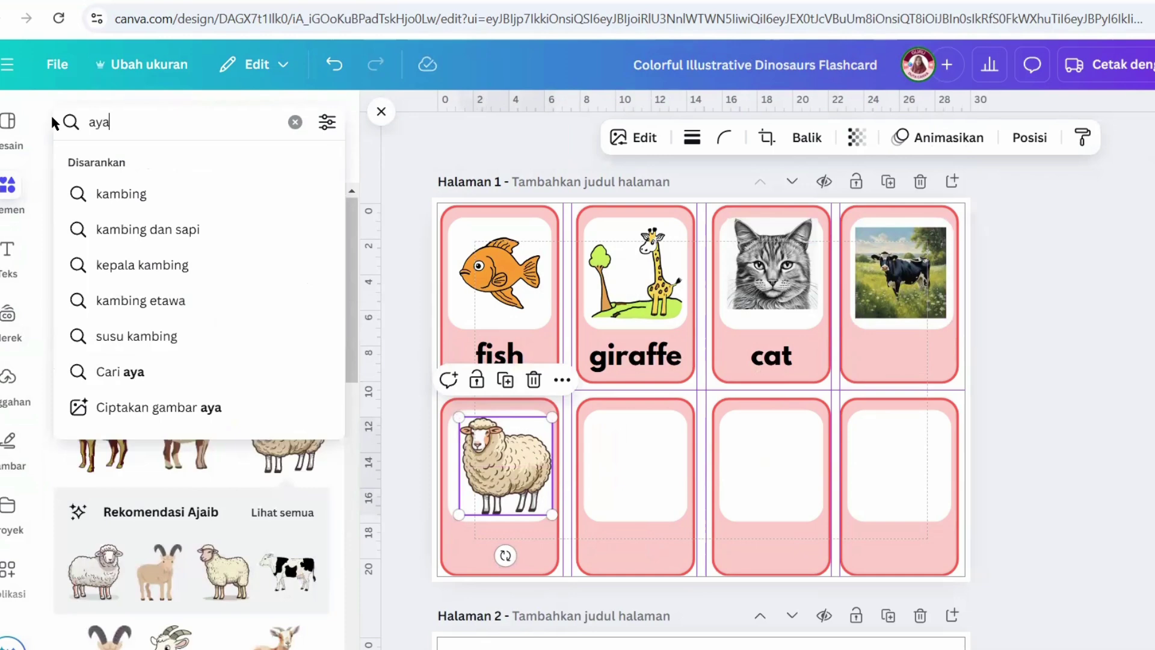
key("Return")
left_click(97, 238)
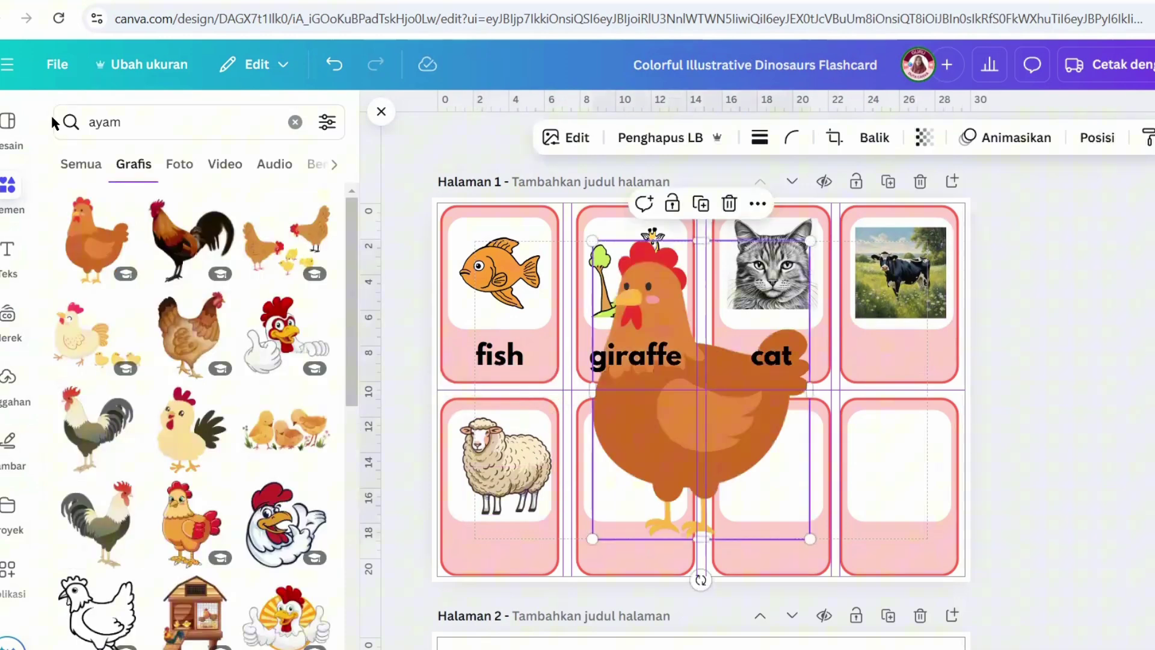
left_click_drag(810, 539, 686, 368)
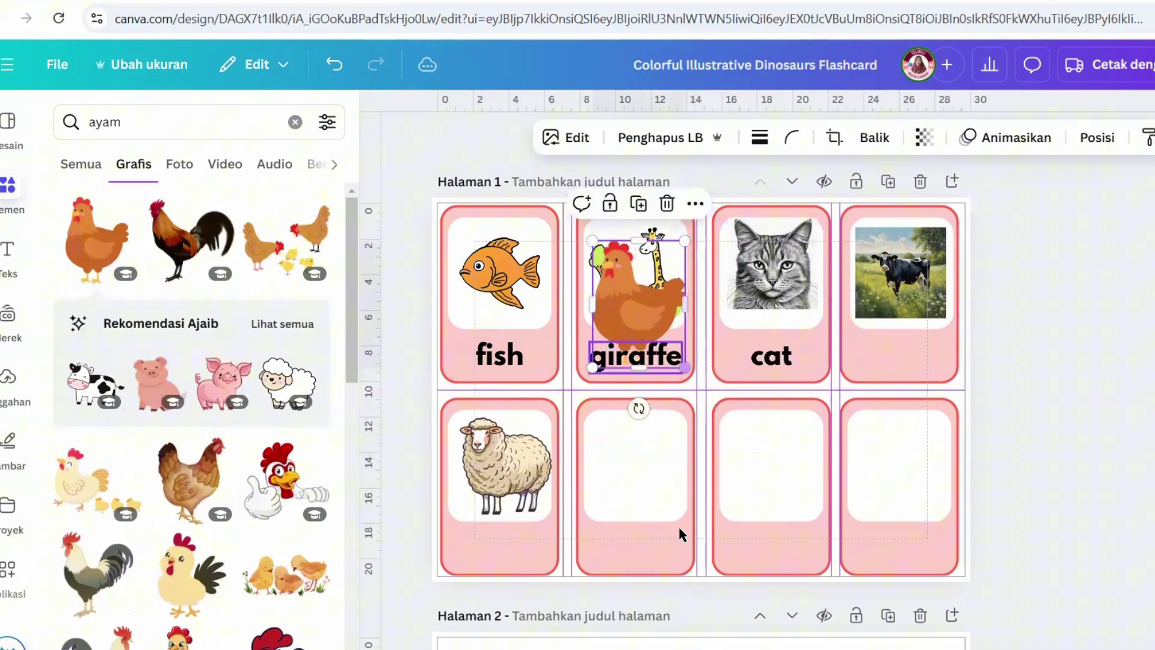
left_click_drag(644, 313, 646, 468)
Step: Search the graphics for "ular", insert the green spotted cartoon snake and fit it inside the seventh card's white area
left_click(105, 122)
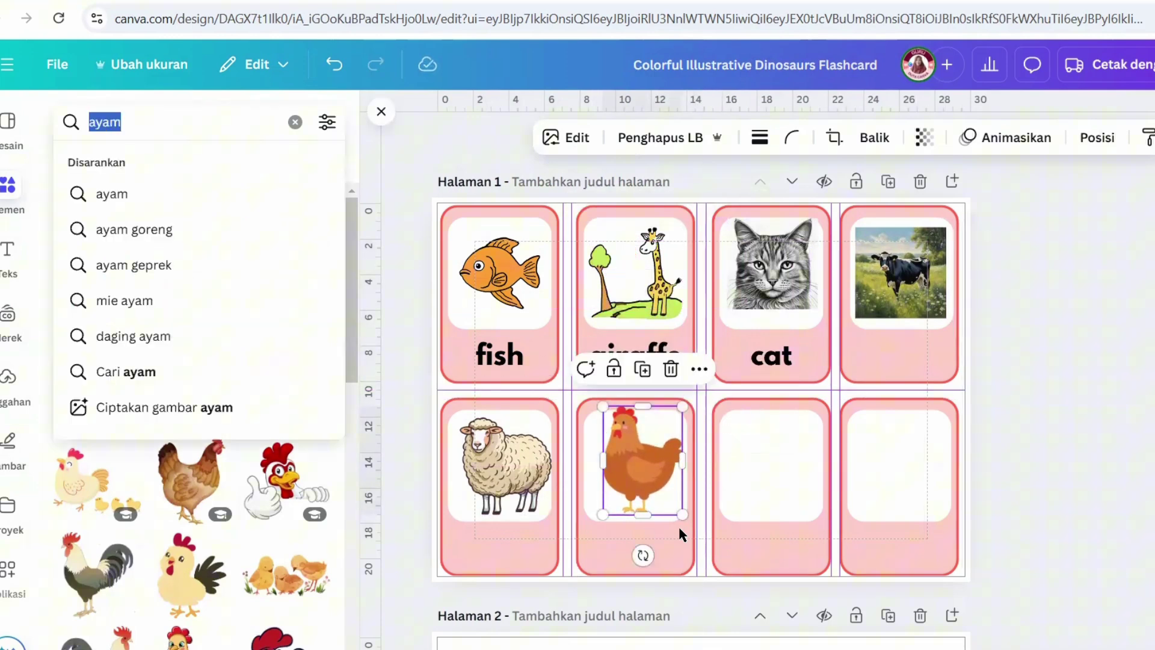
type("ular")
key("Return")
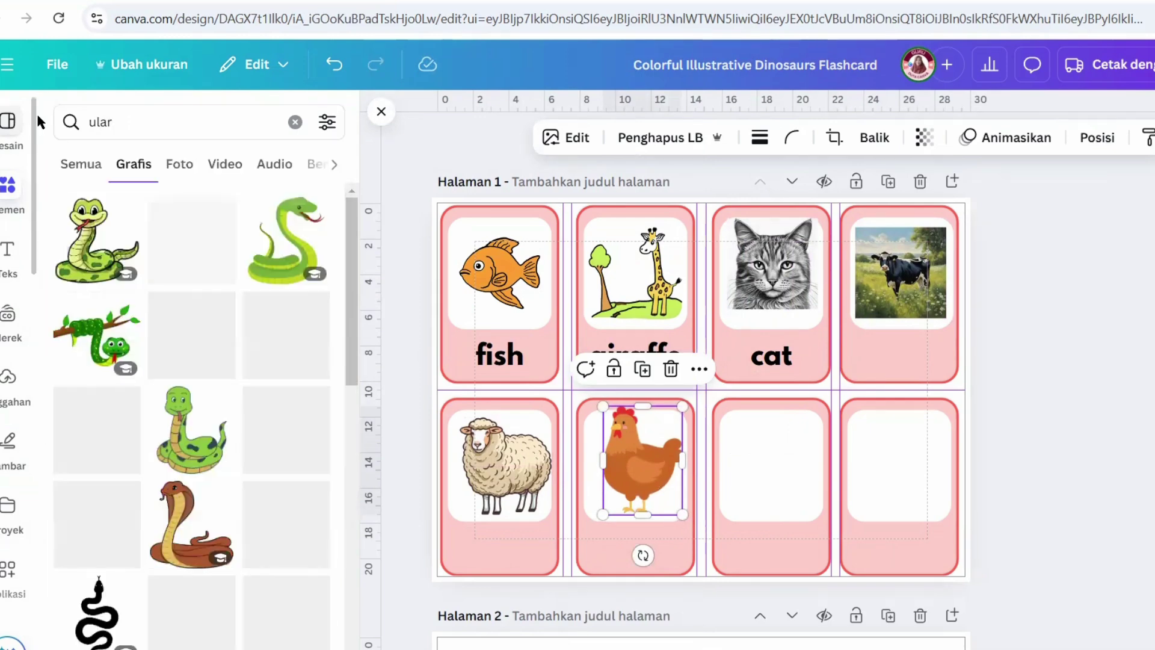
left_click(96, 240)
left_click_drag(847, 539, 715, 416)
left_click_drag(775, 477, 635, 322)
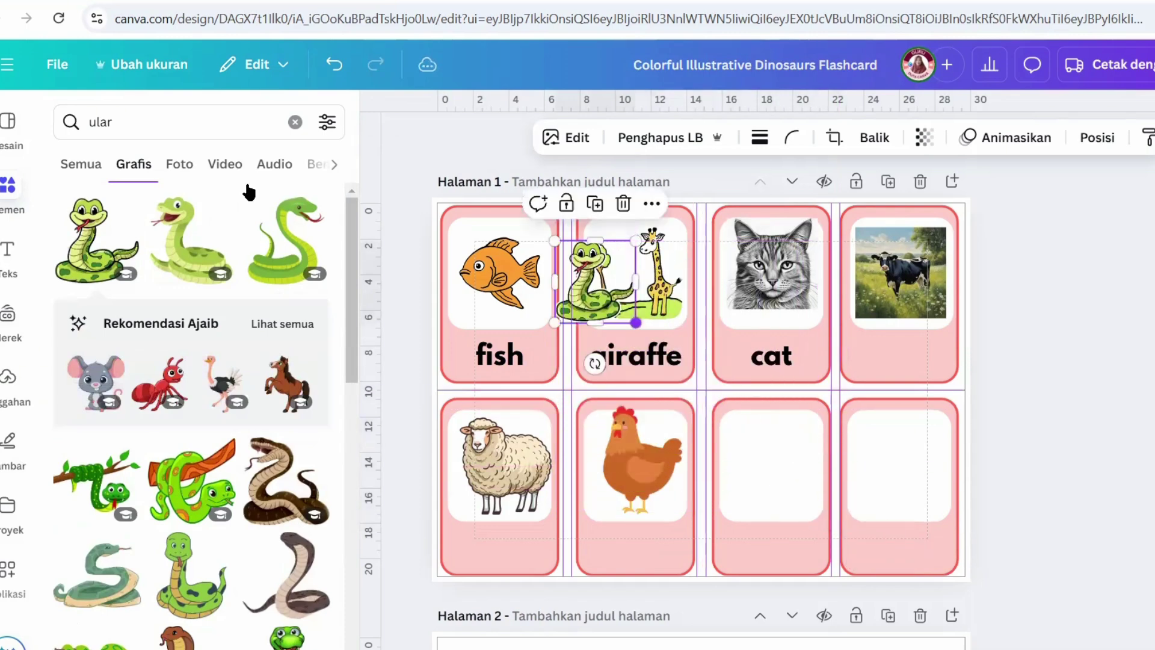
left_click_drag(592, 282, 767, 464)
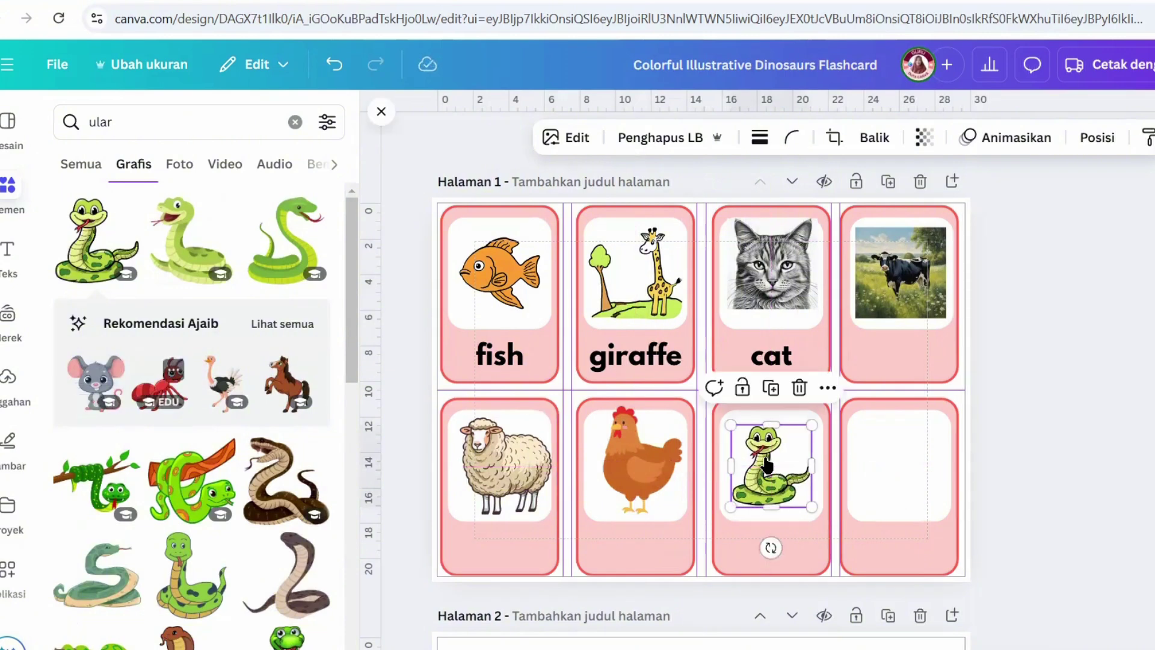
Step: Insert the recommended red ant graphic, shrink it and place it inside the eighth card's white area
left_click(159, 381)
left_click_drag(710, 415, 652, 335)
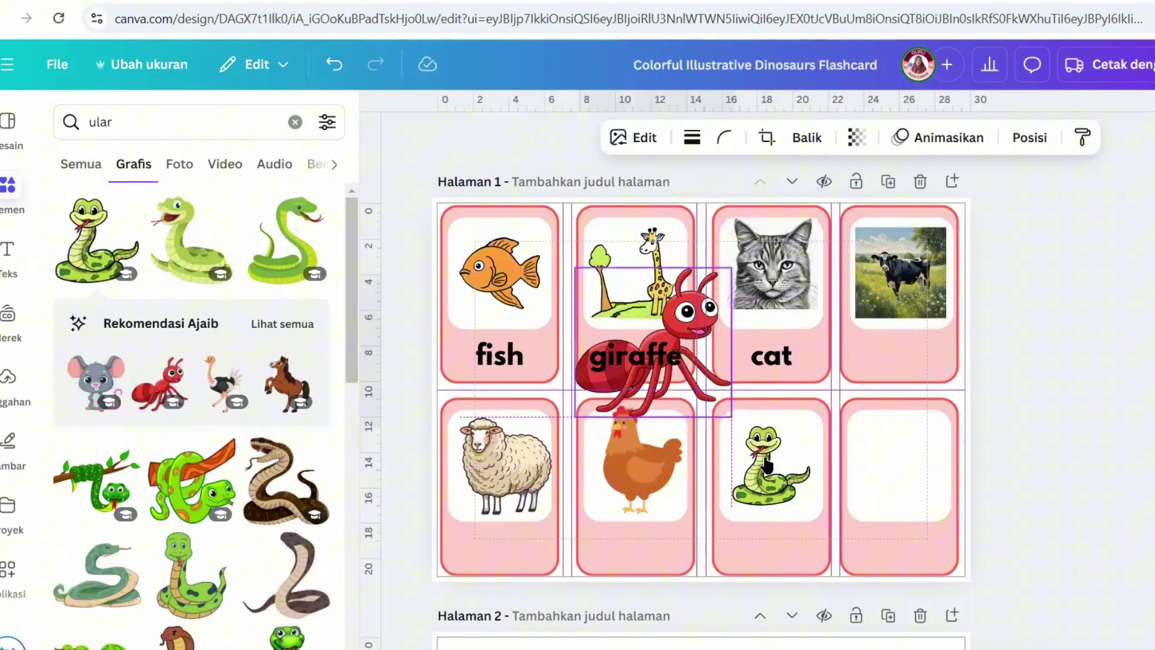
left_click_drag(732, 416, 695, 385)
left_click_drag(606, 296, 590, 282)
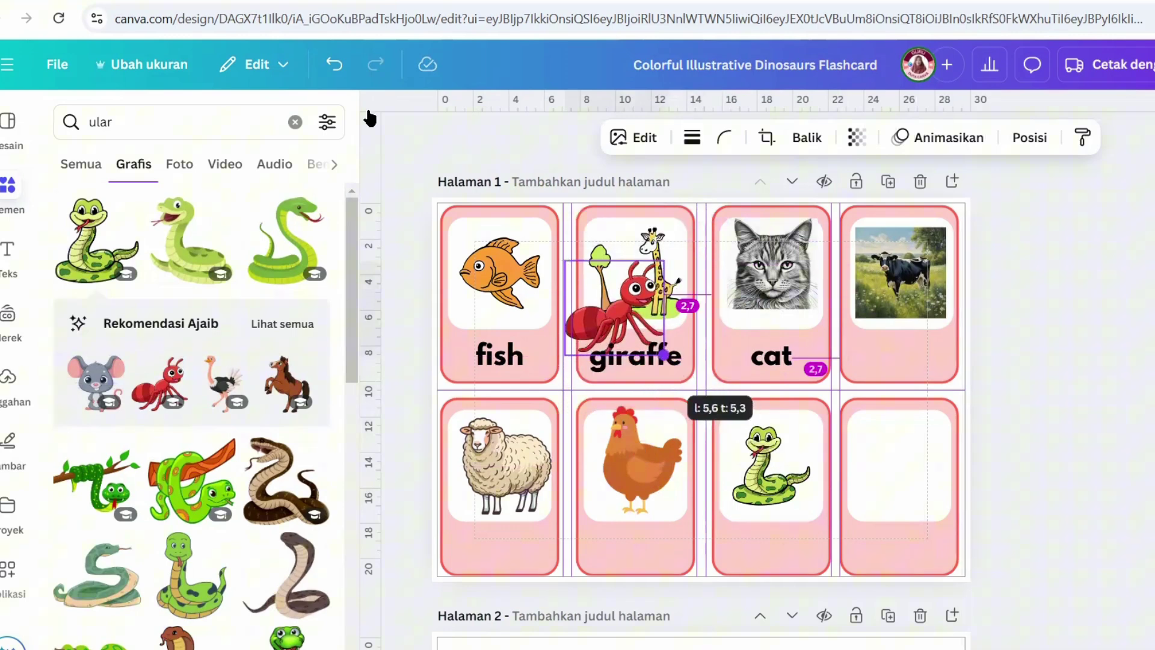
left_click_drag(663, 355, 662, 354)
key("ctrl+z")
key("ctrl+z")
key("ctrl+z")
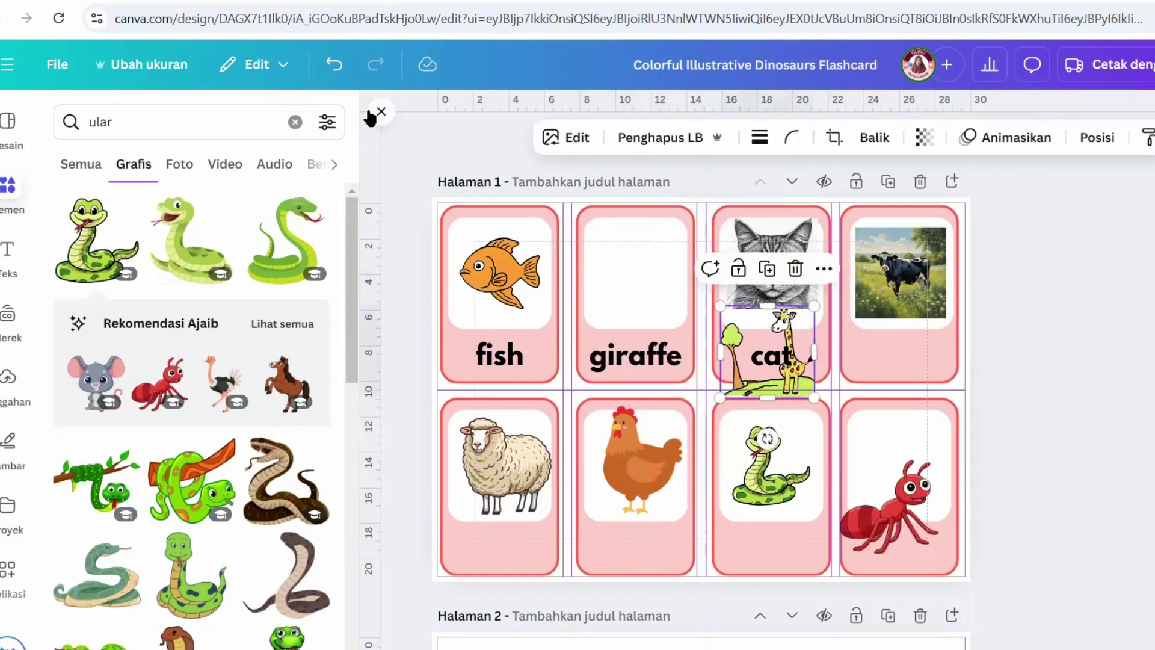
left_click(379, 113)
key("ctrl+y")
key("ctrl+y")
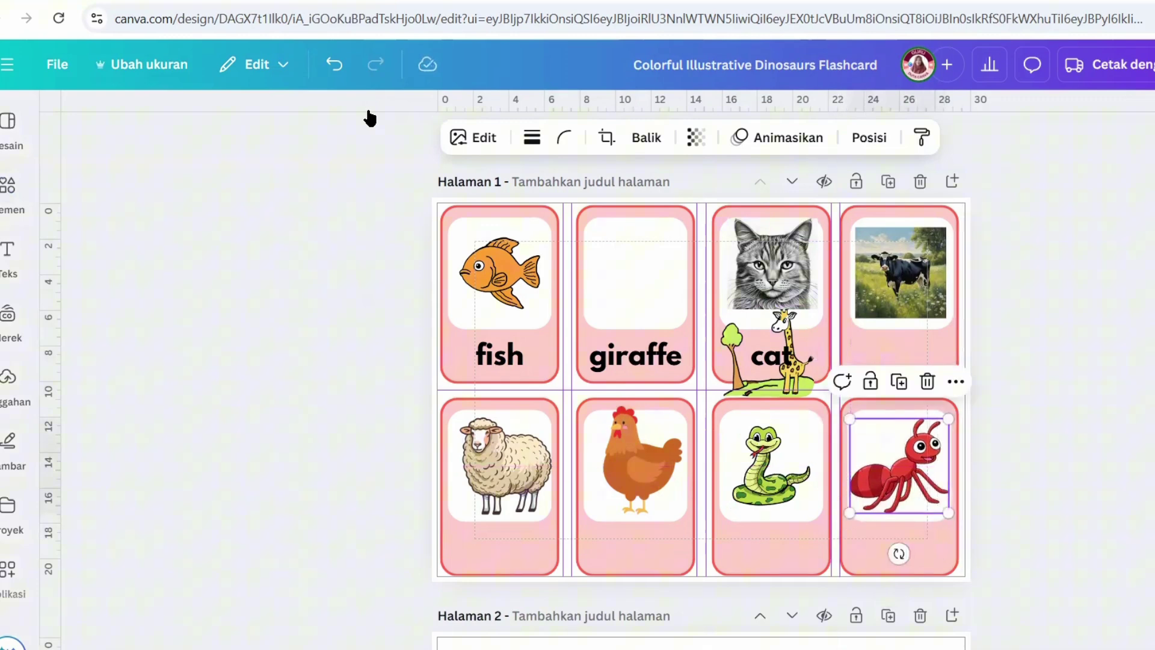
left_click(370, 114)
Step: Move the displaced giraffe picture from the third card back into the second card's white area
left_click(769, 356)
left_click(923, 389)
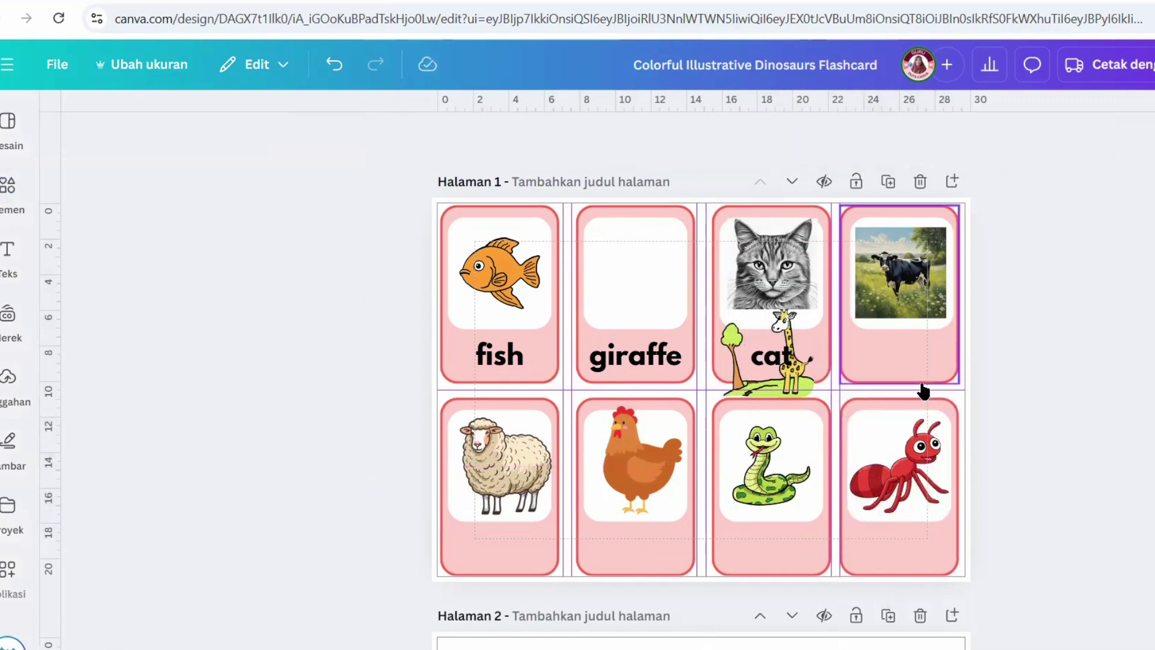
left_click(782, 355)
left_click_drag(806, 354, 707, 265)
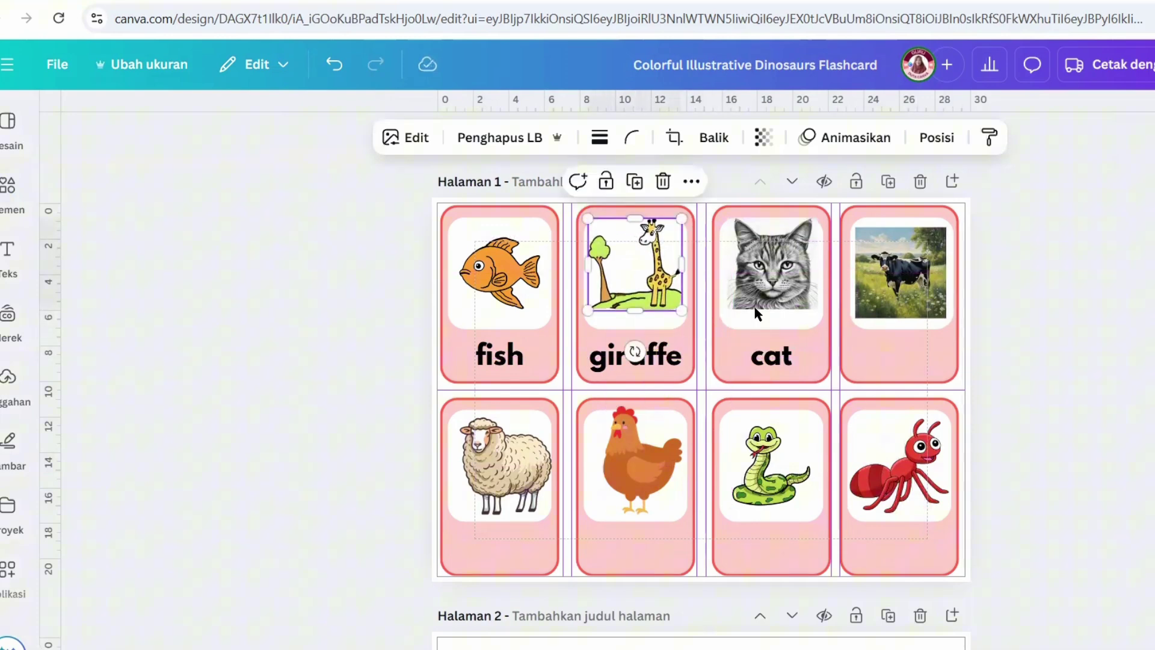
left_click(575, 524)
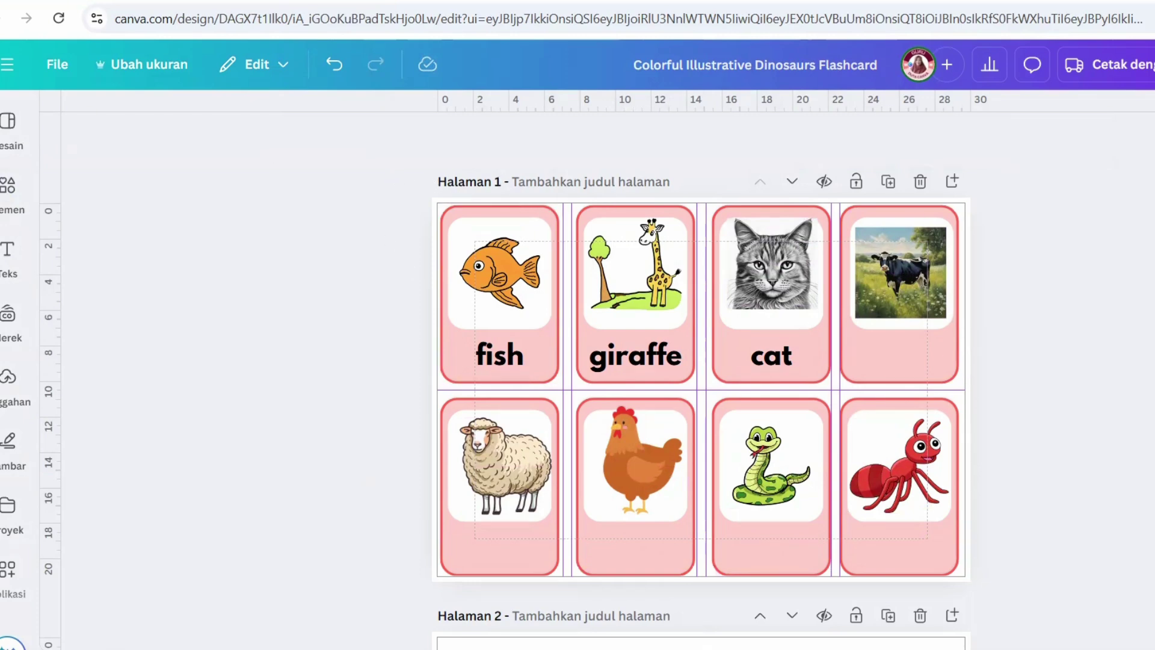
Step: Open the design's download settings and set the file type to Cetak PDF
left_click(1153, 64)
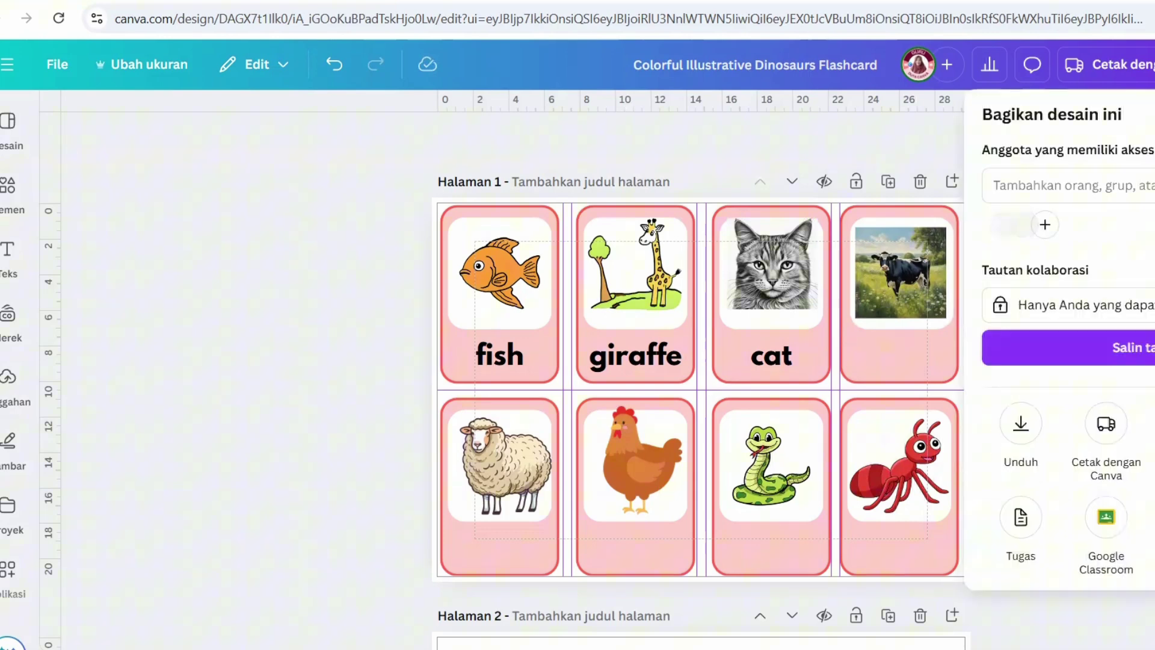
left_click(1022, 424)
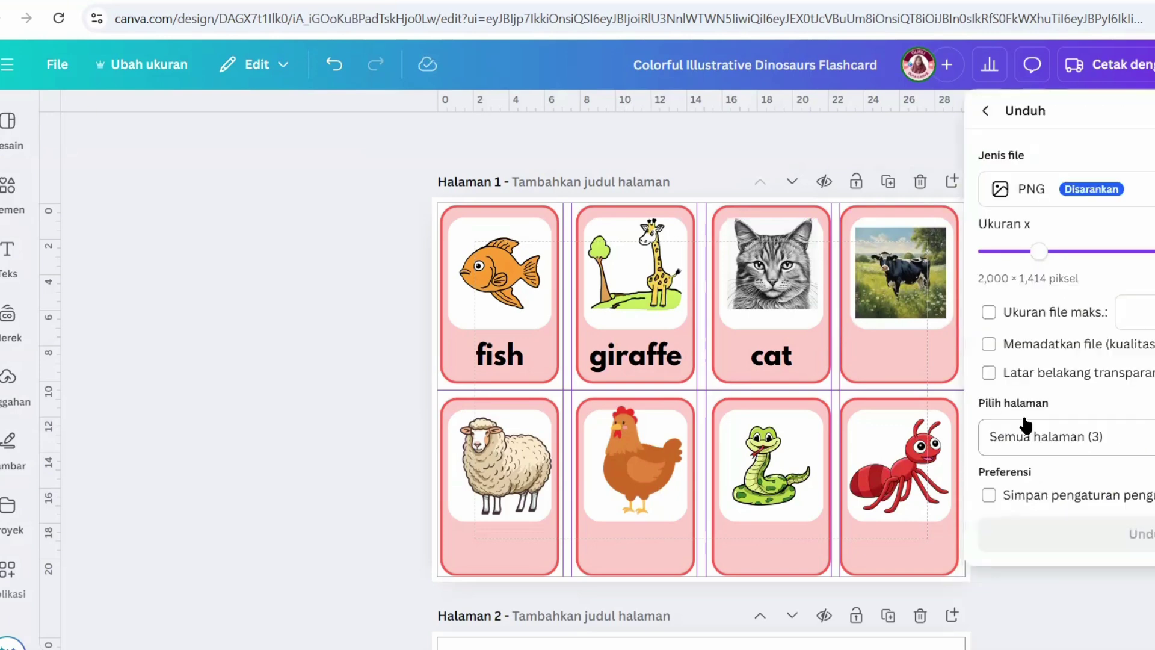
left_click(1049, 196)
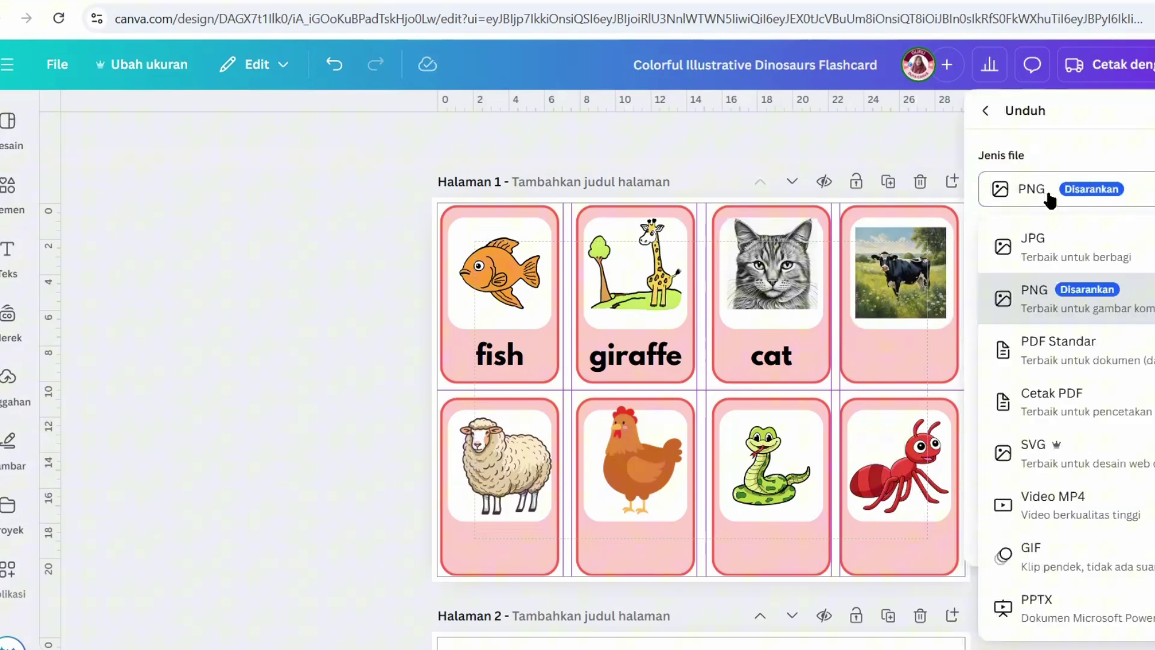
left_click(1064, 418)
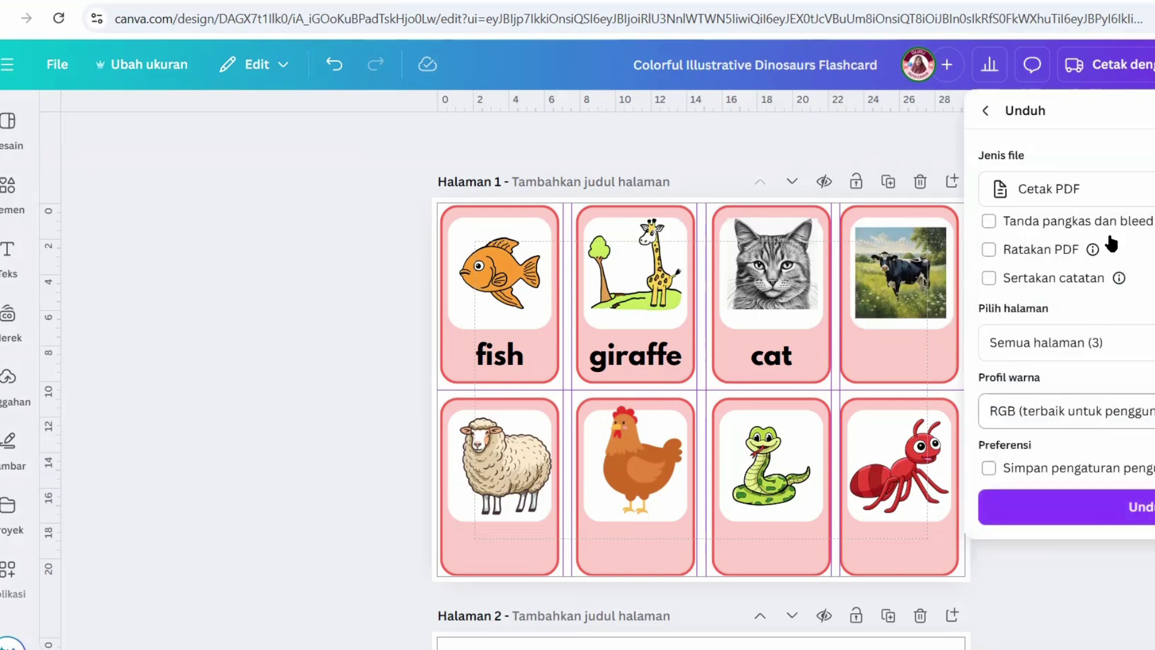
left_click(1096, 199)
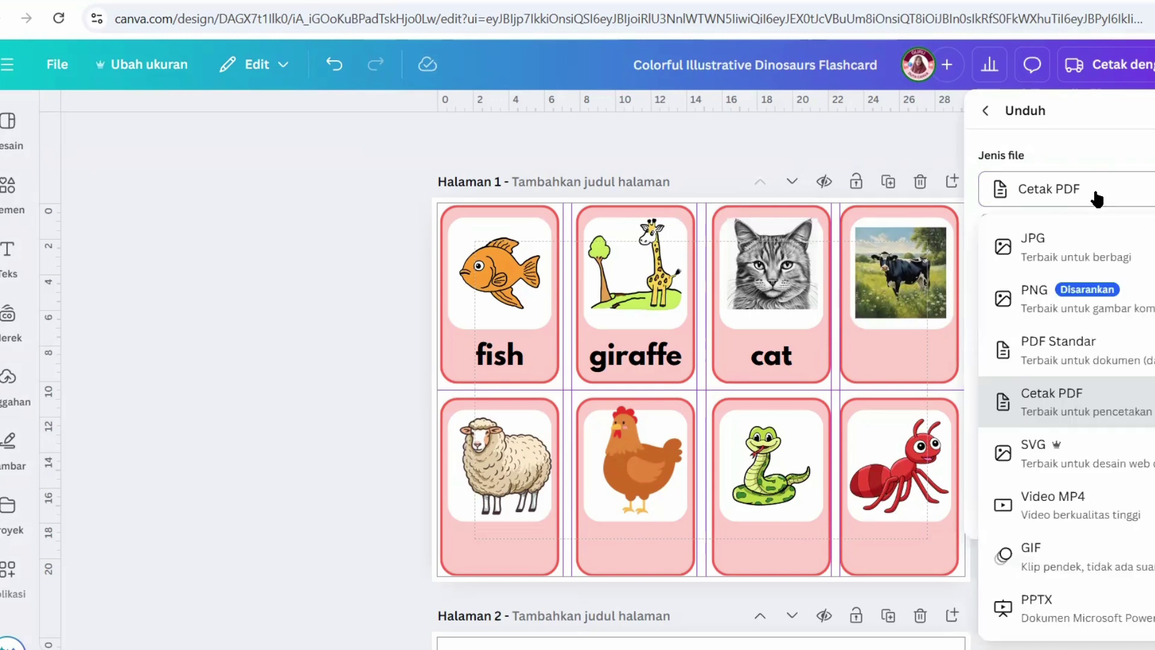
left_click(1083, 348)
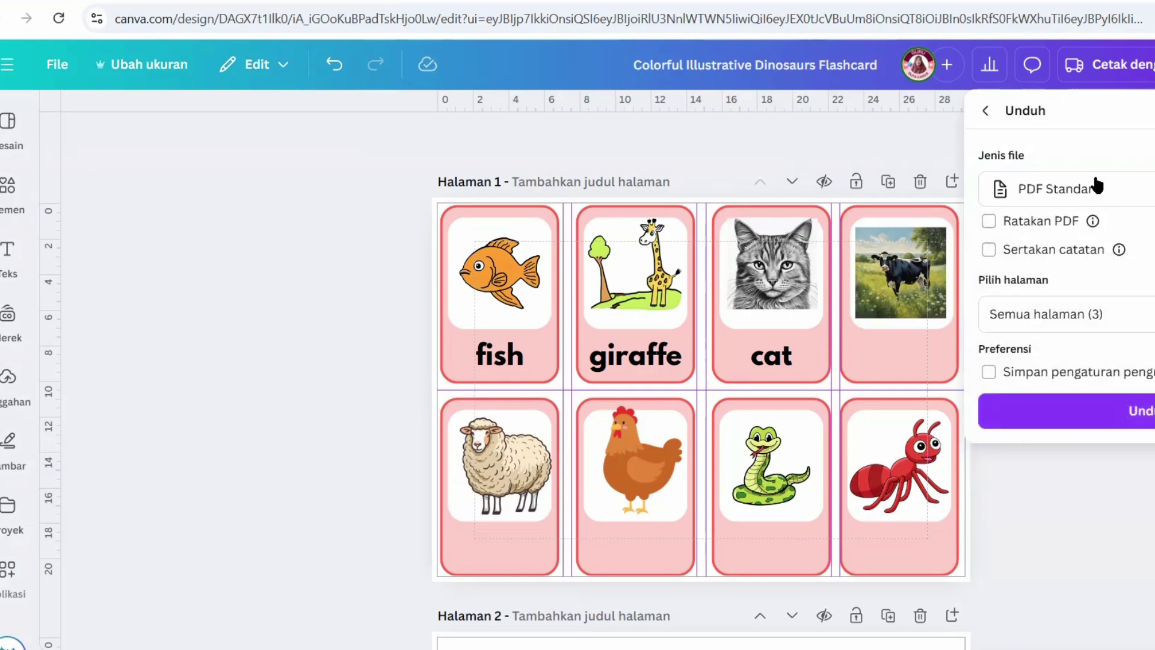
left_click(1097, 186)
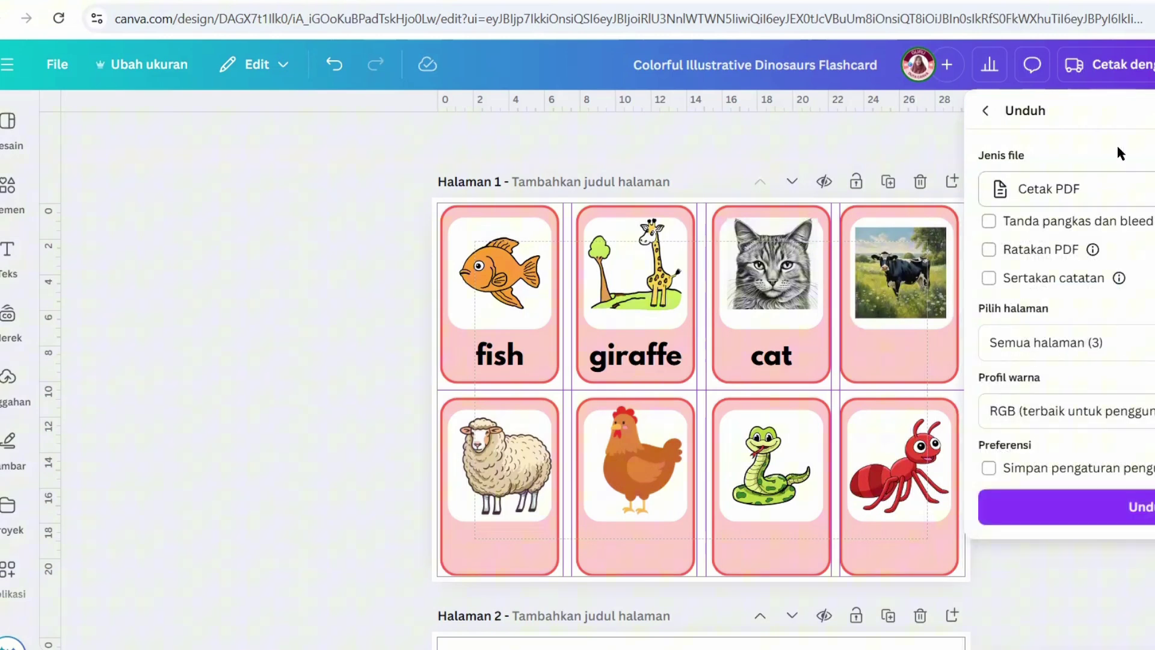
Step: Limit the download to the current page, Halaman 1, and download the flashcards as a PDF
left_click(1058, 342)
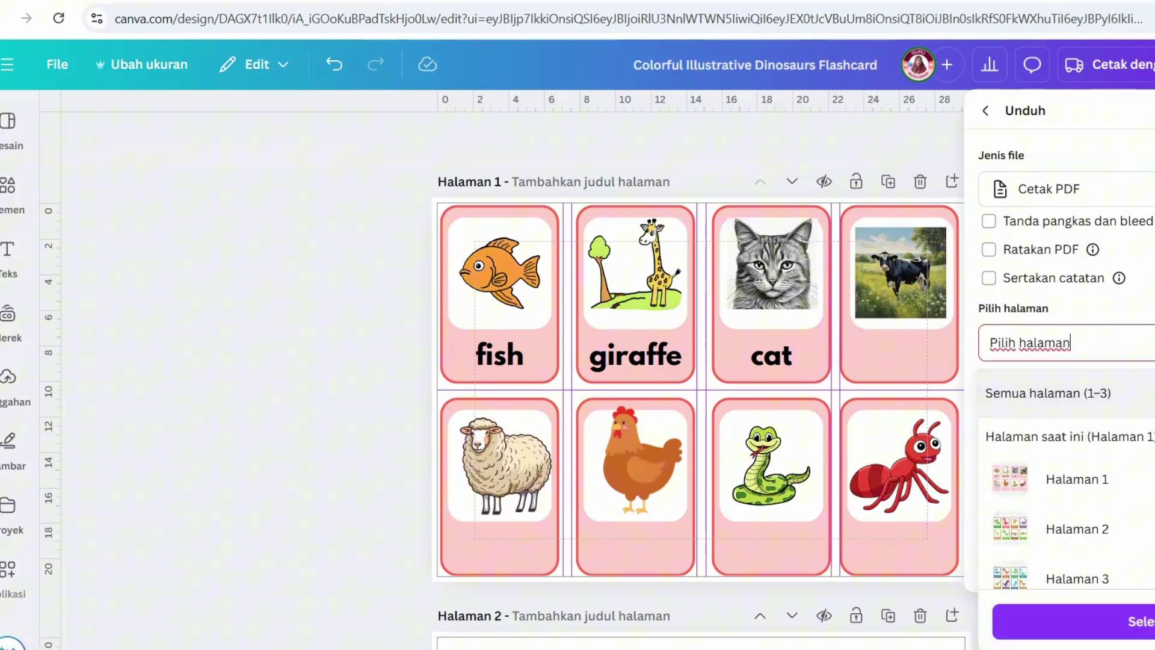
left_click(1059, 436)
left_click(1070, 620)
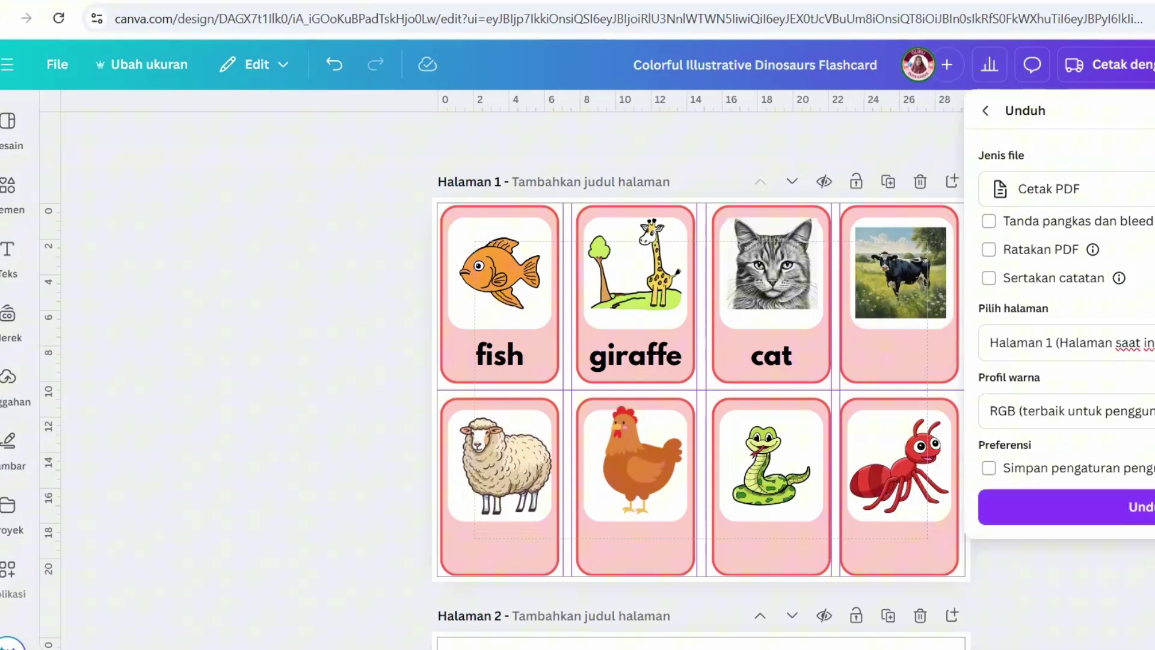
left_click(1141, 511)
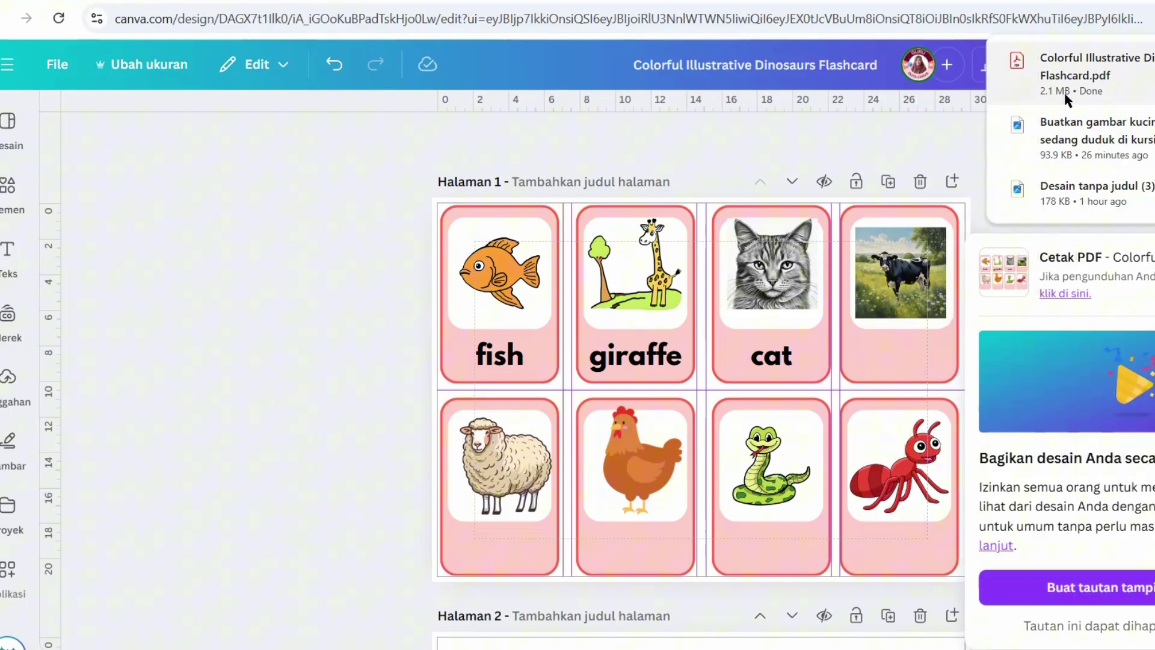
Step: Open the downloaded flashcard PDF and look over both rows of cards
left_click(989, 124)
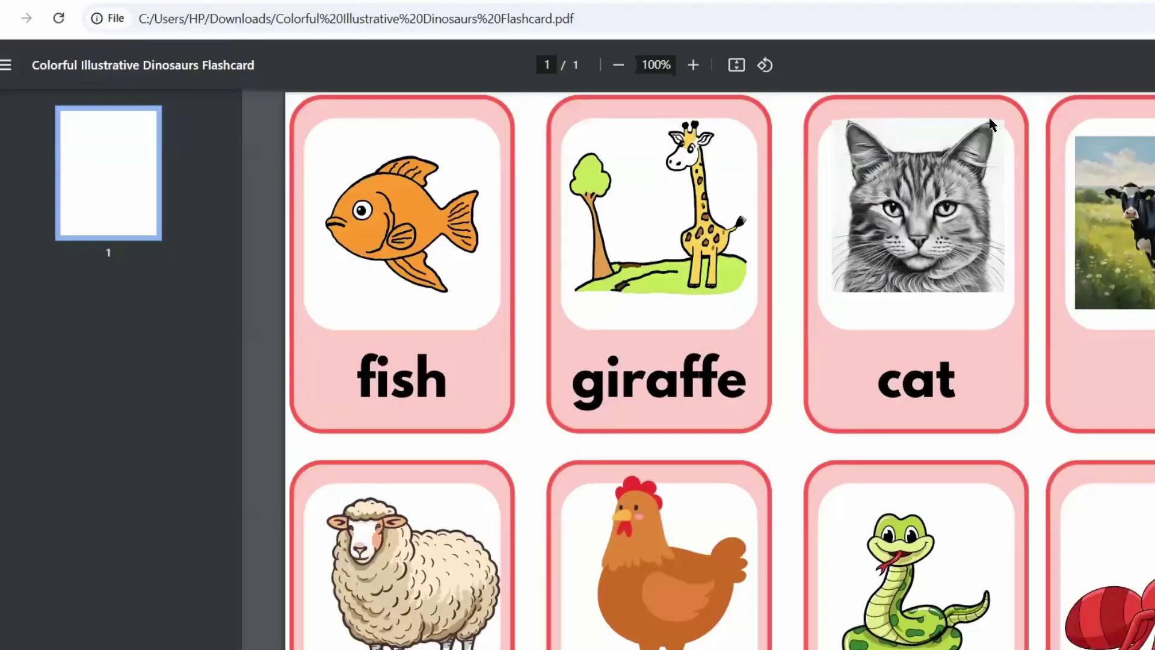
scroll(720, 369, "down", 2)
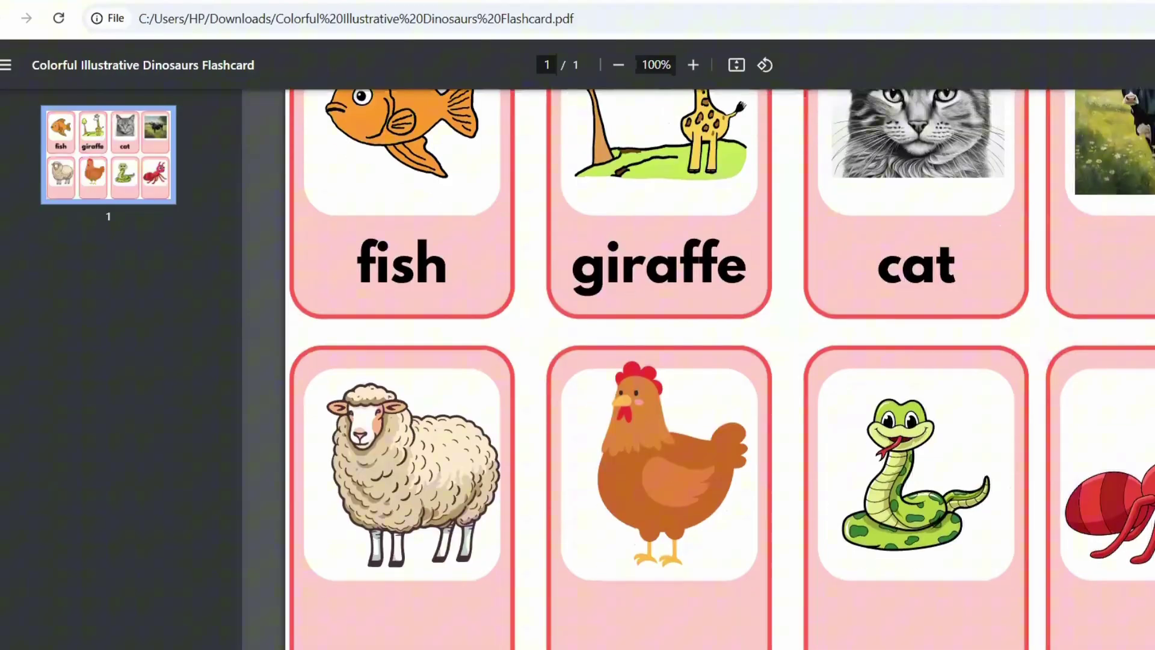
scroll(720, 369, "up", 2)
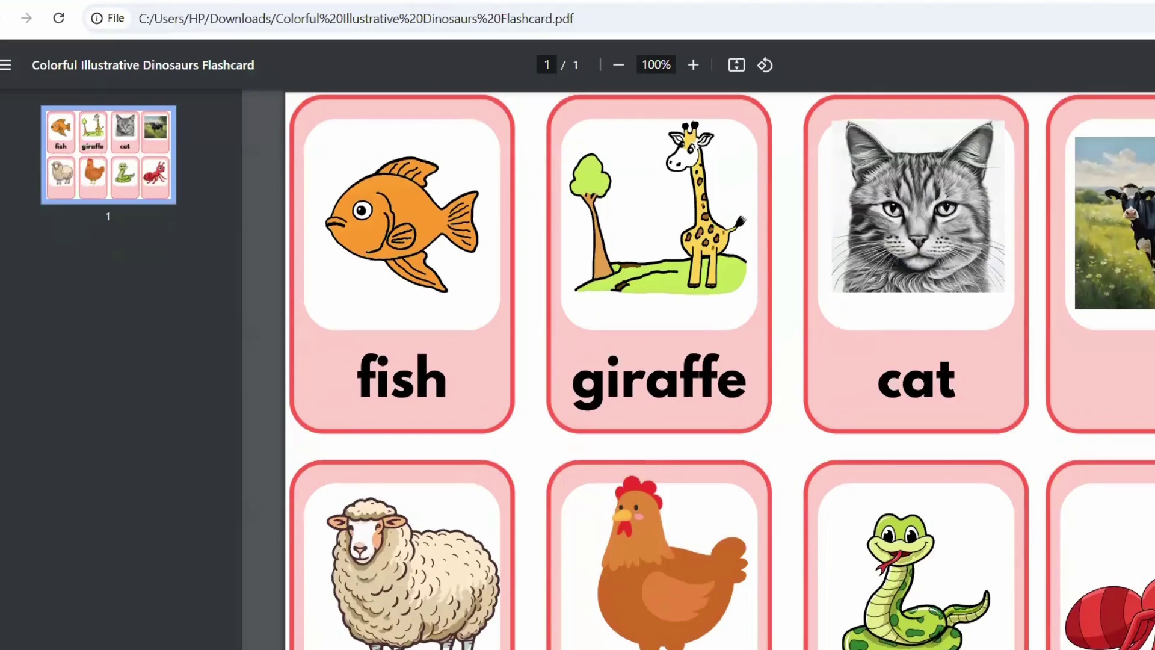
Step: Return to the Canva design, dismiss the download confirmation and switch to the Zoom meeting launch page
key("ctrl+shift+Tab")
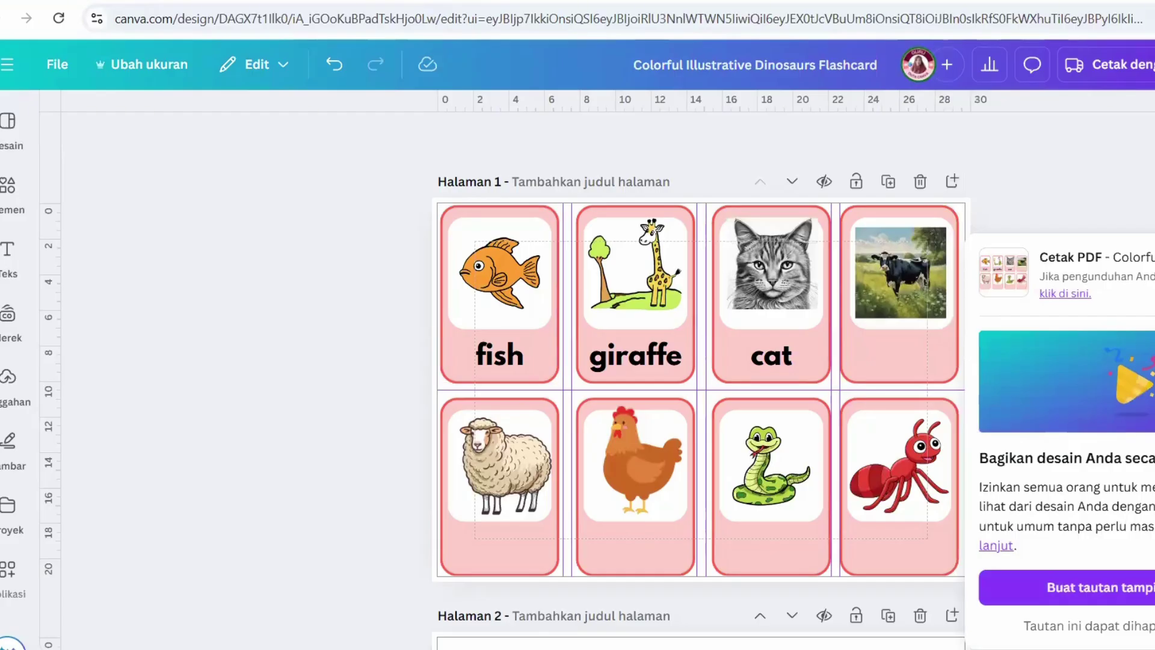
key("Escape")
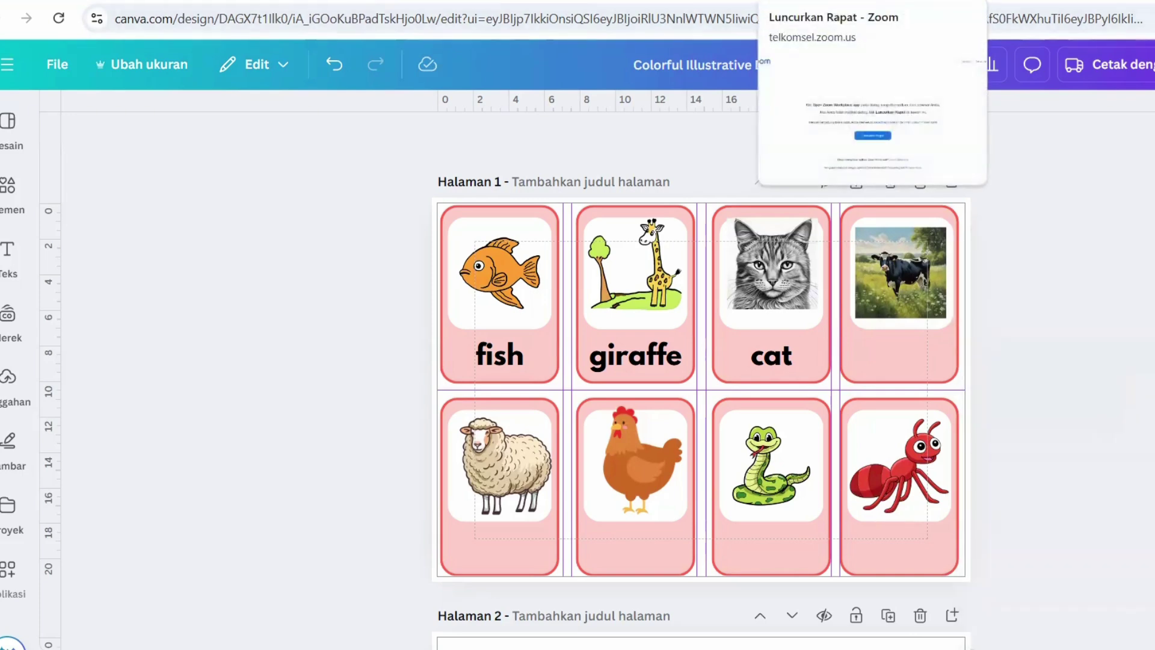
left_click(806, 1)
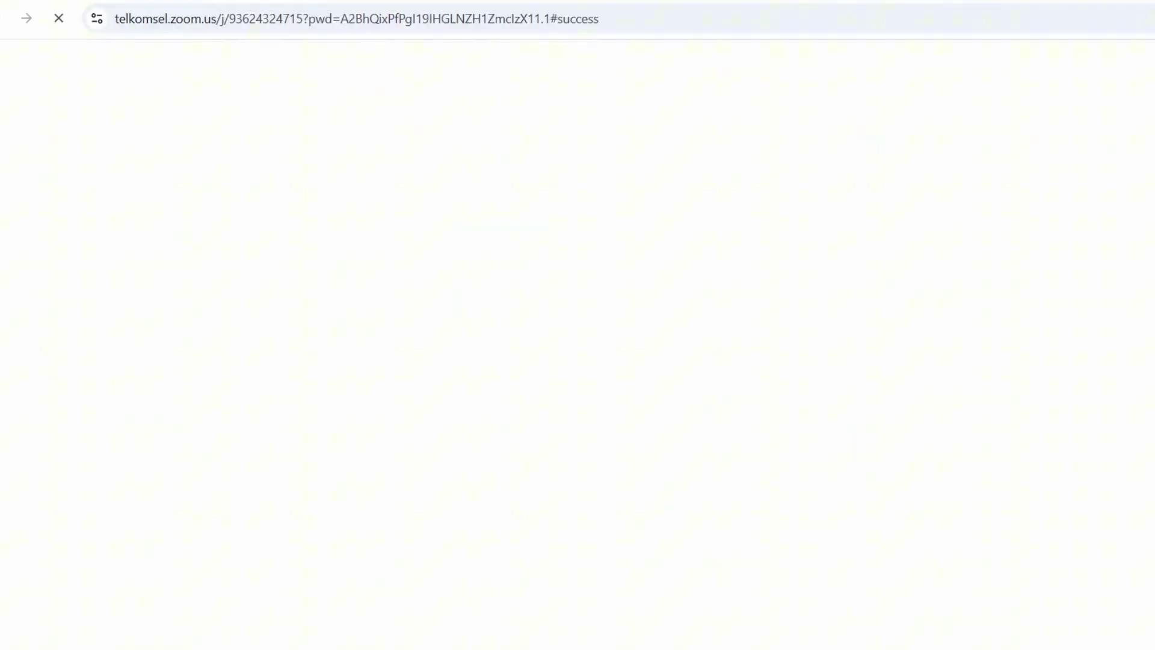